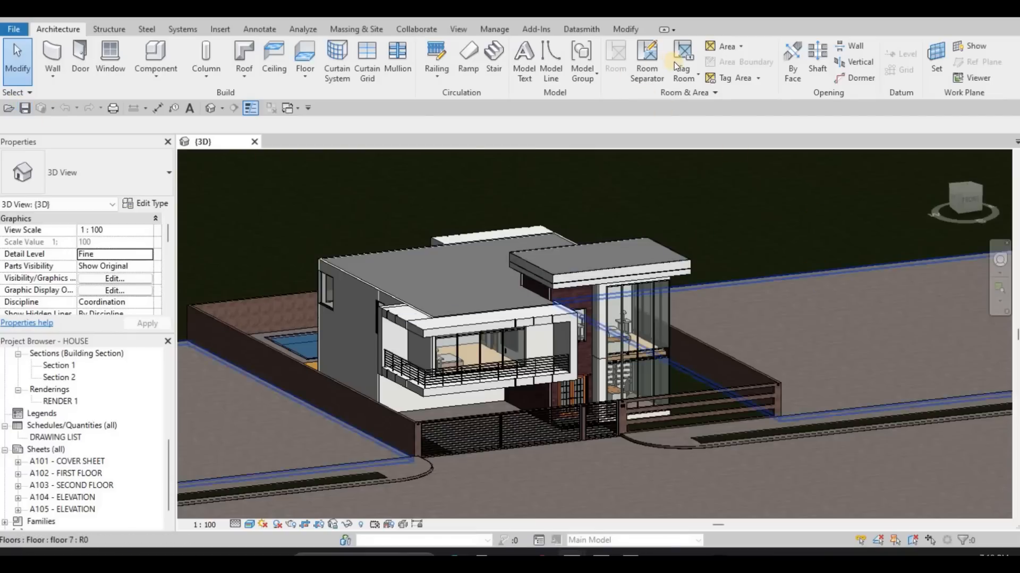
- Export the {3D} view as the Unreal Datasmith file HOUSE-3DView-{3D} to the 2078 CP House > Revit File folder
{"action": "left_click", "coordinate": [579, 29]}
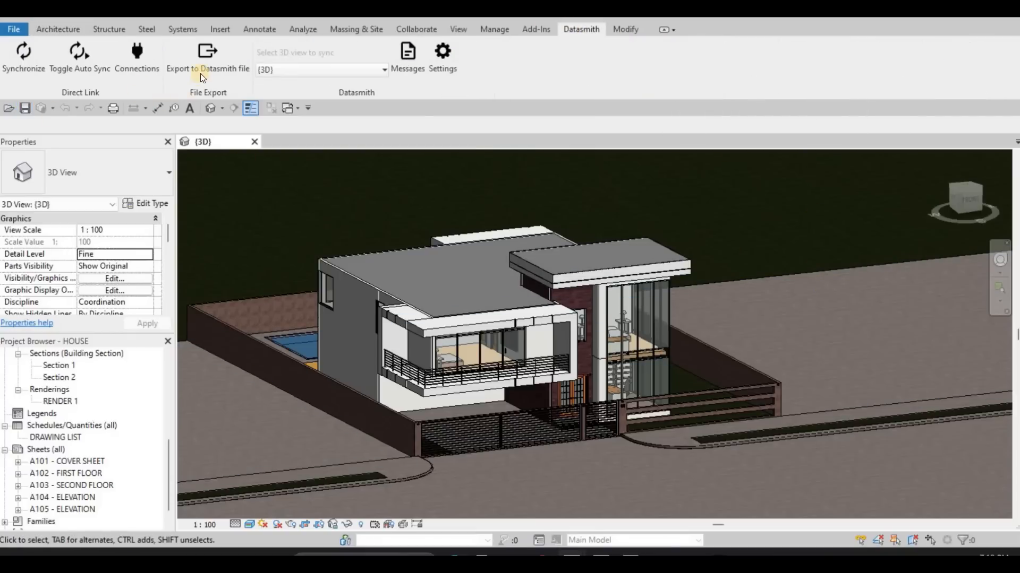
{"action": "left_click", "coordinate": [201, 74]}
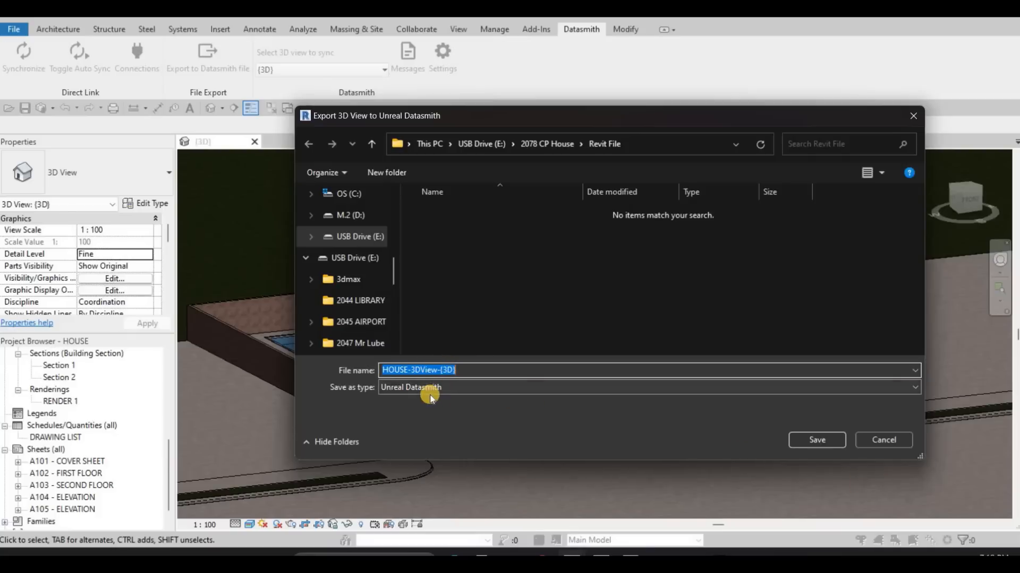
{"action": "left_click", "coordinate": [832, 440]}
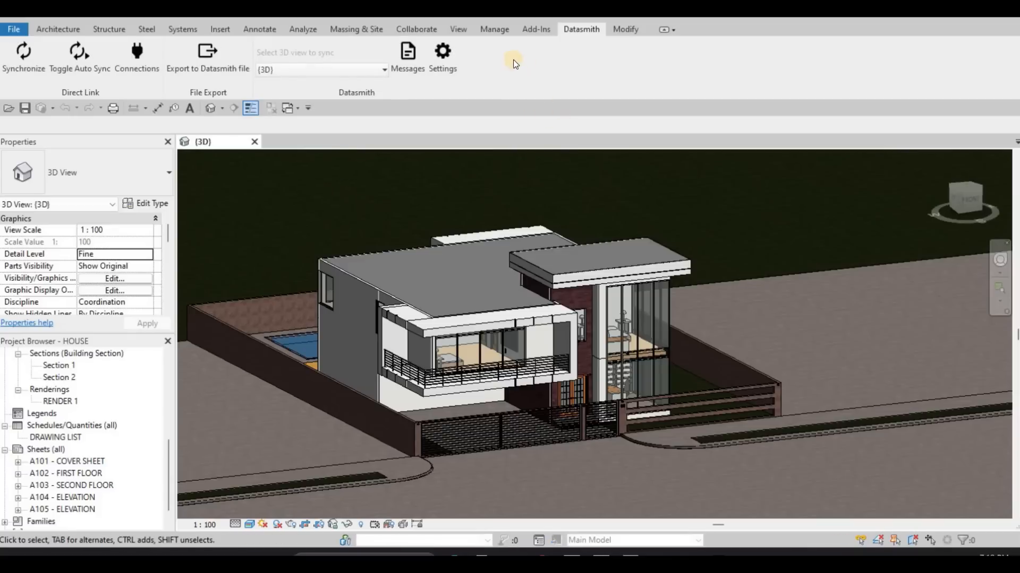
- Switch to Twinmotion and delete the starting scene's pedestal, cylinder and sphere
{"action": "key", "text": "F1"}
{"action": "key", "text": "F1"}
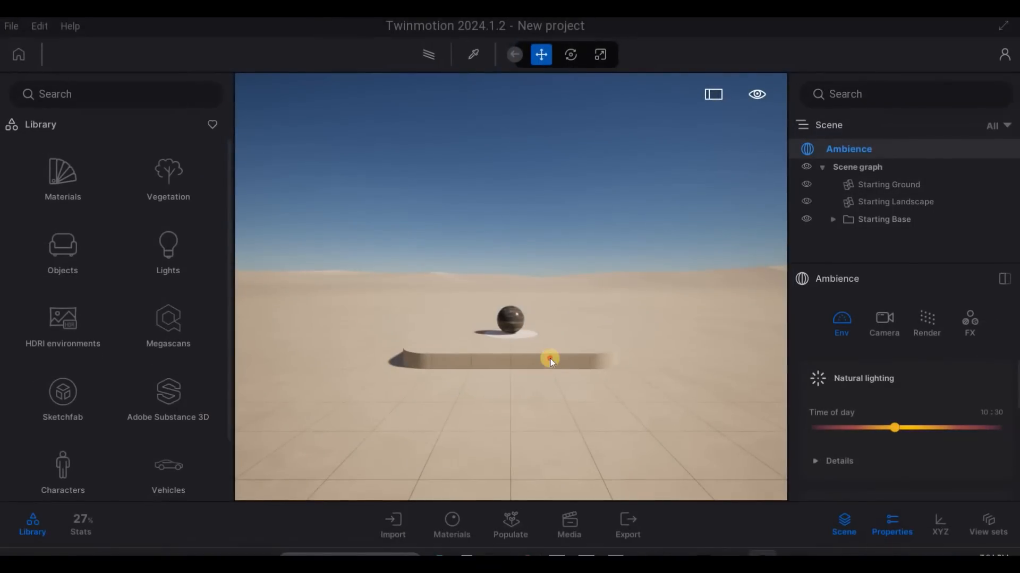
{"action": "left_click", "coordinate": [547, 363]}
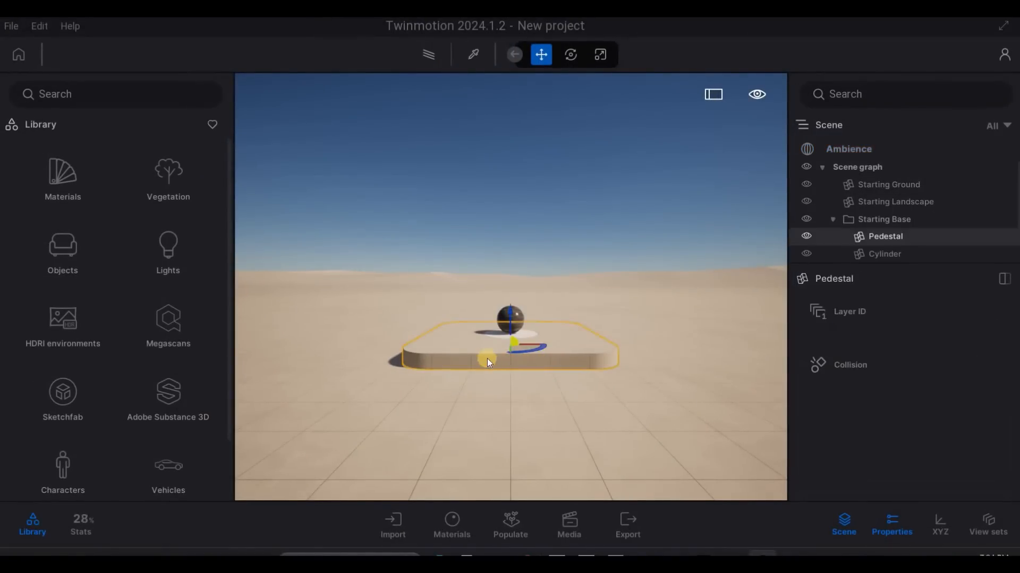
{"action": "key", "text": "Delete"}
{"action": "left_click", "coordinate": [511, 319]}
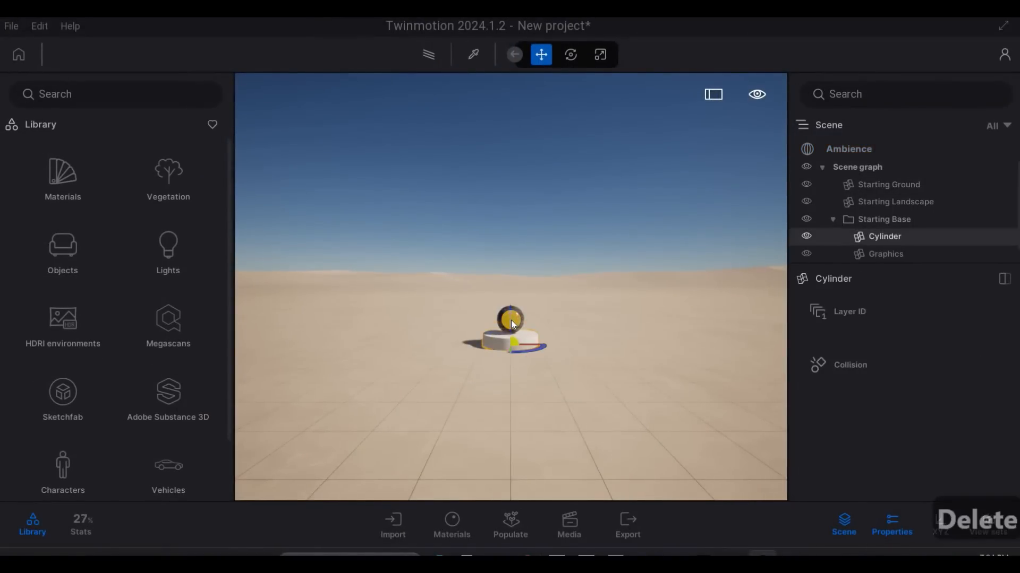
{"action": "key", "text": "Delete"}
{"action": "left_click", "coordinate": [511, 318]}
{"action": "key", "text": "Delete"}
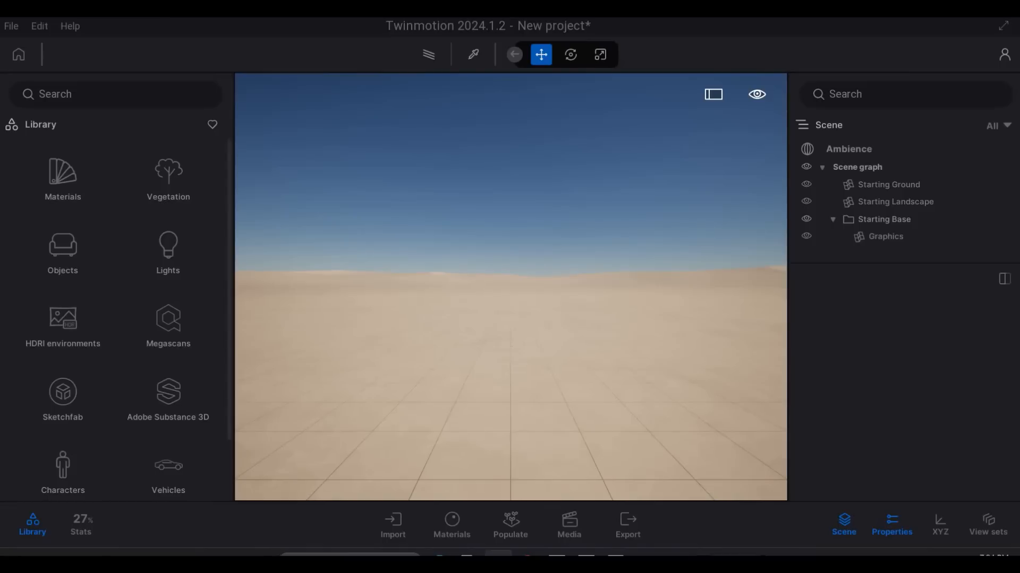
- Import HOUSE-3DView-{3D}.udatasmith as geometry from the 2078 CP House > Revit File folder
{"action": "key", "text": "ctrl+c"}
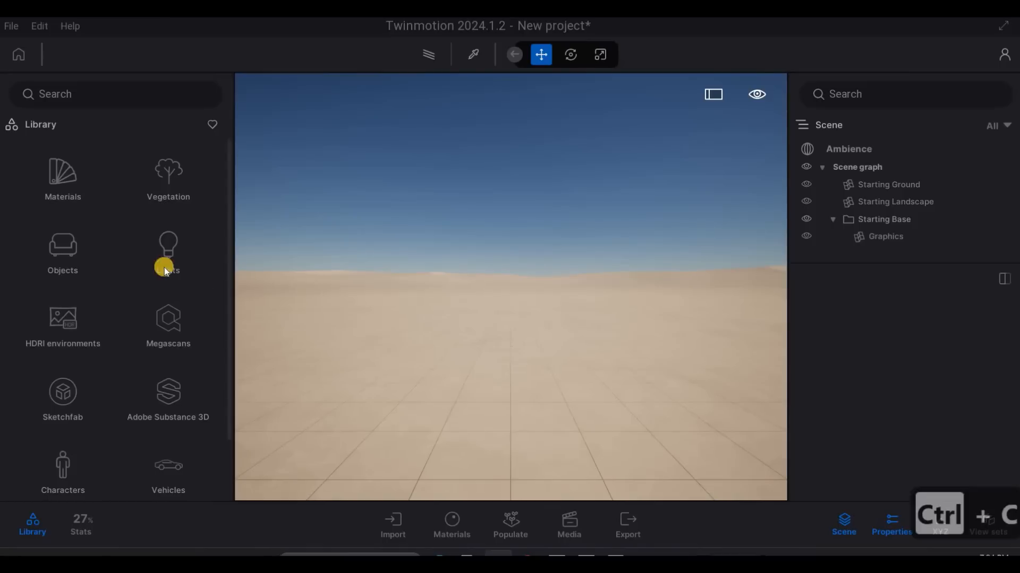
{"action": "left_click", "coordinate": [394, 534]}
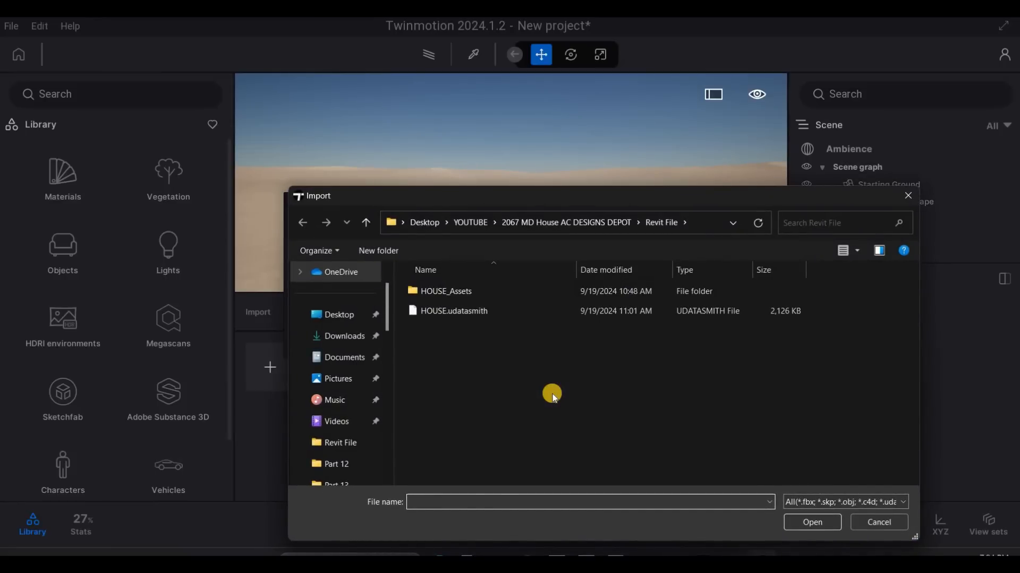
{"action": "key", "text": "ctrl+v"}
{"action": "key", "text": "Return"}
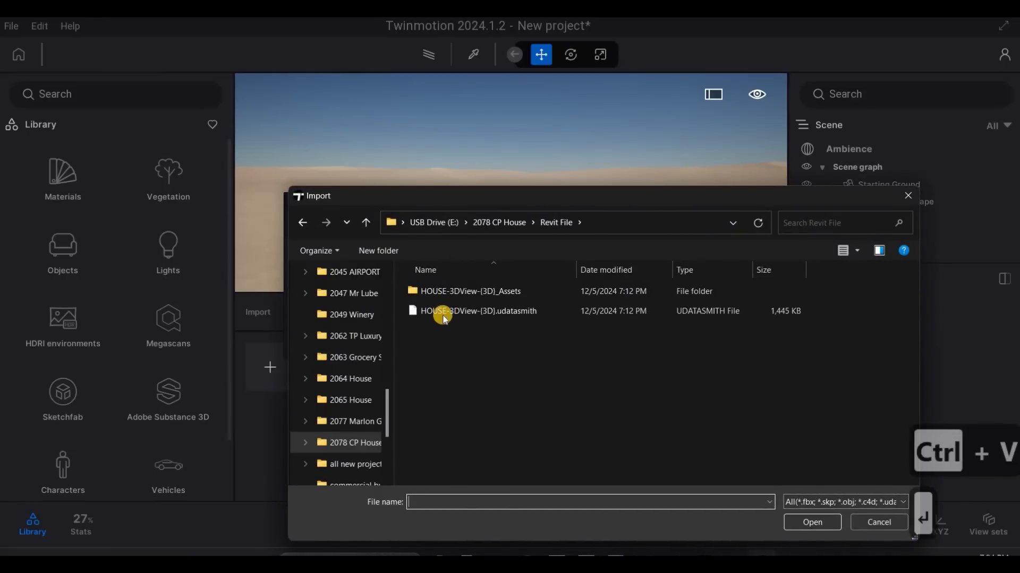
{"action": "left_click", "coordinate": [445, 314]}
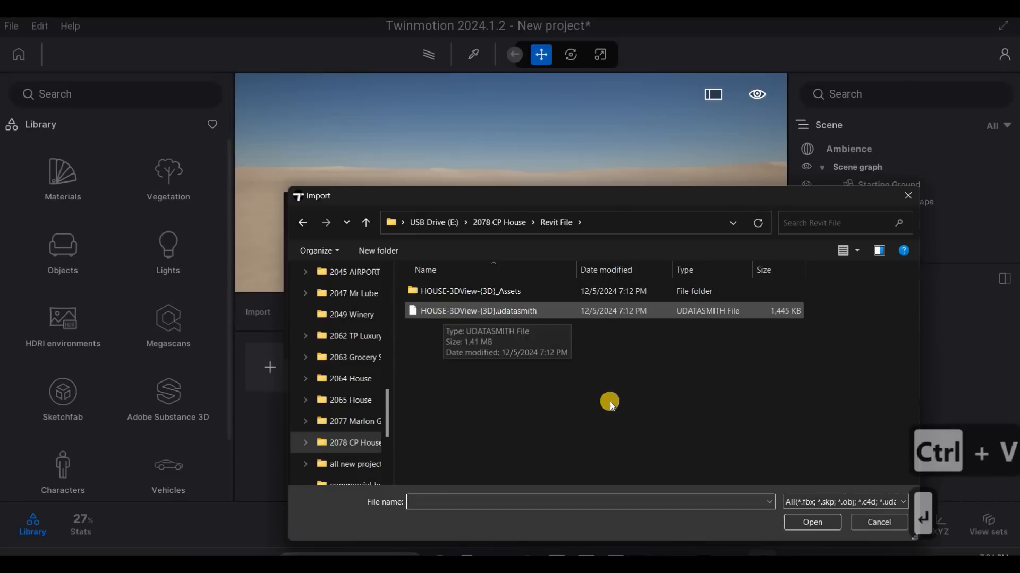
{"action": "left_click", "coordinate": [808, 523]}
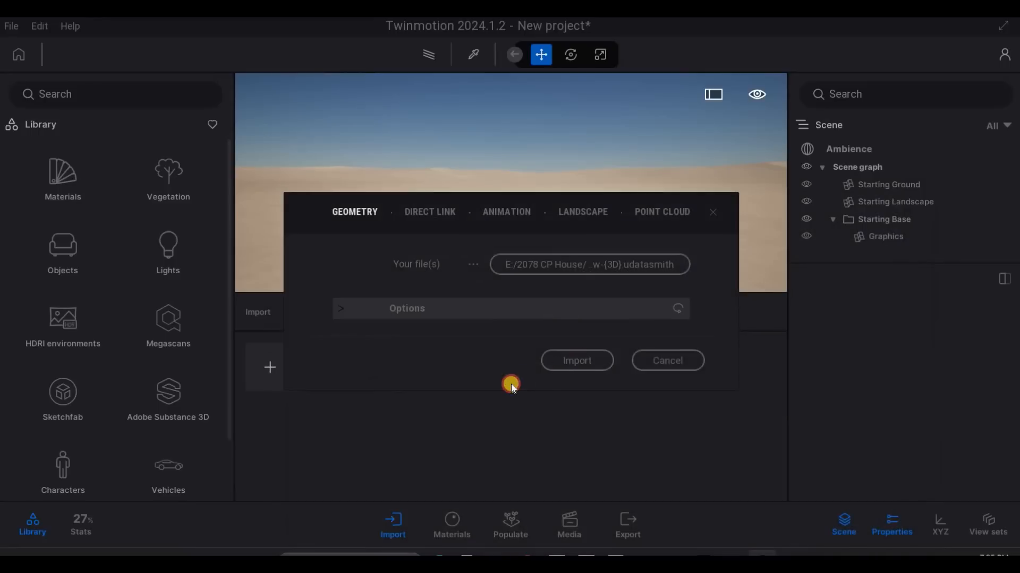
{"action": "left_click", "coordinate": [576, 361]}
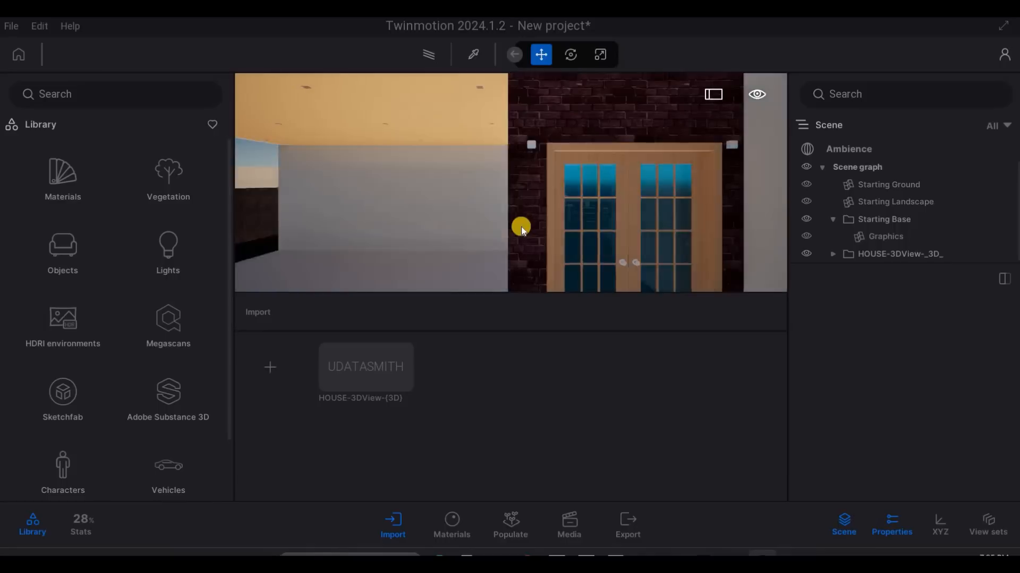
{"action": "scroll", "coordinate": [529, 229], "scroll_direction": "down", "scroll_amount": 5}
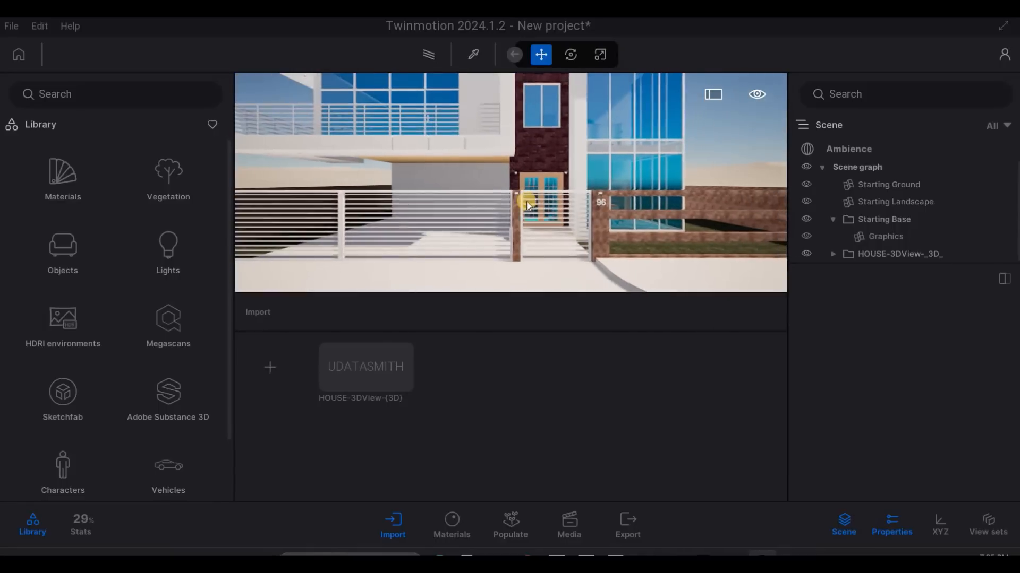
{"action": "key", "text": "Caps_Lock"}
{"action": "scroll", "coordinate": [522, 210], "scroll_direction": "down", "scroll_amount": 3}
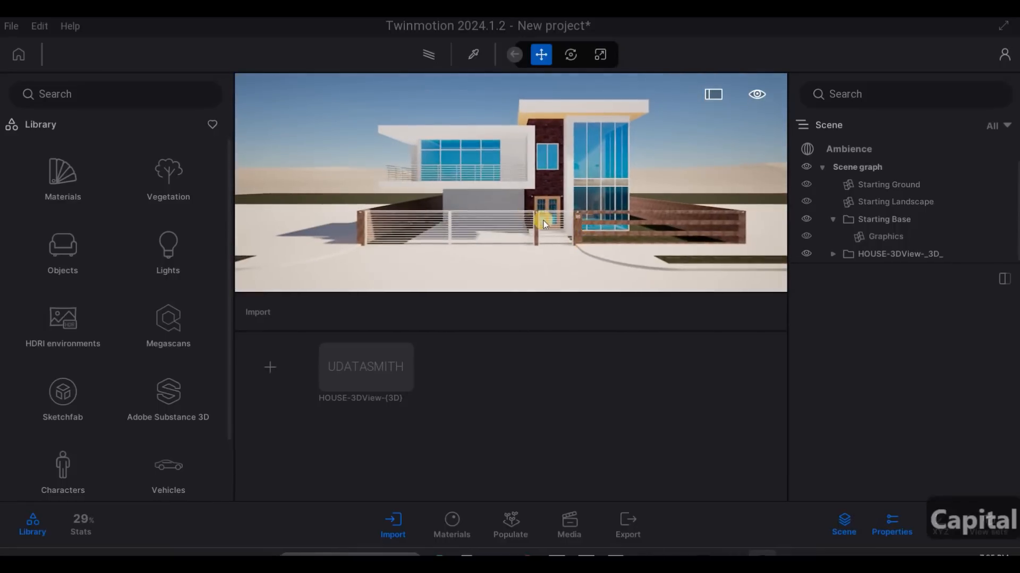
{"action": "left_click_drag", "start_coordinate": [568, 239], "coordinate": [551, 228]}
{"action": "middle_click_drag", "start_coordinate": [552, 228], "coordinate": [546, 222], "text": "shift"}
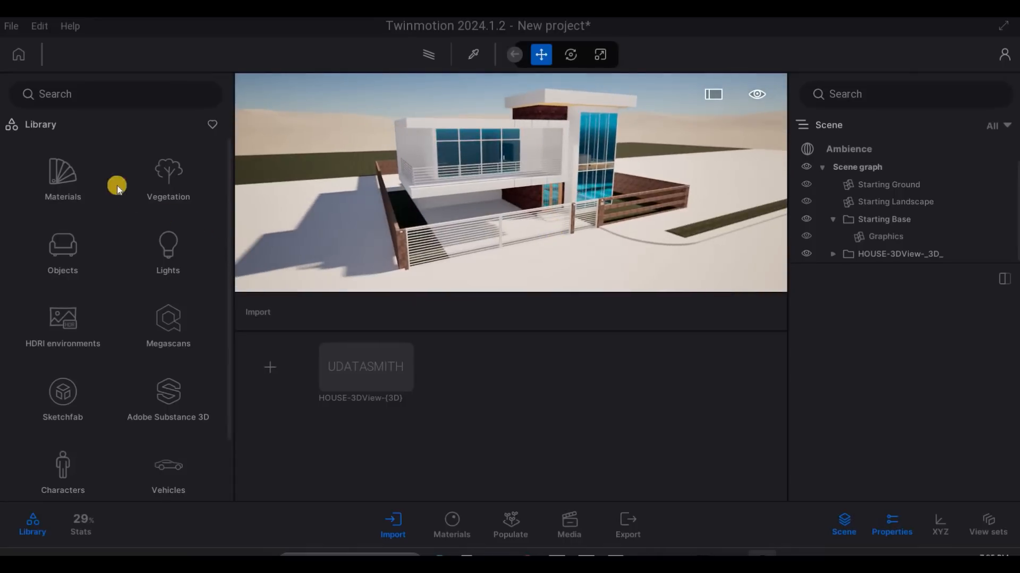
{"action": "left_click", "coordinate": [10, 28]}
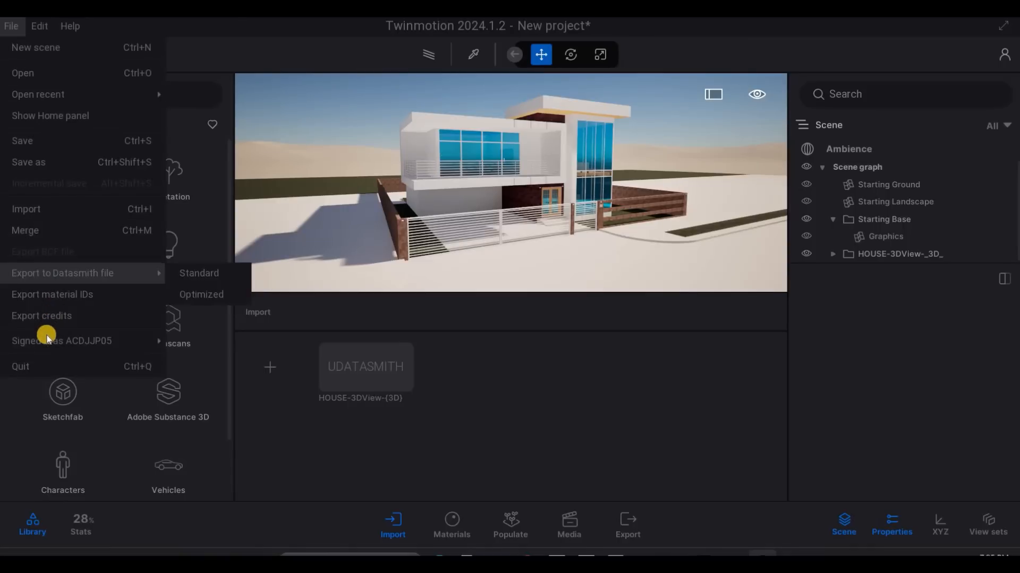
{"action": "mouse_move", "coordinate": [80, 347]}
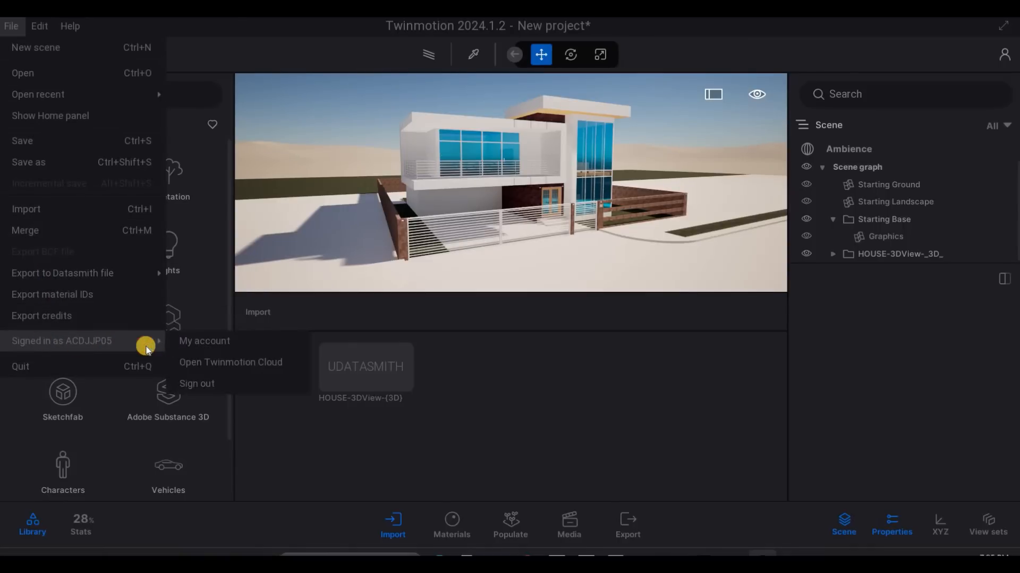
{"action": "left_click", "coordinate": [446, 312]}
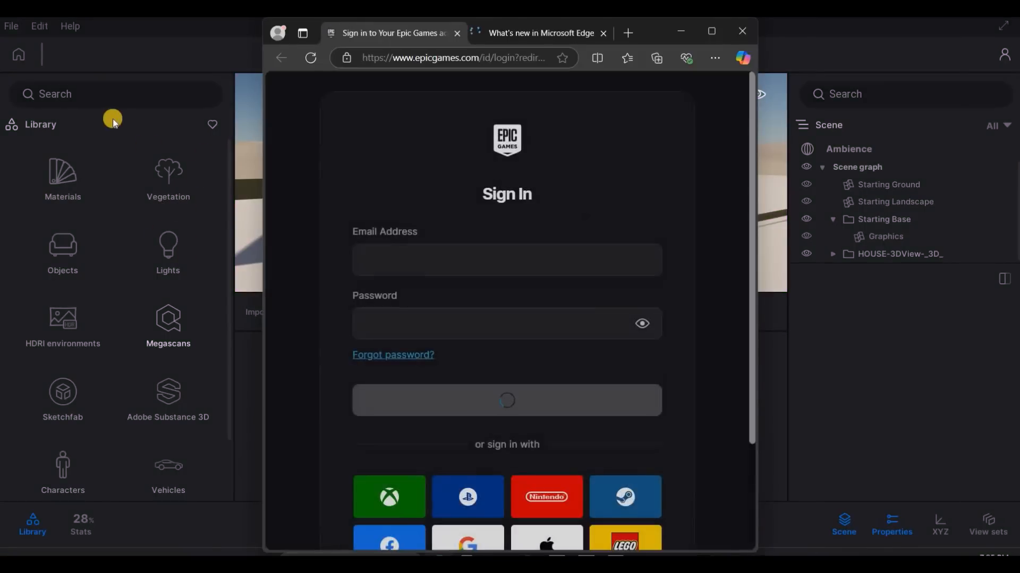
{"action": "left_click", "coordinate": [27, 43]}
{"action": "key", "text": "F1"}
- Start saving the project under a new name and look through the YOUTUBE folder on the Desktop
{"action": "left_click", "coordinate": [15, 30]}
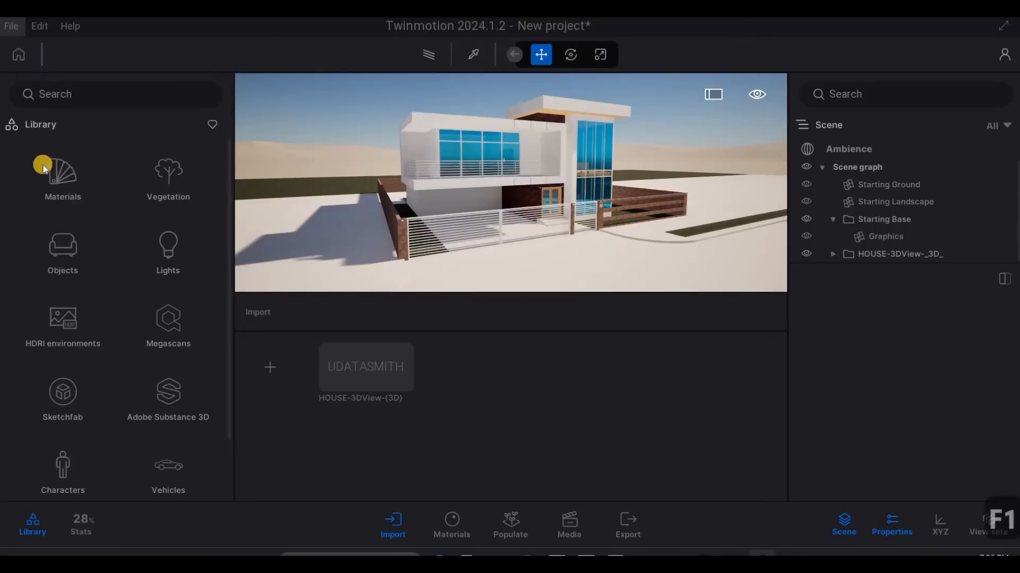
{"action": "left_click", "coordinate": [162, 161]}
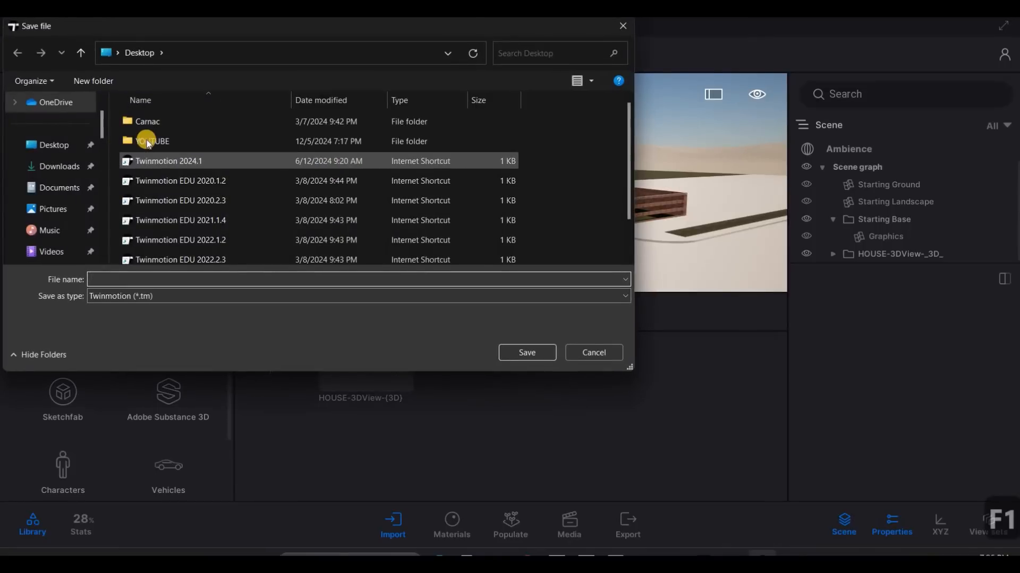
{"action": "left_click", "coordinate": [177, 144]}
{"action": "double_click", "coordinate": [178, 143]}
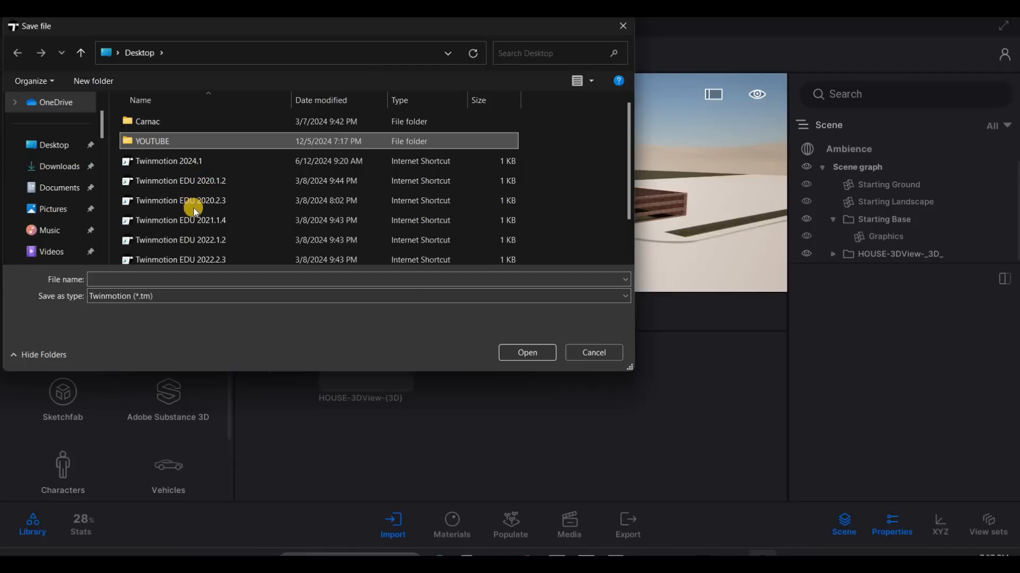
{"action": "scroll", "coordinate": [187, 218], "scroll_direction": "down", "scroll_amount": 3}
{"action": "scroll", "coordinate": [188, 223], "scroll_direction": "down", "scroll_amount": 1}
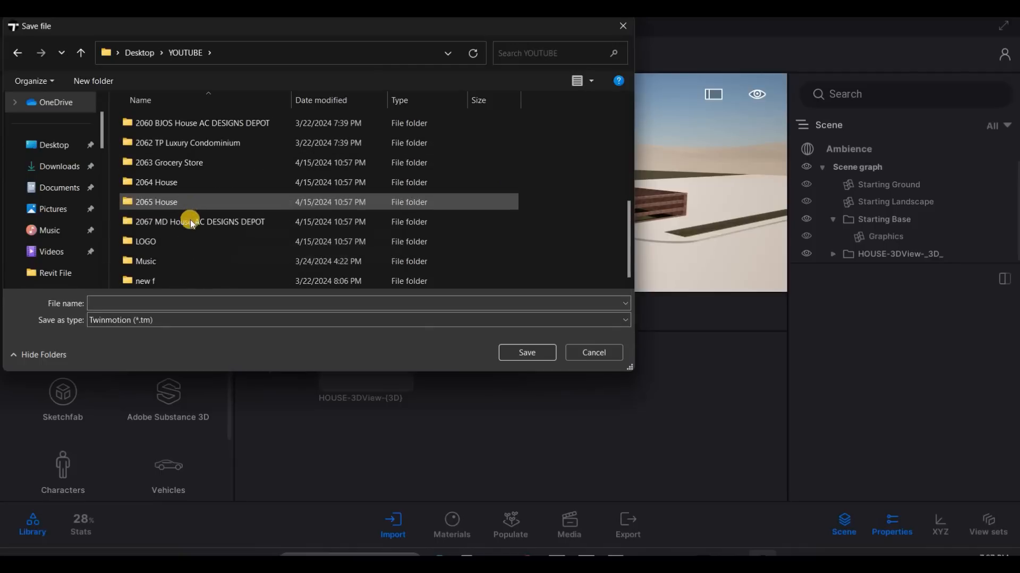
{"action": "left_click", "coordinate": [191, 238]}
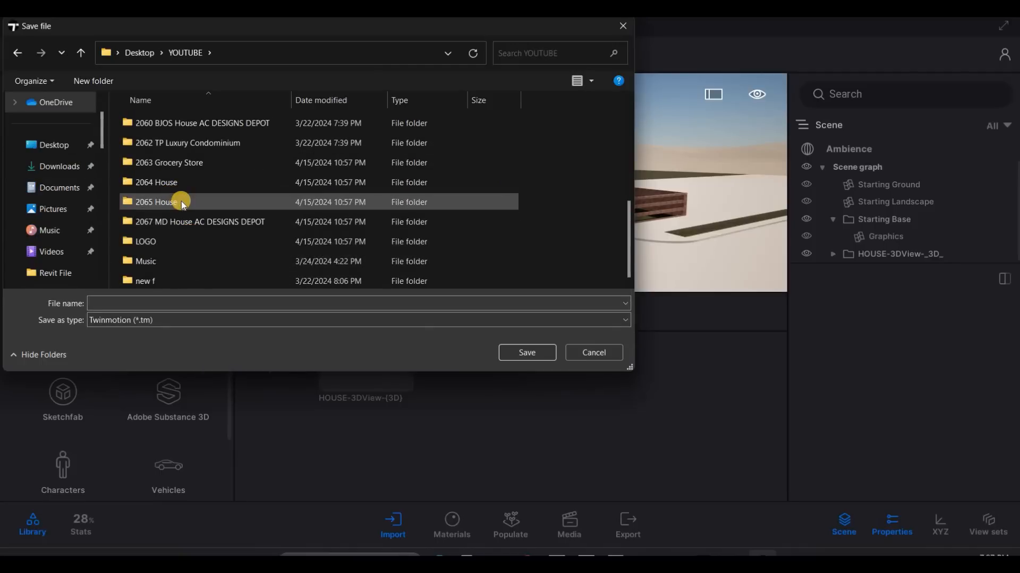
{"action": "scroll", "coordinate": [168, 205], "scroll_direction": "up", "scroll_amount": 2}
{"action": "scroll", "coordinate": [167, 207], "scroll_direction": "down", "scroll_amount": 2}
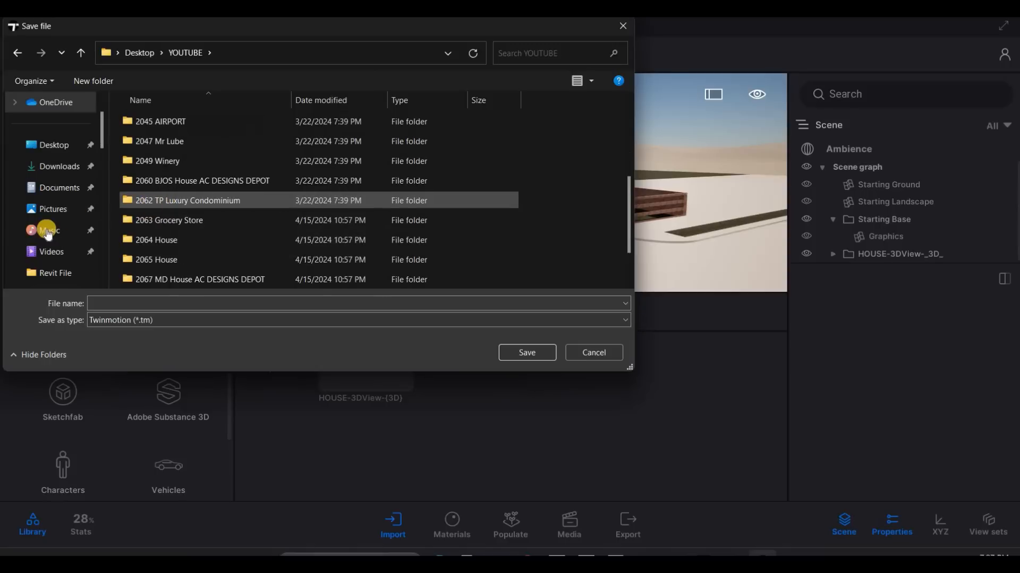
- Choose the Twinmotion File folder inside 2078 CP House on USB Drive (E:) as the save location
{"action": "scroll", "coordinate": [49, 234], "scroll_direction": "down", "scroll_amount": 8}
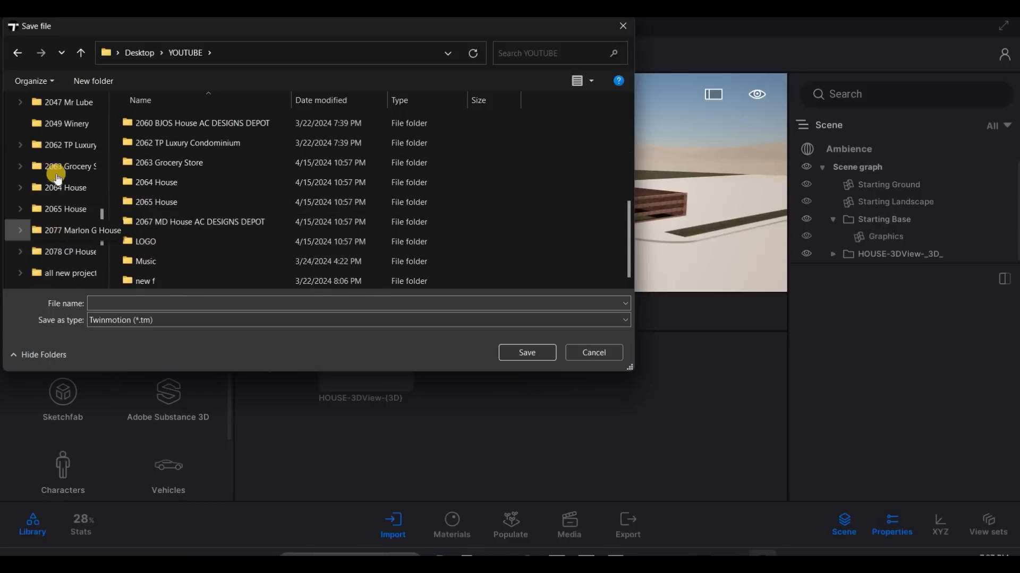
{"action": "scroll", "coordinate": [56, 170], "scroll_direction": "up", "scroll_amount": 2}
{"action": "scroll", "coordinate": [63, 180], "scroll_direction": "down", "scroll_amount": 3}
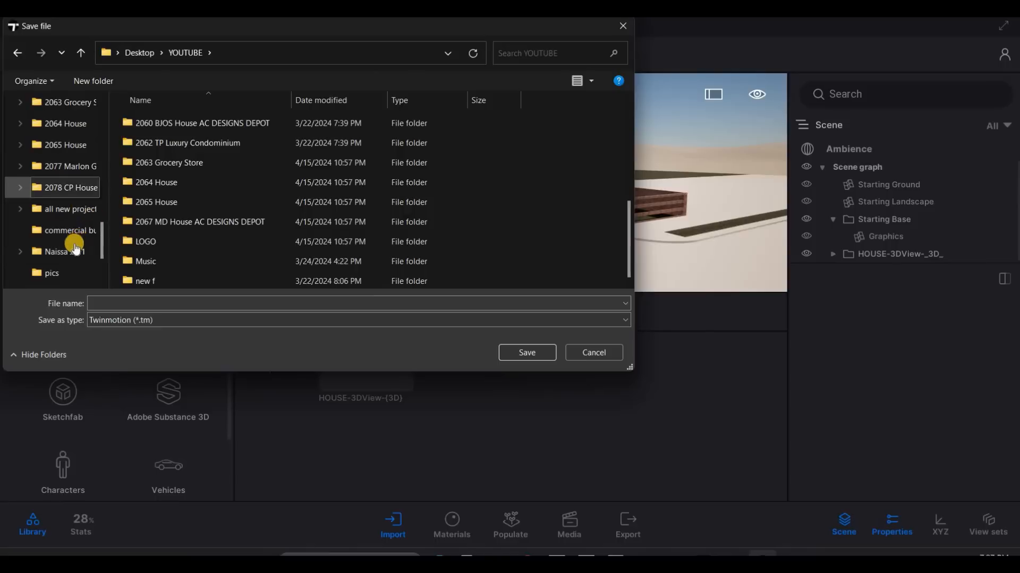
{"action": "scroll", "coordinate": [75, 239], "scroll_direction": "up", "scroll_amount": 1}
{"action": "scroll", "coordinate": [68, 159], "scroll_direction": "down", "scroll_amount": 1}
{"action": "left_click", "coordinate": [68, 163]}
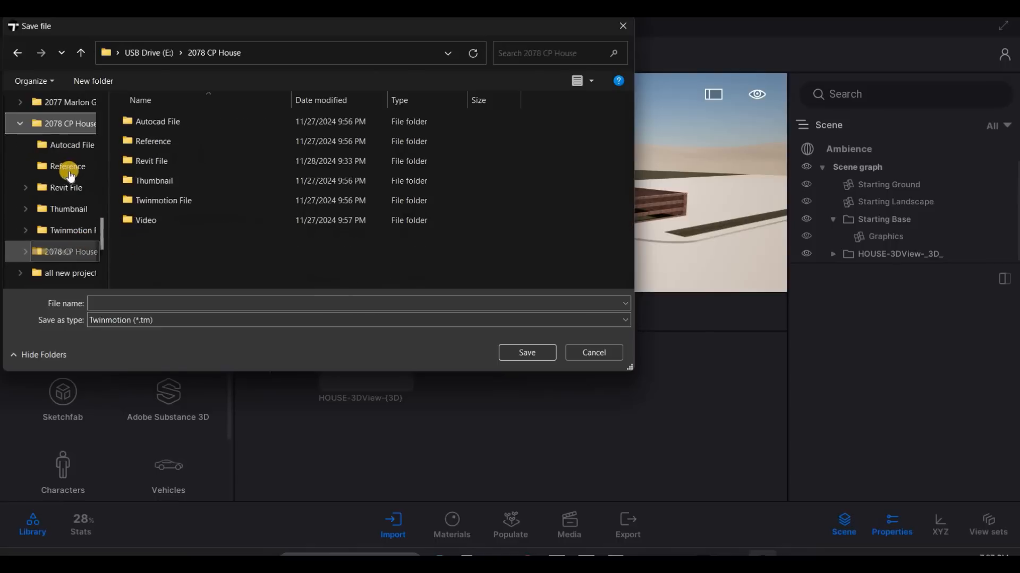
{"action": "scroll", "coordinate": [72, 182], "scroll_direction": "down", "scroll_amount": 1}
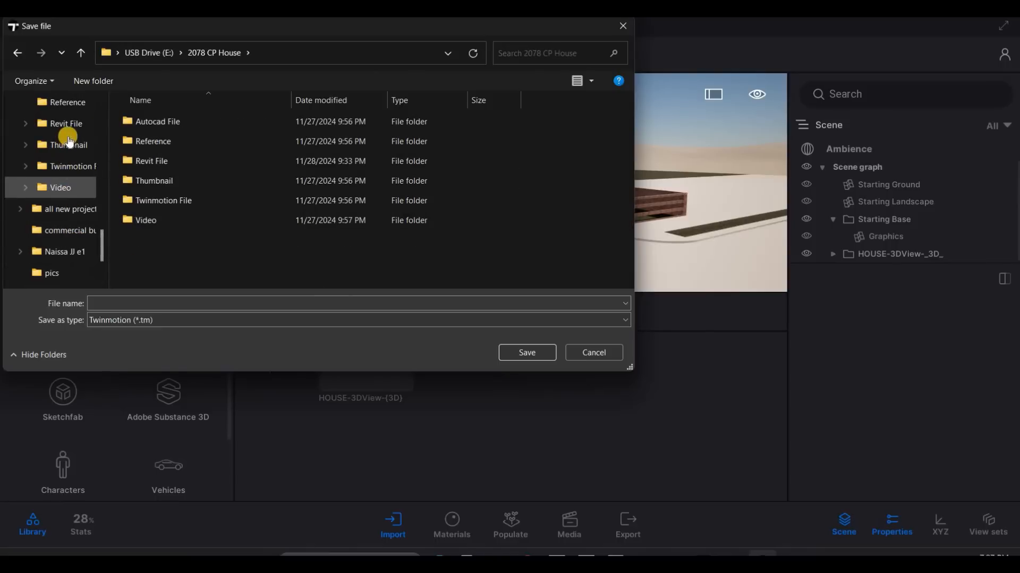
{"action": "left_click", "coordinate": [69, 166]}
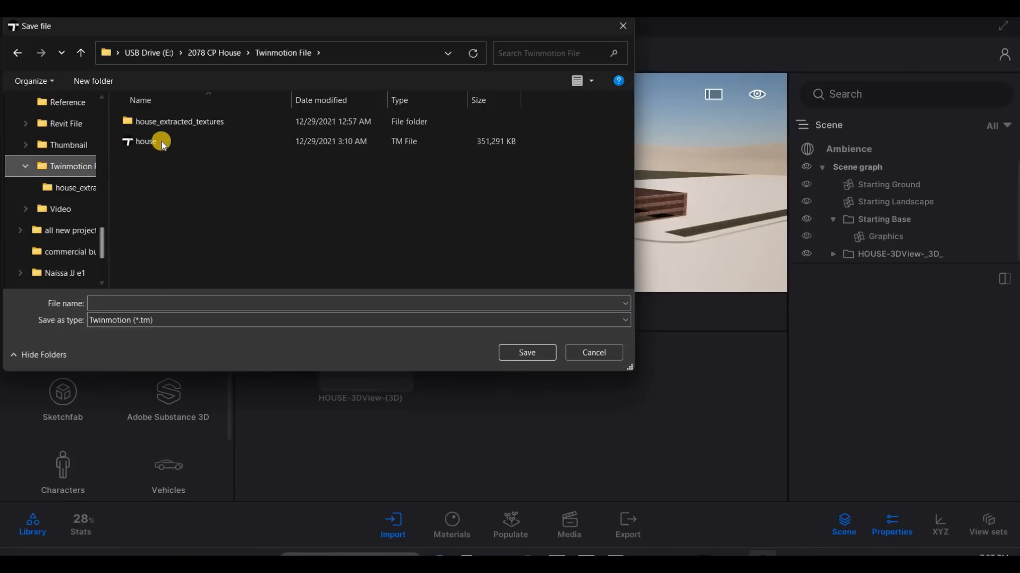
- Save the project as house in Twinmotion format, replacing the existing house.tm file
{"action": "left_click", "coordinate": [161, 143]}
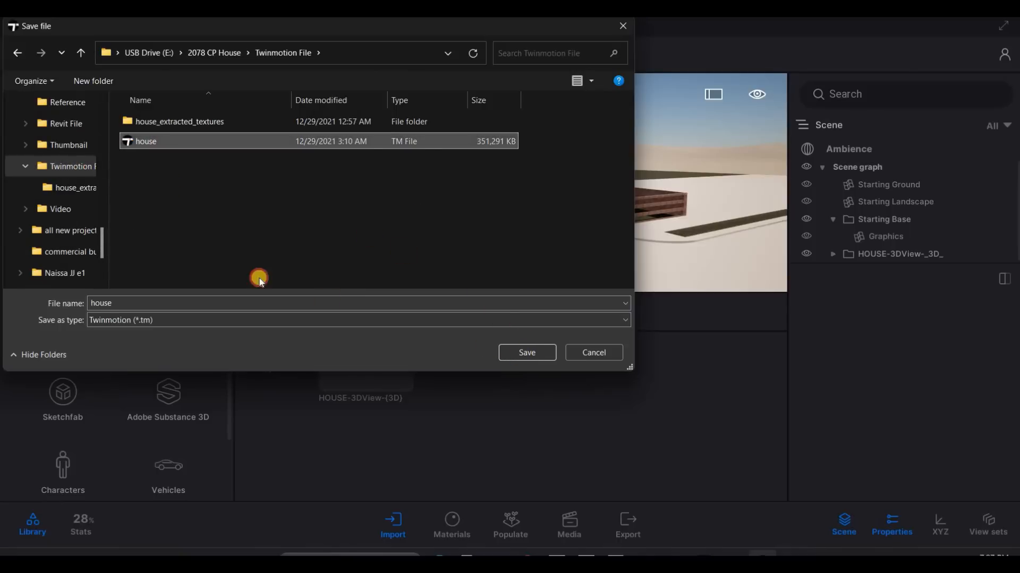
{"action": "key", "text": "Return"}
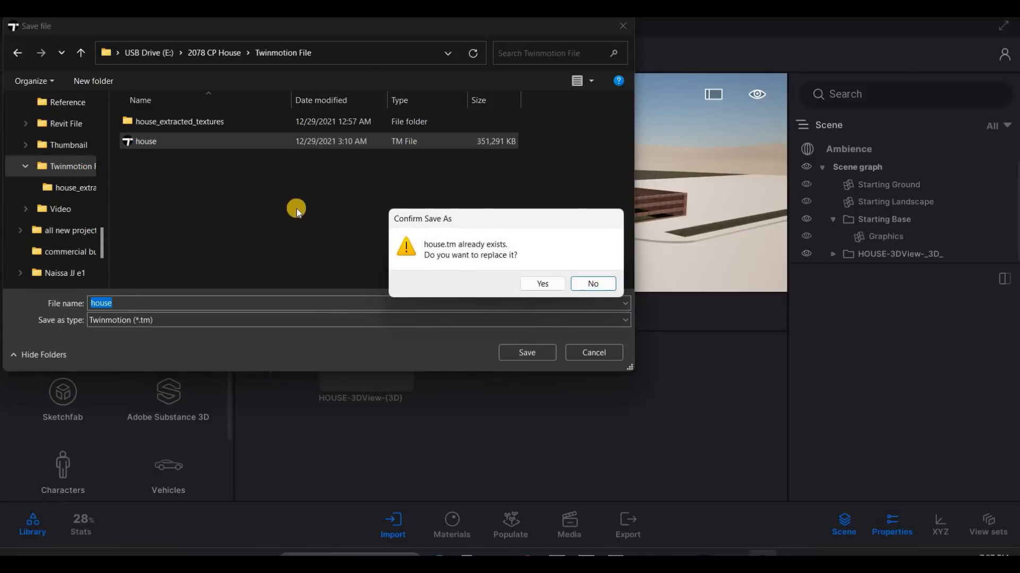
{"action": "key", "text": "Left"}
{"action": "key", "text": "Return"}
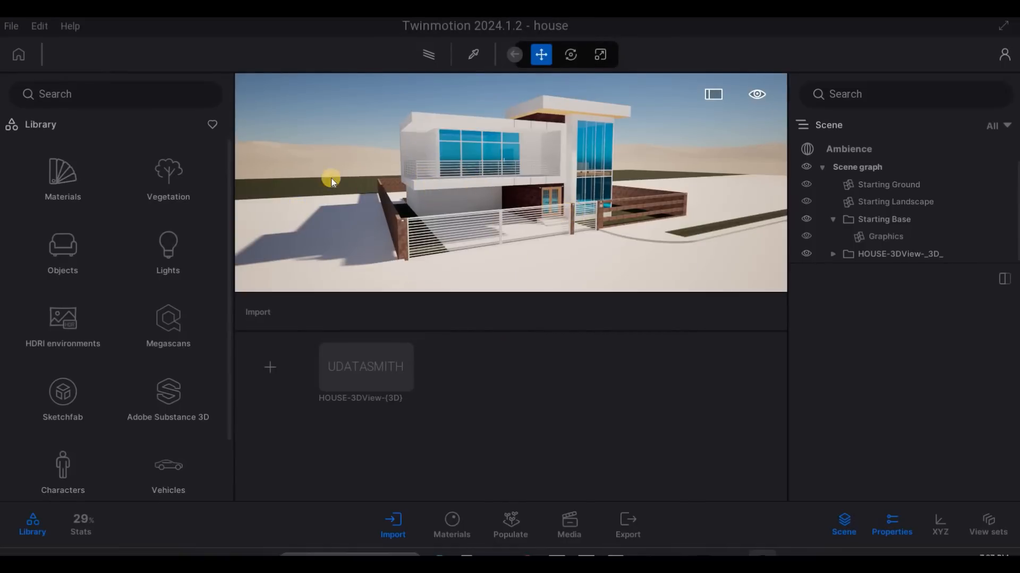
- Turn on Parallelism in the detailed camera settings of the scene's Ambience
{"action": "left_click_drag", "start_coordinate": [330, 177], "coordinate": [84, 195]}
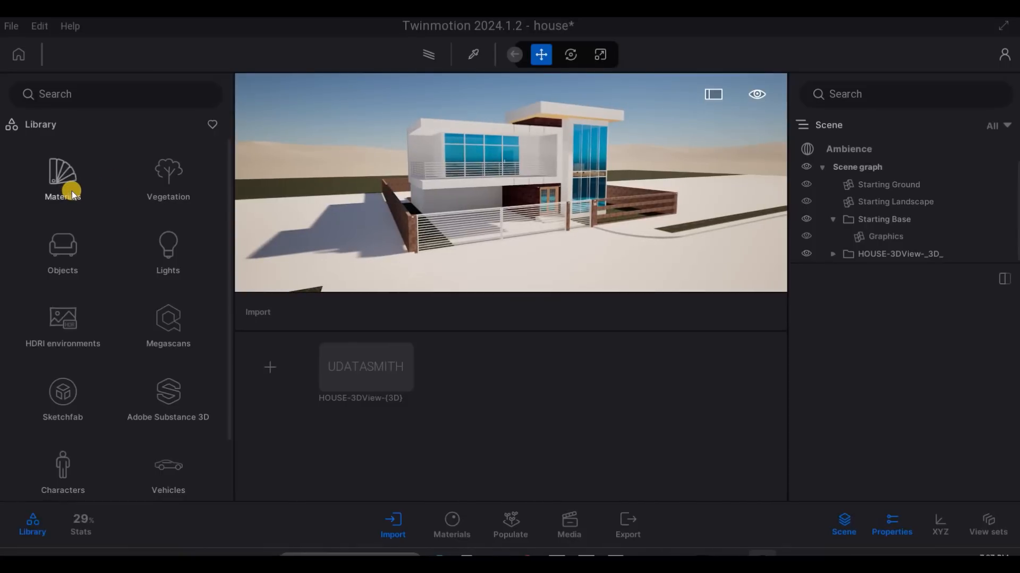
{"action": "left_click", "coordinate": [859, 149]}
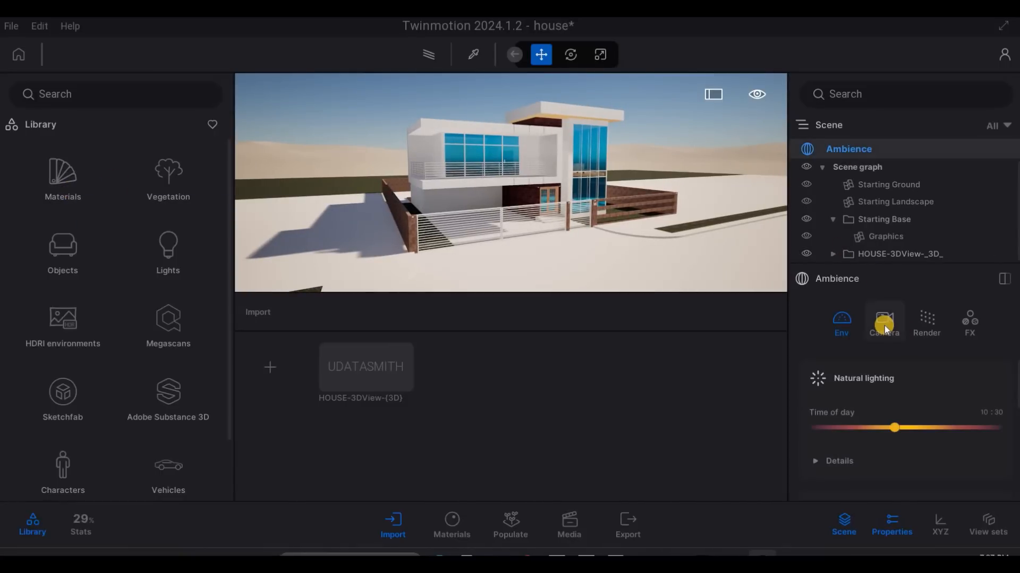
{"action": "left_click", "coordinate": [883, 340]}
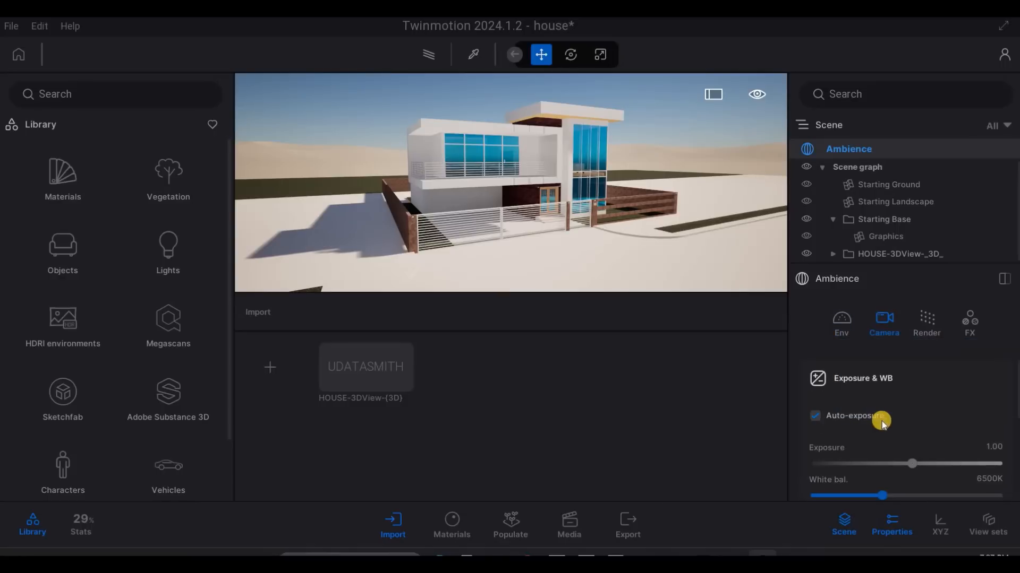
{"action": "scroll", "coordinate": [884, 423], "scroll_direction": "down", "scroll_amount": 3}
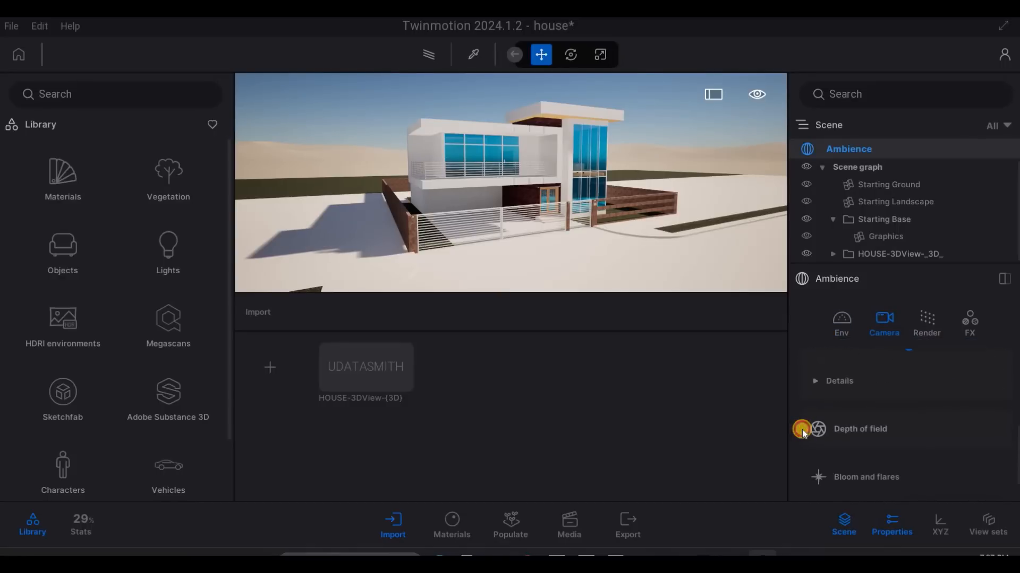
{"action": "left_click", "coordinate": [850, 436]}
{"action": "scroll", "coordinate": [818, 489], "scroll_direction": "down", "scroll_amount": 4}
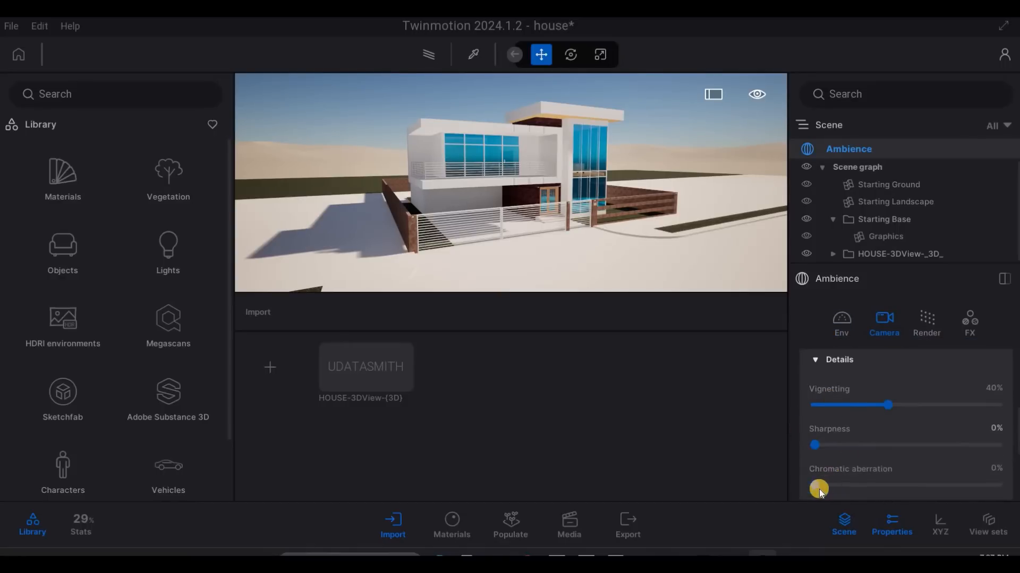
{"action": "left_click", "coordinate": [818, 488]}
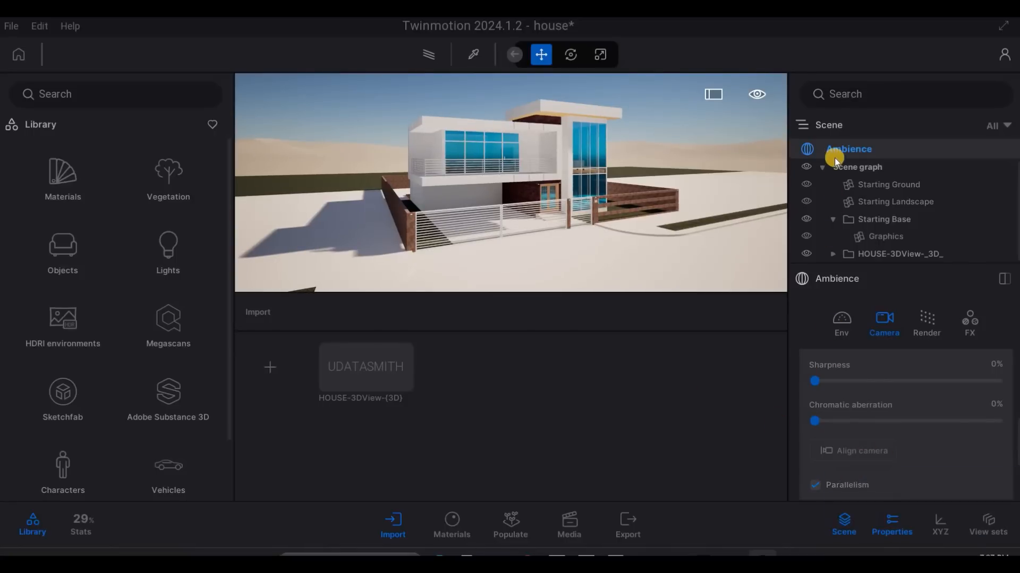
- Open the Glass category of the library's materials
{"action": "mouse_move", "coordinate": [471, 224]}
{"action": "left_mouse_down"}
{"action": "mouse_move", "coordinate": [496, 173]}
{"action": "mouse_move", "coordinate": [503, 181]}
{"action": "left_mouse_up"}
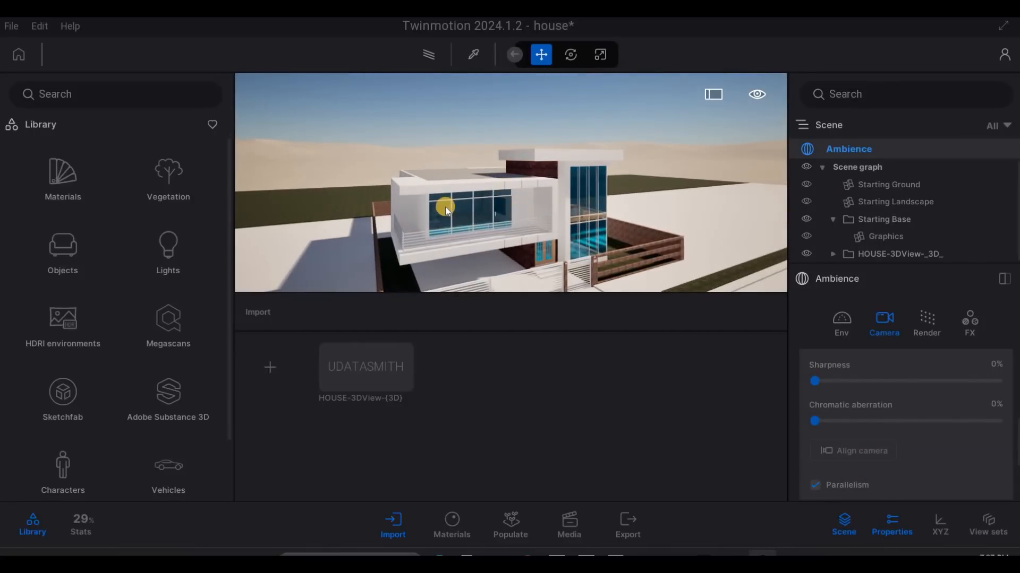
{"action": "middle_click_drag", "start_coordinate": [446, 211], "coordinate": [439, 196]}
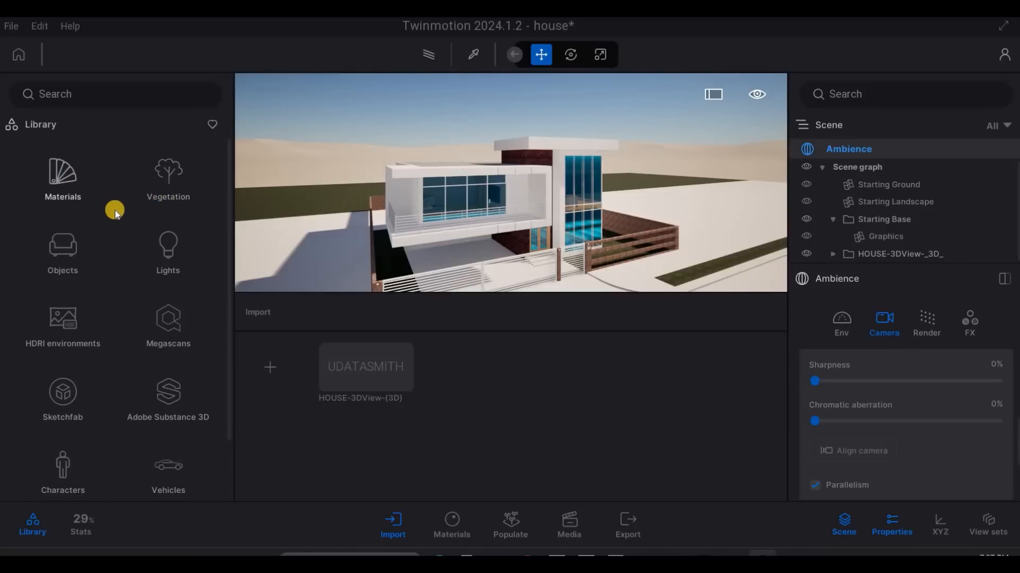
{"action": "left_click", "coordinate": [71, 173]}
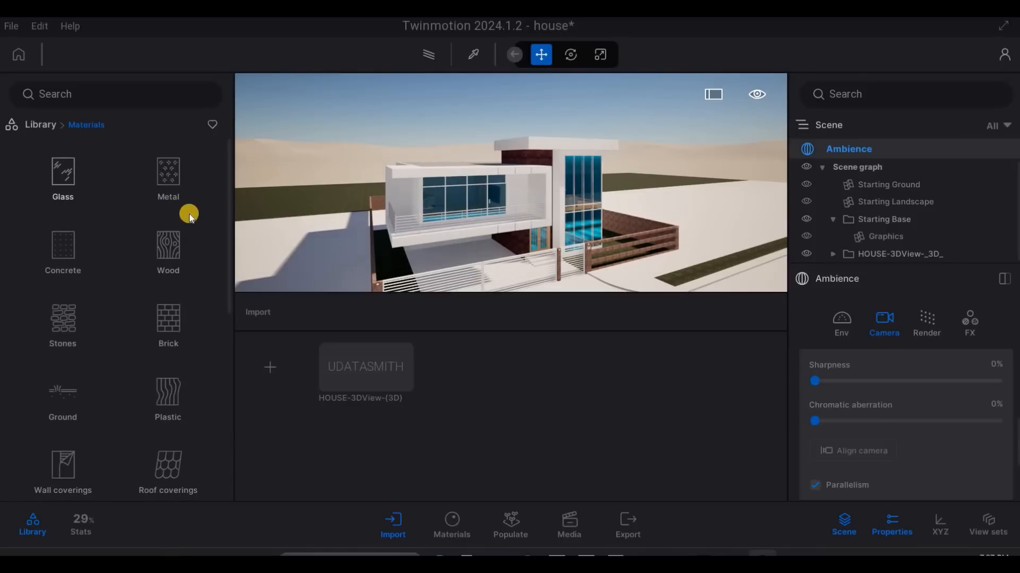
{"action": "left_click", "coordinate": [62, 175]}
{"action": "left_click_drag", "start_coordinate": [168, 165], "coordinate": [478, 204]}
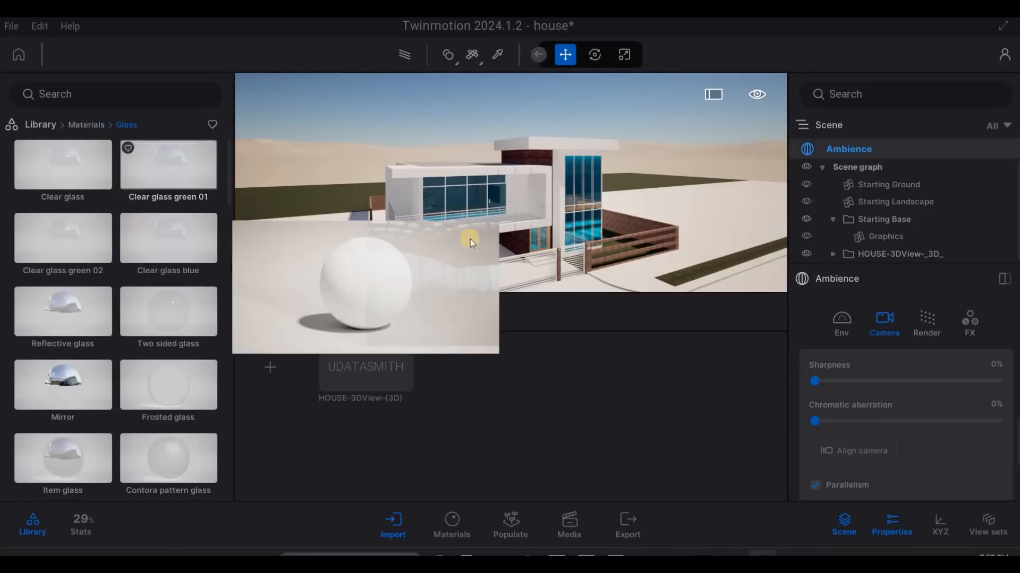
{"action": "left_click_drag", "start_coordinate": [63, 164], "coordinate": [494, 205]}
{"action": "left_click_drag", "start_coordinate": [169, 238], "coordinate": [486, 216]}
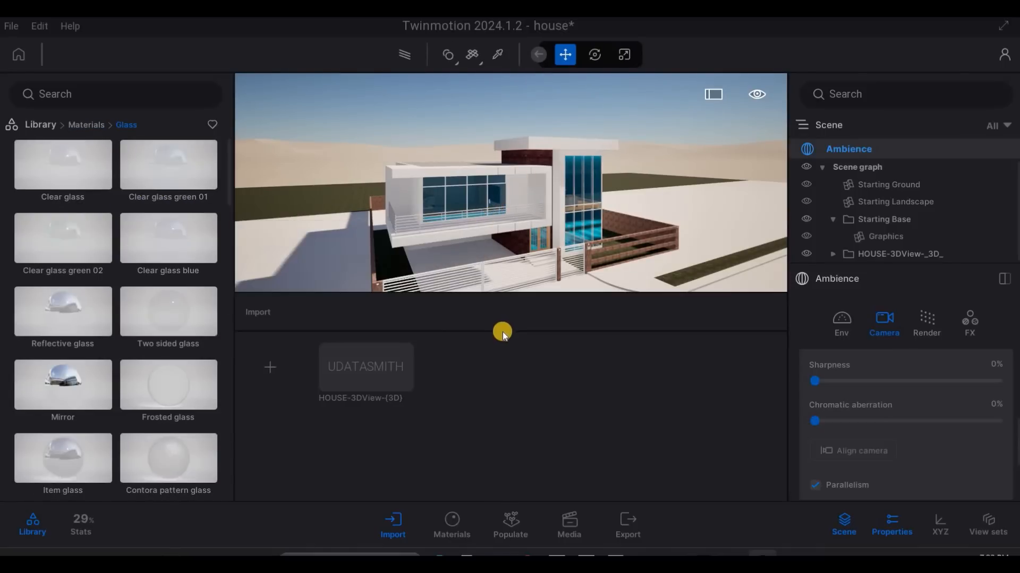
- Widen the viewport and show the list of materials used in the scene
{"action": "middle_click_drag", "start_coordinate": [503, 332], "coordinate": [506, 296]}
{"action": "scroll", "coordinate": [506, 296], "scroll_direction": "up", "scroll_amount": 3}
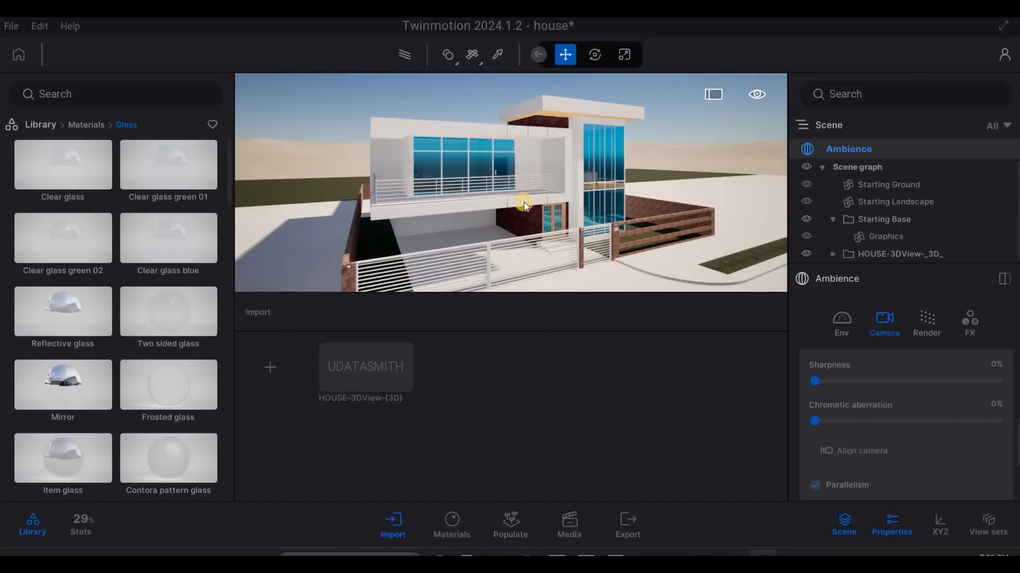
{"action": "scroll", "coordinate": [524, 202], "scroll_direction": "up", "scroll_amount": 2}
{"action": "scroll", "coordinate": [493, 200], "scroll_direction": "up", "scroll_amount": 3}
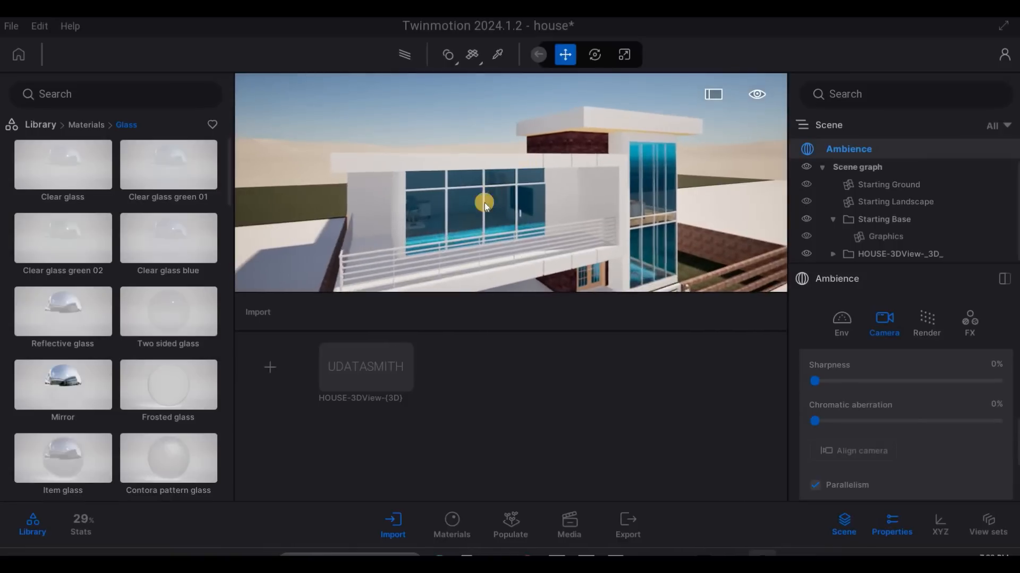
{"action": "key", "text": "s"}
{"action": "key", "text": "q"}
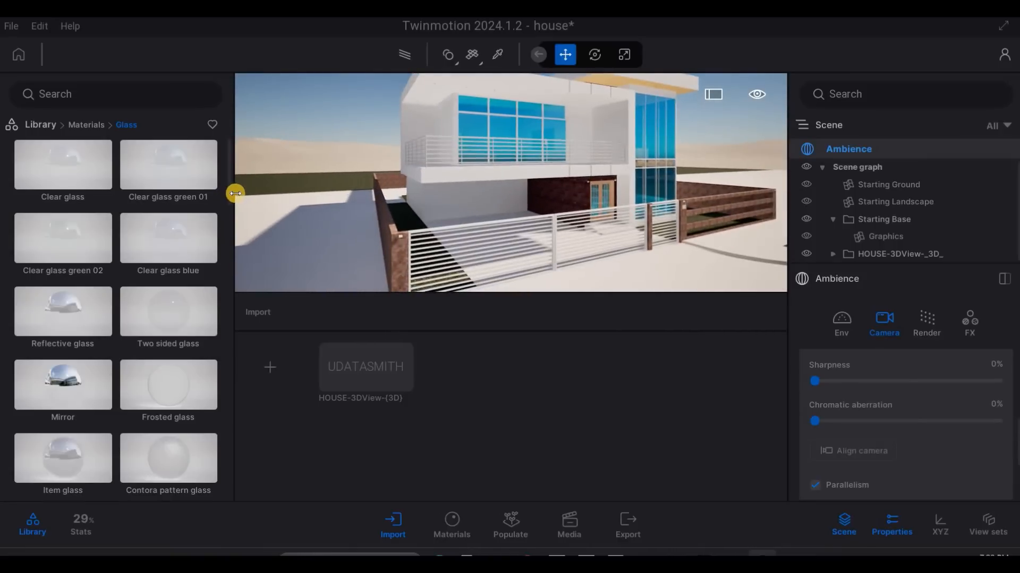
{"action": "left_click_drag", "start_coordinate": [234, 193], "coordinate": [201, 195]}
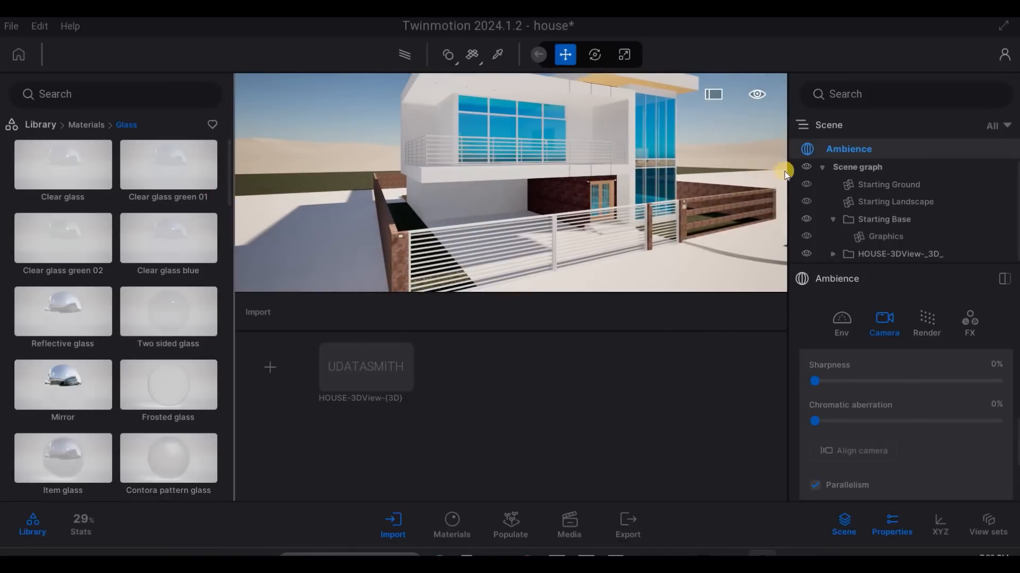
{"action": "left_click_drag", "start_coordinate": [785, 166], "coordinate": [815, 166]}
{"action": "left_click_drag", "start_coordinate": [700, 353], "coordinate": [490, 374]}
{"action": "left_click", "coordinate": [457, 531]}
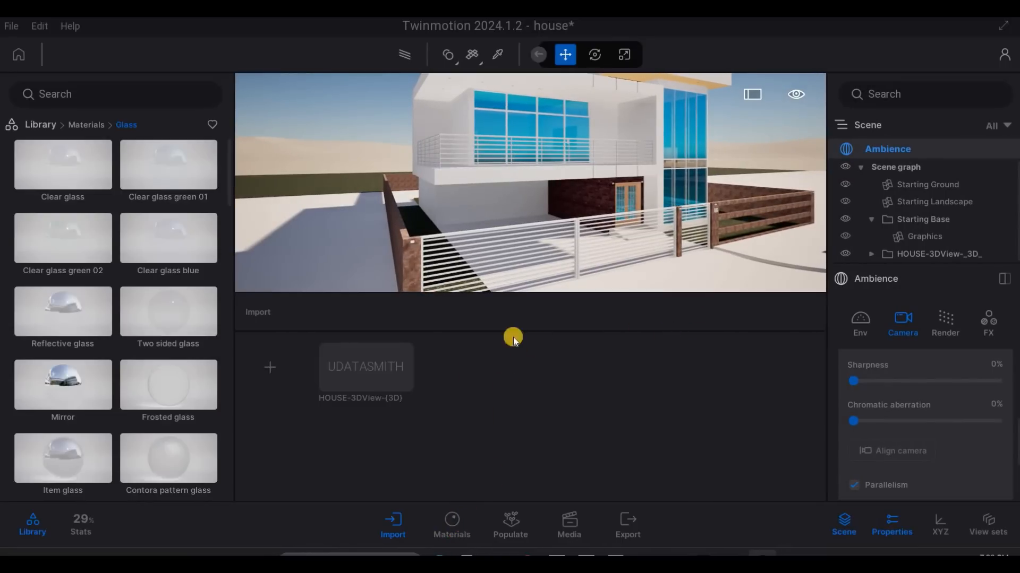
{"action": "key", "text": "Escape"}
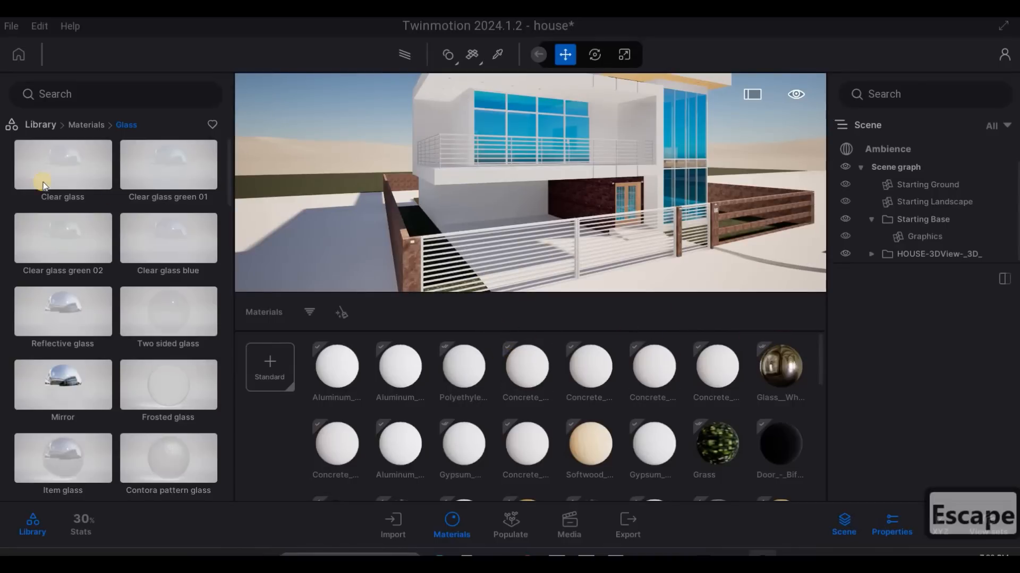
- Apply the Clear glass material to the blue window panes of the house
{"action": "middle_click_drag", "start_coordinate": [537, 154], "coordinate": [522, 176]}
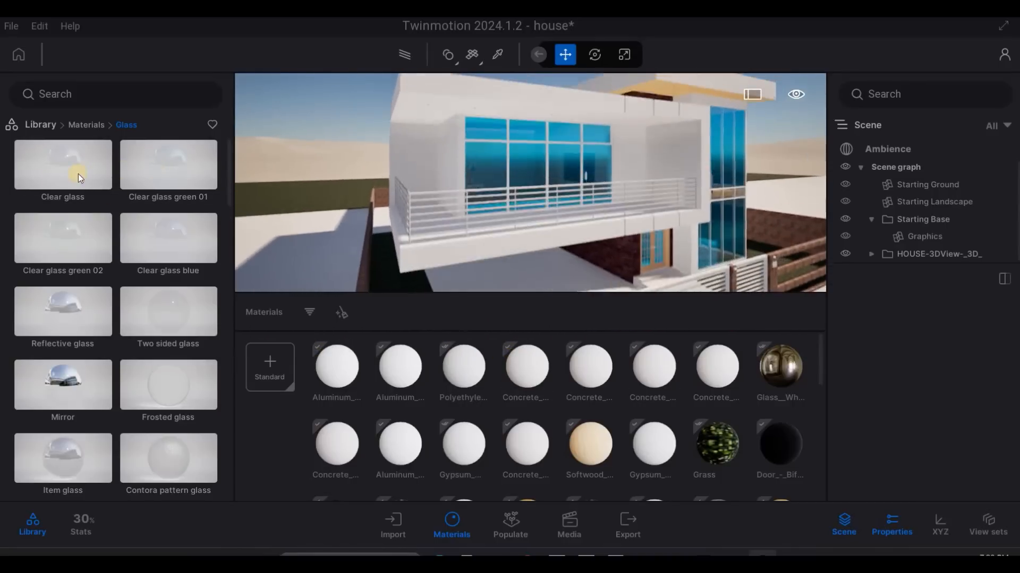
{"action": "mouse_move", "coordinate": [62, 175]}
{"action": "left_click_drag", "start_coordinate": [63, 175], "coordinate": [470, 166]}
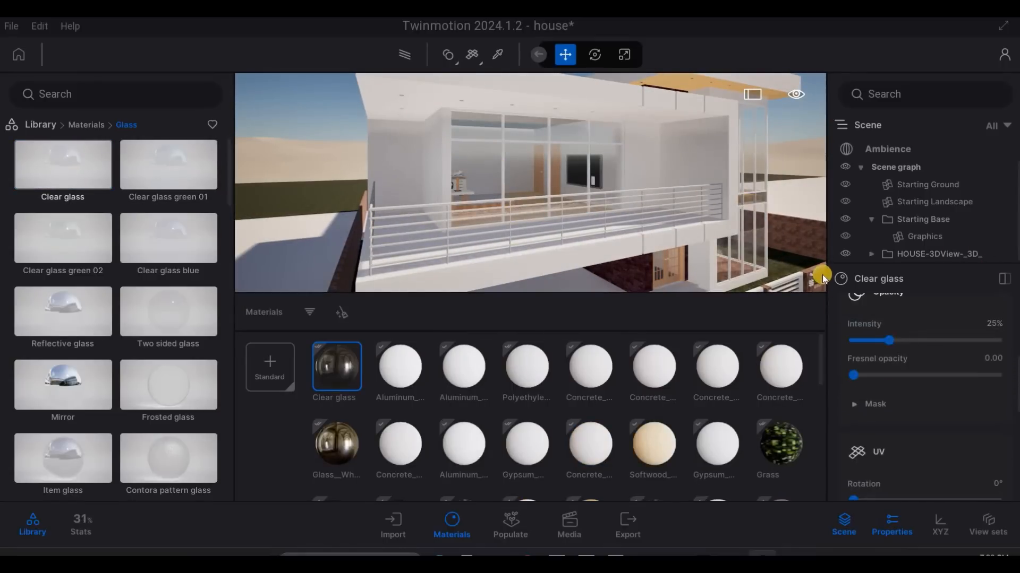
- Set the Clear glass tint to dark grey 555555
{"action": "left_click_drag", "start_coordinate": [825, 274], "coordinate": [800, 286]}
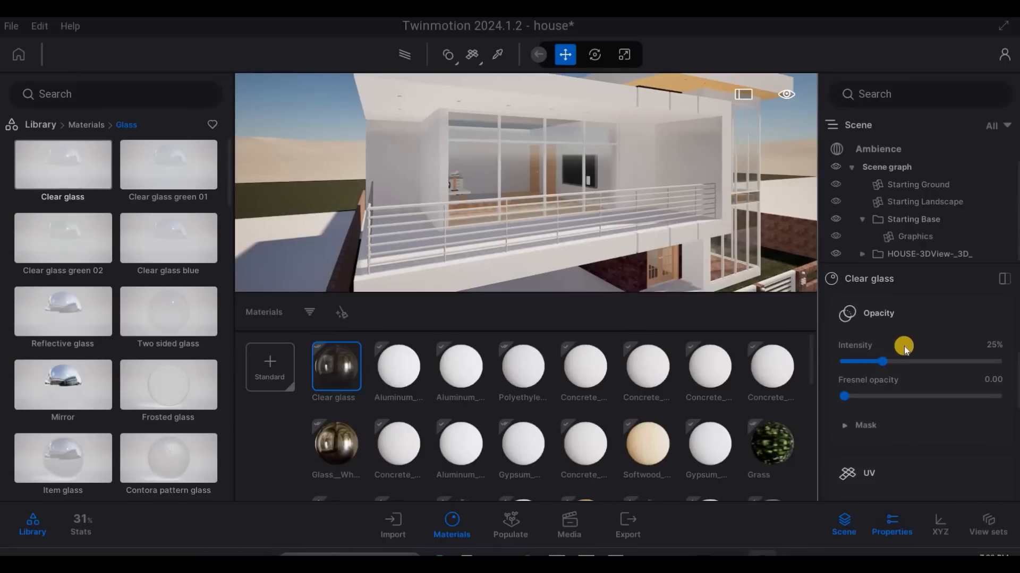
{"action": "scroll", "coordinate": [990, 372], "scroll_direction": "up", "scroll_amount": 3}
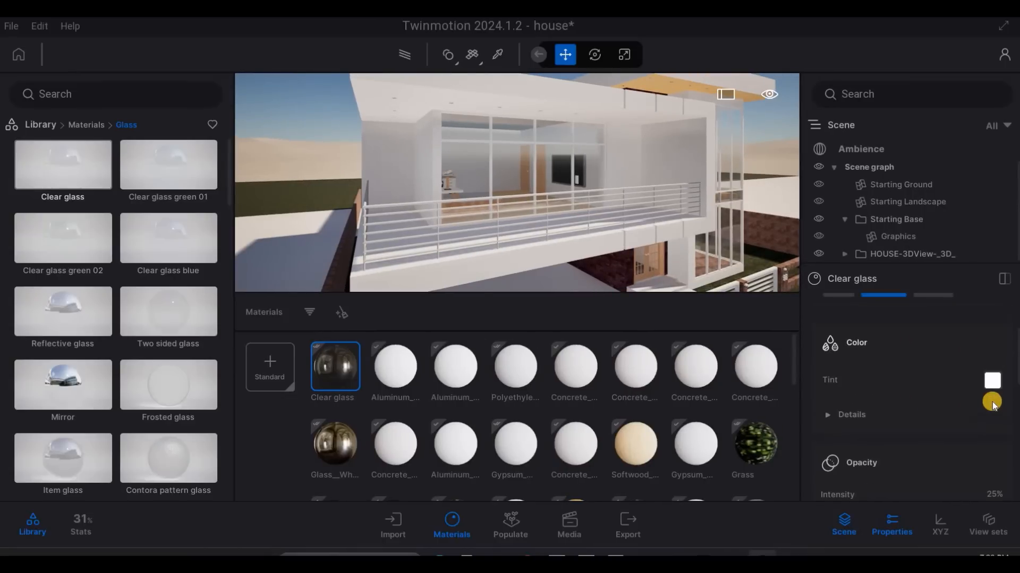
{"action": "left_click", "coordinate": [991, 402]}
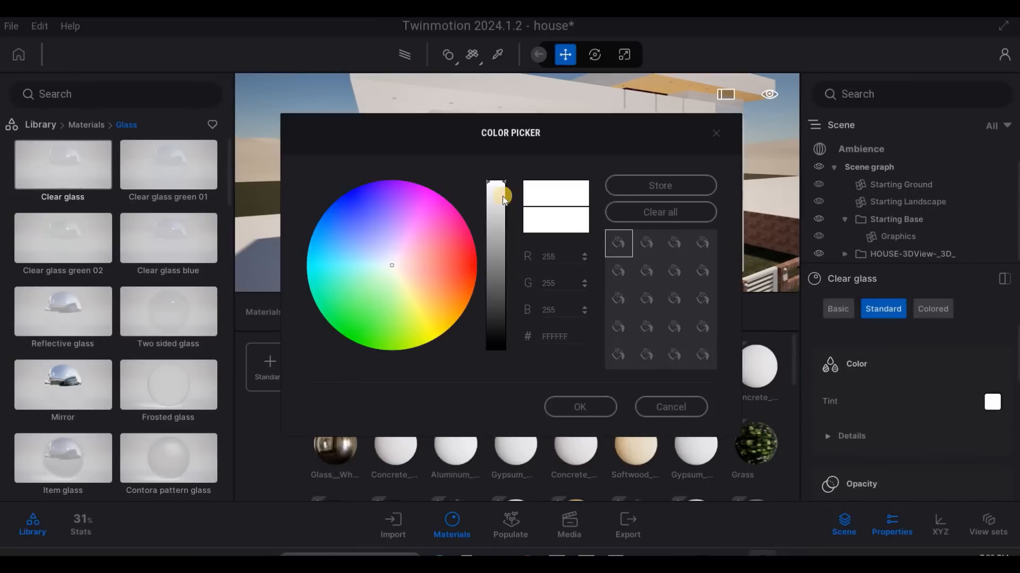
{"action": "mouse_move", "coordinate": [503, 289]}
{"action": "left_mouse_down"}
{"action": "mouse_move", "coordinate": [499, 269]}
{"action": "mouse_move", "coordinate": [501, 295]}
{"action": "left_mouse_up"}
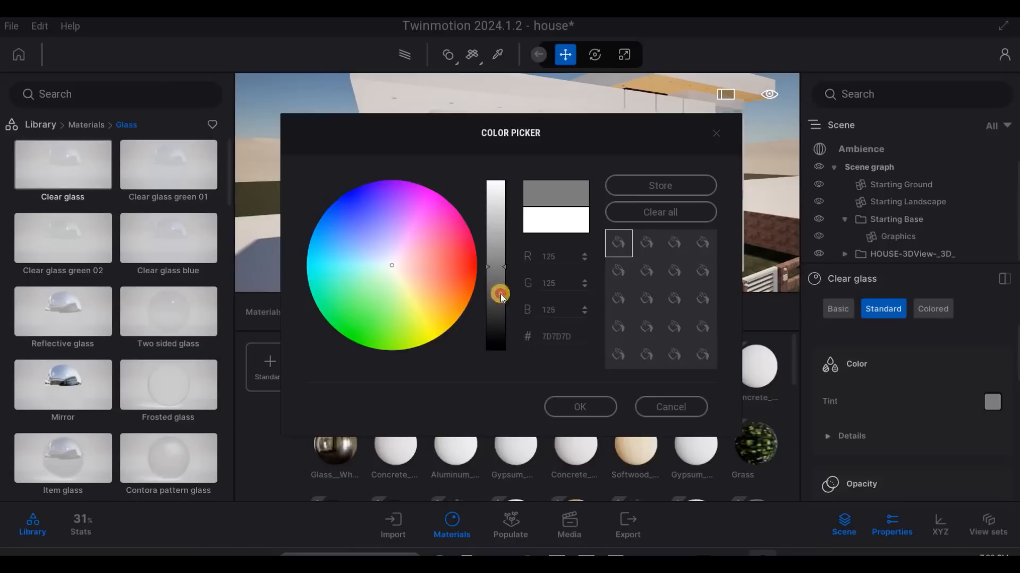
{"action": "left_click", "coordinate": [899, 402]}
- Set the Clear glass opacity intensity to 80% and its Fresnel opacity to 0.8
{"action": "scroll", "coordinate": [903, 445], "scroll_direction": "down", "scroll_amount": 2}
{"action": "left_click_drag", "start_coordinate": [956, 443], "coordinate": [958, 443]}
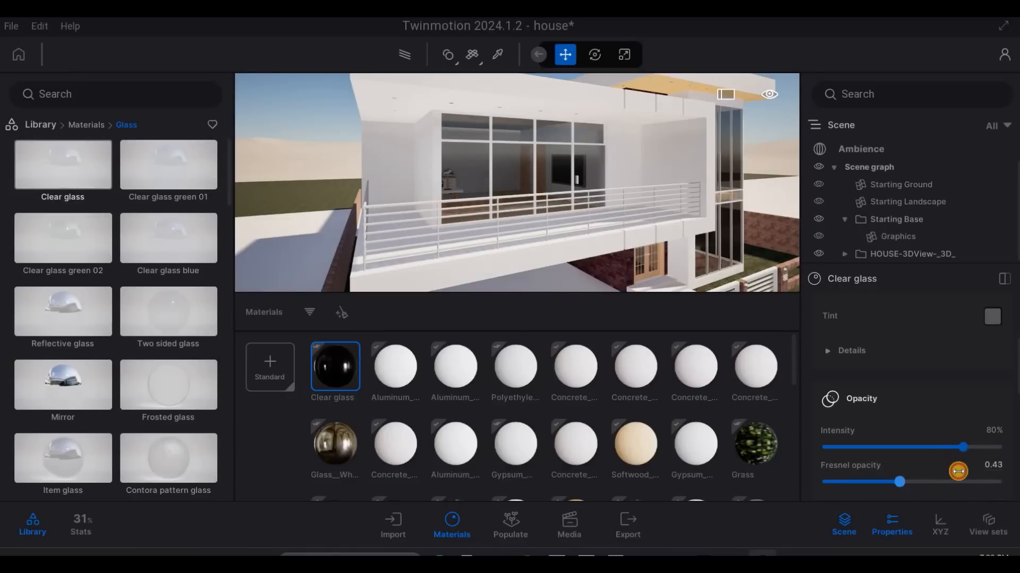
{"action": "left_click_drag", "start_coordinate": [958, 471], "coordinate": [988, 462]}
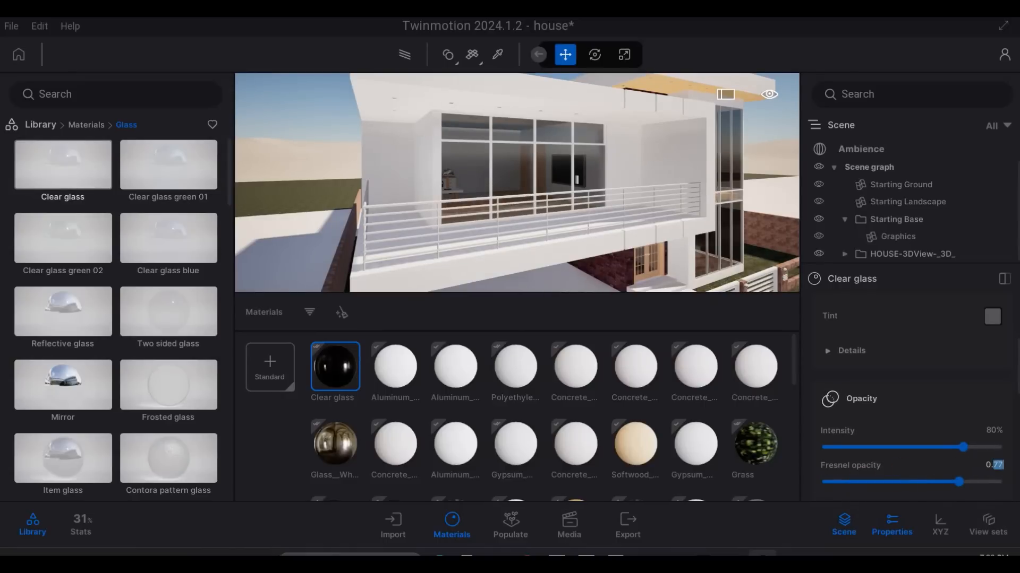
{"action": "type", "text": "8"}
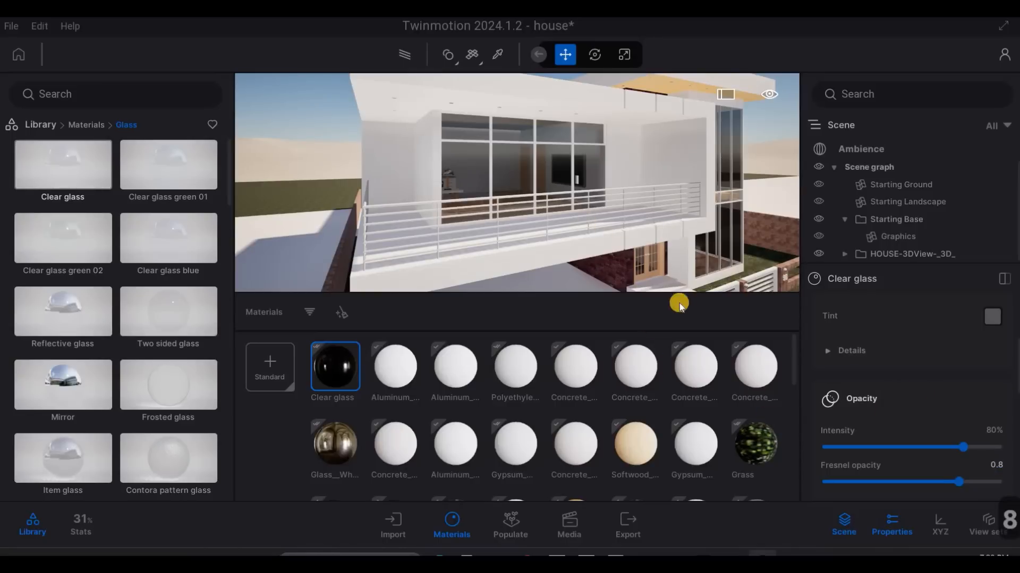
- Return to the main library and sample the white Aluminum material from the balcony window frames
{"action": "middle_click_drag", "start_coordinate": [537, 249], "coordinate": [291, 340]}
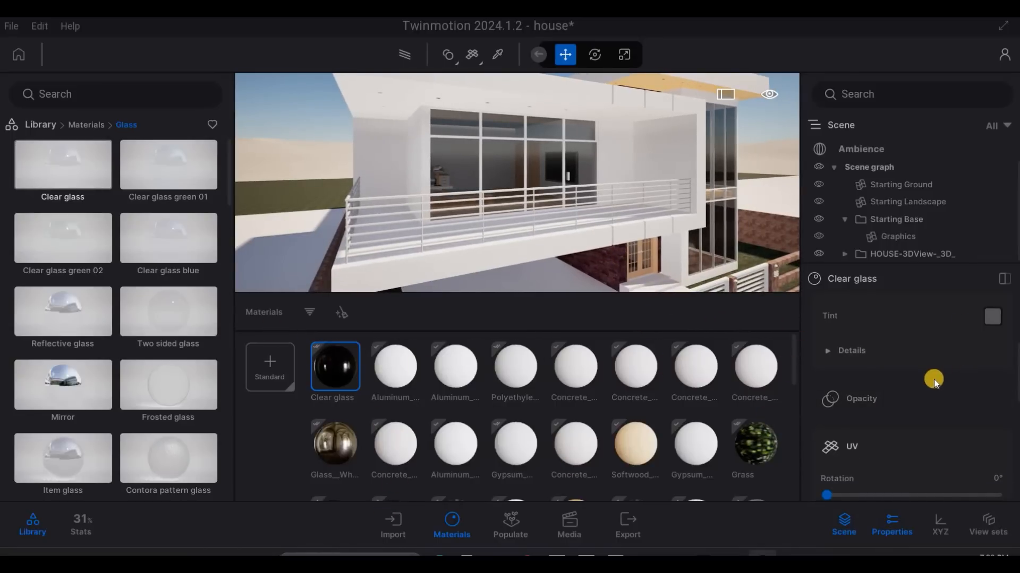
{"action": "scroll", "coordinate": [830, 374], "scroll_direction": "down", "scroll_amount": 3}
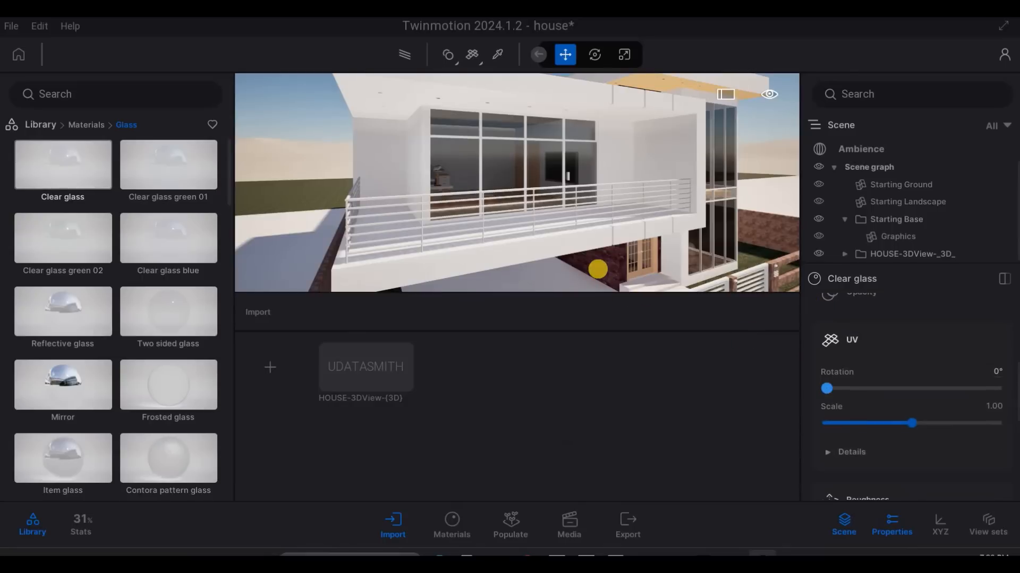
{"action": "scroll", "coordinate": [502, 211], "scroll_direction": "up", "scroll_amount": 4}
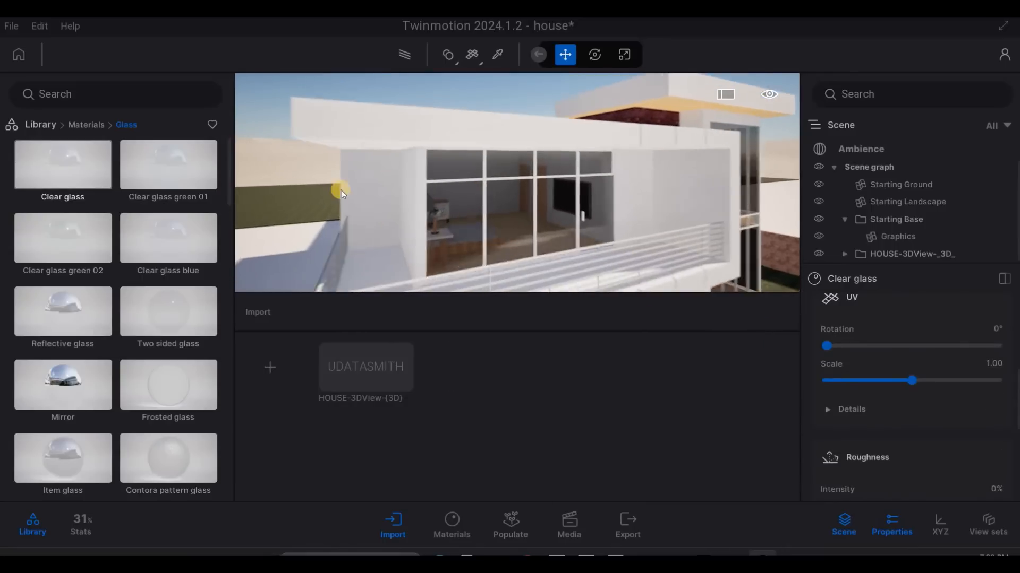
{"action": "left_click", "coordinate": [38, 125]}
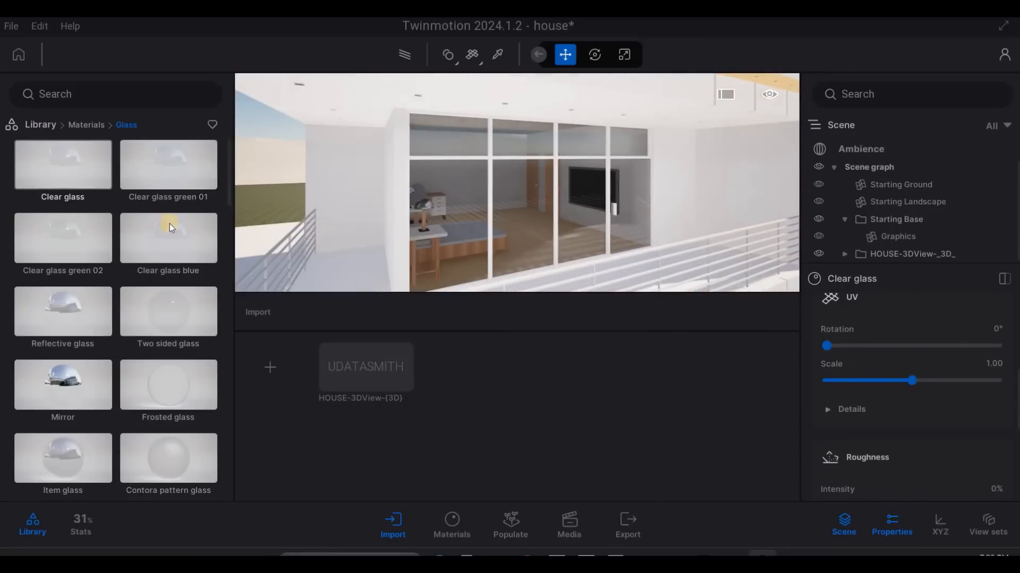
{"action": "left_click", "coordinate": [494, 56]}
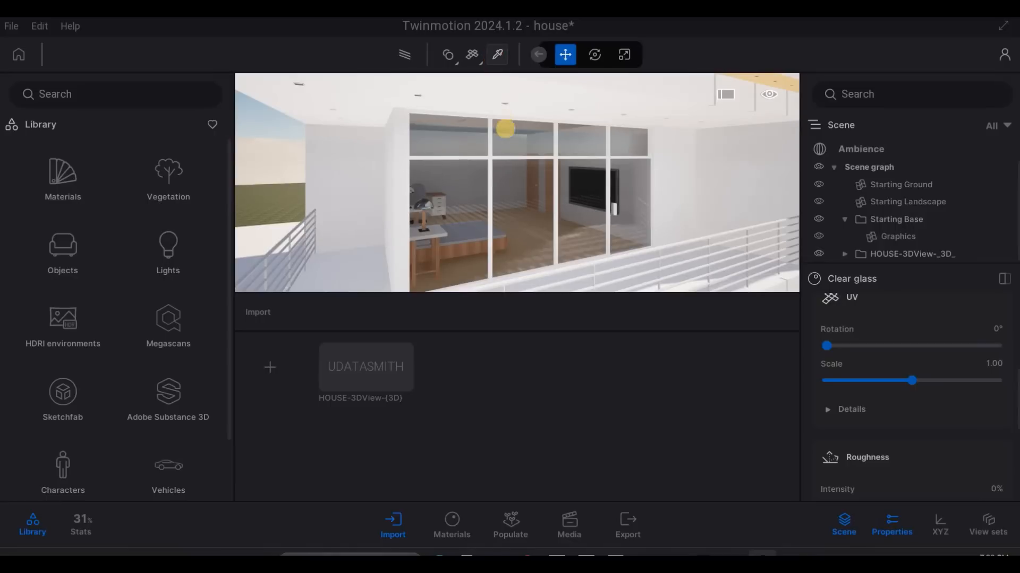
{"action": "scroll", "coordinate": [473, 146], "scroll_direction": "up", "scroll_amount": 3}
{"action": "left_click", "coordinate": [473, 144]}
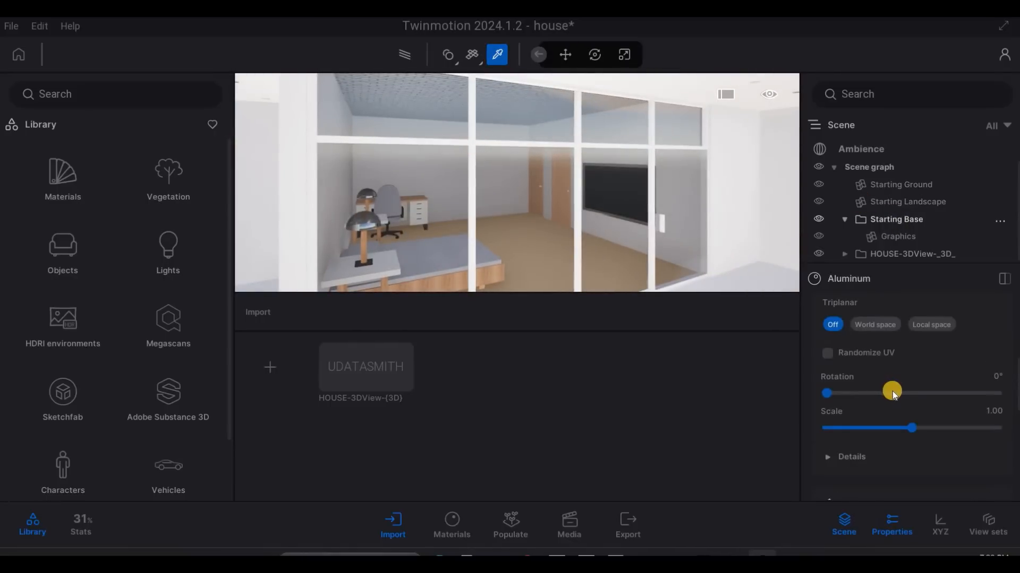
- Set the tint of the window frames' Aluminum material to dark grey 282828
{"action": "scroll", "coordinate": [894, 385], "scroll_direction": "up", "scroll_amount": 5}
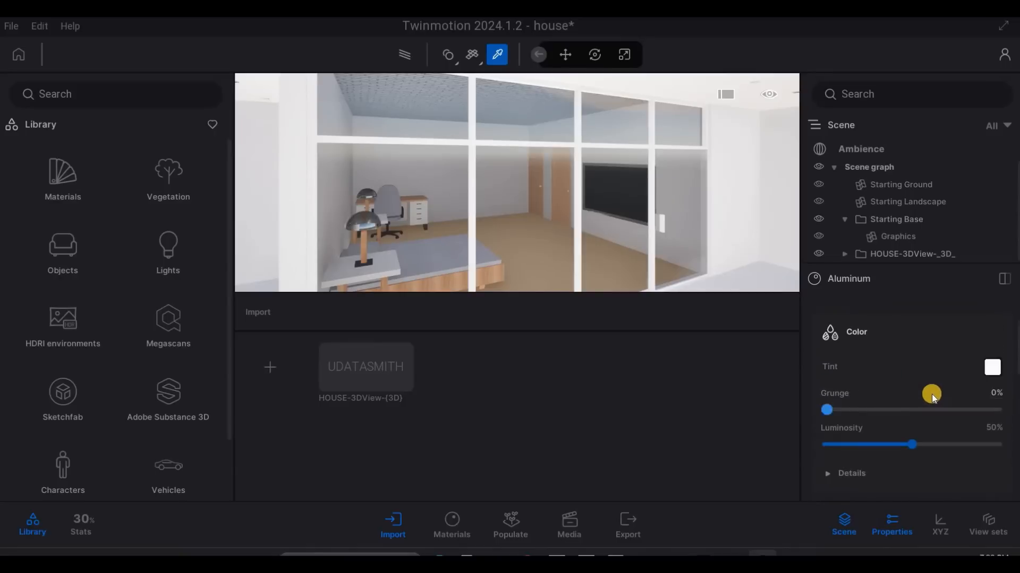
{"action": "scroll", "coordinate": [927, 392], "scroll_direction": "up", "scroll_amount": 2}
{"action": "scroll", "coordinate": [910, 368], "scroll_direction": "up", "scroll_amount": 1}
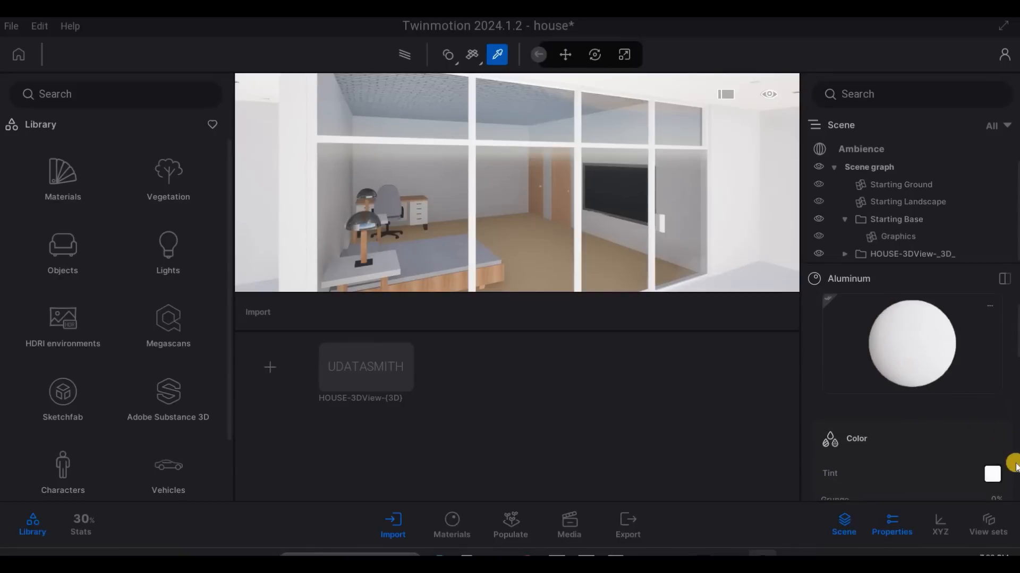
{"action": "left_click", "coordinate": [991, 470]}
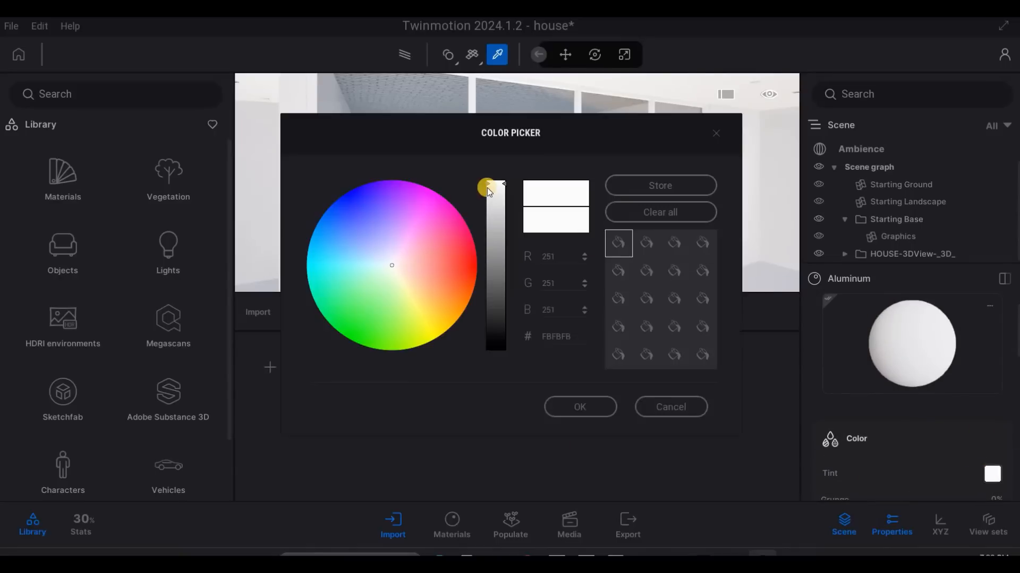
{"action": "left_click_drag", "start_coordinate": [494, 304], "coordinate": [494, 321]}
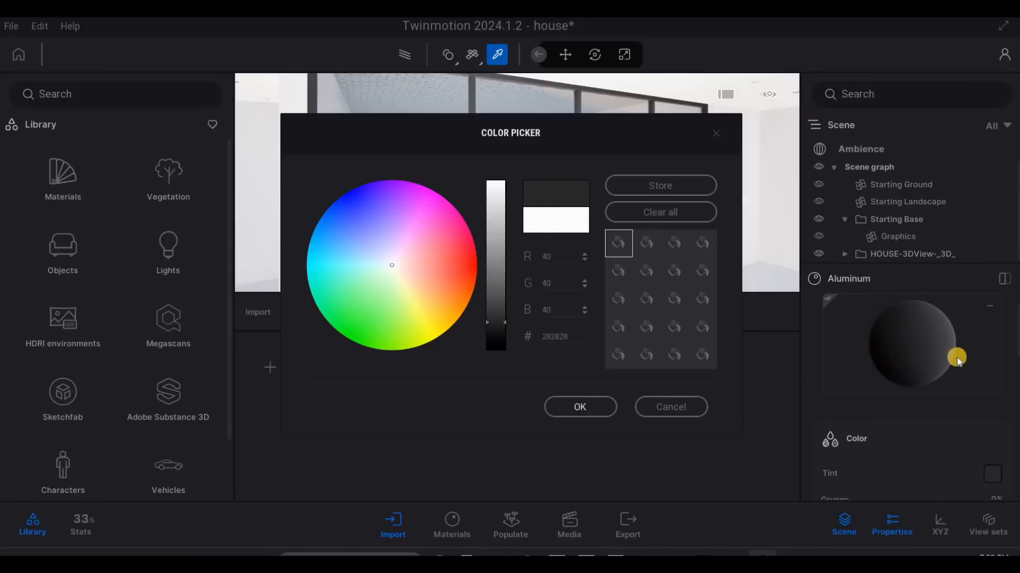
{"action": "left_click", "coordinate": [953, 361]}
- Set the metallic intensity of the window frames' Aluminum material to 60%
{"action": "scroll", "coordinate": [937, 393], "scroll_direction": "down", "scroll_amount": 10}
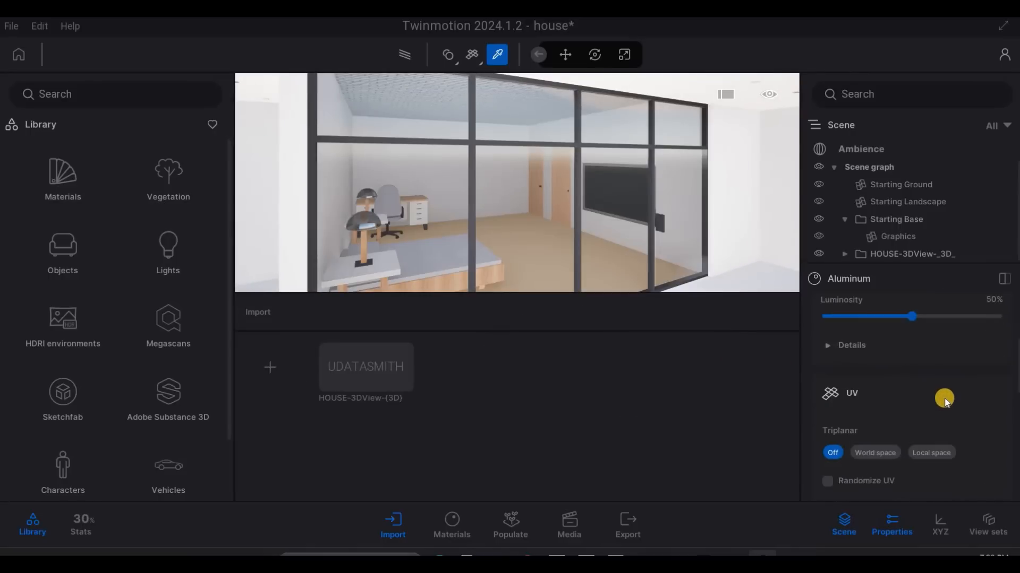
{"action": "scroll", "coordinate": [928, 411], "scroll_direction": "down", "scroll_amount": 2}
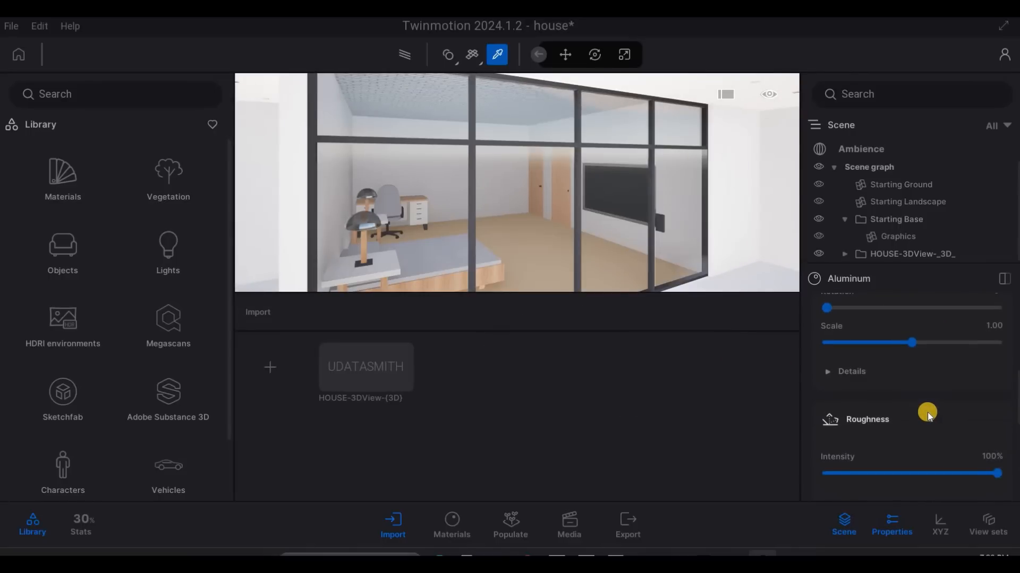
{"action": "scroll", "coordinate": [927, 412], "scroll_direction": "up", "scroll_amount": 2}
{"action": "scroll", "coordinate": [928, 417], "scroll_direction": "up", "scroll_amount": 4}
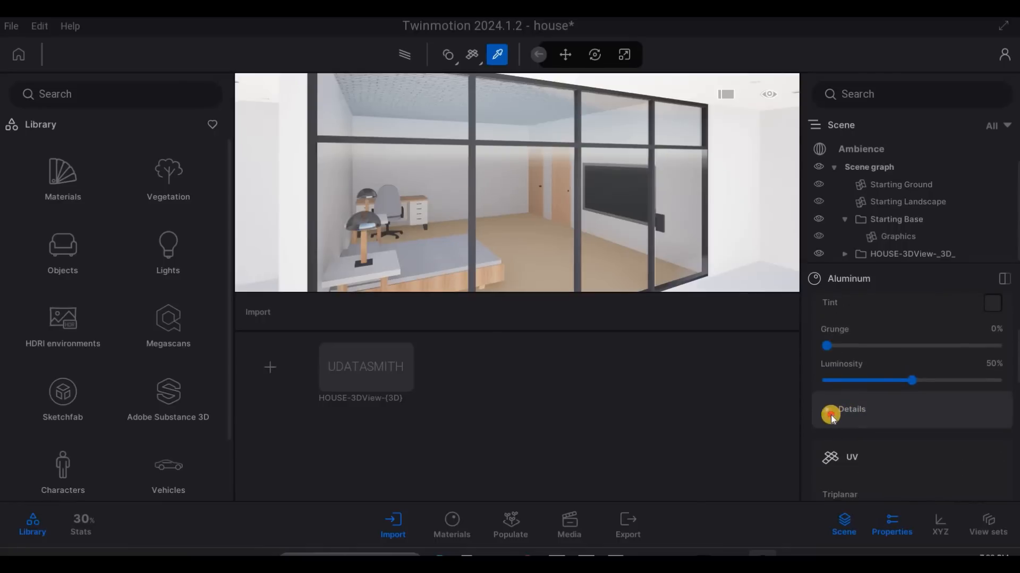
{"action": "left_click", "coordinate": [877, 416]}
{"action": "scroll", "coordinate": [876, 424], "scroll_direction": "down", "scroll_amount": 6}
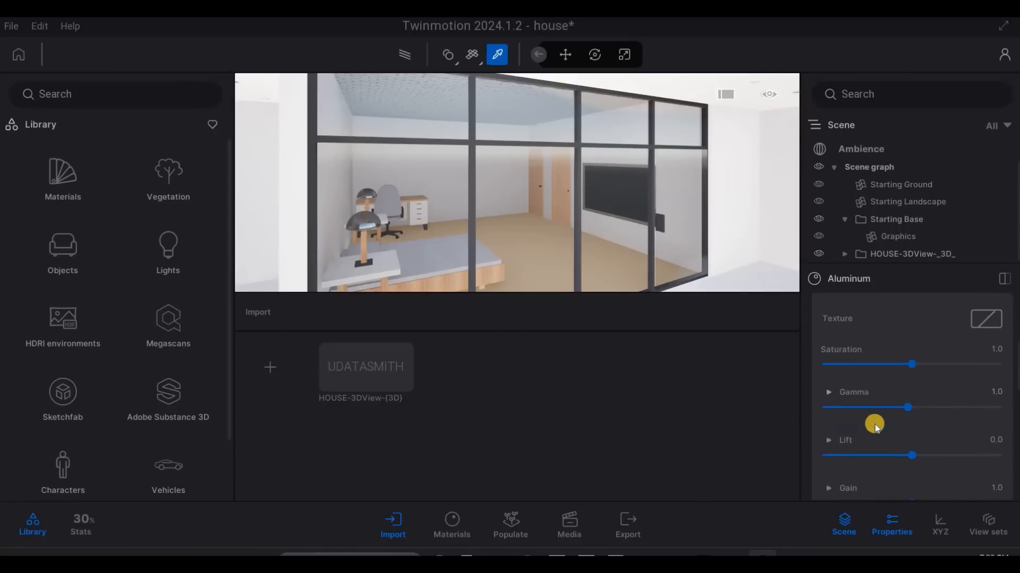
{"action": "scroll", "coordinate": [877, 432], "scroll_direction": "down", "scroll_amount": 8}
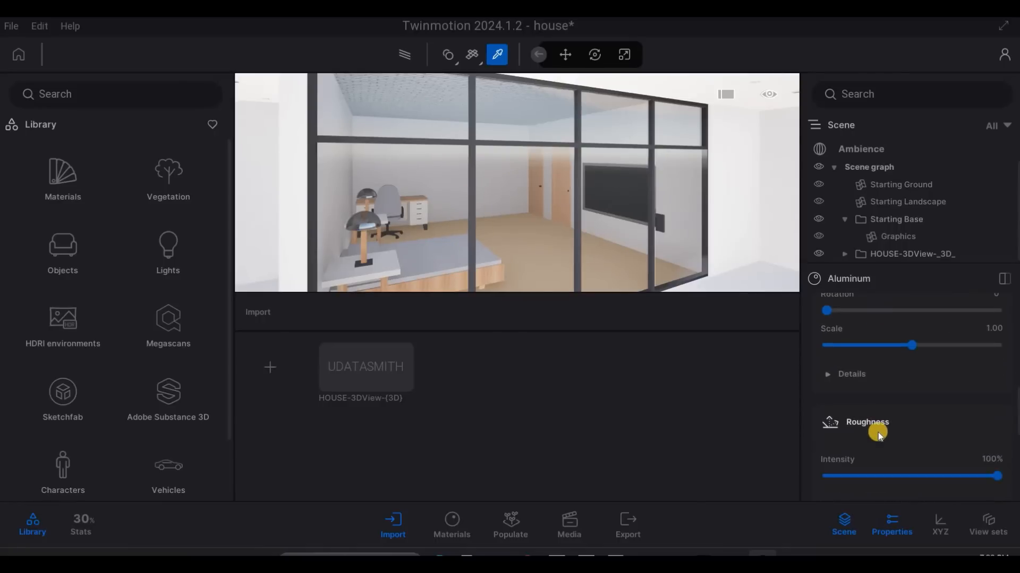
{"action": "scroll", "coordinate": [959, 441], "scroll_direction": "down", "scroll_amount": 2}
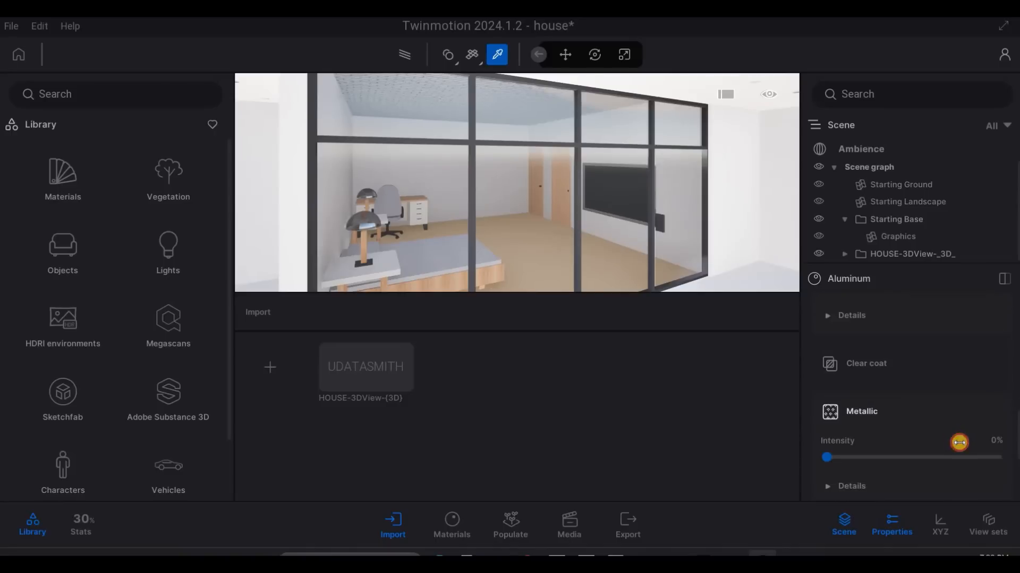
{"action": "left_click", "coordinate": [957, 456]}
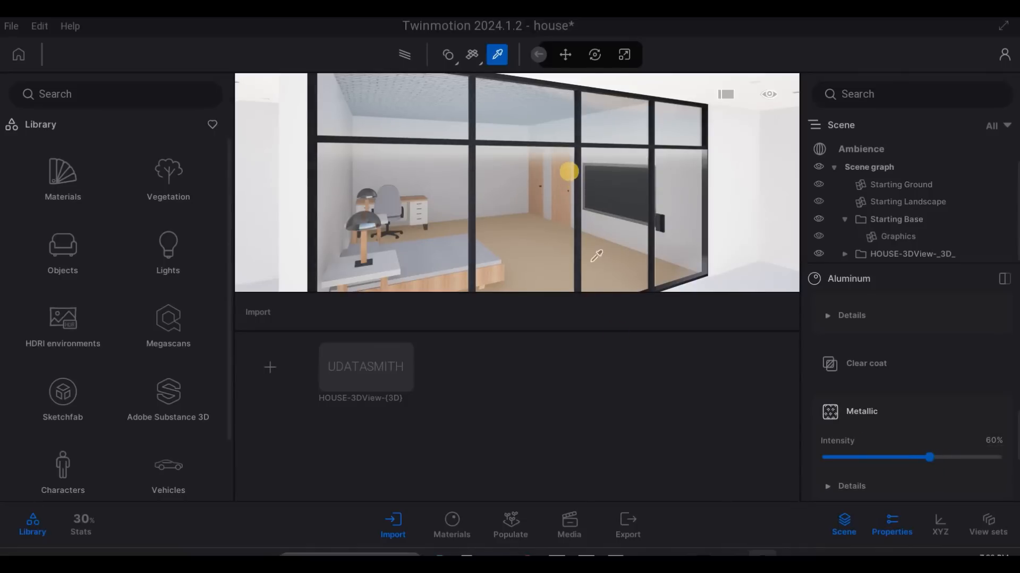
- Apply the dark Aluminum material to the balcony railing
{"action": "scroll", "coordinate": [569, 172], "scroll_direction": "down", "scroll_amount": 2}
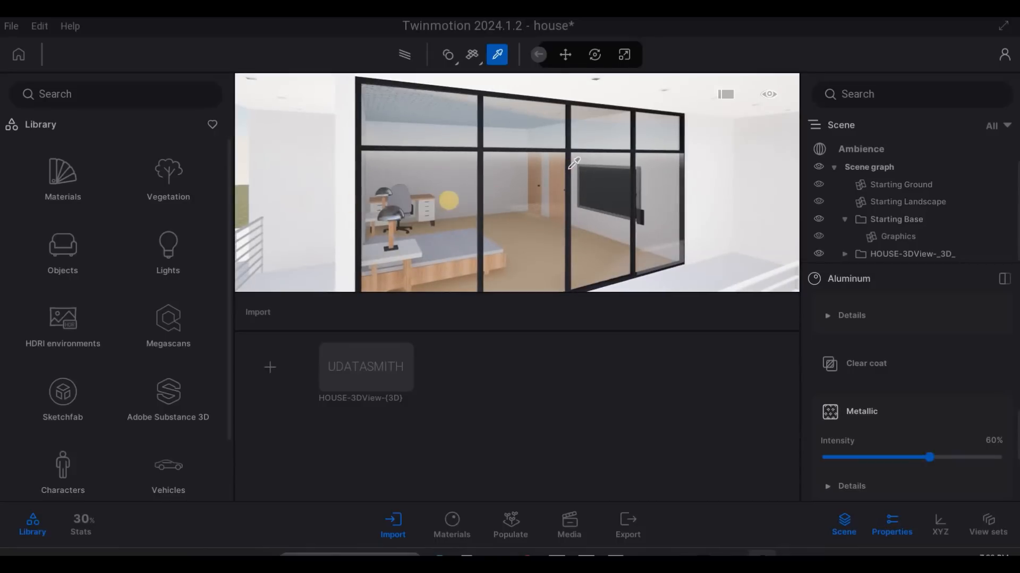
{"action": "scroll", "coordinate": [514, 156], "scroll_direction": "down", "scroll_amount": 5}
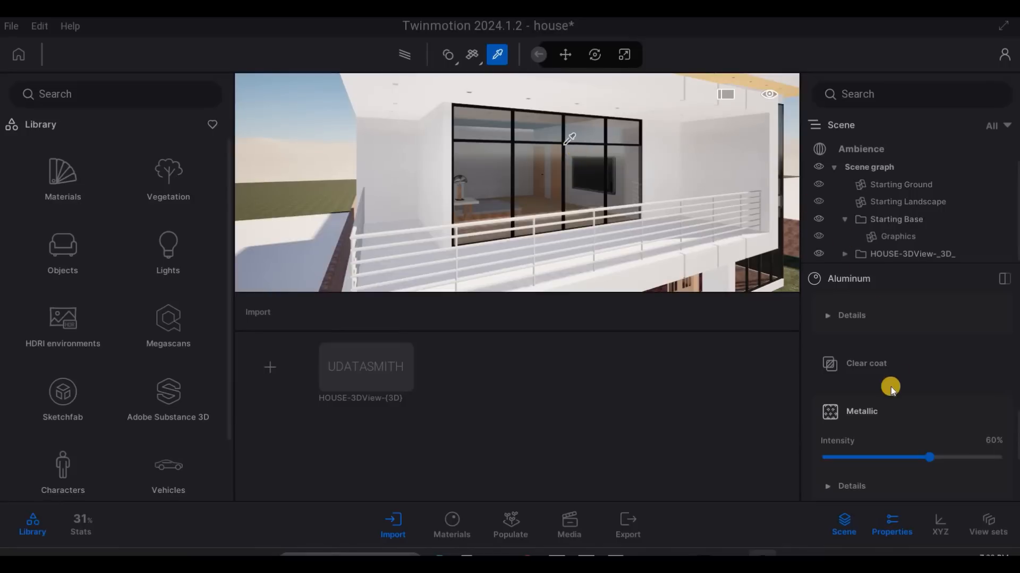
{"action": "scroll", "coordinate": [875, 387], "scroll_direction": "up", "scroll_amount": 10}
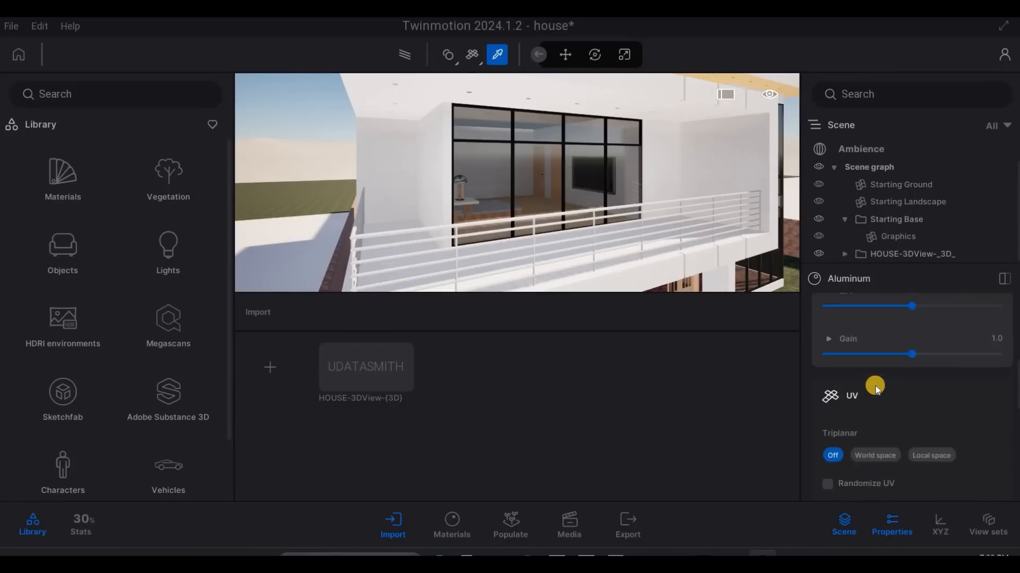
{"action": "scroll", "coordinate": [916, 333], "scroll_direction": "up", "scroll_amount": 5}
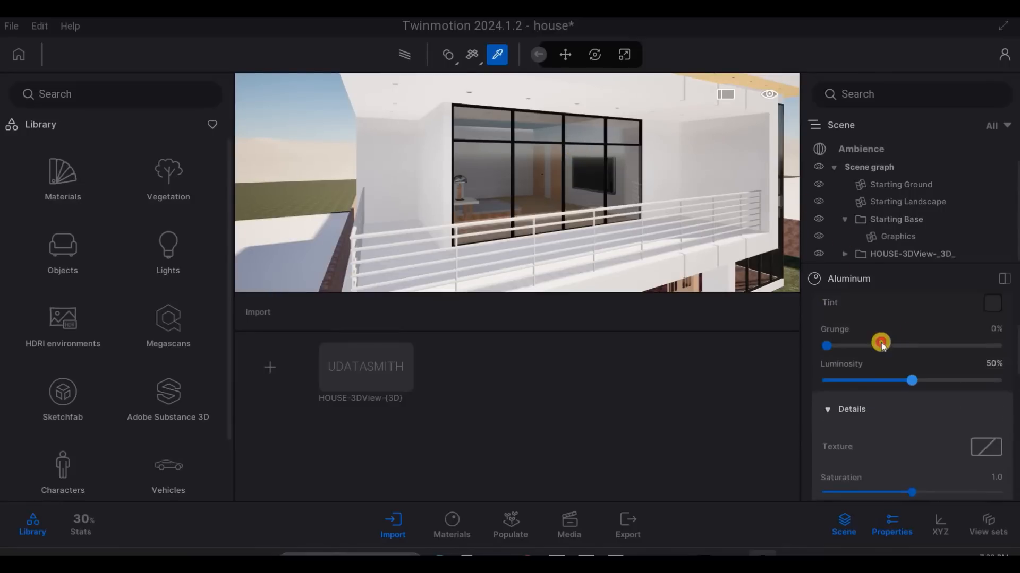
{"action": "left_click", "coordinate": [533, 256]}
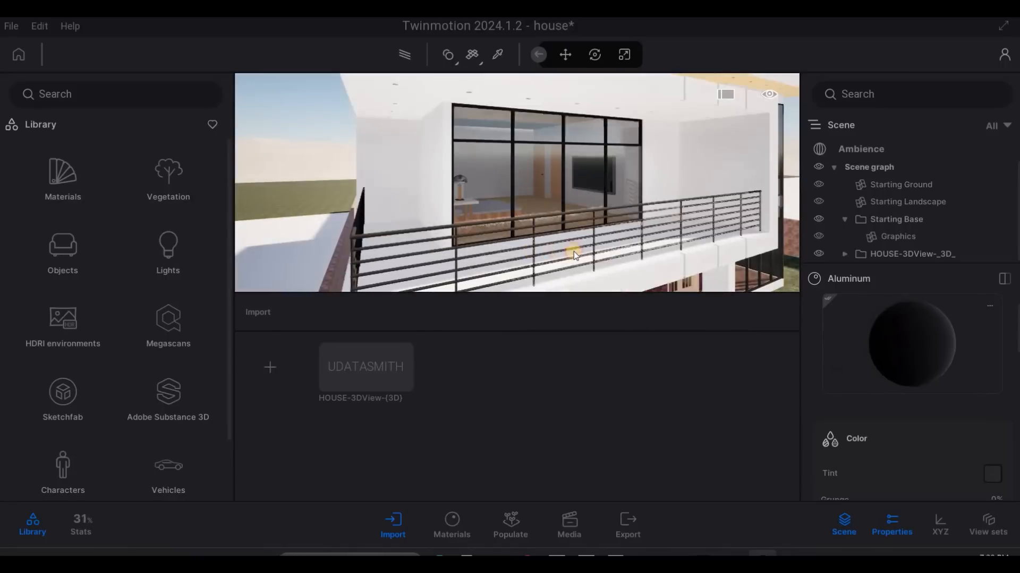
- Apply the dark Aluminum material to the wall lamp beside the front door
{"action": "scroll", "coordinate": [631, 234], "scroll_direction": "down", "scroll_amount": 3}
{"action": "middle_click_drag", "start_coordinate": [636, 228], "coordinate": [897, 336]}
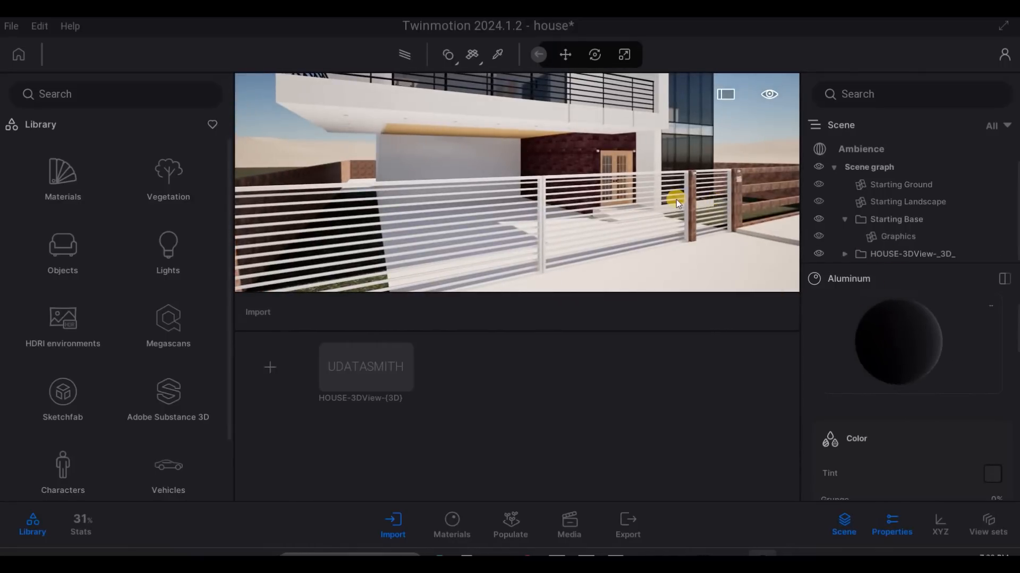
{"action": "scroll", "coordinate": [653, 197], "scroll_direction": "up", "scroll_amount": 2}
{"action": "middle_click_drag", "start_coordinate": [652, 196], "coordinate": [716, 224]}
{"action": "scroll", "coordinate": [691, 202], "scroll_direction": "up", "scroll_amount": 5}
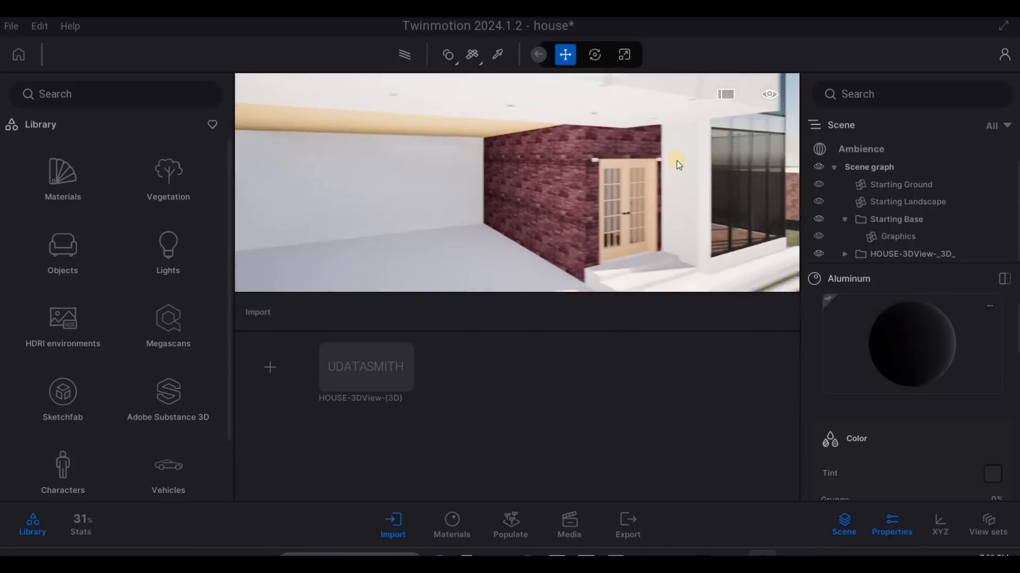
{"action": "scroll", "coordinate": [702, 165], "scroll_direction": "up", "scroll_amount": 4}
{"action": "middle_click_drag", "start_coordinate": [703, 167], "coordinate": [900, 359]}
{"action": "left_click", "coordinate": [584, 180]}
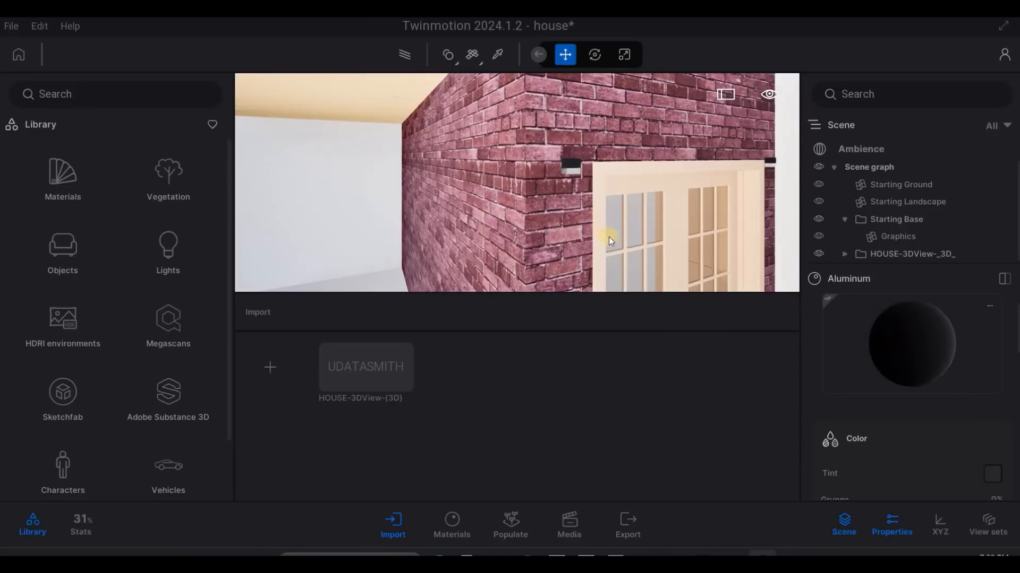
{"action": "scroll", "coordinate": [609, 236], "scroll_direction": "down", "scroll_amount": 6}
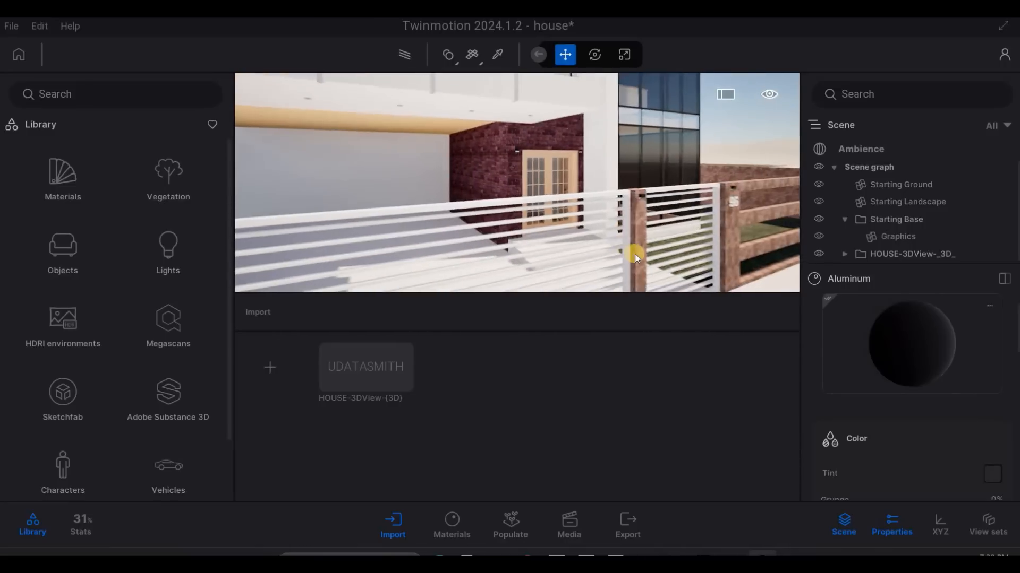
- Apply the dark Aluminum material to the house number on the fence pillar
{"action": "middle_click_drag", "start_coordinate": [635, 254], "coordinate": [872, 318]}
{"action": "middle_click_drag", "start_coordinate": [677, 231], "coordinate": [725, 182]}
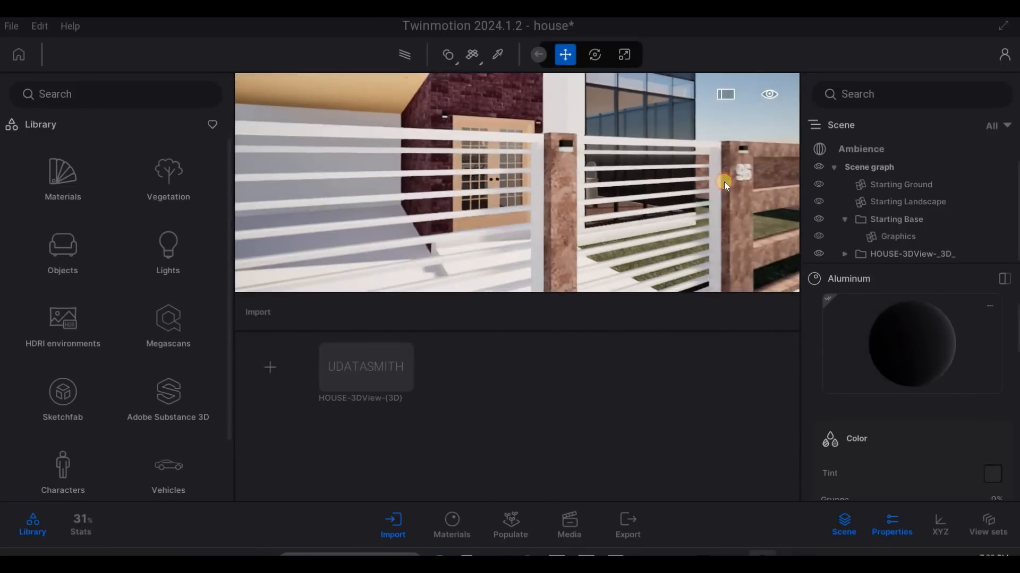
{"action": "left_click", "coordinate": [735, 174]}
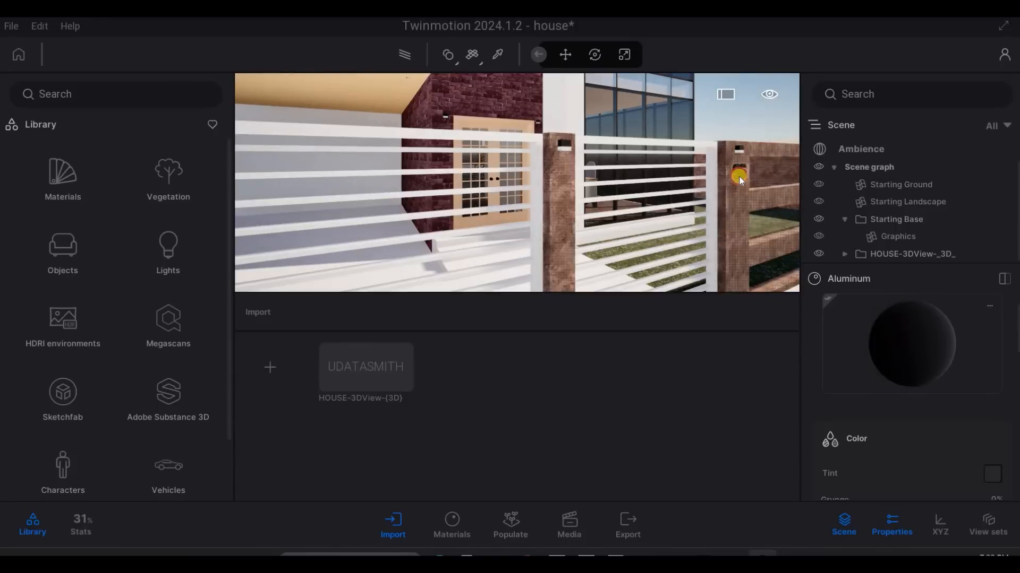
{"action": "left_click", "coordinate": [902, 342]}
{"action": "left_click", "coordinate": [653, 232]}
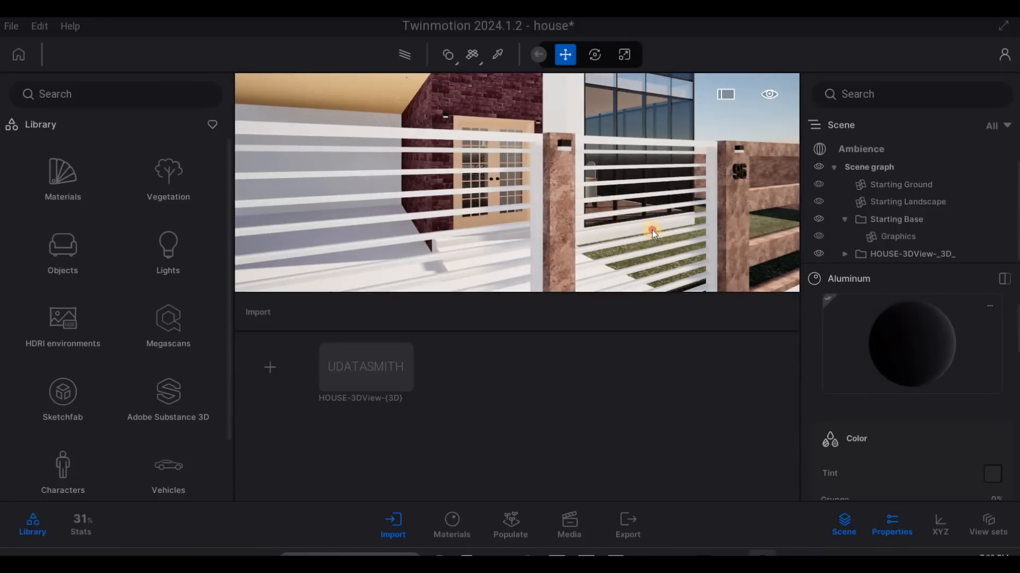
- Apply the dark Aluminum material to the recessed light fixtures in the balcony ceiling
{"action": "left_click_drag", "start_coordinate": [578, 229], "coordinate": [536, 255]}
{"action": "key", "text": "s"}
{"action": "key", "text": "a"}
{"action": "key", "text": "e"}
{"action": "right_click_drag", "start_coordinate": [511, 174], "coordinate": [650, 103]}
{"action": "key", "text": "w"}
{"action": "key", "text": "e"}
{"action": "key", "text": "q"}
{"action": "key", "text": "s"}
{"action": "key", "text": "w"}
{"action": "left_click", "coordinate": [632, 105]}
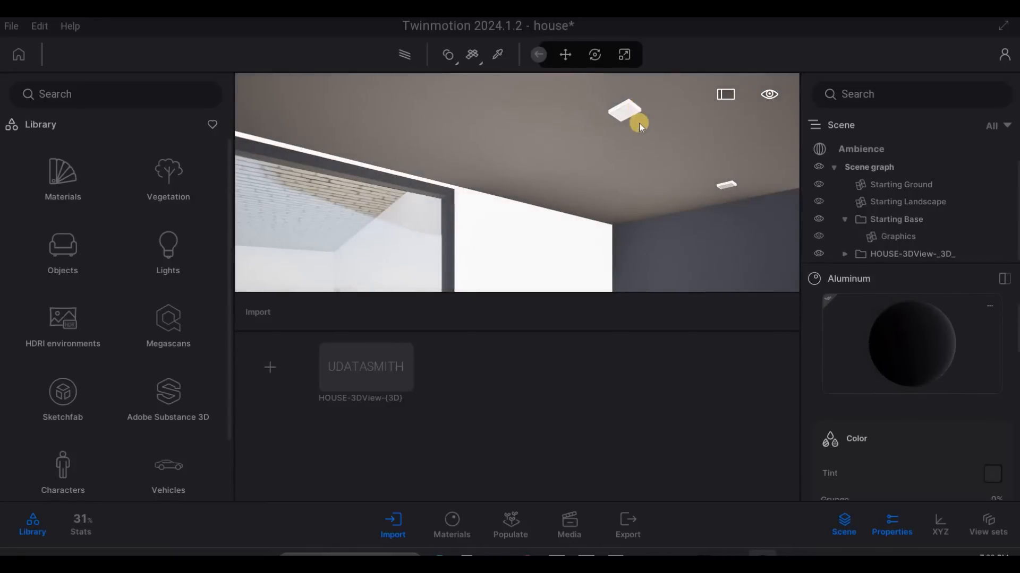
- Apply the Neon 01 material from the Neons library category to the recessed lights in the balcony ceiling
{"action": "scroll", "coordinate": [647, 175], "scroll_direction": "down", "scroll_amount": 4}
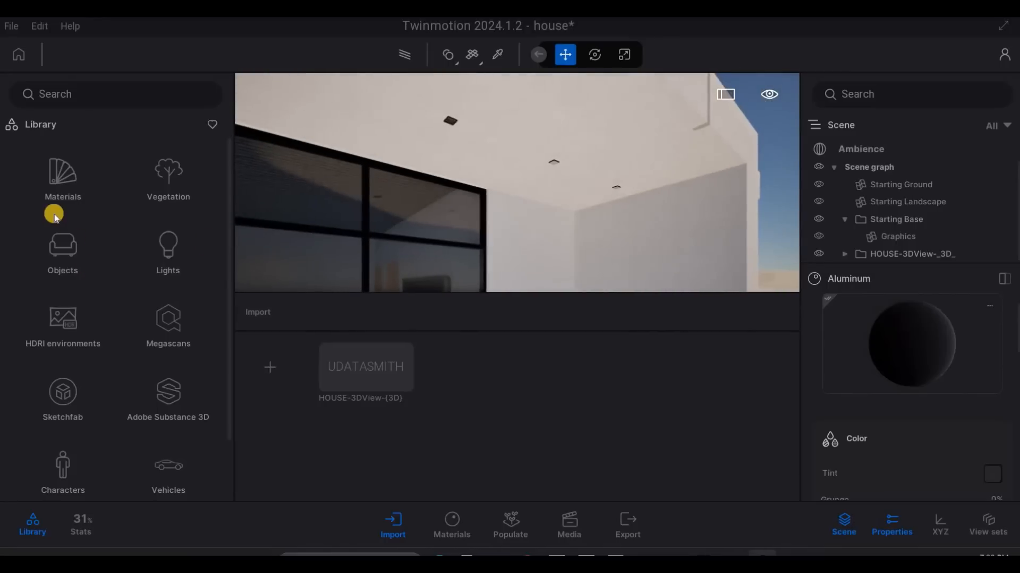
{"action": "left_click", "coordinate": [63, 185]}
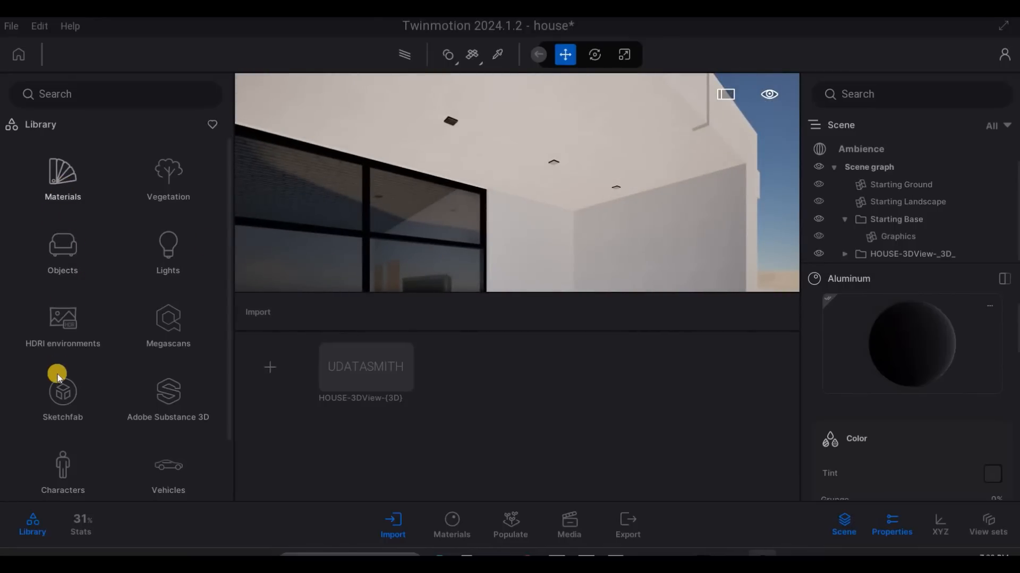
{"action": "scroll", "coordinate": [65, 422], "scroll_direction": "down", "scroll_amount": 5}
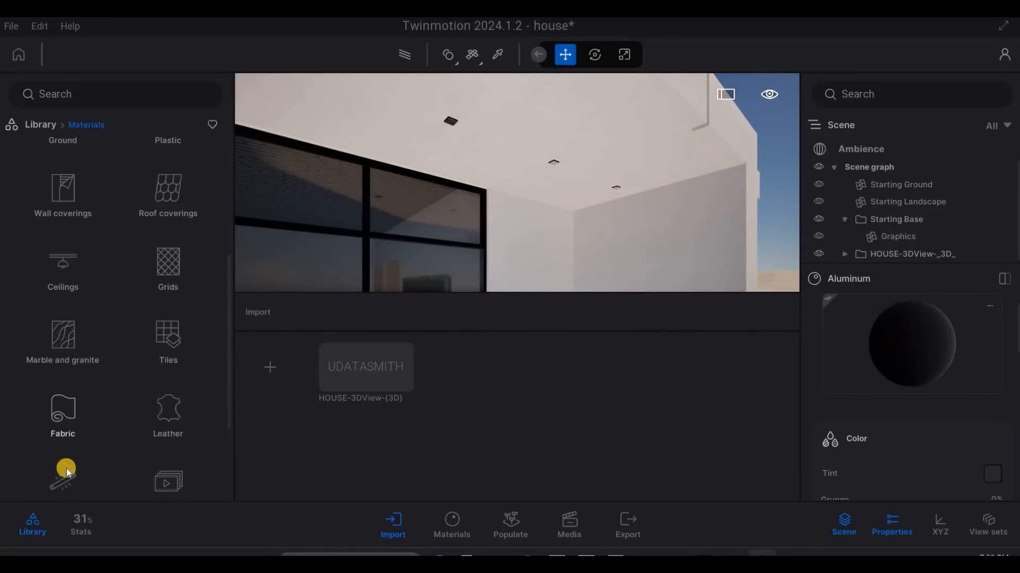
{"action": "scroll", "coordinate": [81, 439], "scroll_direction": "down", "scroll_amount": 1}
{"action": "left_click", "coordinate": [82, 440]}
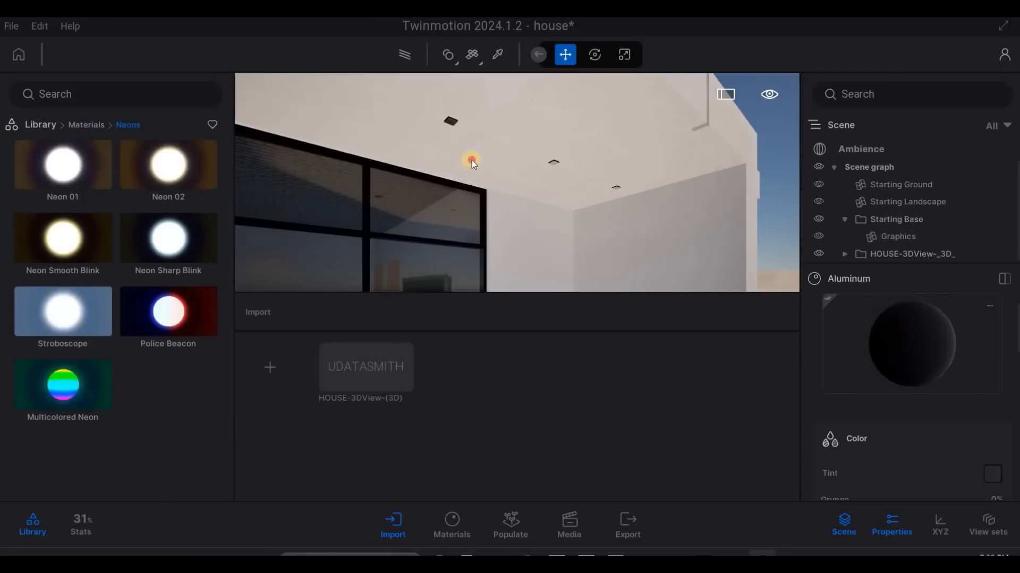
{"action": "left_click_drag", "start_coordinate": [538, 161], "coordinate": [554, 163]}
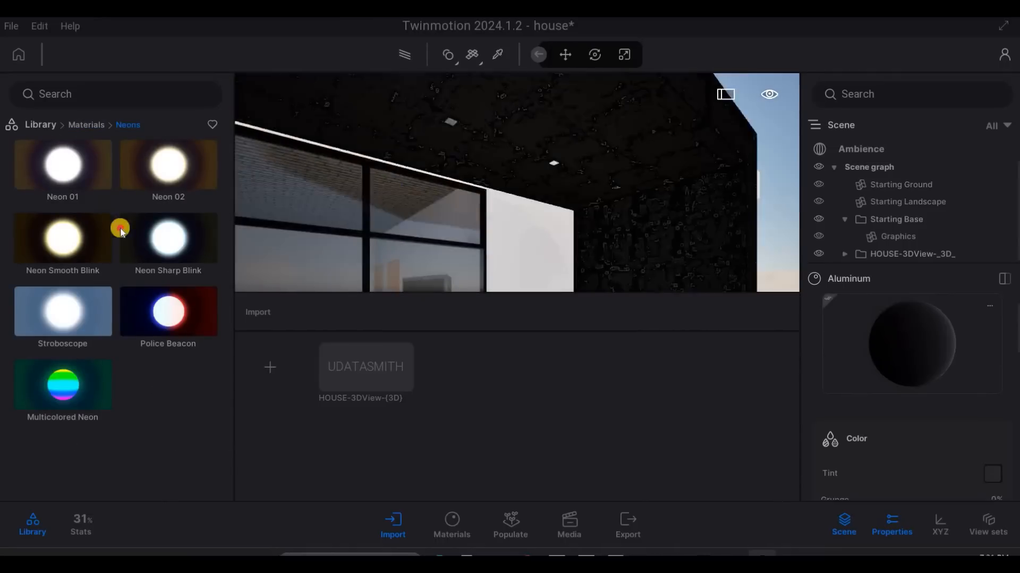
{"action": "left_click_drag", "start_coordinate": [69, 289], "coordinate": [425, 204]}
{"action": "left_click_drag", "start_coordinate": [570, 129], "coordinate": [616, 118]}
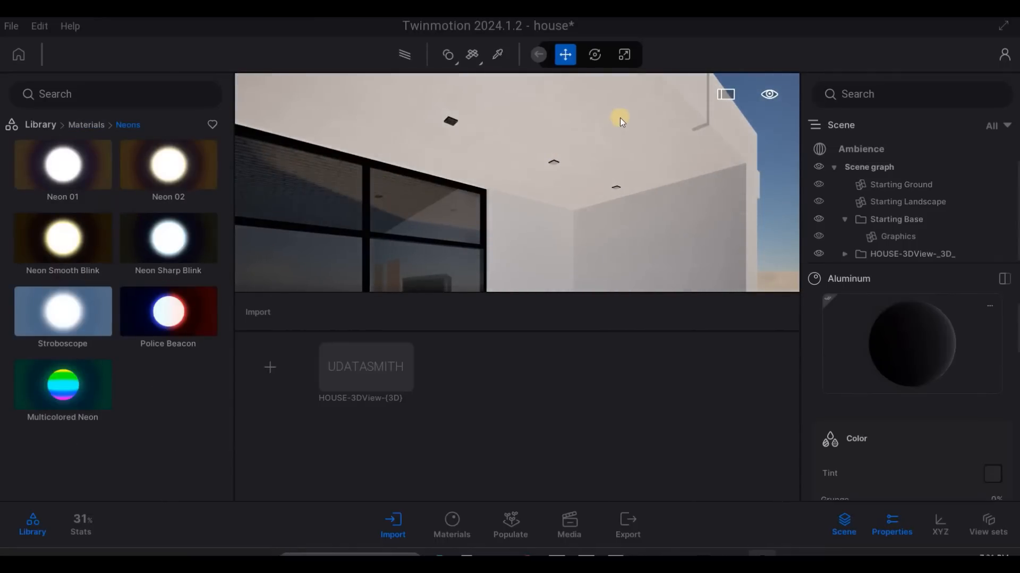
{"action": "scroll", "coordinate": [629, 105], "scroll_direction": "up", "scroll_amount": 5}
{"action": "scroll", "coordinate": [539, 113], "scroll_direction": "down", "scroll_amount": 5}
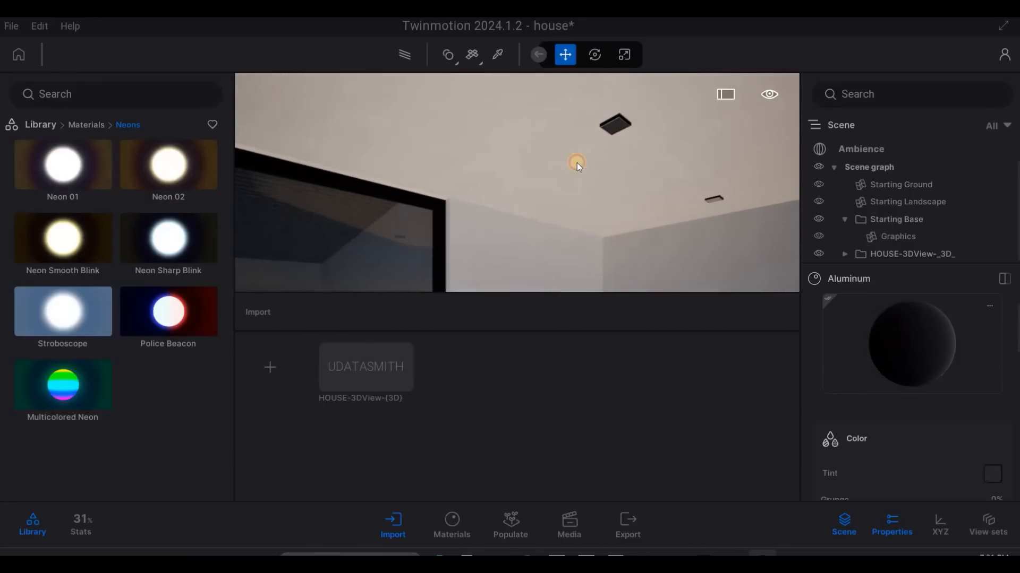
{"action": "left_click", "coordinate": [612, 127]}
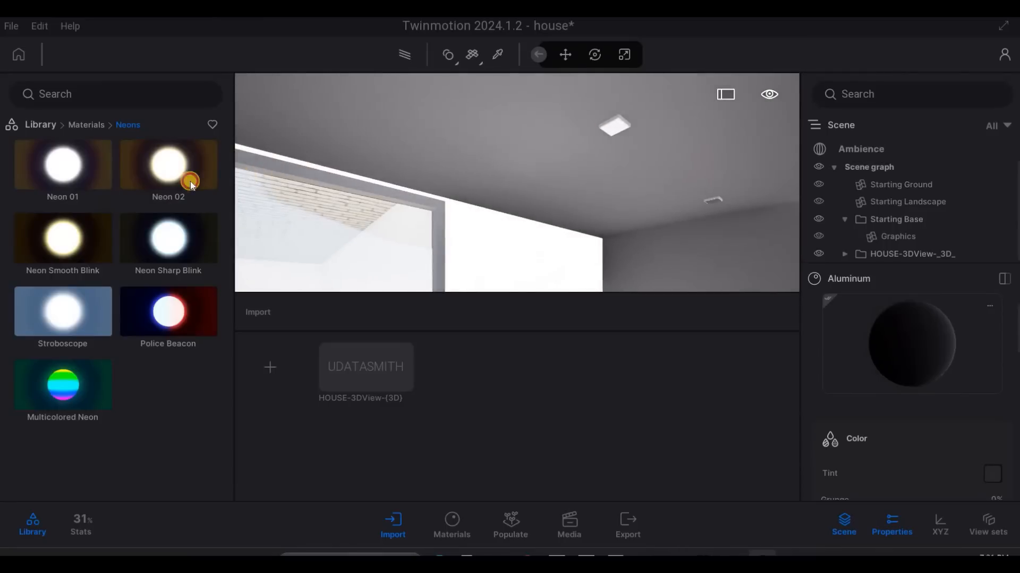
{"action": "left_click_drag", "start_coordinate": [98, 181], "coordinate": [571, 192]}
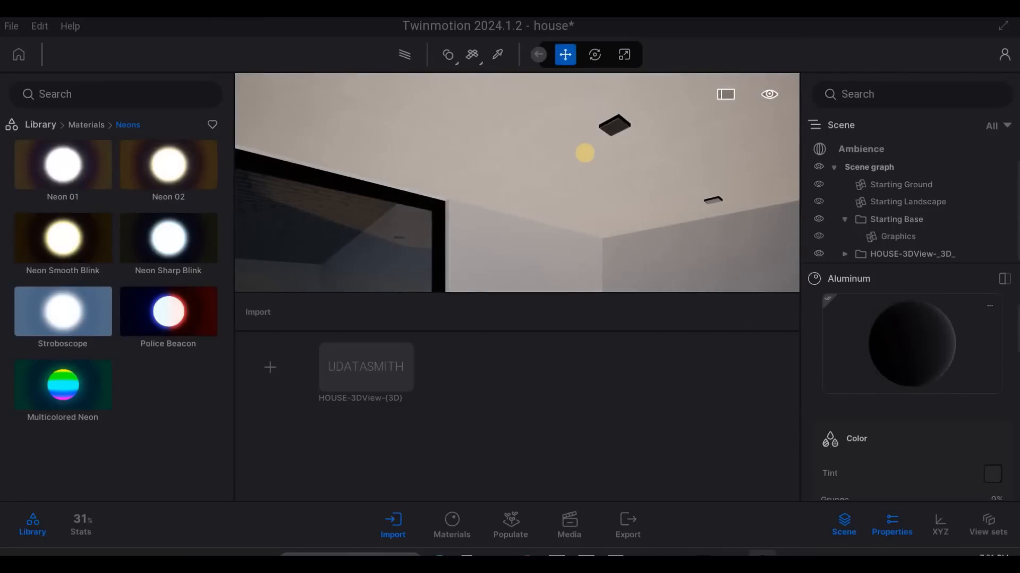
- Apply the Neon 01 material to the narrow recessed strip beneath the edge of the top entrance step
{"action": "scroll", "coordinate": [584, 154], "scroll_direction": "down", "scroll_amount": 5}
{"action": "scroll", "coordinate": [592, 251], "scroll_direction": "down", "scroll_amount": 5}
{"action": "right_click_drag", "start_coordinate": [584, 155], "coordinate": [555, 444]}
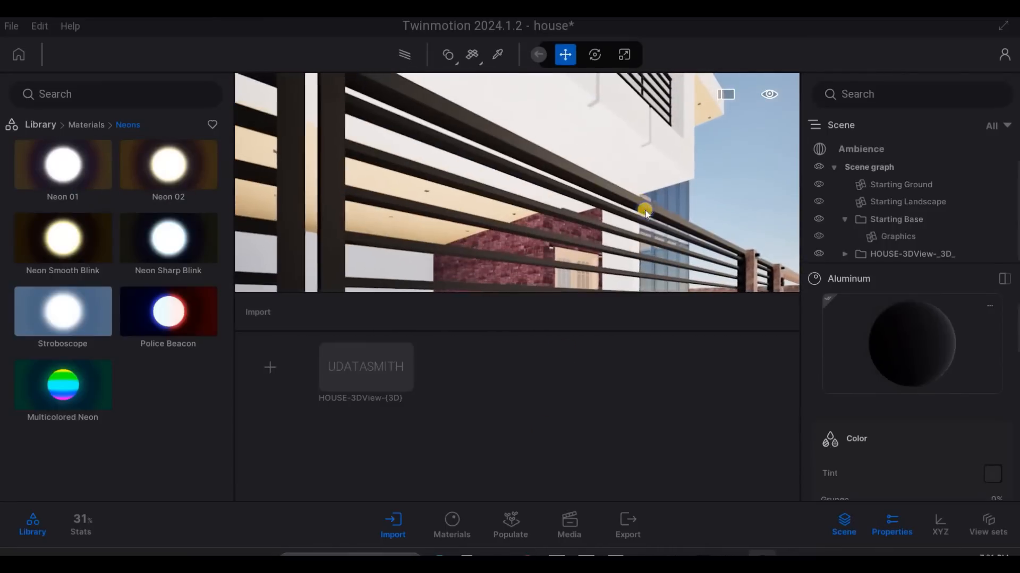
{"action": "right_click_drag", "start_coordinate": [652, 227], "coordinate": [627, 56]}
{"action": "key", "text": "d"}
{"action": "key", "text": "w"}
{"action": "key", "text": "a"}
{"action": "key", "text": "e"}
{"action": "key", "text": "3"}
{"action": "key", "text": "w"}
{"action": "key", "text": "q"}
{"action": "key", "text": "d"}
{"action": "key", "text": "w"}
{"action": "key", "text": "a"}
{"action": "key", "text": "e"}
{"action": "key", "text": "a"}
{"action": "key", "text": "e"}
{"action": "left_click_drag", "start_coordinate": [148, 168], "coordinate": [532, 102]}
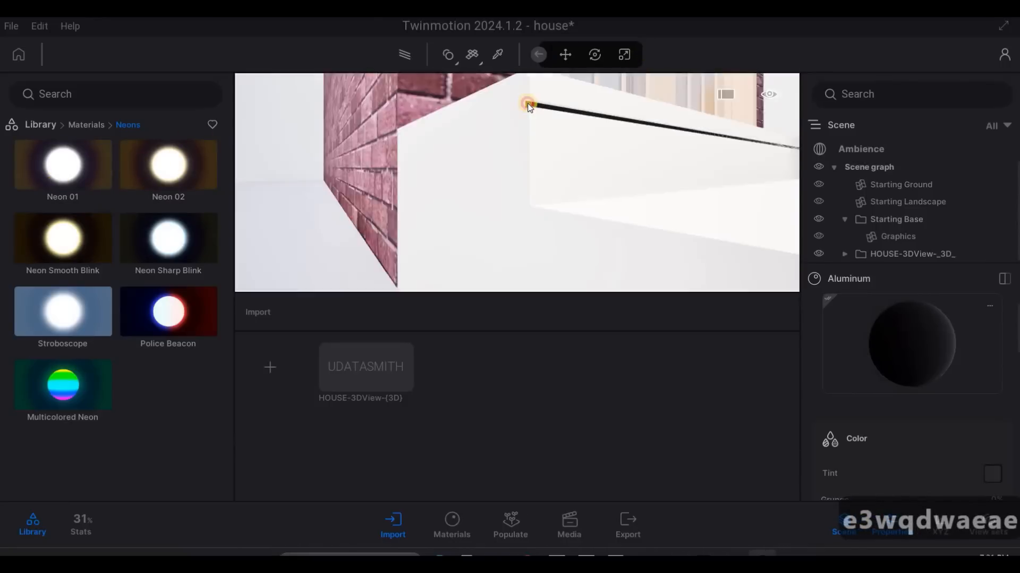
{"action": "left_click_drag", "start_coordinate": [559, 110], "coordinate": [559, 109]}
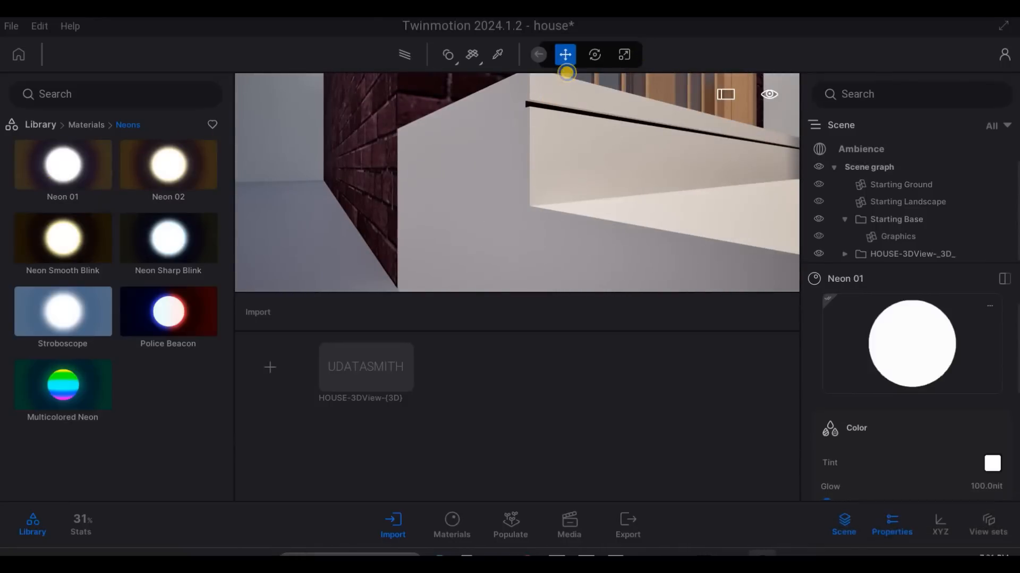
- Set the glow of the entrance step strip's Neon 01 material to 3049.2 nit
{"action": "right_click_drag", "start_coordinate": [567, 75], "coordinate": [571, 123]}
{"action": "key", "text": "s"}
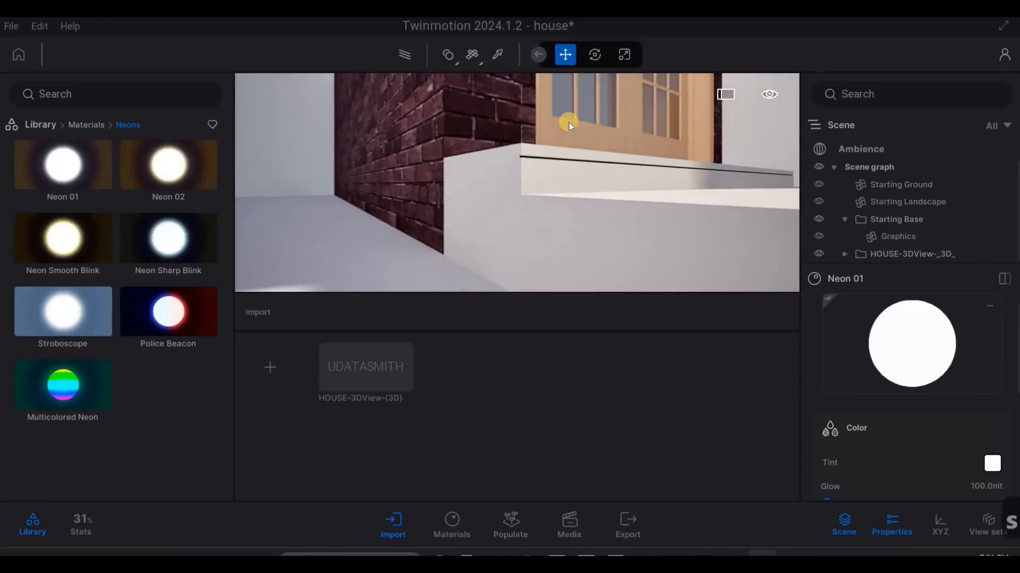
{"action": "key", "text": "w"}
{"action": "key", "text": "w"}
{"action": "key", "text": "s"}
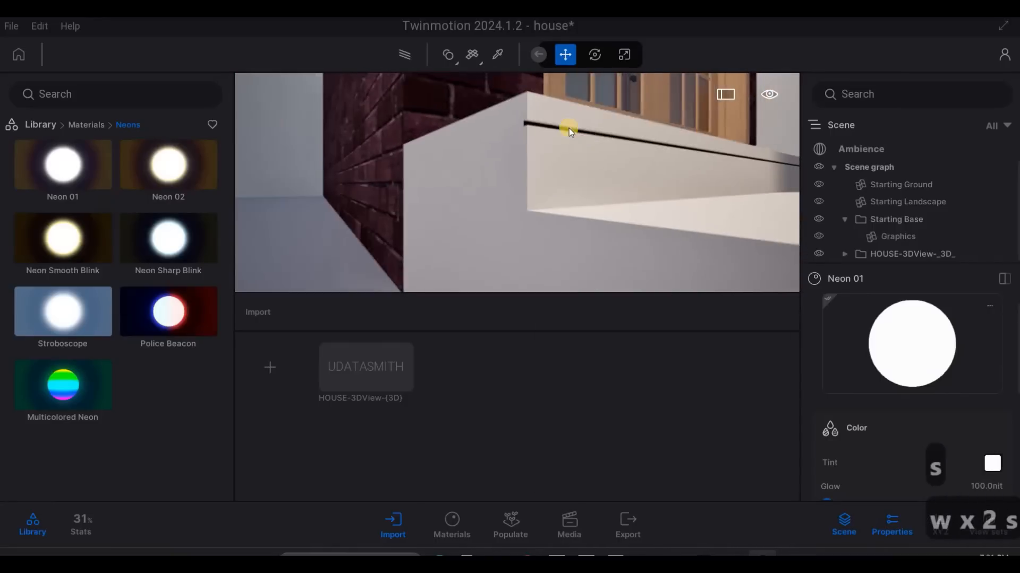
{"action": "key", "text": "q"}
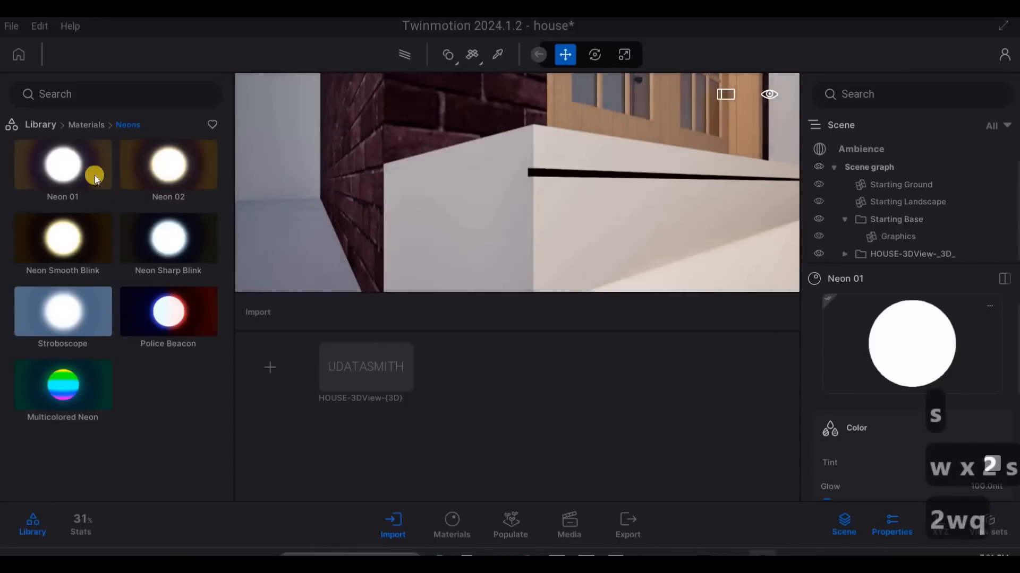
{"action": "key", "text": "d"}
{"action": "key", "text": "w"}
{"action": "left_click", "coordinate": [458, 148]}
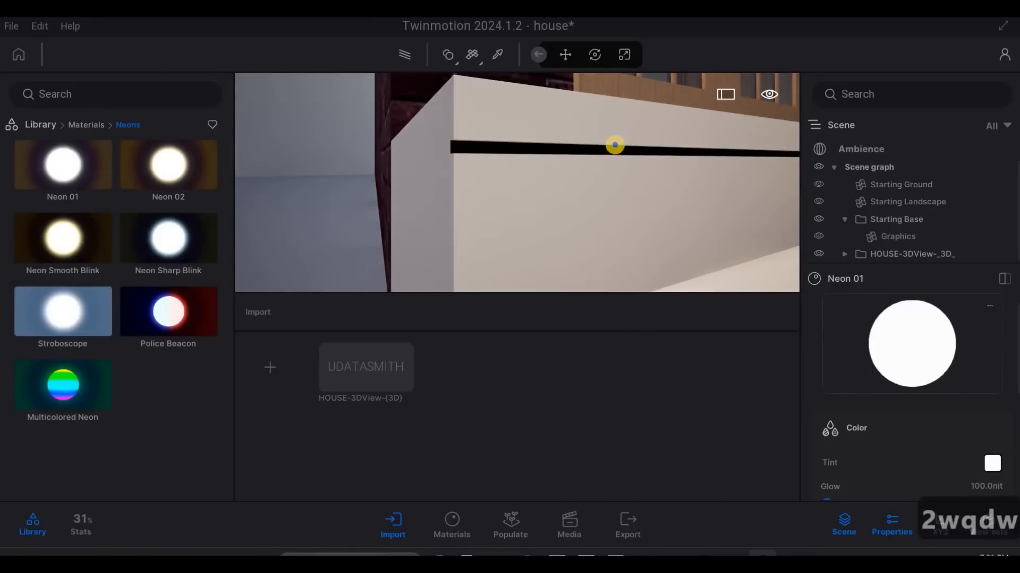
{"action": "key", "text": "a"}
{"action": "key", "text": "w"}
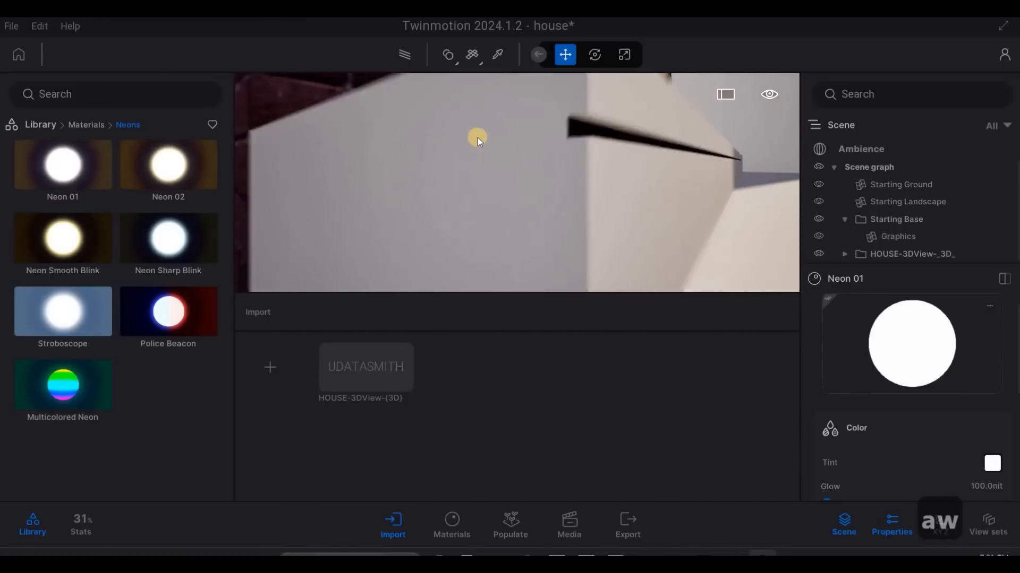
{"action": "key", "text": "d"}
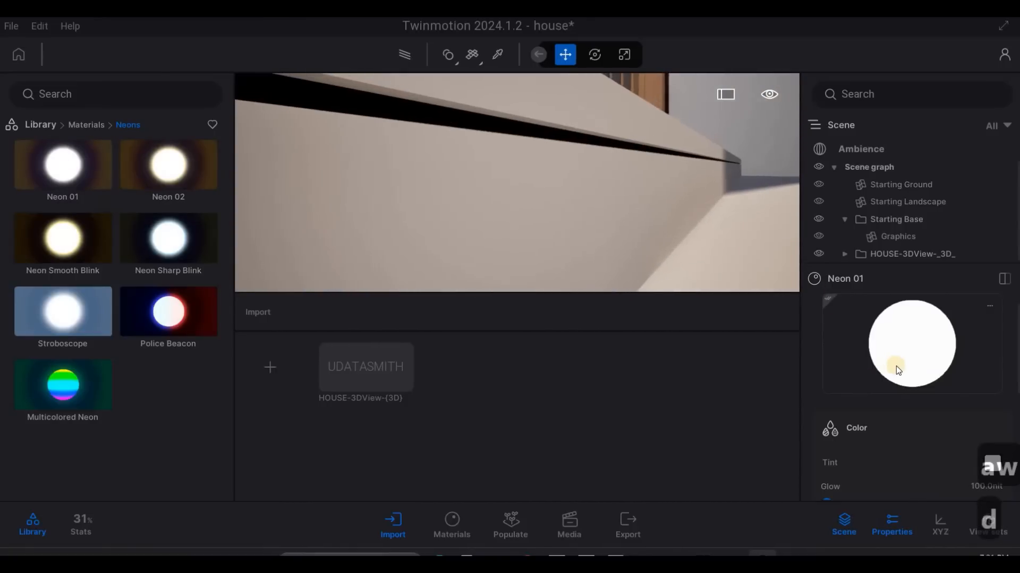
{"action": "scroll", "coordinate": [829, 436], "scroll_direction": "down", "scroll_amount": 1}
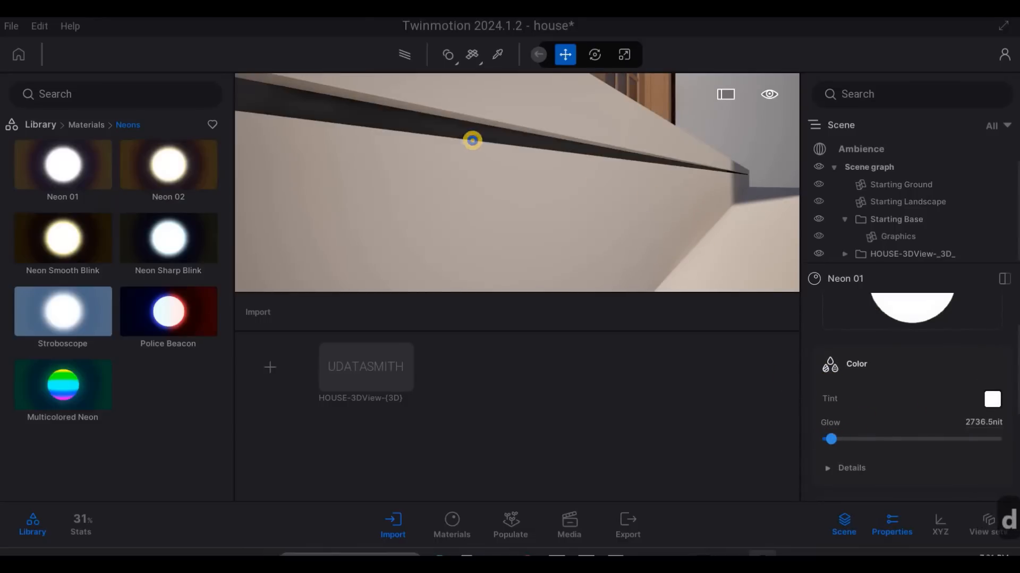
- Apply the Neon 01 material to the recessed light in the wood ceiling beside the brick wall
{"action": "key", "text": "a"}
{"action": "key", "text": "s"}
{"action": "key", "text": "q"}
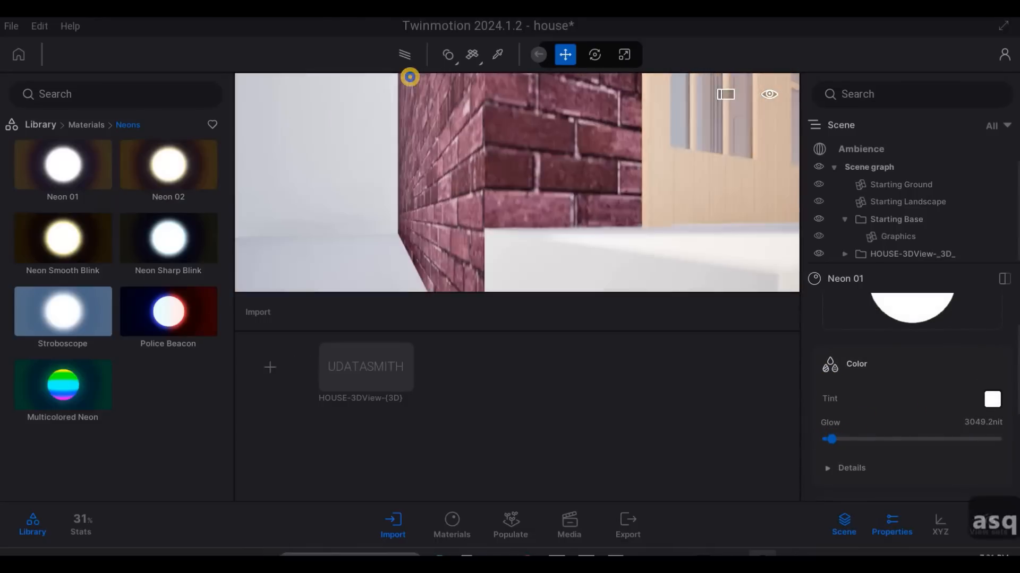
{"action": "key", "text": "s"}
{"action": "key", "text": "q"}
{"action": "key", "text": "q"}
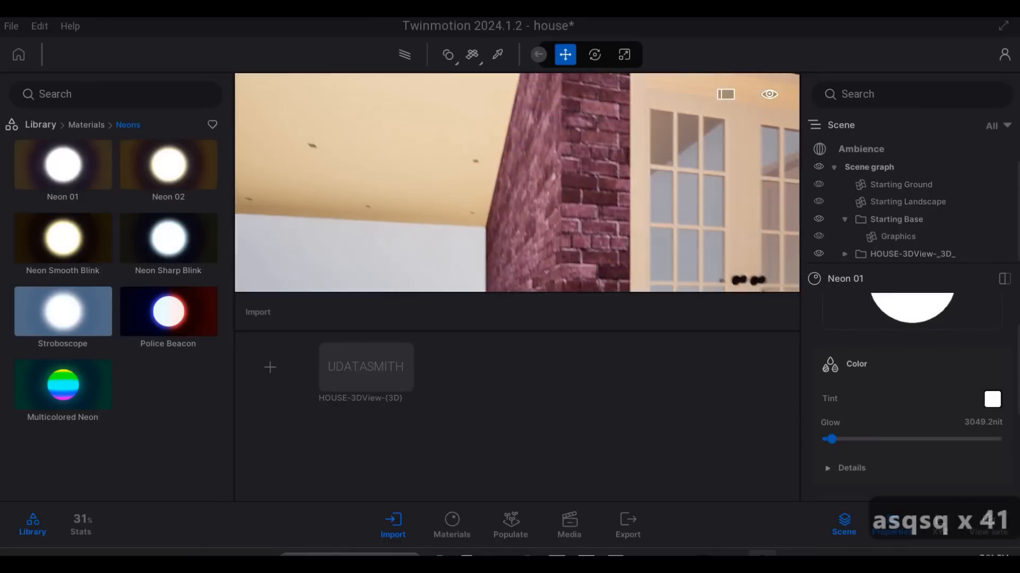
{"action": "key", "text": "w"}
{"action": "key", "text": "w"}
{"action": "key", "text": "a"}
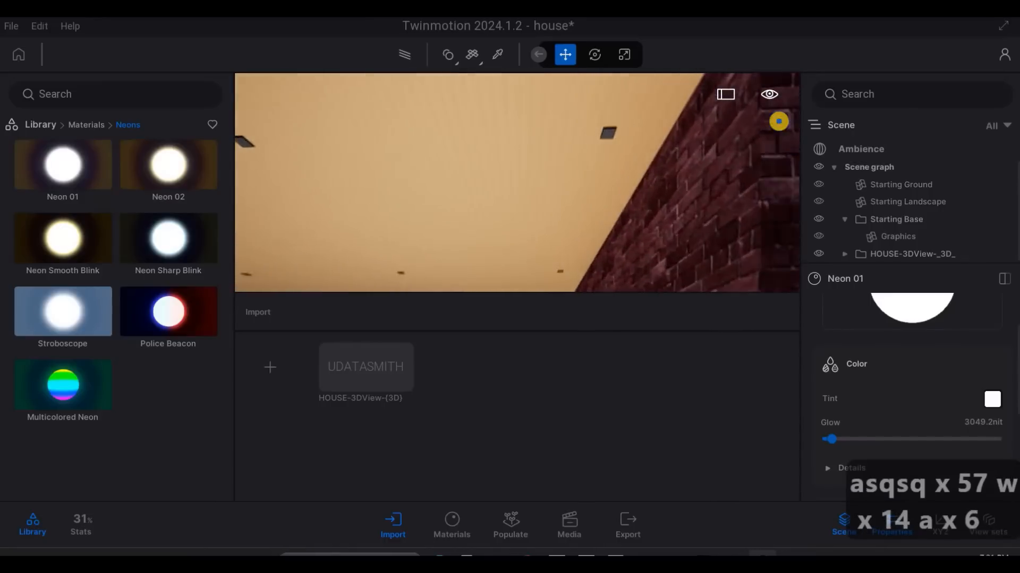
{"action": "key", "text": "e"}
{"action": "key", "text": "a"}
{"action": "key", "text": "e"}
{"action": "key", "text": "d"}
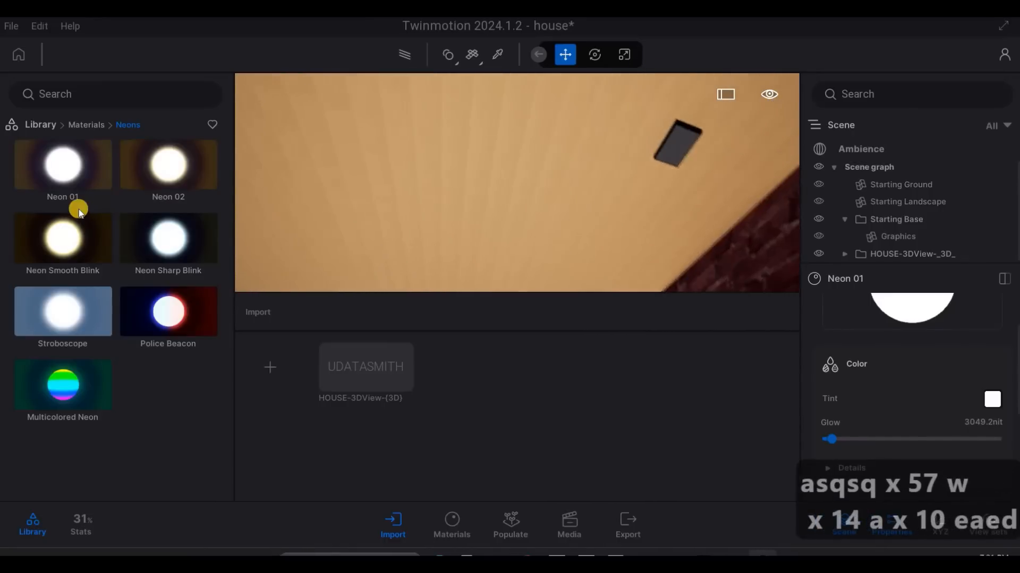
{"action": "key", "text": "w"}
{"action": "key", "text": "d"}
{"action": "right_click_drag", "start_coordinate": [374, 177], "coordinate": [695, 161]}
{"action": "left_click_drag", "start_coordinate": [661, 146], "coordinate": [661, 146]}
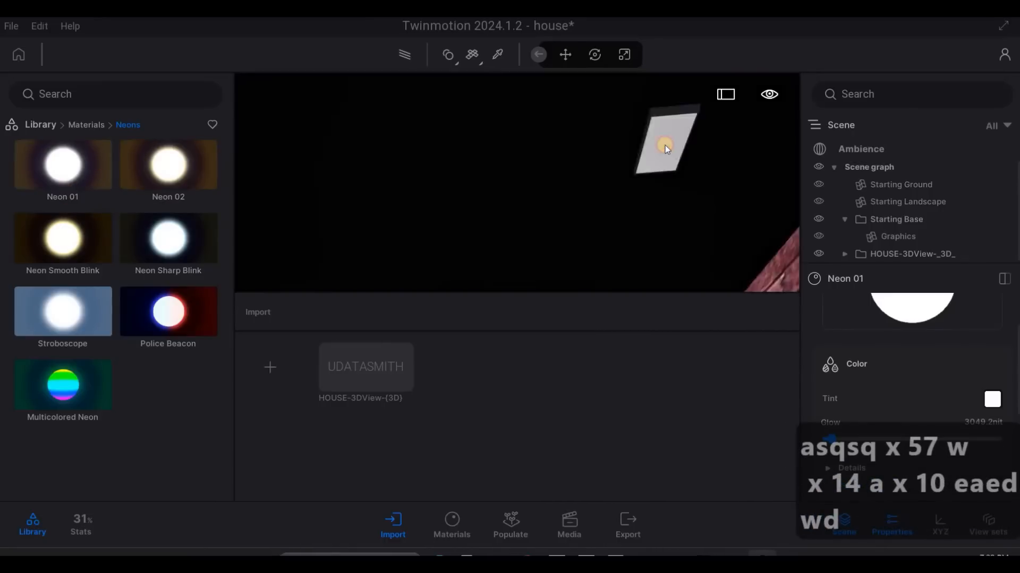
- Set the glow of the wood ceiling light's Neon 01 material to 39639.6 nit
{"action": "left_click", "coordinate": [877, 309]}
{"action": "key", "text": "s"}
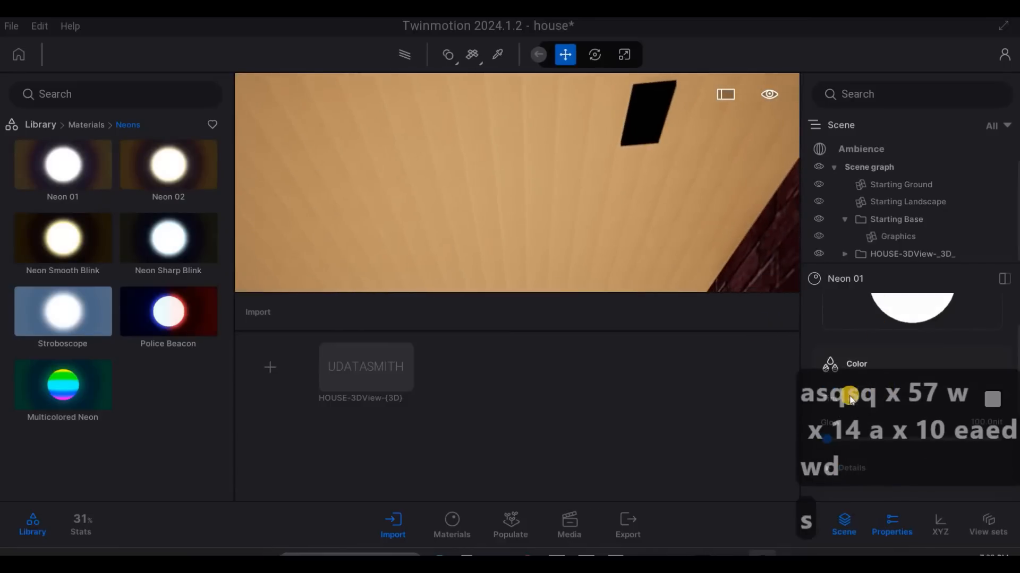
{"action": "scroll", "coordinate": [828, 399], "scroll_direction": "down", "scroll_amount": 1}
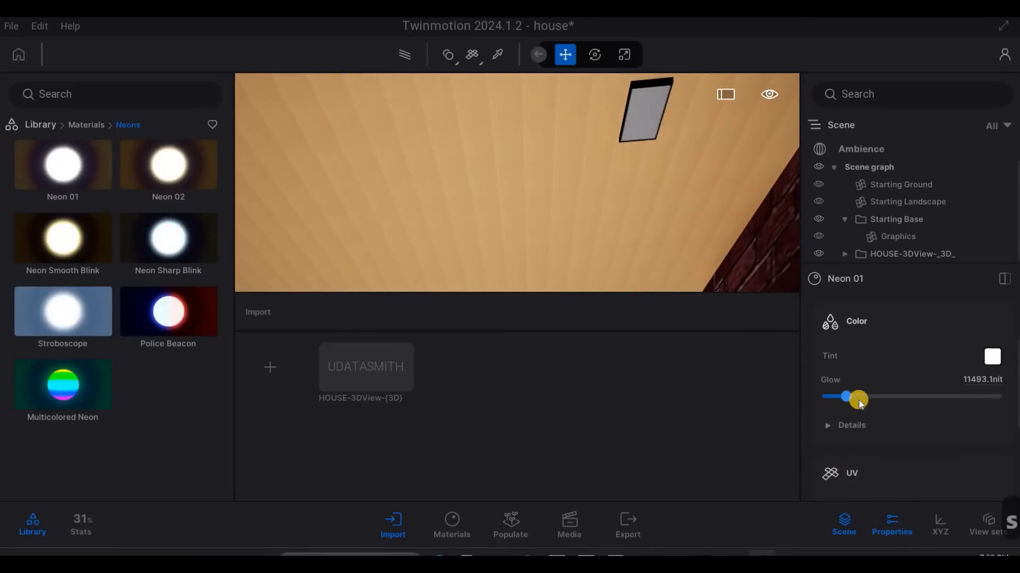
{"action": "left_click", "coordinate": [894, 399]}
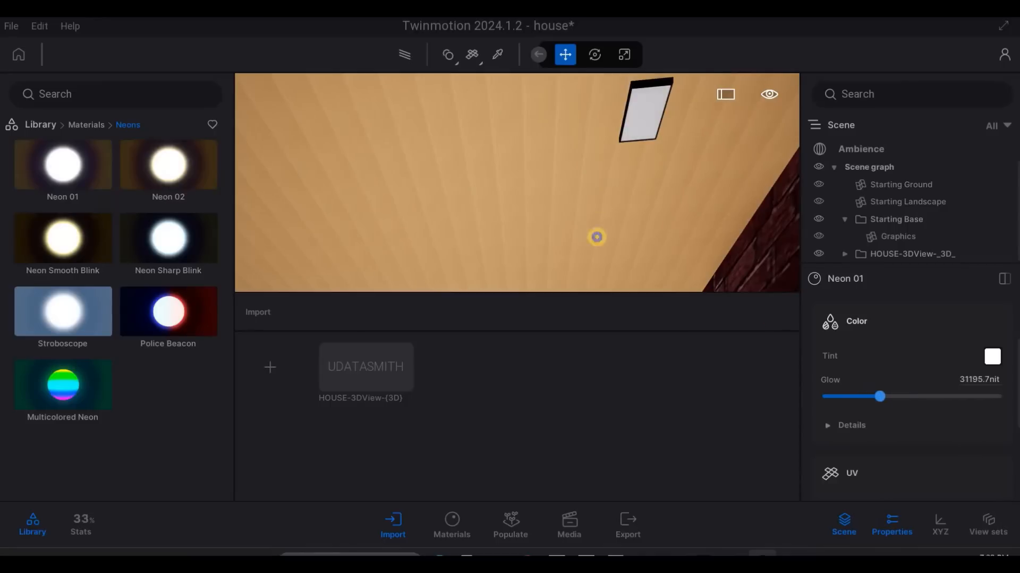
- Examine the glowing recessed lights across the wood ceiling and the brick wall beside the entrance door
{"action": "key", "text": "s"}
{"action": "key", "text": "s"}
{"action": "key", "text": "s"}
{"action": "key", "text": "a"}
{"action": "key", "text": "q"}
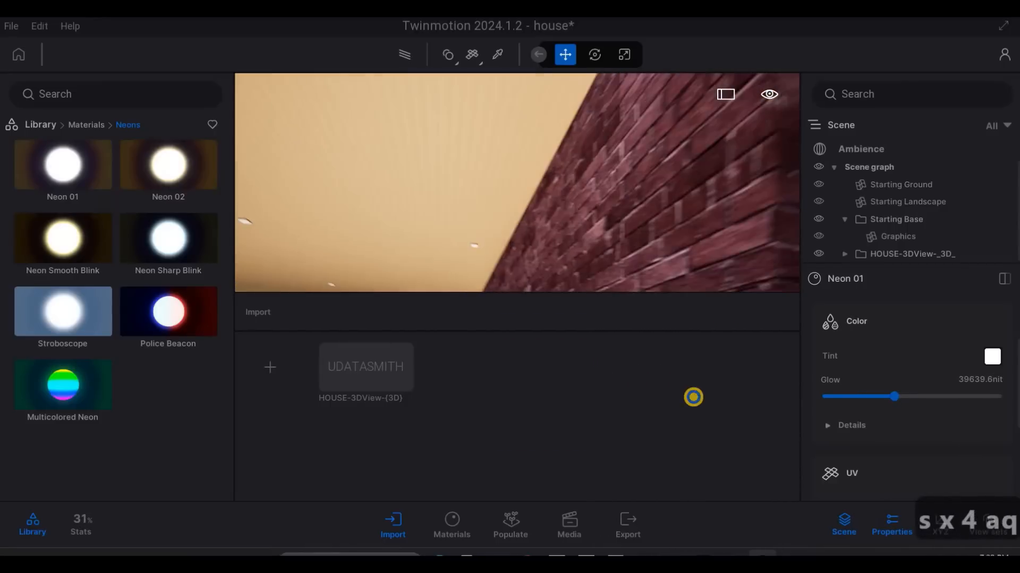
{"action": "key", "text": "q"}
{"action": "key", "text": "q"}
{"action": "key", "text": "q"}
{"action": "key", "text": "q"}
{"action": "key", "text": "a"}
{"action": "key", "text": "a"}
{"action": "key", "text": "a"}
{"action": "key", "text": "a"}
{"action": "key", "text": "a"}
{"action": "key", "text": "d"}
{"action": "key", "text": "d"}
{"action": "key", "text": "d"}
{"action": "key", "text": "d"}
{"action": "key", "text": "d"}
{"action": "key", "text": "d"}
{"action": "key", "text": "d"}
{"action": "key", "text": "d"}
{"action": "key", "text": "d"}
{"action": "key", "text": "d"}
{"action": "key", "text": "d"}
{"action": "key", "text": "d"}
{"action": "key", "text": "d"}
{"action": "key", "text": "d"}
{"action": "key", "text": "d"}
{"action": "key", "text": "d"}
{"action": "key", "text": "d"}
{"action": "key", "text": "d"}
{"action": "key", "text": "d"}
{"action": "key", "text": "d"}
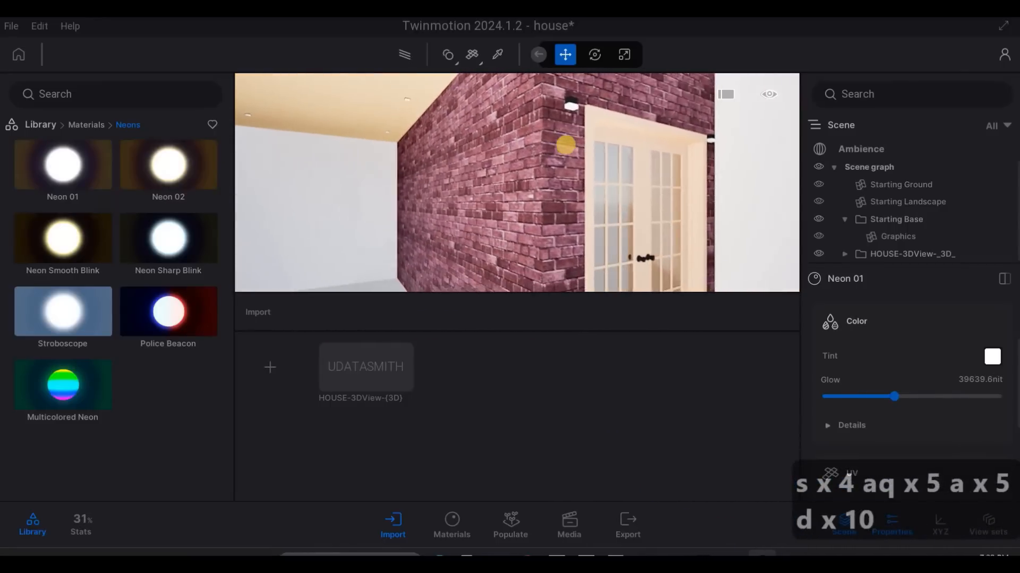
- Examine the entrance door and the neon strips under the edges of the steps up close
{"action": "key", "text": "w"}
{"action": "key", "text": "e"}
{"action": "key", "text": "d"}
{"action": "key", "text": "x"}
{"action": "key", "text": "w"}
{"action": "key", "text": "e"}
{"action": "key", "text": "e"}
{"action": "key", "text": "e"}
{"action": "key", "text": "e"}
{"action": "key", "text": "e"}
{"action": "key", "text": "e"}
{"action": "key", "text": "e"}
{"action": "key", "text": "e"}
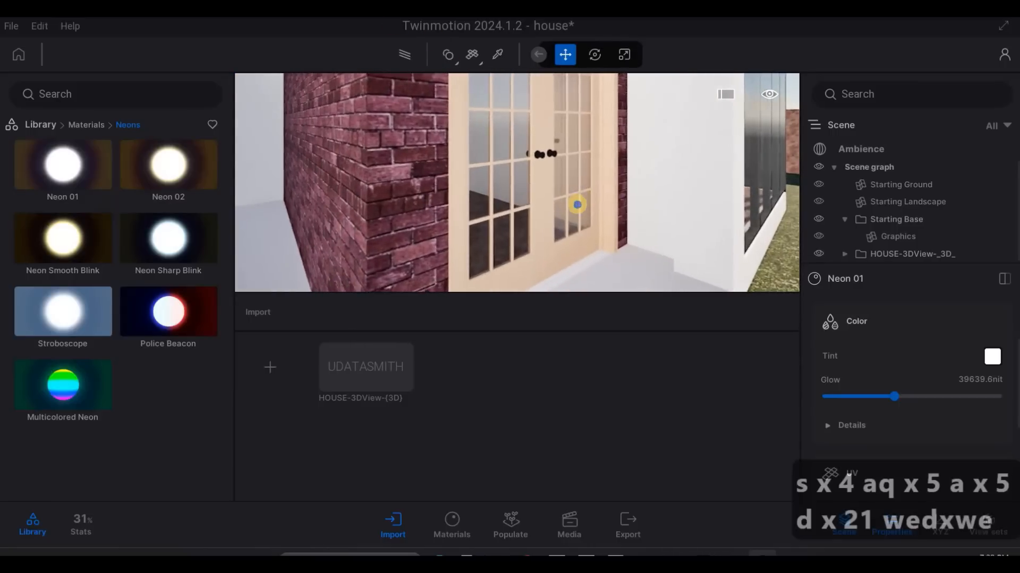
{"action": "key", "text": "e"}
{"action": "key", "text": "w"}
{"action": "key", "text": "d"}
{"action": "key", "text": "d"}
{"action": "key", "text": "d"}
{"action": "key", "text": "d"}
{"action": "key", "text": "d"}
{"action": "key", "text": "d"}
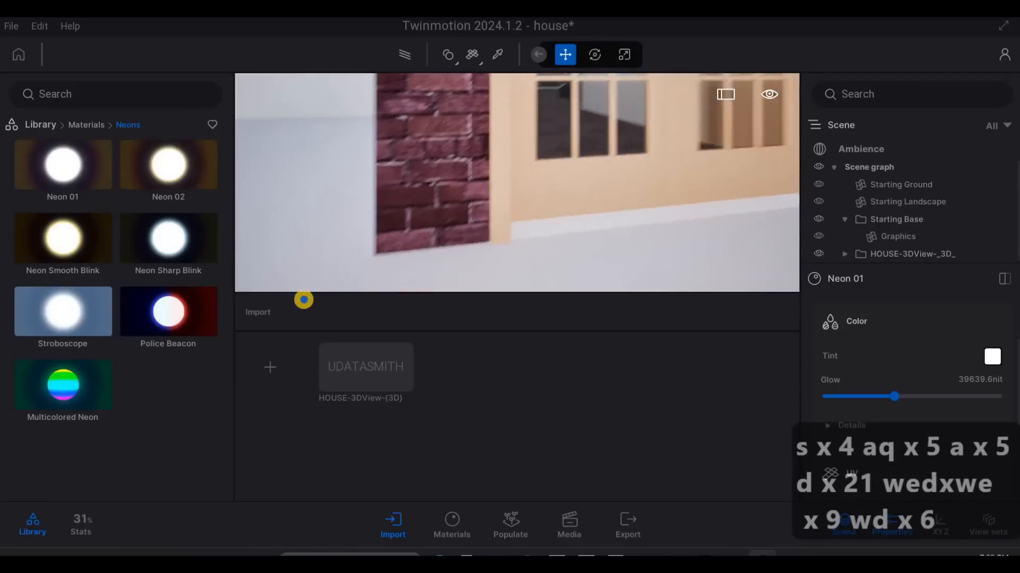
{"action": "key", "text": "d"}
{"action": "key", "text": "d"}
{"action": "key", "text": "d"}
{"action": "key", "text": "d"}
{"action": "key", "text": "d"}
{"action": "key", "text": "d"}
{"action": "key", "text": "d"}
{"action": "key", "text": "d"}
{"action": "key", "text": "d"}
{"action": "key", "text": "d"}
{"action": "key", "text": "d"}
{"action": "key", "text": "d"}
{"action": "key", "text": "d"}
{"action": "key", "text": "d"}
{"action": "key", "text": "d"}
{"action": "key", "text": "w"}
{"action": "key", "text": "a"}
{"action": "key", "text": "e"}
{"action": "key", "text": "s"}
{"action": "key", "text": "s"}
{"action": "key", "text": "s"}
{"action": "key", "text": "s"}
{"action": "key", "text": "s"}
{"action": "key", "text": "s"}
{"action": "key", "text": "s"}
{"action": "key", "text": "s"}
{"action": "key", "text": "s"}
{"action": "key", "text": "s"}
{"action": "key", "text": "s"}
{"action": "key", "text": "s"}
{"action": "key", "text": "s"}
{"action": "key", "text": "s"}
{"action": "key", "text": "s"}
{"action": "key", "text": "s"}
{"action": "key", "text": "s"}
{"action": "key", "text": "s"}
{"action": "key", "text": "s"}
{"action": "key", "text": "s"}
{"action": "key", "text": "s"}
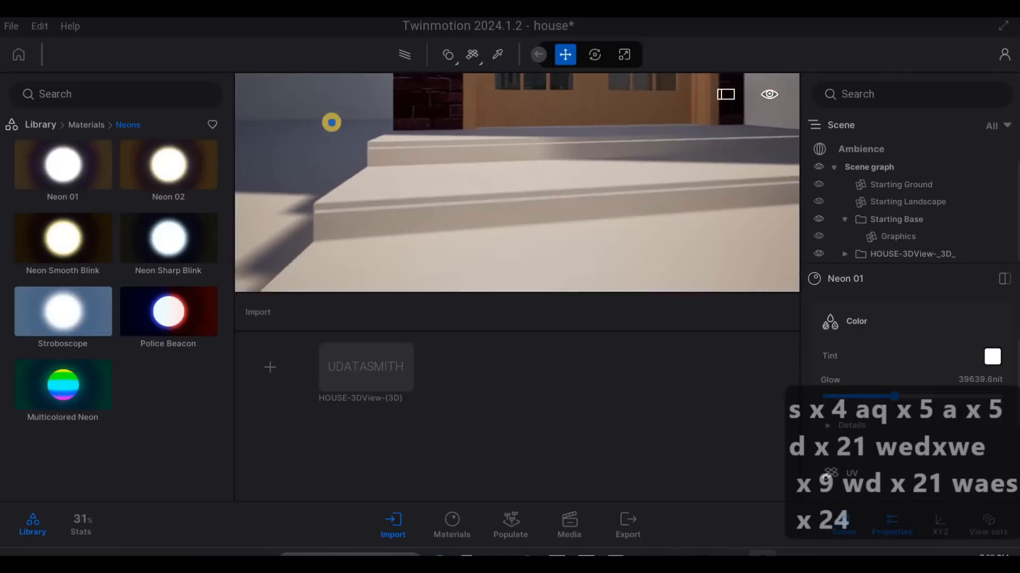
- Examine the lit entrance and ceiling lights from outside the front fence, with the whole facade in view
{"action": "key", "text": "q"}
{"action": "key", "text": "a"}
{"action": "key", "text": "a"}
{"action": "key", "text": "a"}
{"action": "key", "text": "a"}
{"action": "key", "text": "a"}
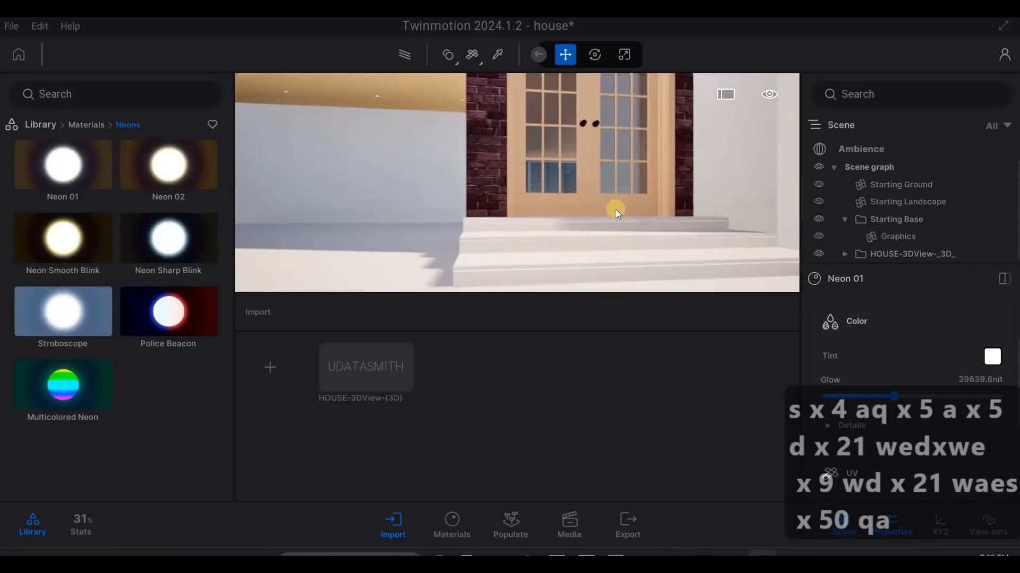
{"action": "key", "text": "q"}
{"action": "key", "text": "w"}
{"action": "key", "text": "w"}
{"action": "key", "text": "w"}
{"action": "key", "text": "w"}
{"action": "key", "text": "s"}
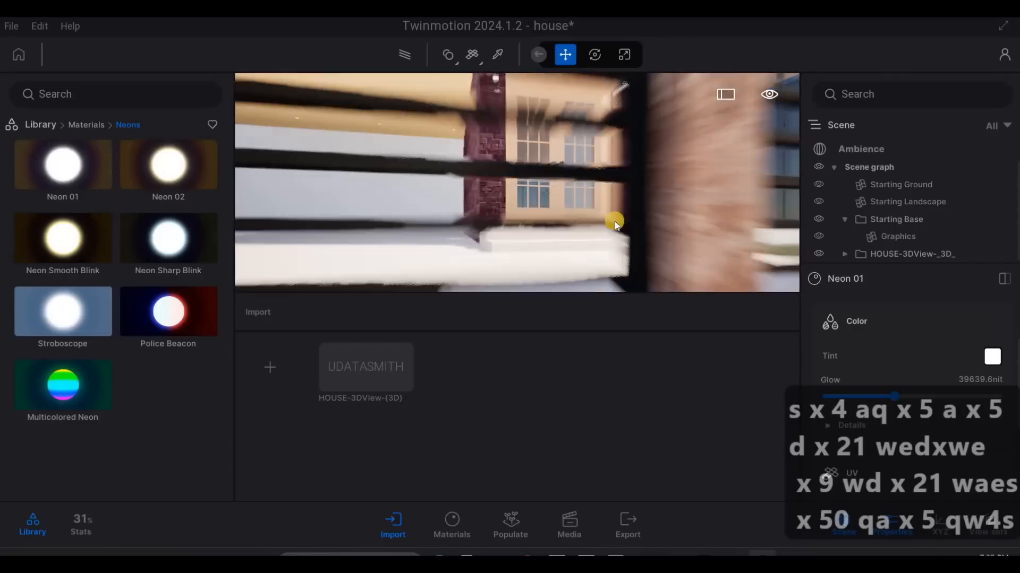
{"action": "key", "text": "q"}
{"action": "key", "text": "a"}
{"action": "key", "text": "3"}
{"action": "key", "text": "Caps_Lock"}
{"action": "key", "text": "Caps_Lock"}
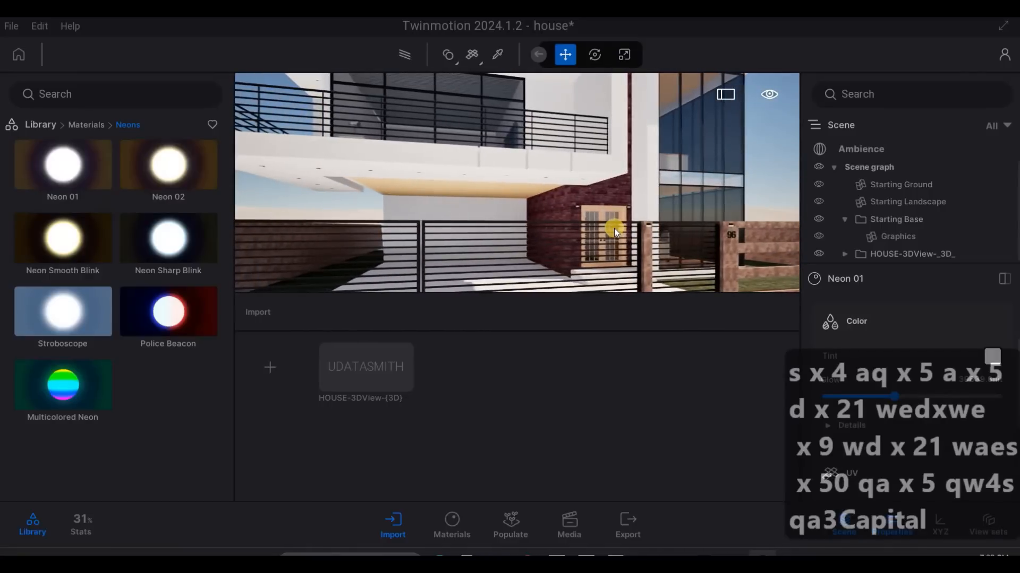
- Examine the front facade from several angles, from the balcony in to the entrance door and its brick wall
{"action": "key", "text": "a"}
{"action": "key", "text": "w"}
{"action": "key", "text": "q"}
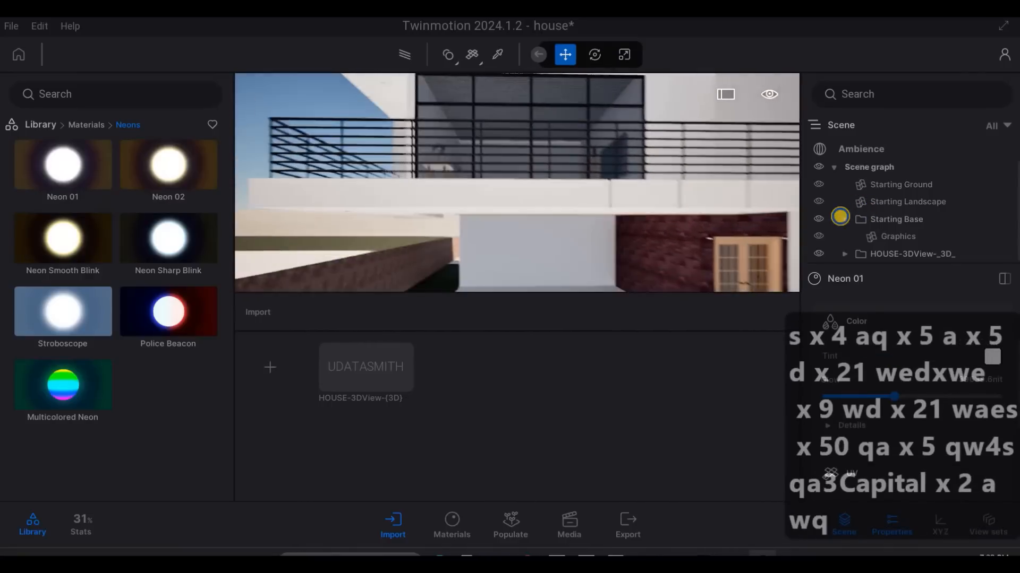
{"action": "key", "text": "a"}
{"action": "key", "text": "a"}
{"action": "key", "text": "a"}
{"action": "key", "text": "a"}
{"action": "key", "text": "a"}
{"action": "key", "text": "a"}
{"action": "key", "text": "a"}
{"action": "key", "text": "d"}
{"action": "key", "text": "w"}
{"action": "key", "text": "e"}
{"action": "key", "text": "e"}
{"action": "key", "text": "e"}
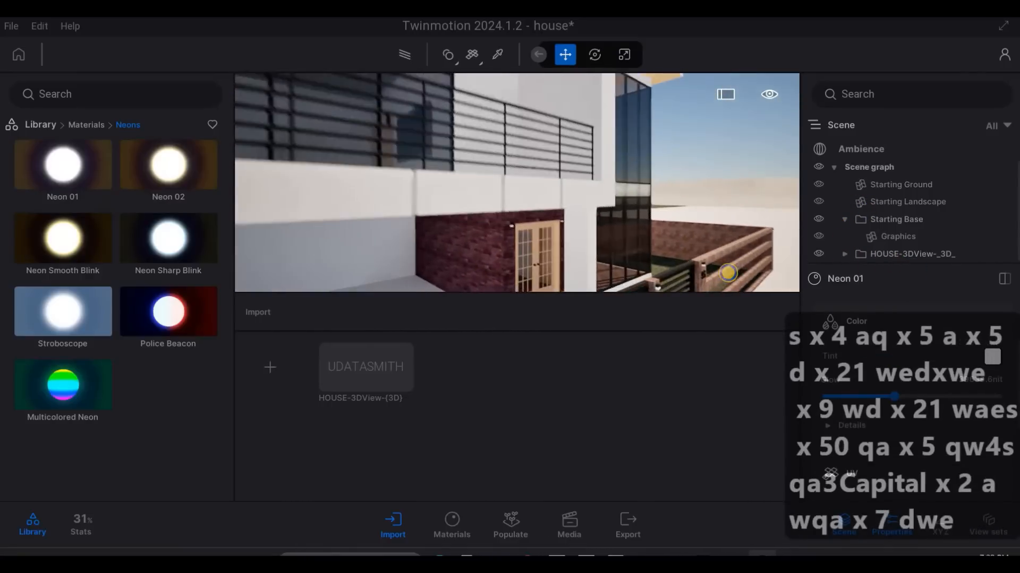
{"action": "key", "text": "d"}
{"action": "key", "text": "d"}
{"action": "key", "text": "d"}
{"action": "key", "text": "d"}
{"action": "key", "text": "d"}
{"action": "key", "text": "d"}
{"action": "key", "text": "d"}
{"action": "key", "text": "d"}
{"action": "key", "text": "d"}
{"action": "key", "text": "d"}
{"action": "key", "text": "d"}
{"action": "key", "text": "d"}
{"action": "key", "text": "d"}
{"action": "key", "text": "d"}
{"action": "key", "text": "d"}
{"action": "key", "text": "d"}
{"action": "key", "text": "d"}
{"action": "key", "text": "d"}
{"action": "key", "text": "d"}
{"action": "key", "text": "d"}
{"action": "key", "text": "d"}
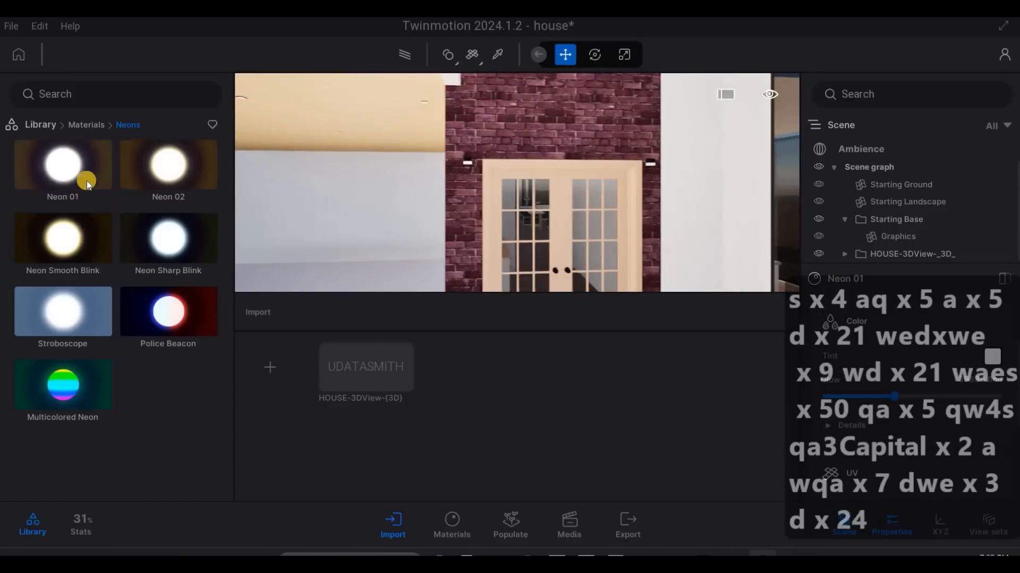
- Open the Rough category of the library's concrete materials, keeping the balcony and entrance in view
{"action": "left_click", "coordinate": [78, 126]}
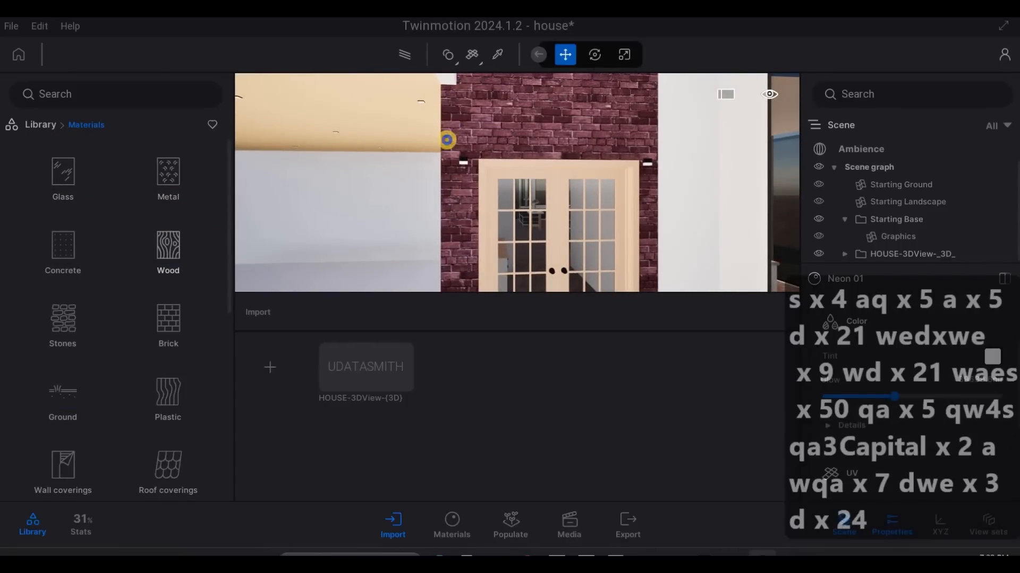
{"action": "key", "text": "a"}
{"action": "key", "text": "s"}
{"action": "key", "text": "q"}
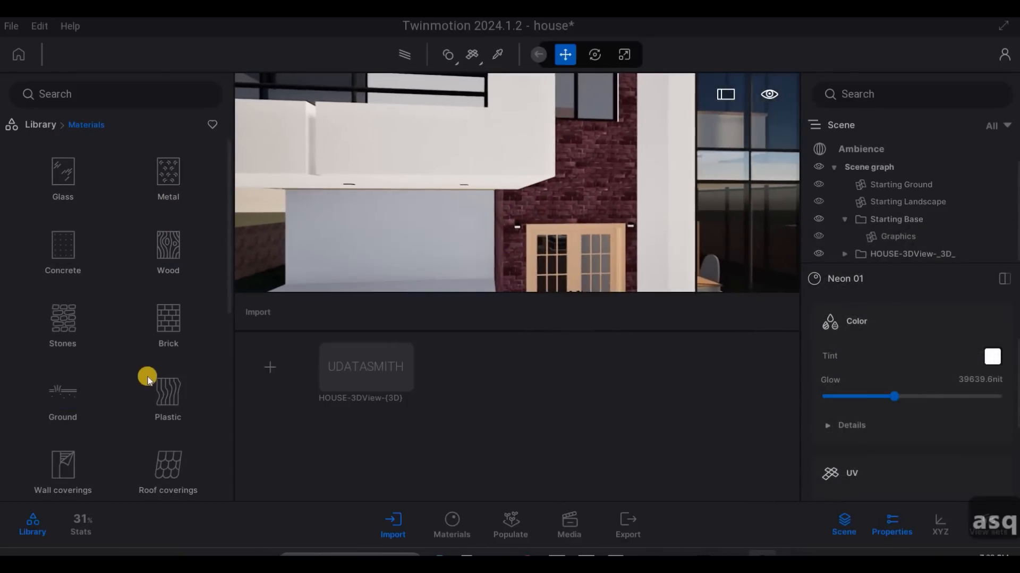
{"action": "scroll", "coordinate": [110, 296], "scroll_direction": "down", "scroll_amount": 8}
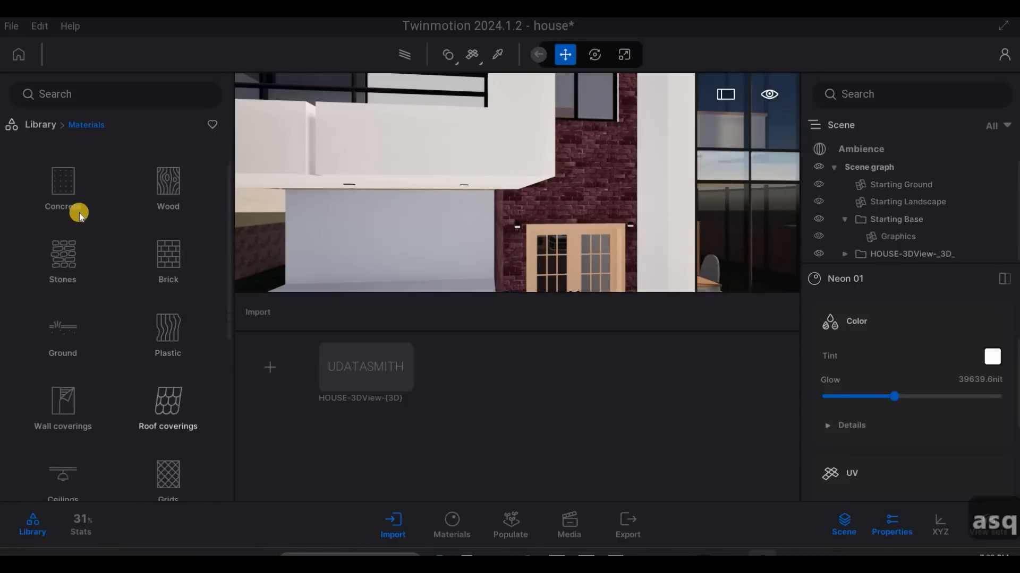
{"action": "scroll", "coordinate": [63, 146], "scroll_direction": "up", "scroll_amount": 2}
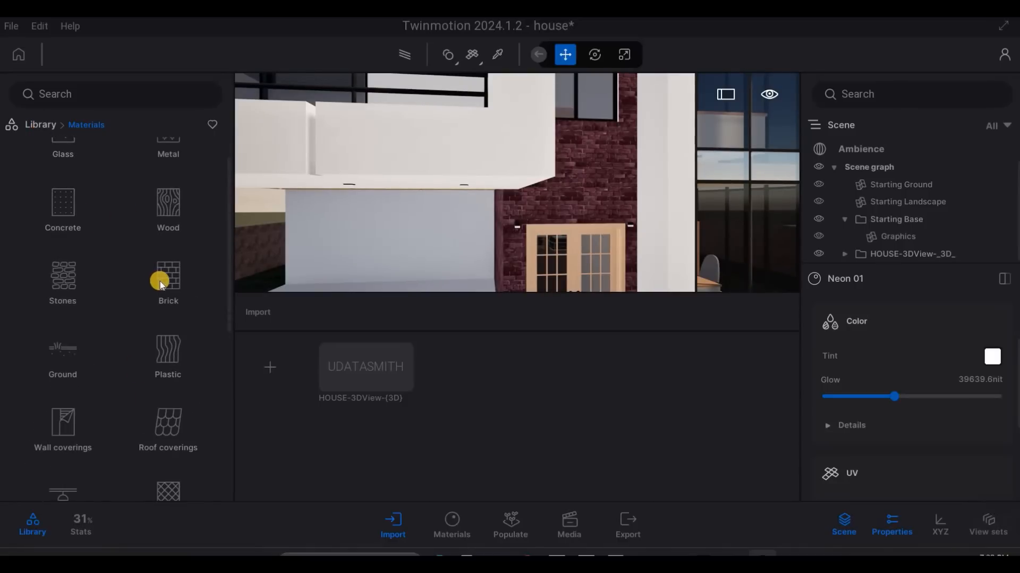
{"action": "scroll", "coordinate": [160, 283], "scroll_direction": "down", "scroll_amount": 2}
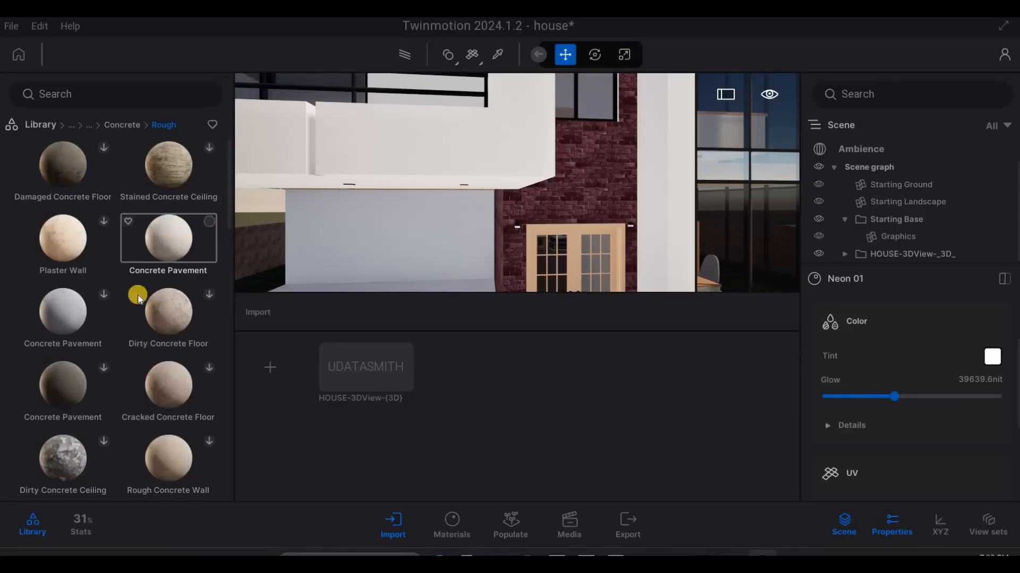
- Apply the light grey Concrete Pavement material to the white front wall of the balcony
{"action": "left_click", "coordinate": [104, 294]}
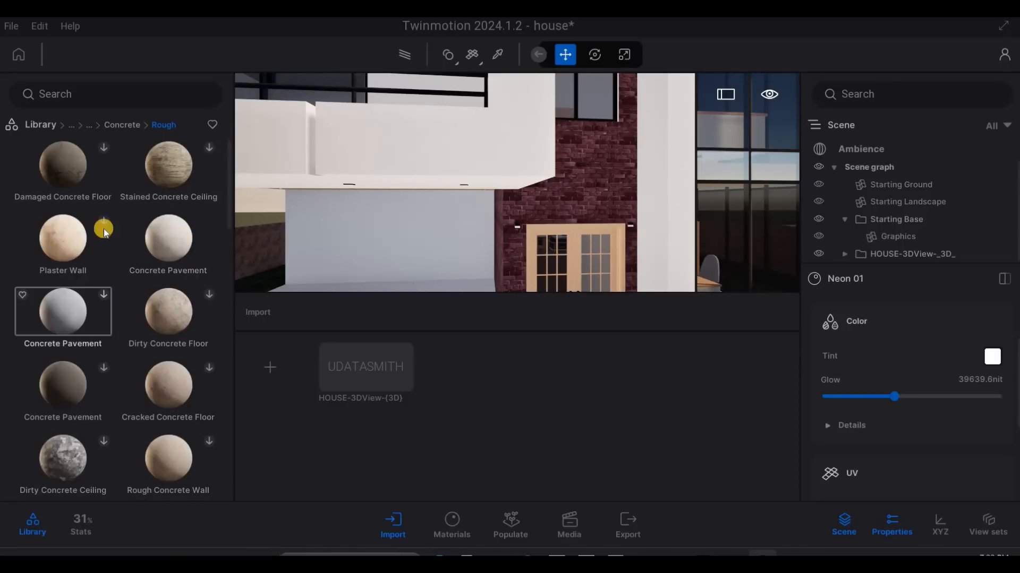
{"action": "left_click", "coordinate": [388, 131]}
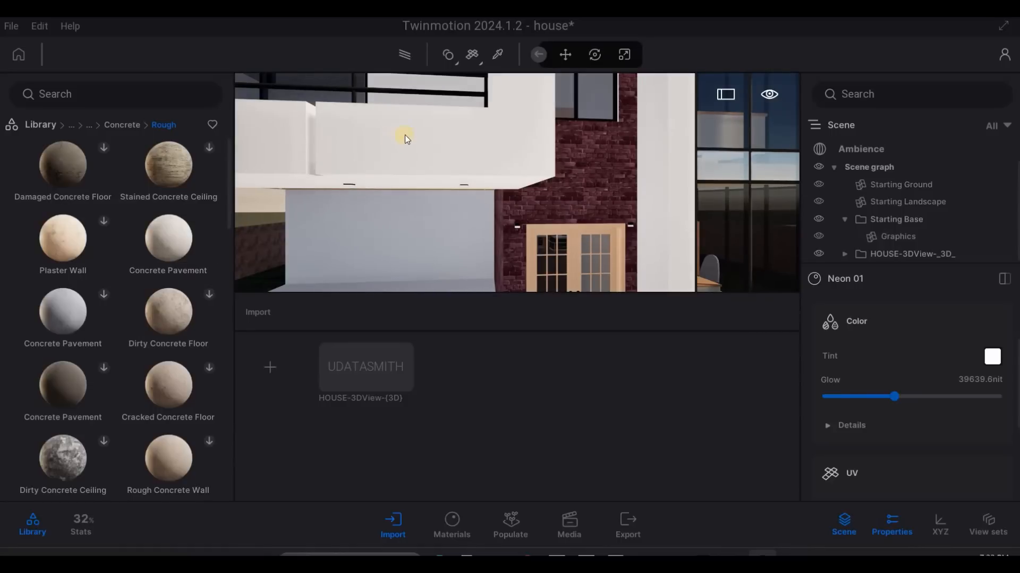
{"action": "right_click_drag", "start_coordinate": [404, 135], "coordinate": [92, 288]}
- Try to apply the light grey Concrete Pavement material to the white wall framing the tall corner windows
{"action": "key", "text": "a"}
{"action": "key", "text": "s"}
{"action": "key", "text": "q"}
{"action": "key", "text": "a"}
{"action": "key", "text": "s"}
{"action": "key", "text": "d"}
{"action": "key", "text": "w"}
{"action": "key", "text": "a"}
{"action": "key", "text": "q"}
{"action": "key", "text": "q"}
{"action": "key", "text": "d"}
{"action": "key", "text": "w"}
{"action": "key", "text": "w"}
{"action": "key", "text": "w"}
{"action": "key", "text": "w"}
{"action": "key", "text": "w"}
{"action": "key", "text": "w"}
{"action": "key", "text": "w"}
{"action": "key", "text": "w"}
{"action": "key", "text": "w"}
{"action": "key", "text": "w"}
{"action": "key", "text": "w"}
{"action": "key", "text": "w"}
{"action": "key", "text": "w"}
{"action": "key", "text": "w"}
{"action": "key", "text": "w"}
{"action": "key", "text": "e"}
{"action": "key", "text": "d"}
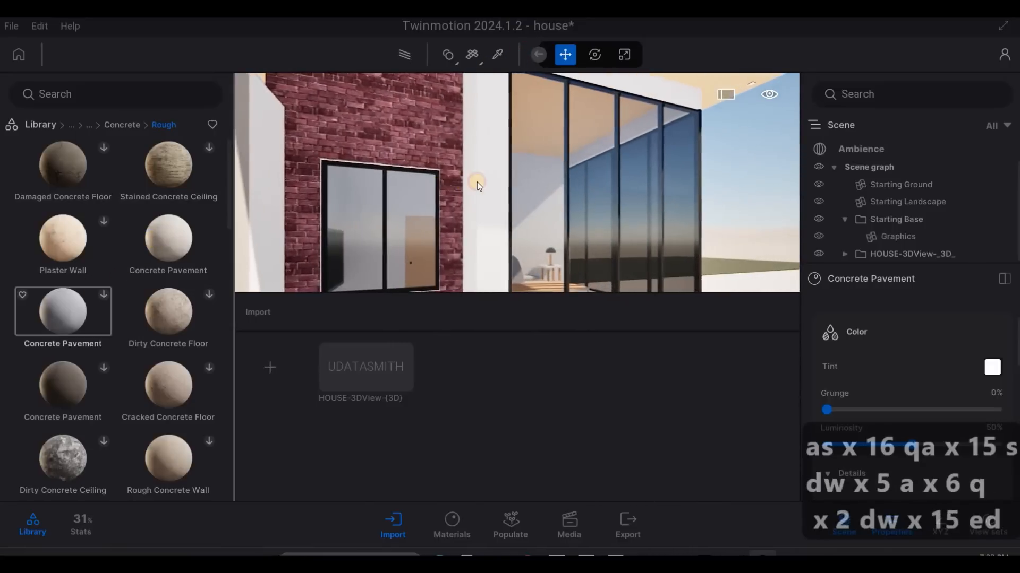
{"action": "right_click_drag", "start_coordinate": [477, 180], "coordinate": [415, 120]}
- Try to apply the concrete material to the white roof fascia above the wood ceiling
{"action": "key", "text": "s"}
{"action": "key", "text": "q"}
{"action": "key", "text": "w"}
{"action": "key", "text": "q"}
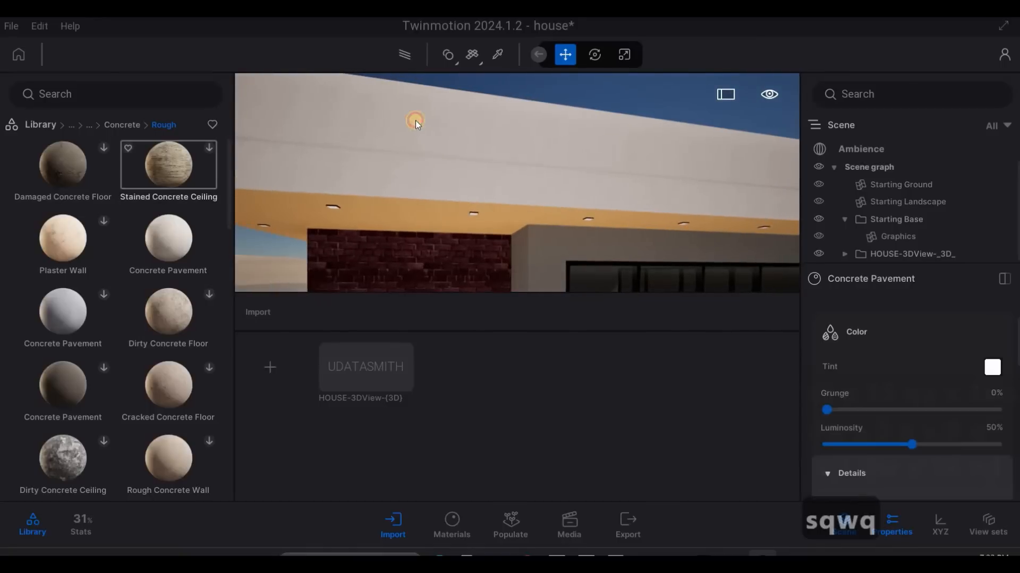
{"action": "right_click_drag", "start_coordinate": [439, 157], "coordinate": [191, 216]}
{"action": "key", "text": "a"}
{"action": "key", "text": "a"}
{"action": "key", "text": "a"}
{"action": "key", "text": "a"}
{"action": "key", "text": "a"}
{"action": "key", "text": "a"}
{"action": "key", "text": "a"}
{"action": "key", "text": "a"}
{"action": "key", "text": "a"}
{"action": "key", "text": "a"}
{"action": "right_click_drag", "start_coordinate": [274, 236], "coordinate": [184, 209]}
- Examine the upper floor around the tall corner windows and the surface of the adjoining side wall up close
{"action": "key", "text": "e"}
{"action": "key", "text": "e"}
{"action": "key", "text": "e"}
{"action": "key", "text": "e"}
{"action": "key", "text": "e"}
{"action": "key", "text": "e"}
{"action": "key", "text": "e"}
{"action": "key", "text": "e"}
{"action": "key", "text": "e"}
{"action": "key", "text": "e"}
{"action": "key", "text": "e"}
{"action": "key", "text": "e"}
{"action": "key", "text": "e"}
{"action": "key", "text": "e"}
{"action": "key", "text": "e"}
{"action": "key", "text": "e"}
{"action": "key", "text": "e"}
{"action": "key", "text": "e"}
{"action": "key", "text": "e"}
{"action": "key", "text": "e"}
{"action": "key", "text": "e"}
{"action": "key", "text": "e"}
{"action": "key", "text": "e"}
{"action": "key", "text": "e"}
{"action": "key", "text": "e"}
{"action": "key", "text": "s"}
{"action": "key", "text": "a"}
{"action": "key", "text": "w"}
{"action": "key", "text": "q"}
{"action": "key", "text": "q"}
{"action": "key", "text": "q"}
{"action": "key", "text": "q"}
{"action": "key", "text": "w"}
{"action": "key", "text": "d"}
{"action": "key", "text": "d"}
{"action": "key", "text": "d"}
{"action": "key", "text": "d"}
{"action": "key", "text": "d"}
{"action": "key", "text": "d"}
{"action": "key", "text": "d"}
{"action": "key", "text": "d"}
{"action": "key", "text": "d"}
{"action": "key", "text": "d"}
{"action": "key", "text": "d"}
{"action": "key", "text": "d"}
{"action": "key", "text": "s"}
{"action": "key", "text": "s"}
{"action": "key", "text": "s"}
{"action": "key", "text": "a"}
{"action": "key", "text": "e"}
{"action": "key", "text": "e"}
{"action": "key", "text": "e"}
{"action": "key", "text": "e"}
{"action": "key", "text": "e"}
{"action": "key", "text": "e"}
{"action": "key", "text": "e"}
{"action": "key", "text": "e"}
{"action": "key", "text": "e"}
{"action": "key", "text": "w"}
{"action": "key", "text": "w"}
{"action": "key", "text": "w"}
{"action": "key", "text": "w"}
{"action": "key", "text": "w"}
{"action": "key", "text": "w"}
{"action": "key", "text": "w"}
{"action": "key", "text": "d"}
{"action": "key", "text": "w"}
{"action": "key", "text": "w"}
{"action": "key", "text": "w"}
{"action": "key", "text": "w"}
{"action": "key", "text": "w"}
{"action": "key", "text": "w"}
{"action": "key", "text": "w"}
{"action": "key", "text": "w"}
{"action": "key", "text": "w"}
{"action": "key", "text": "w"}
{"action": "key", "text": "w"}
{"action": "key", "text": "w"}
{"action": "key", "text": "w"}
{"action": "key", "text": "w"}
{"action": "key", "text": "w"}
{"action": "key", "text": "w"}
{"action": "key", "text": "w"}
{"action": "key", "text": "w"}
{"action": "key", "text": "w"}
{"action": "key", "text": "w"}
{"action": "key", "text": "w"}
{"action": "key", "text": "w"}
{"action": "key", "text": "w"}
{"action": "key", "text": "w"}
{"action": "key", "text": "w"}
{"action": "key", "text": "w"}
{"action": "key", "text": "w"}
{"action": "key", "text": "q"}
{"action": "key", "text": "q"}
{"action": "key", "text": "s"}
{"action": "key", "text": "q"}
{"action": "key", "text": "s"}
{"action": "key", "text": "d"}
{"action": "key", "text": "d"}
{"action": "key", "text": "d"}
{"action": "key", "text": "d"}
{"action": "key", "text": "d"}
{"action": "key", "text": "d"}
{"action": "key", "text": "d"}
{"action": "key", "text": "d"}
{"action": "key", "text": "d"}
{"action": "key", "text": "d"}
{"action": "key", "text": "d"}
{"action": "key", "text": "d"}
{"action": "key", "text": "d"}
{"action": "key", "text": "d"}
{"action": "key", "text": "d"}
{"action": "key", "text": "d"}
{"action": "key", "text": "d"}
{"action": "key", "text": "d"}
{"action": "key", "text": "d"}
{"action": "key", "text": "d"}
{"action": "key", "text": "d"}
{"action": "key", "text": "d"}
{"action": "key", "text": "d"}
{"action": "key", "text": "d"}
{"action": "key", "text": "d"}
{"action": "key", "text": "d"}
{"action": "key", "text": "d"}
{"action": "key", "text": "d"}
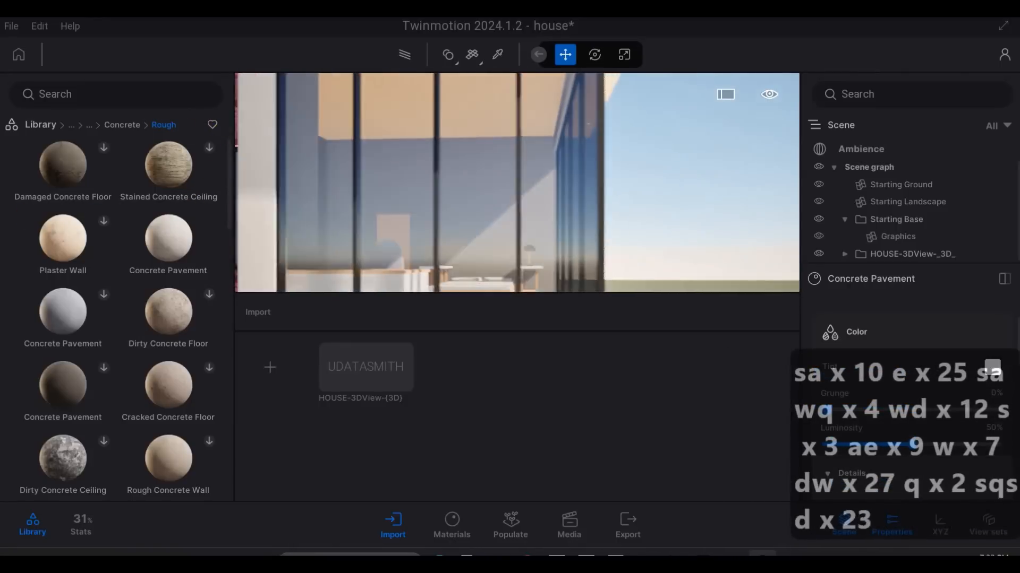
{"action": "key", "text": "d"}
{"action": "key", "text": "d"}
{"action": "key", "text": "d"}
{"action": "key", "text": "d"}
{"action": "key", "text": "d"}
{"action": "key", "text": "d"}
{"action": "key", "text": "d"}
{"action": "key", "text": "d"}
{"action": "key", "text": "w"}
{"action": "key", "text": "w"}
{"action": "key", "text": "w"}
{"action": "key", "text": "w"}
{"action": "key", "text": "w"}
{"action": "key", "text": "w"}
{"action": "key", "text": "w"}
{"action": "key", "text": "w"}
{"action": "key", "text": "w"}
{"action": "key", "text": "w"}
{"action": "key", "text": "w"}
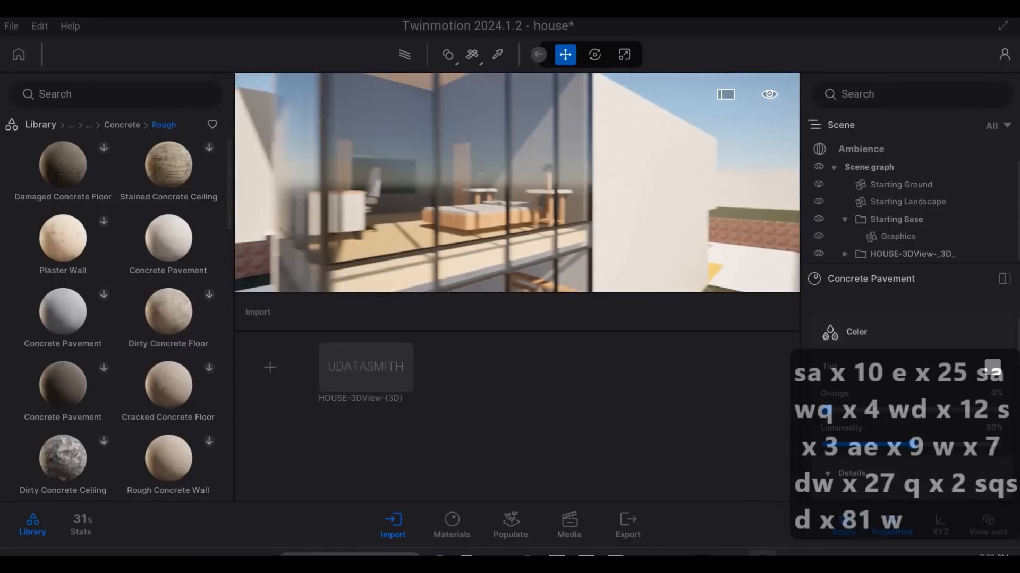
{"action": "key", "text": "w"}
{"action": "key", "text": "w"}
{"action": "key", "text": "w"}
{"action": "key", "text": "w"}
{"action": "key", "text": "w"}
{"action": "key", "text": "w"}
{"action": "key", "text": "w"}
{"action": "key", "text": "w"}
{"action": "key", "text": "w"}
{"action": "key", "text": "w"}
{"action": "key", "text": "w"}
{"action": "key", "text": "w"}
{"action": "key", "text": "w"}
{"action": "key", "text": "w"}
{"action": "key", "text": "w"}
{"action": "key", "text": "w"}
{"action": "key", "text": "w"}
{"action": "key", "text": "w"}
{"action": "key", "text": "w"}
{"action": "key", "text": "w"}
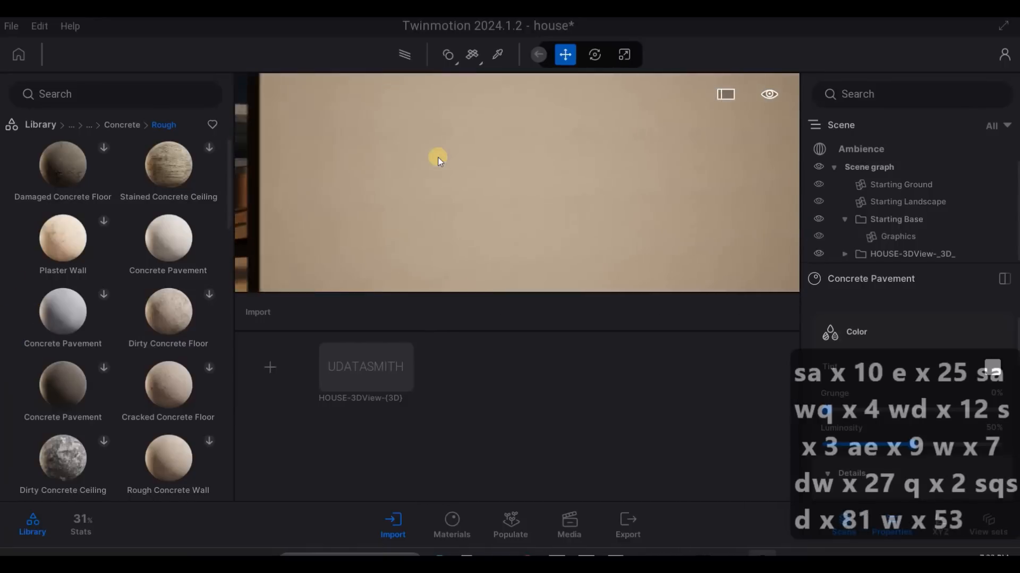
- Undo the last two material applications and back away from the tall windows
{"action": "key", "text": "ctrl+z"}
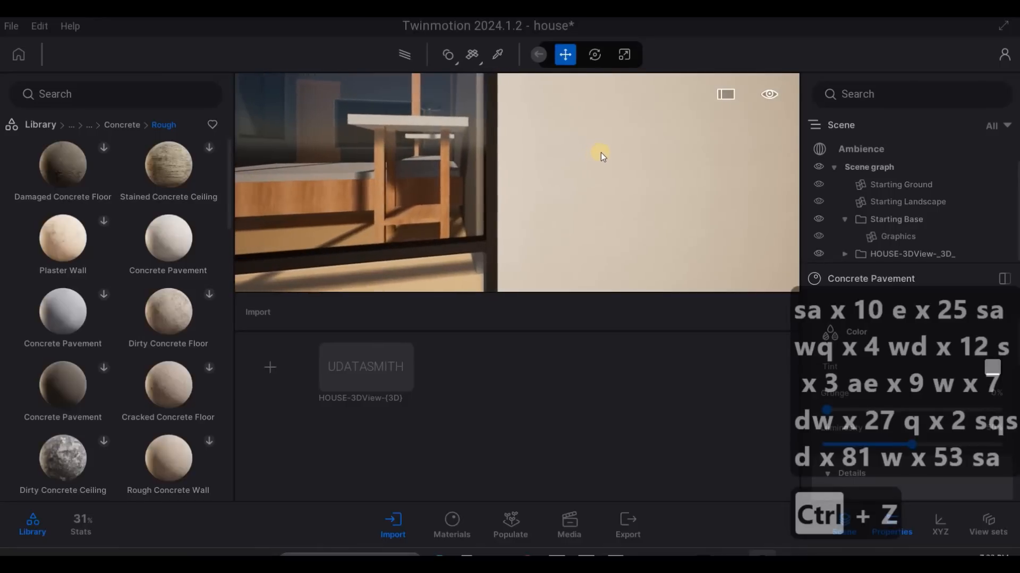
{"action": "key", "text": "ctrl+z"}
{"action": "key", "text": "a"}
{"action": "key", "text": "a"}
{"action": "key", "text": "s"}
{"action": "key", "text": "s"}
{"action": "key", "text": "s"}
{"action": "key", "text": "s"}
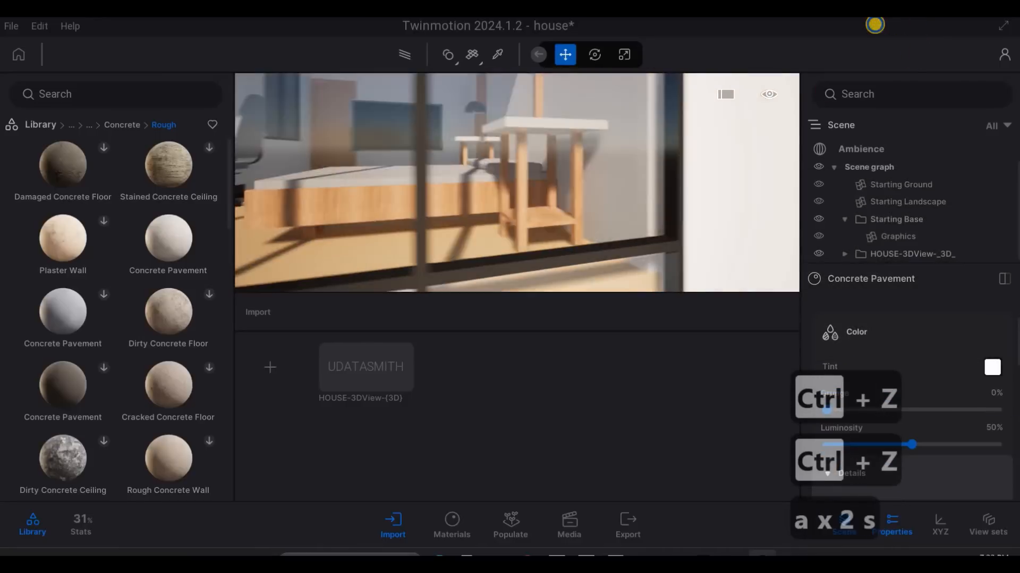
{"action": "key", "text": "s"}
{"action": "key", "text": "s"}
{"action": "key", "text": "w"}
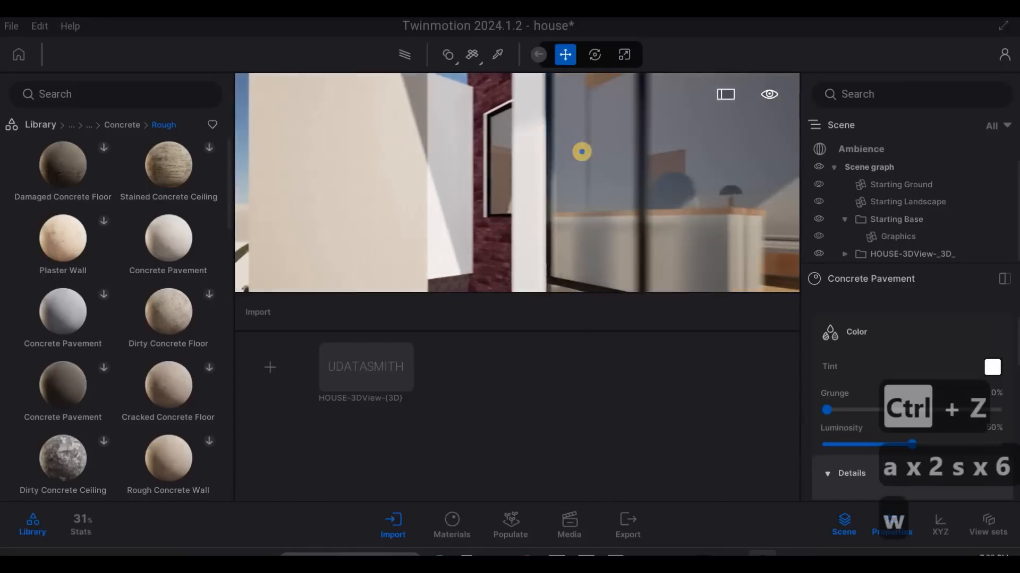
- Examine the balcony frame and front wall against the roof and window frame from the front and side
{"action": "key", "text": "s"}
{"action": "key", "text": "w"}
{"action": "key", "text": "s"}
{"action": "key", "text": "w"}
{"action": "key", "text": "s"}
{"action": "key", "text": "q"}
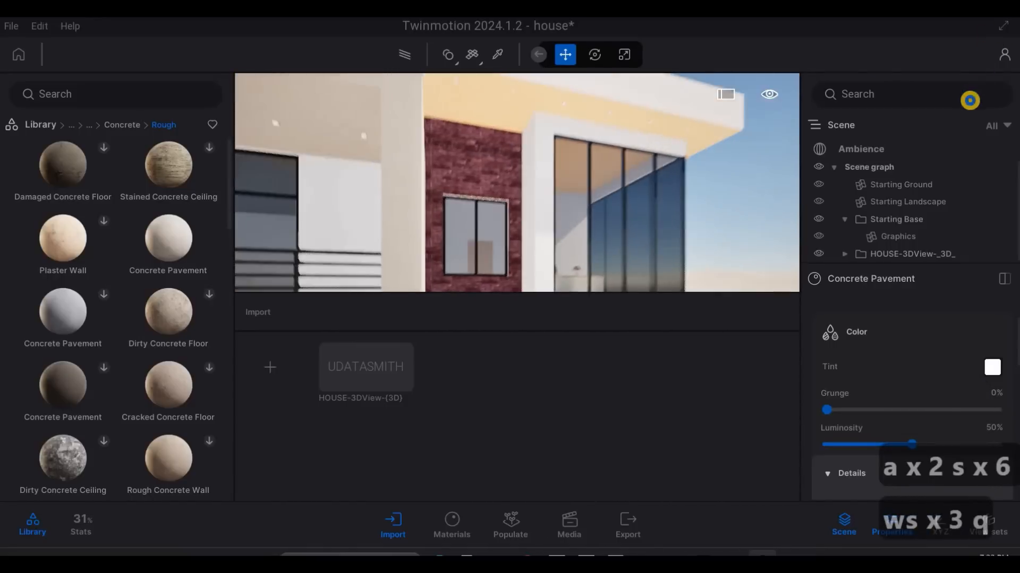
{"action": "key", "text": "q"}
{"action": "key", "text": "q"}
{"action": "key", "text": "q"}
{"action": "key", "text": "q"}
{"action": "key", "text": "a"}
{"action": "key", "text": "a"}
{"action": "key", "text": "a"}
{"action": "key", "text": "a"}
{"action": "key", "text": "a"}
{"action": "key", "text": "a"}
{"action": "key", "text": "a"}
{"action": "key", "text": "a"}
{"action": "key", "text": "a"}
{"action": "key", "text": "a"}
{"action": "key", "text": "a"}
{"action": "key", "text": "a"}
{"action": "key", "text": "a"}
{"action": "key", "text": "a"}
{"action": "key", "text": "a"}
{"action": "key", "text": "a"}
{"action": "key", "text": "a"}
{"action": "key", "text": "a"}
{"action": "key", "text": "a"}
{"action": "key", "text": "a"}
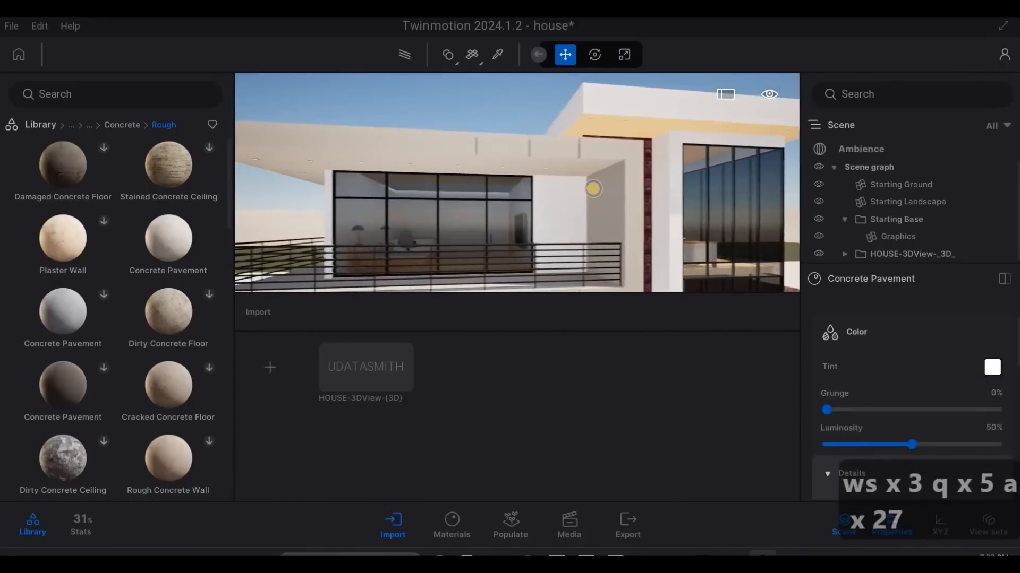
{"action": "key", "text": "a"}
{"action": "key", "text": "a"}
{"action": "key", "text": "a"}
{"action": "key", "text": "a"}
{"action": "key", "text": "a"}
{"action": "key", "text": "a"}
{"action": "key", "text": "a"}
{"action": "key", "text": "a"}
{"action": "key", "text": "a"}
{"action": "key", "text": "a"}
{"action": "key", "text": "a"}
{"action": "key", "text": "a"}
{"action": "key", "text": "a"}
{"action": "key", "text": "a"}
{"action": "key", "text": "a"}
{"action": "key", "text": "a"}
{"action": "key", "text": "a"}
{"action": "key", "text": "a"}
{"action": "key", "text": "a"}
{"action": "key", "text": "a"}
{"action": "key", "text": "w"}
{"action": "key", "text": "w"}
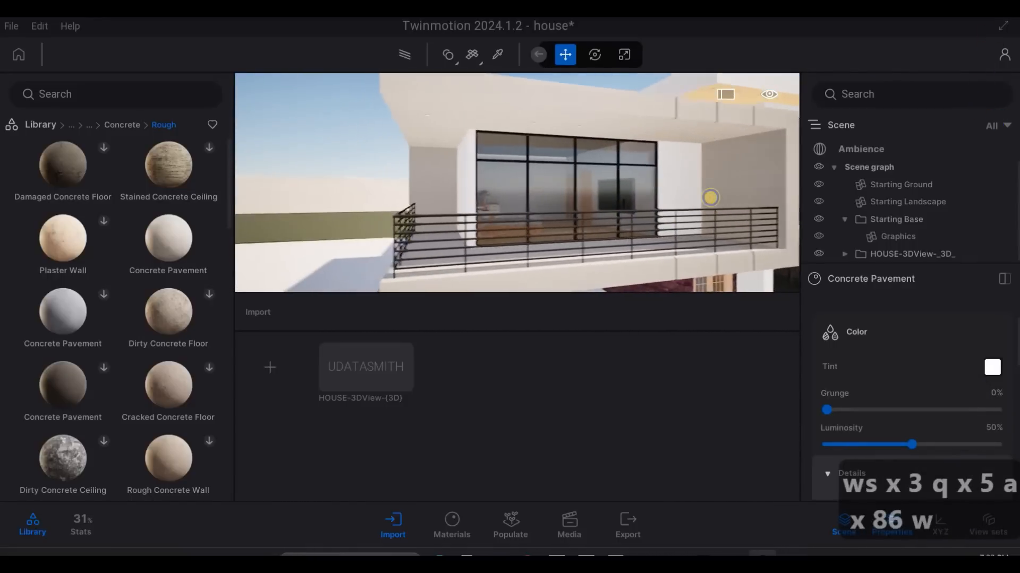
{"action": "key", "text": "e"}
{"action": "key", "text": "e"}
{"action": "key", "text": "e"}
{"action": "key", "text": "e"}
{"action": "key", "text": "e"}
{"action": "key", "text": "e"}
{"action": "key", "text": "e"}
{"action": "key", "text": "e"}
{"action": "key", "text": "e"}
{"action": "key", "text": "e"}
{"action": "key", "text": "e"}
{"action": "key", "text": "e"}
{"action": "key", "text": "e"}
{"action": "key", "text": "e"}
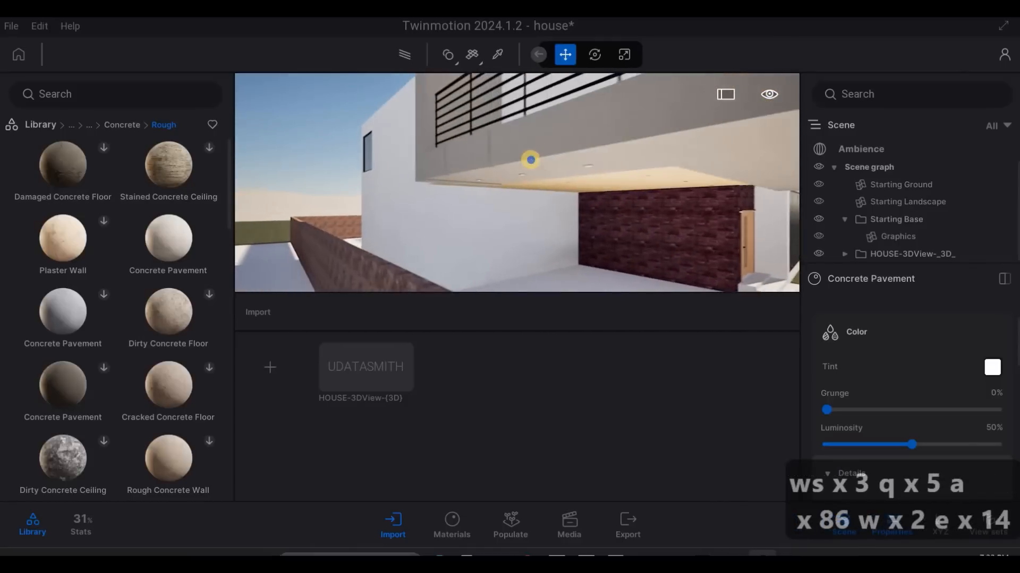
- Apply the Concrete Pavement material to the white side wall of the carport
{"action": "key", "text": "a"}
{"action": "key", "text": "a"}
{"action": "key", "text": "a"}
{"action": "key", "text": "a"}
{"action": "key", "text": "a"}
{"action": "key", "text": "a"}
{"action": "key", "text": "a"}
{"action": "key", "text": "a"}
{"action": "key", "text": "e"}
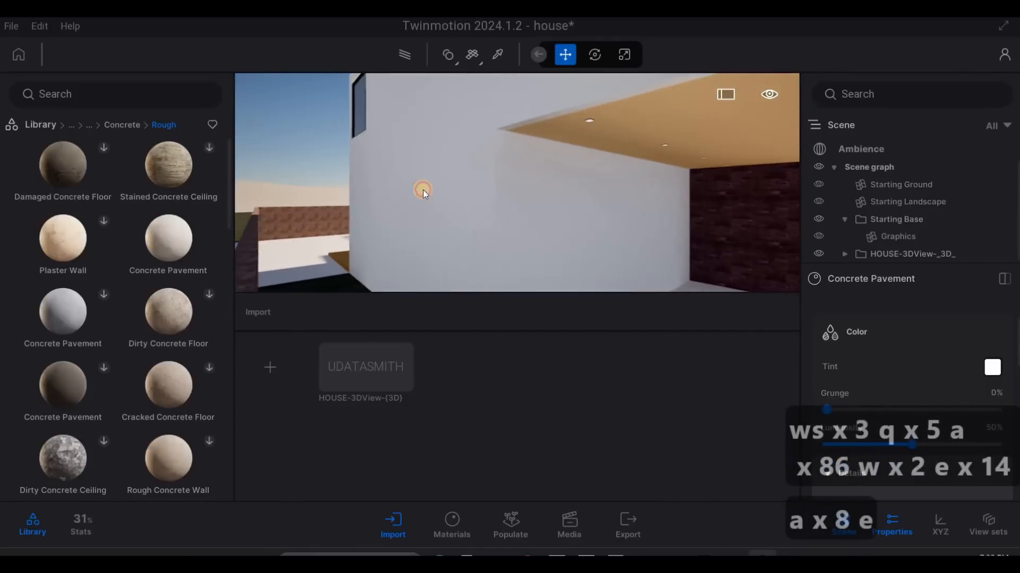
{"action": "key", "text": "d"}
{"action": "key", "text": "d"}
{"action": "key", "text": "d"}
{"action": "key", "text": "d"}
{"action": "key", "text": "d"}
{"action": "key", "text": "d"}
{"action": "key", "text": "d"}
{"action": "key", "text": "d"}
{"action": "key", "text": "d"}
{"action": "key", "text": "d"}
{"action": "key", "text": "d"}
{"action": "key", "text": "d"}
{"action": "key", "text": "d"}
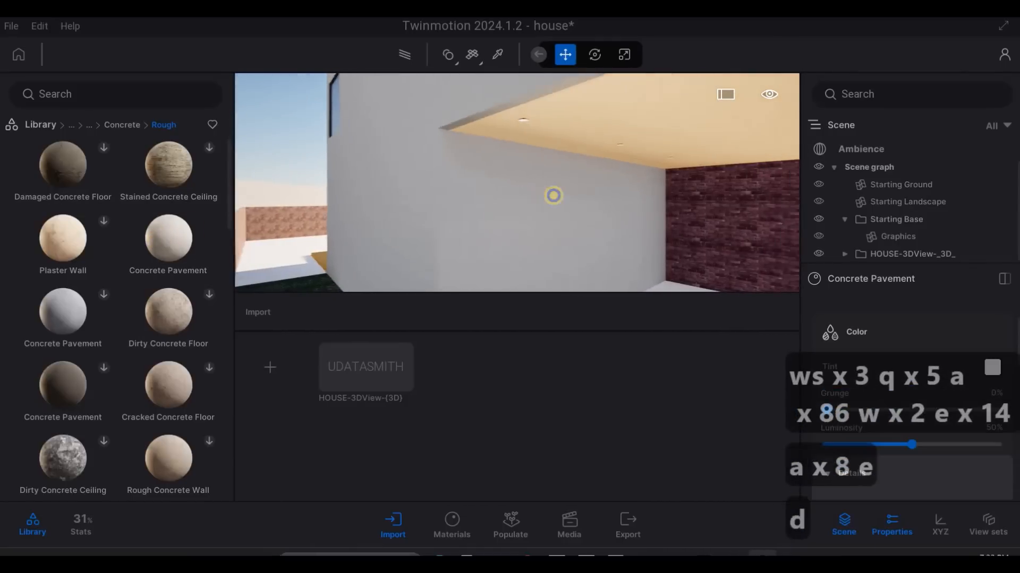
- Examine the carport's side wall, ceiling and brick wall together with the entrance
{"action": "key", "text": "d"}
{"action": "key", "text": "d"}
{"action": "key", "text": "d"}
{"action": "key", "text": "d"}
{"action": "key", "text": "d"}
{"action": "key", "text": "d"}
{"action": "key", "text": "d"}
{"action": "key", "text": "d"}
{"action": "key", "text": "d"}
{"action": "key", "text": "d"}
{"action": "key", "text": "d"}
{"action": "key", "text": "d"}
{"action": "key", "text": "d"}
{"action": "key", "text": "d"}
{"action": "key", "text": "d"}
{"action": "key", "text": "d"}
{"action": "key", "text": "d"}
{"action": "key", "text": "d"}
{"action": "key", "text": "d"}
{"action": "key", "text": "d"}
{"action": "key", "text": "s"}
{"action": "key", "text": "s"}
{"action": "key", "text": "s"}
{"action": "key", "text": "s"}
{"action": "key", "text": "s"}
{"action": "key", "text": "s"}
{"action": "key", "text": "s"}
{"action": "key", "text": "s"}
{"action": "key", "text": "s"}
{"action": "key", "text": "s"}
{"action": "key", "text": "s"}
{"action": "key", "text": "s"}
{"action": "key", "text": "s"}
{"action": "key", "text": "s"}
{"action": "key", "text": "s"}
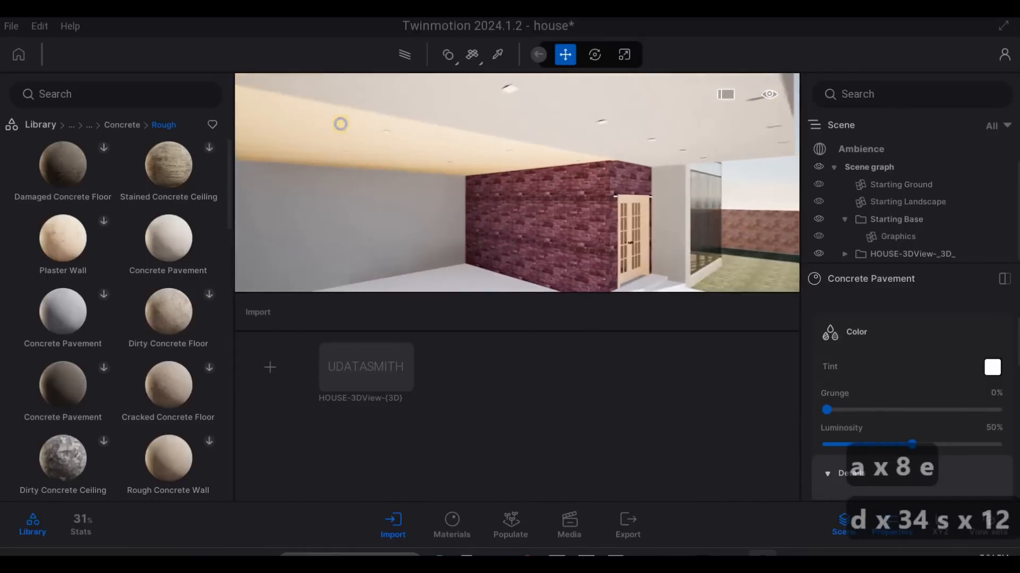
- Set the UV scale of the carport wall's Concrete Pavement material to 2.63
{"action": "key", "text": "w"}
{"action": "key", "text": "q"}
{"action": "key", "text": "e"}
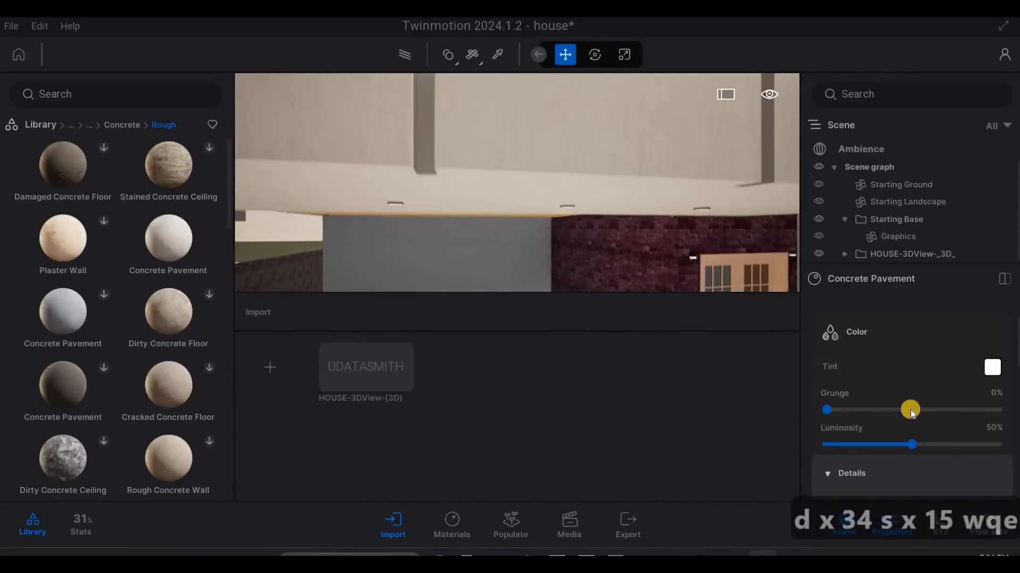
{"action": "scroll", "coordinate": [901, 415], "scroll_direction": "down", "scroll_amount": 4}
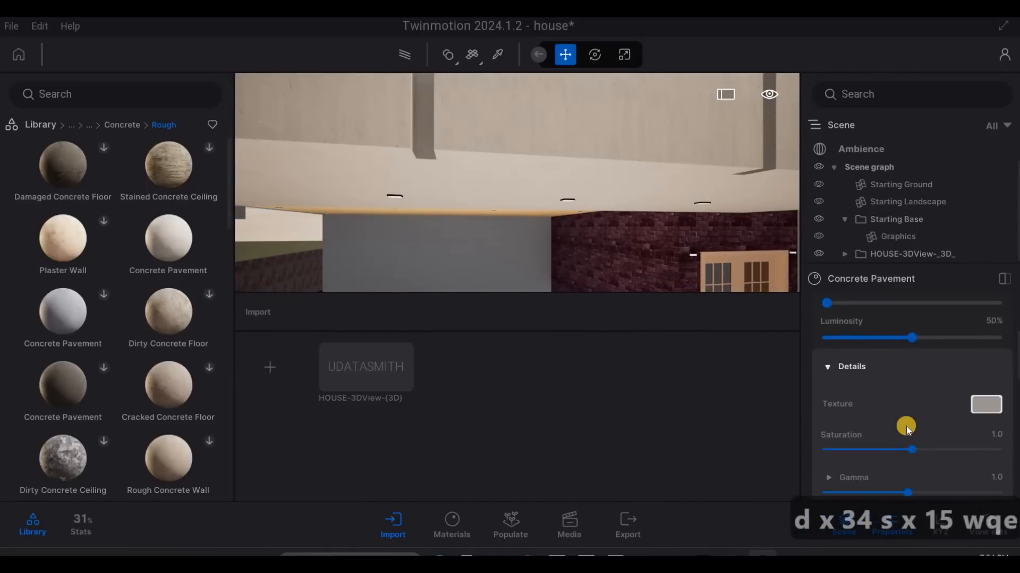
{"action": "scroll", "coordinate": [900, 421], "scroll_direction": "up", "scroll_amount": 5}
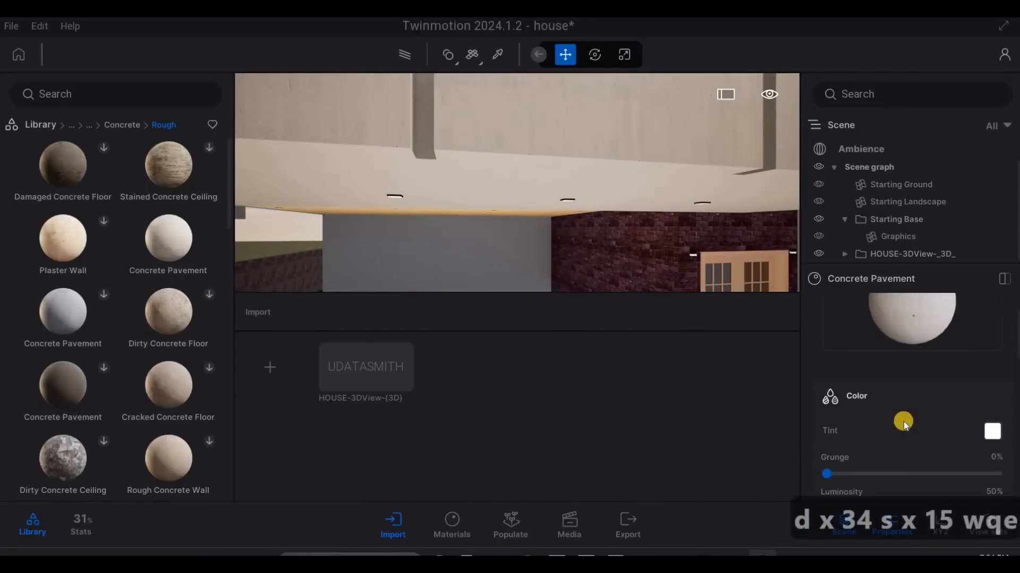
{"action": "scroll", "coordinate": [903, 423], "scroll_direction": "down", "scroll_amount": 10}
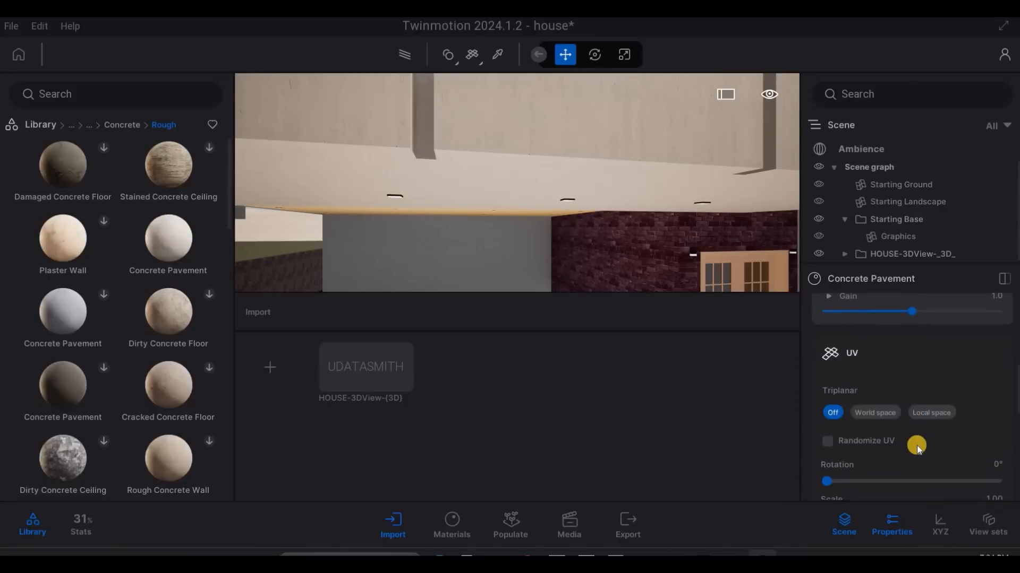
{"action": "left_click", "coordinate": [914, 449]}
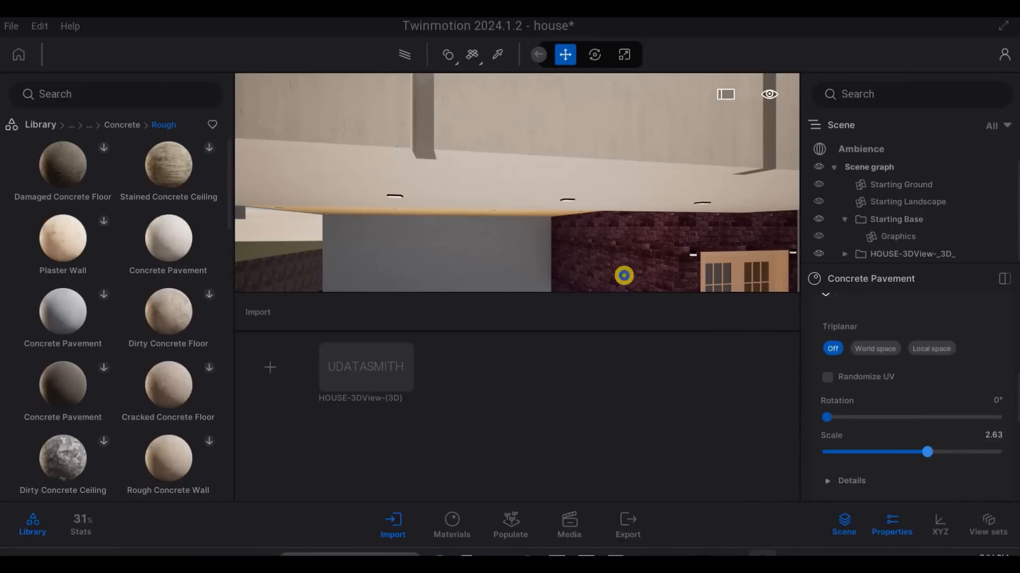
- Examine the rescaled concrete on the balcony's front edge and along the carport's side wall and ceiling
{"action": "key", "text": "s"}
{"action": "key", "text": "a"}
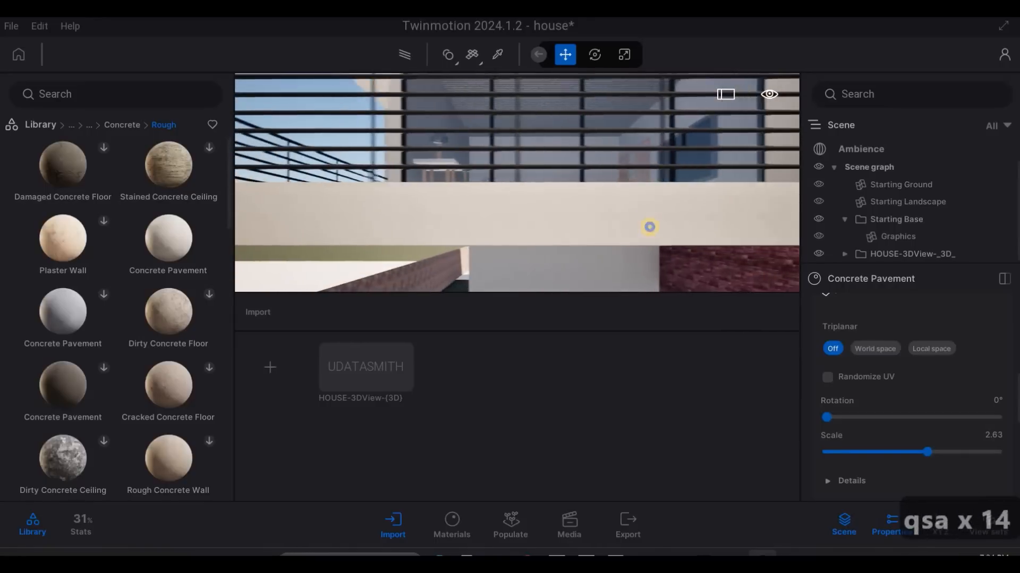
{"action": "key", "text": "w"}
{"action": "key", "text": "e"}
{"action": "key", "text": "e"}
{"action": "key", "text": "e"}
{"action": "key", "text": "e"}
{"action": "key", "text": "e"}
{"action": "key", "text": "e"}
{"action": "key", "text": "e"}
{"action": "key", "text": "e"}
{"action": "key", "text": "e"}
{"action": "key", "text": "e"}
{"action": "key", "text": "e"}
{"action": "key", "text": "e"}
{"action": "key", "text": "e"}
{"action": "key", "text": "e"}
{"action": "key", "text": "e"}
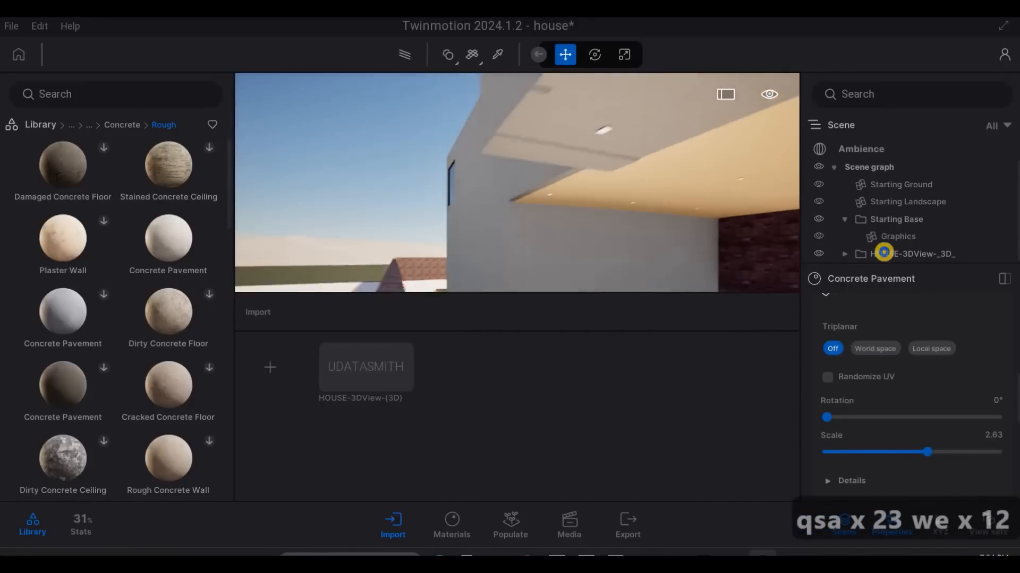
{"action": "key", "text": "e"}
{"action": "key", "text": "e"}
{"action": "key", "text": "e"}
{"action": "key", "text": "e"}
{"action": "key", "text": "e"}
{"action": "key", "text": "e"}
{"action": "key", "text": "e"}
{"action": "key", "text": "q"}
{"action": "key", "text": "q"}
{"action": "key", "text": "q"}
{"action": "key", "text": "q"}
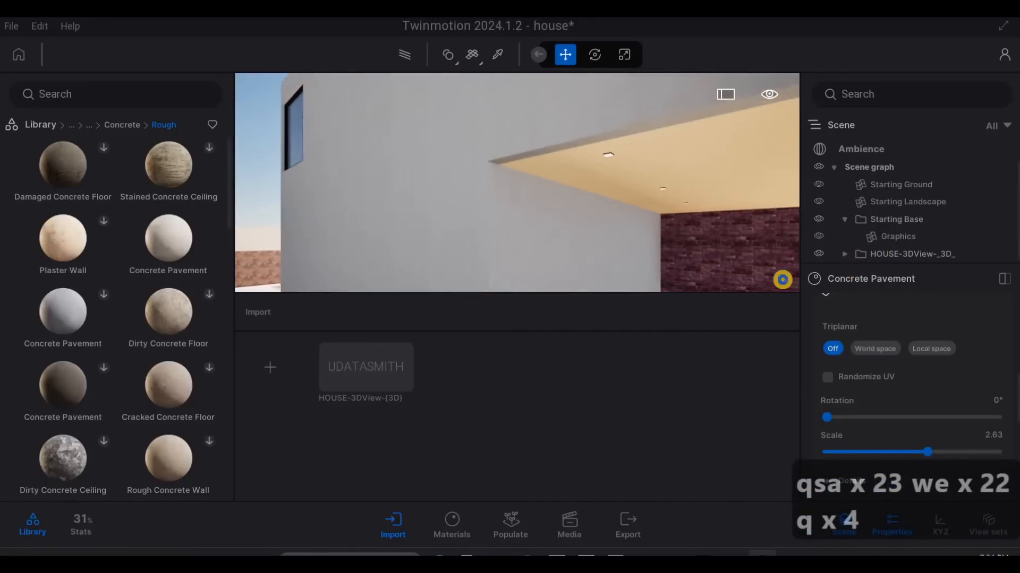
- Examine the concrete surfaces around the balcony, the upper windows and the raised roof from close by
{"action": "key", "text": "s"}
{"action": "key", "text": "q"}
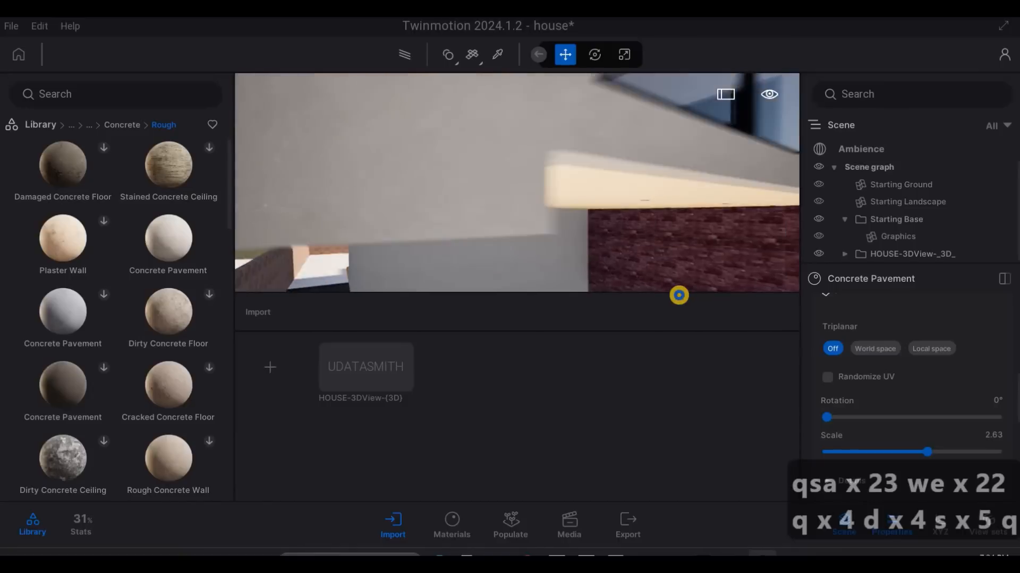
{"action": "key", "text": "q"}
{"action": "key", "text": "q"}
{"action": "key", "text": "q"}
{"action": "key", "text": "q"}
{"action": "key", "text": "q"}
{"action": "key", "text": "q"}
{"action": "key", "text": "q"}
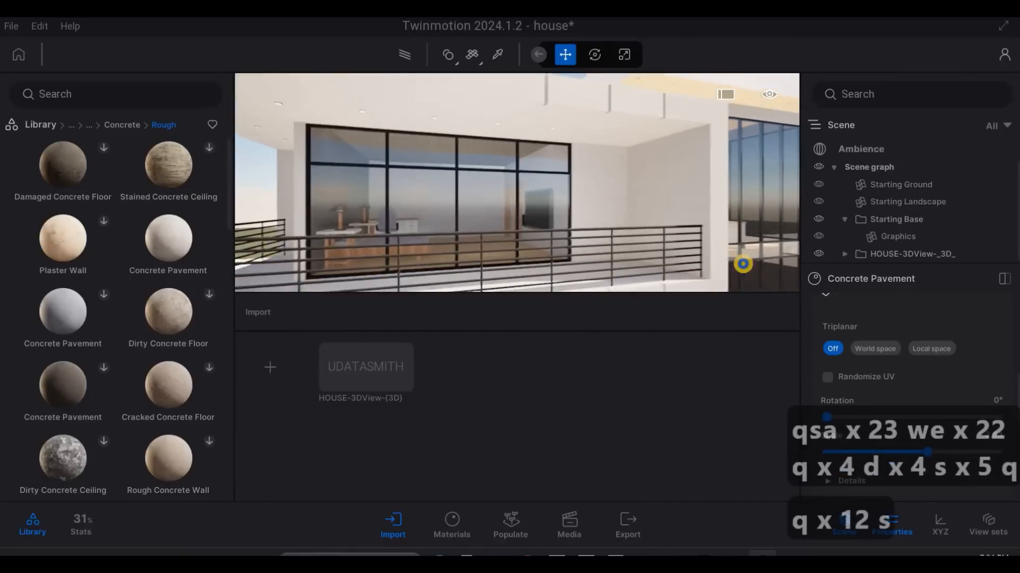
{"action": "key", "text": "s"}
{"action": "key", "text": "s"}
{"action": "key", "text": "s"}
{"action": "key", "text": "s"}
{"action": "key", "text": "s"}
{"action": "key", "text": "s"}
{"action": "key", "text": "e"}
{"action": "key", "text": "d"}
{"action": "key", "text": "w"}
{"action": "key", "text": "w"}
{"action": "key", "text": "w"}
{"action": "key", "text": "w"}
{"action": "key", "text": "w"}
{"action": "key", "text": "w"}
{"action": "key", "text": "q"}
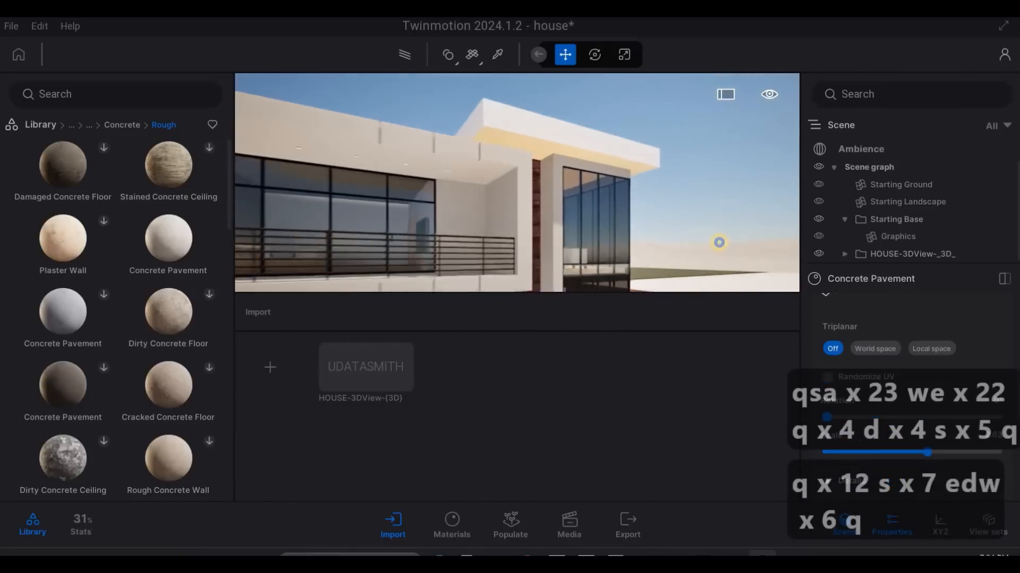
{"action": "key", "text": "4"}
{"action": "key", "text": "q"}
{"action": "key", "text": "w"}
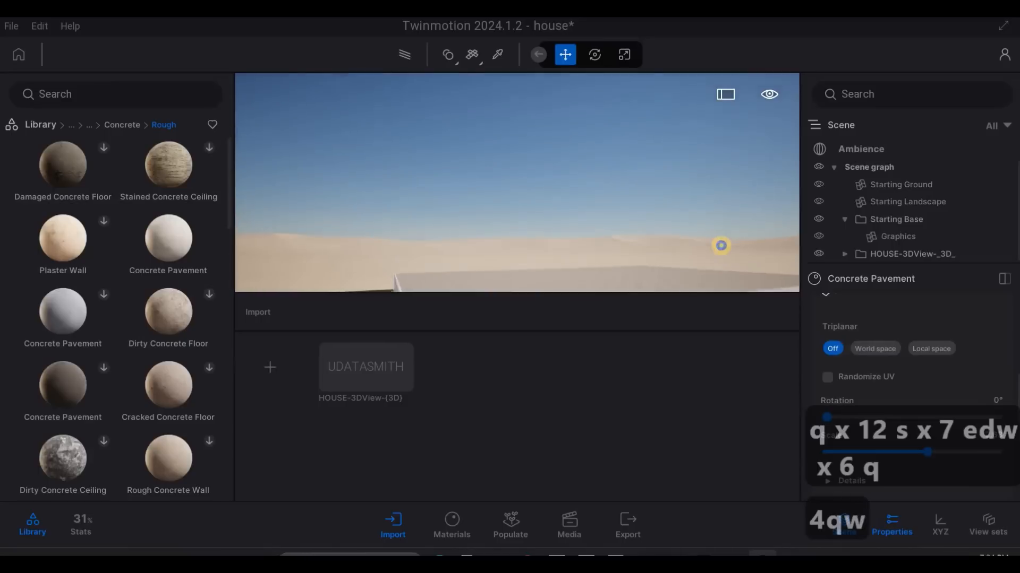
{"action": "key", "text": "e"}
{"action": "key", "text": "q"}
{"action": "key", "text": "e"}
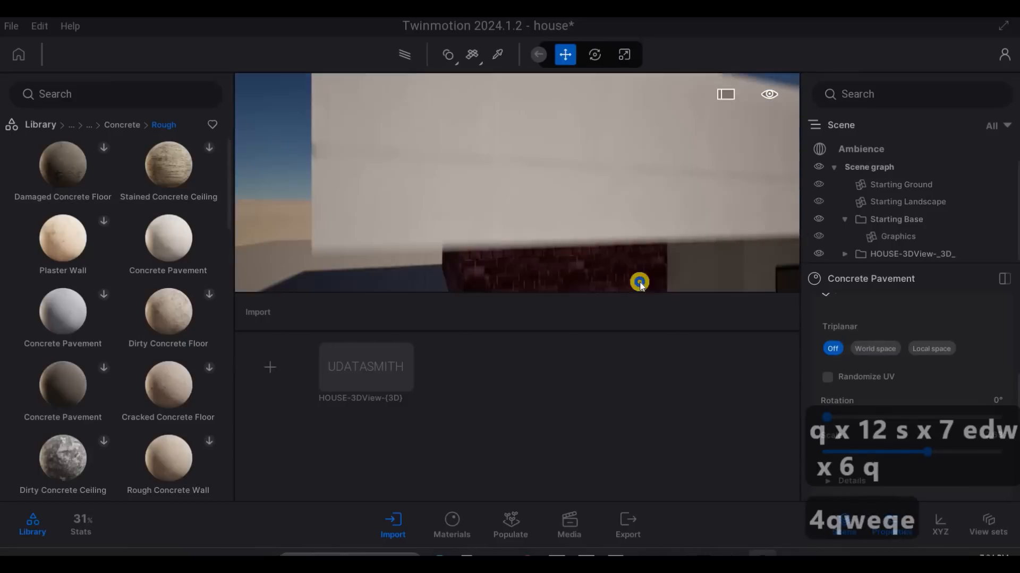
- Examine the whole front facade from a distance, including the gate, brick entrance wall and tall windows
{"action": "key", "text": "s"}
{"action": "key", "text": "s"}
{"action": "key", "text": "s"}
{"action": "key", "text": "s"}
{"action": "key", "text": "s"}
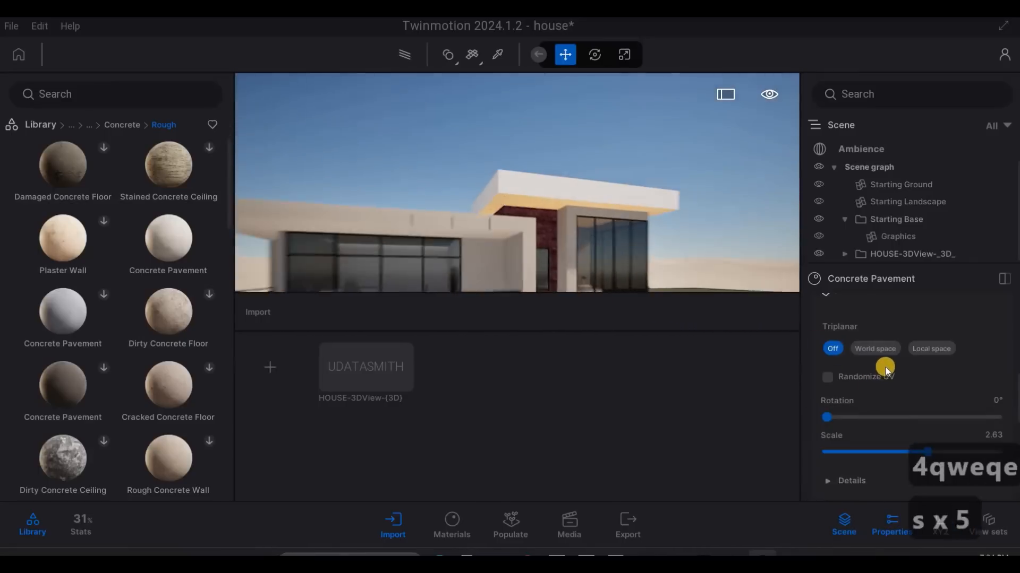
{"action": "key", "text": "s"}
{"action": "key", "text": "s"}
{"action": "key", "text": "s"}
{"action": "key", "text": "s"}
{"action": "key", "text": "s"}
{"action": "key", "text": "s"}
{"action": "key", "text": "s"}
{"action": "key", "text": "a"}
{"action": "key", "text": "e"}
{"action": "scroll", "coordinate": [884, 367], "scroll_direction": "down", "scroll_amount": 5}
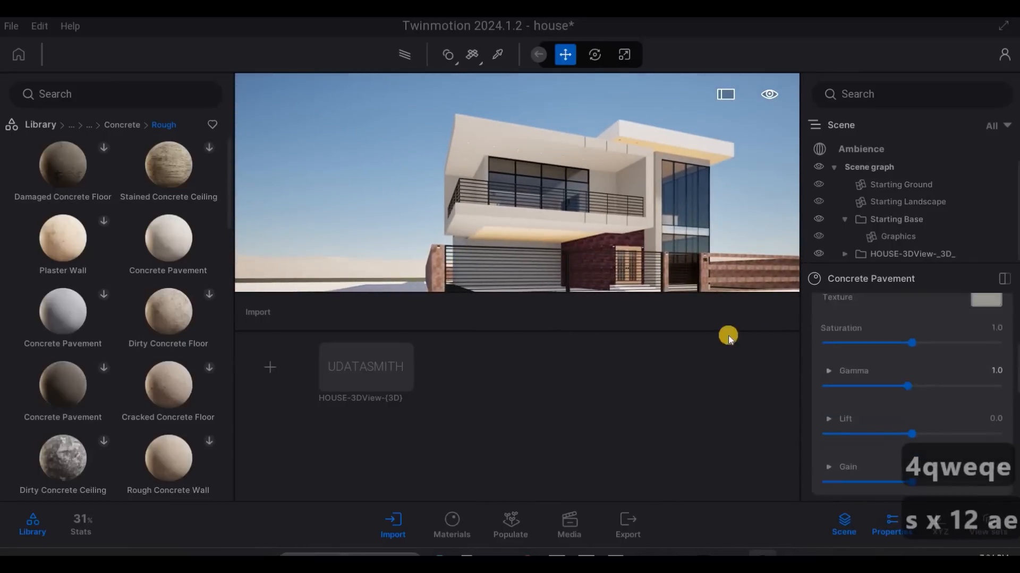
{"action": "key", "text": "s"}
{"action": "key", "text": "d"}
{"action": "key", "text": "a"}
{"action": "key", "text": "q"}
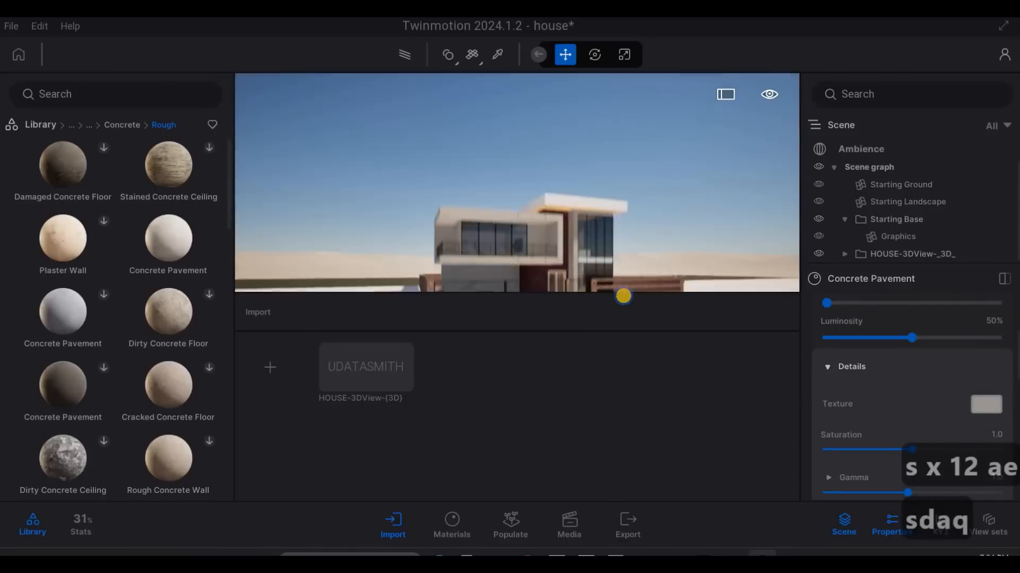
{"action": "key", "text": "e"}
{"action": "key", "text": "s"}
{"action": "key", "text": "e"}
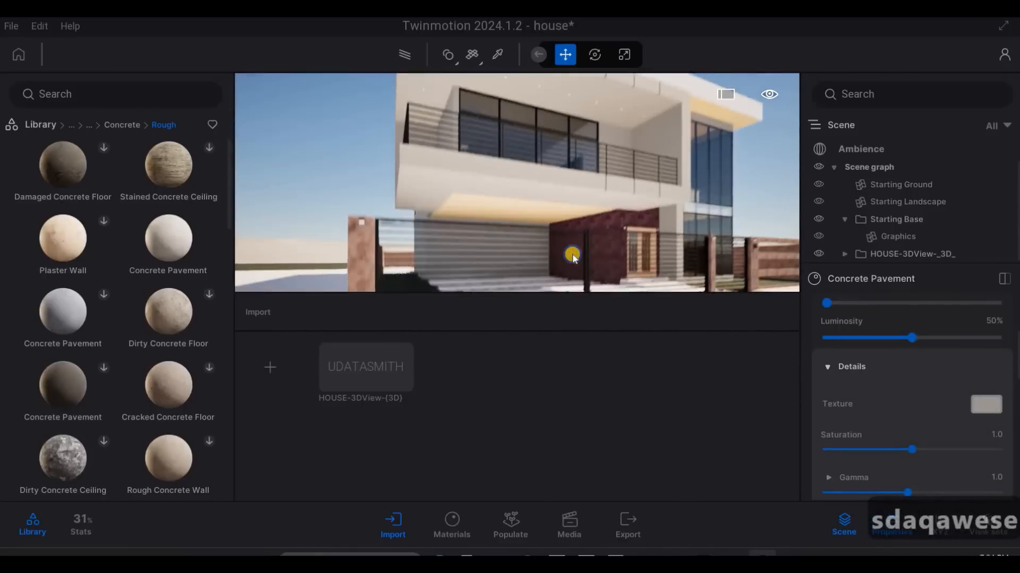
{"action": "key", "text": "w"}
{"action": "key", "text": "d"}
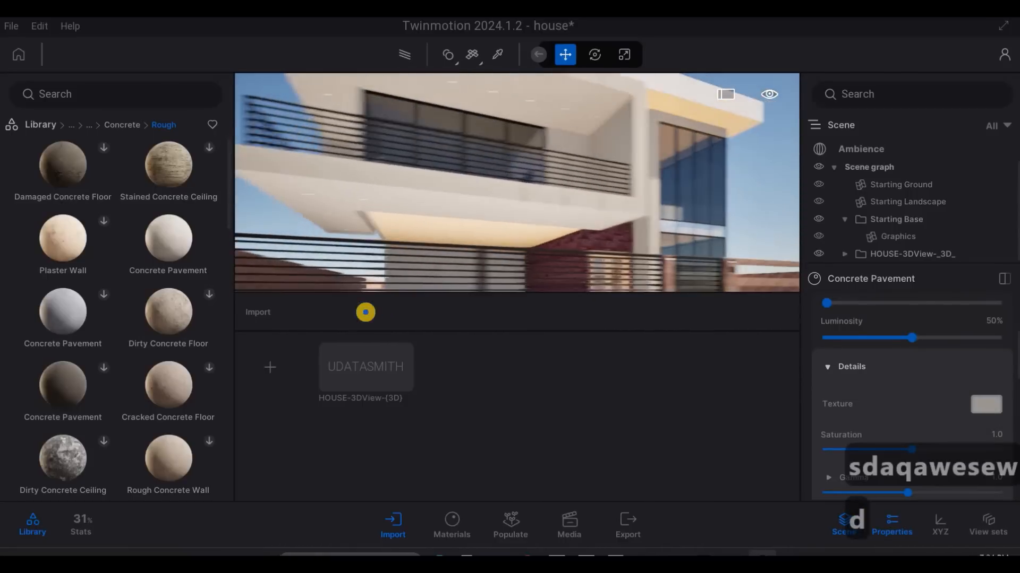
{"action": "key", "text": "d"}
{"action": "key", "text": "w"}
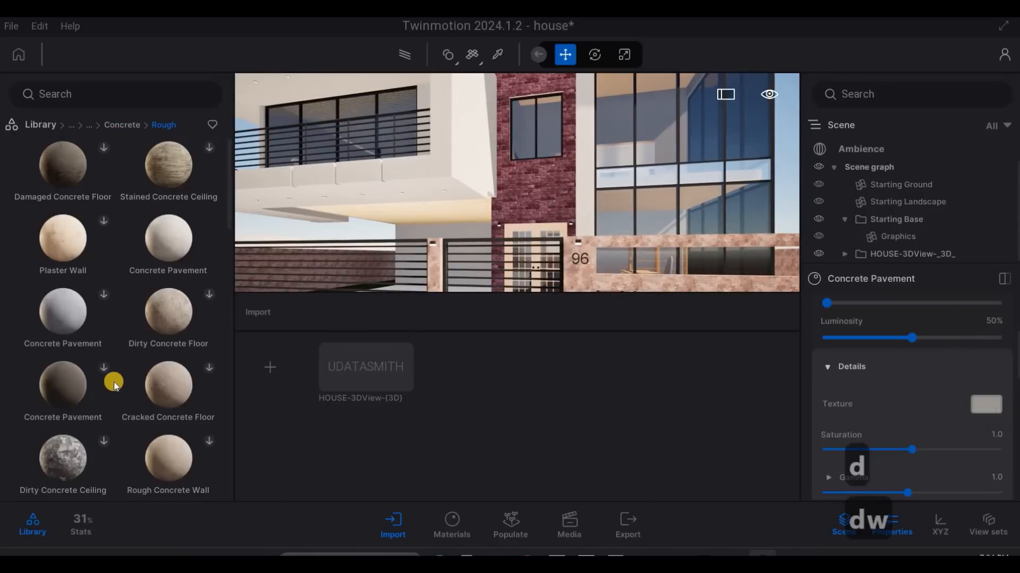
- Open the Limestone category of the Stone surfaces and download the dark brown Öländsk Limestone material
{"action": "scroll", "coordinate": [140, 151], "scroll_direction": "down", "scroll_amount": 3}
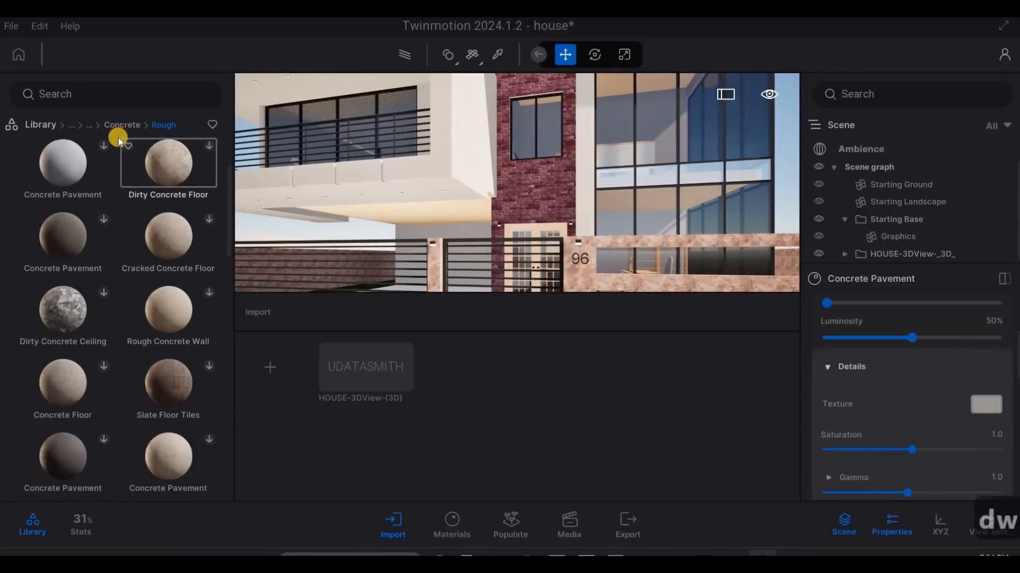
{"action": "left_click", "coordinate": [91, 128]}
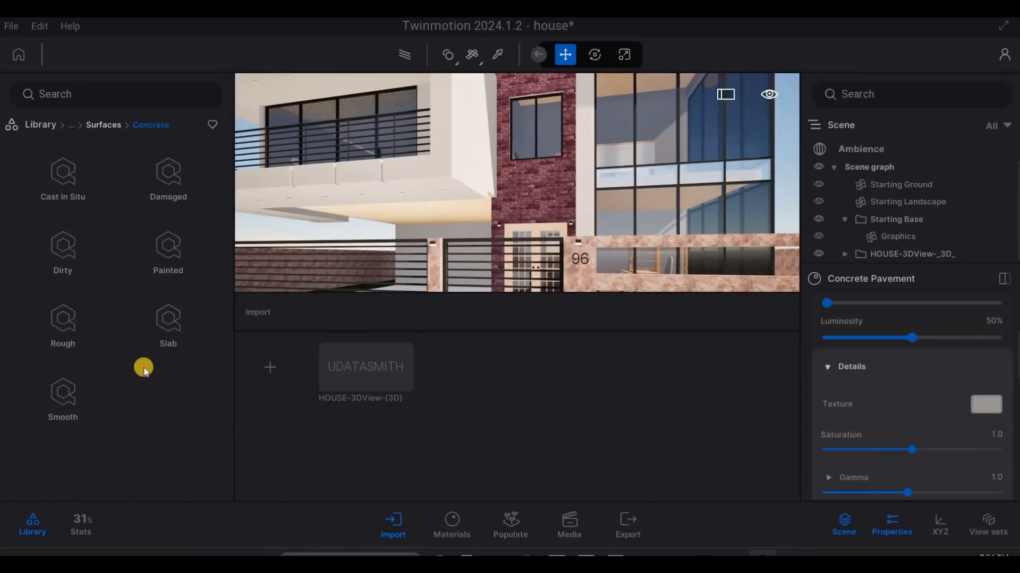
{"action": "scroll", "coordinate": [63, 393], "scroll_direction": "down", "scroll_amount": 1}
{"action": "left_click", "coordinate": [62, 392]}
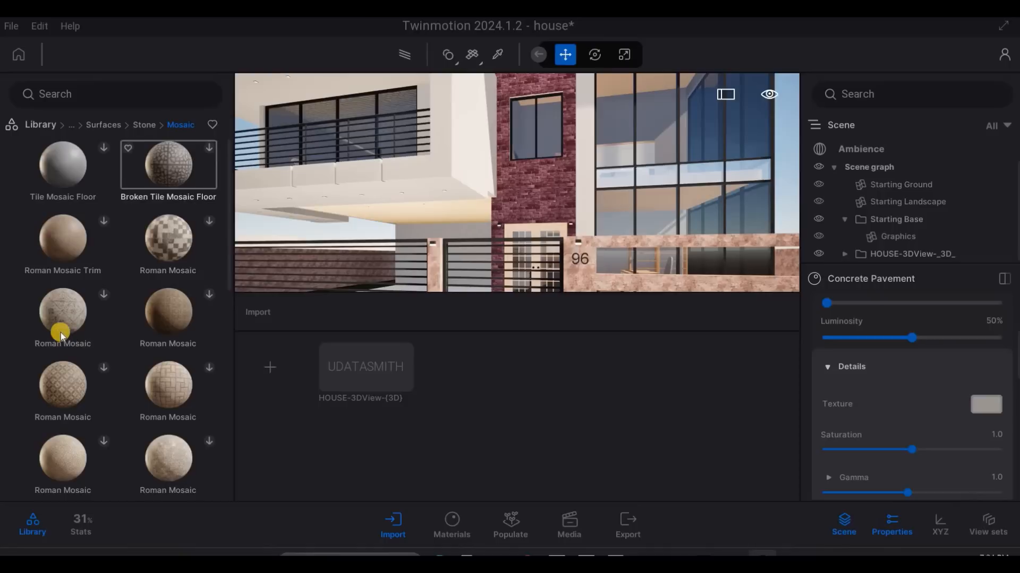
{"action": "left_click", "coordinate": [70, 328]}
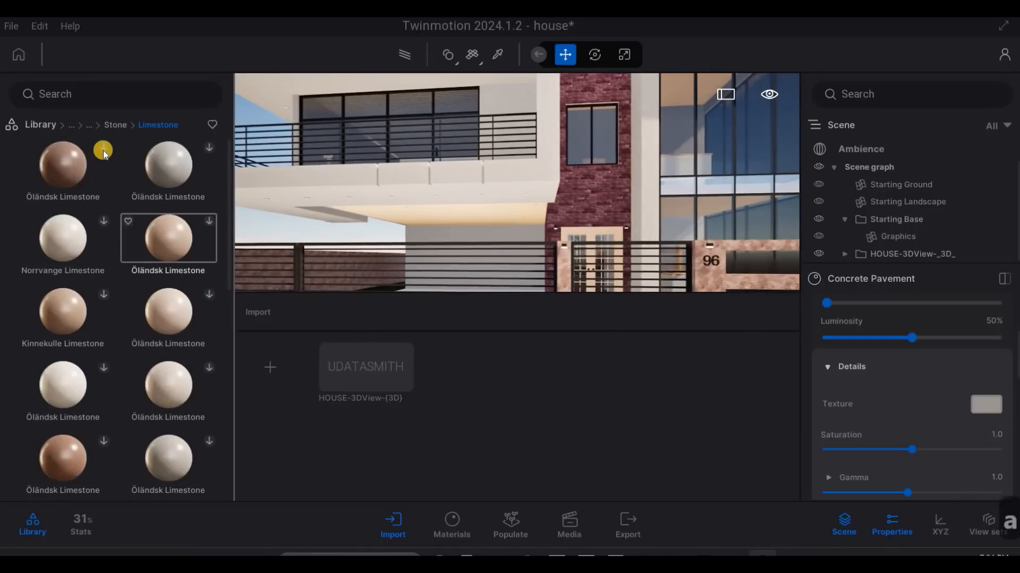
- Apply the dark brown Öländsk Limestone material to the brick wall around the entrance door
{"action": "key", "text": "d"}
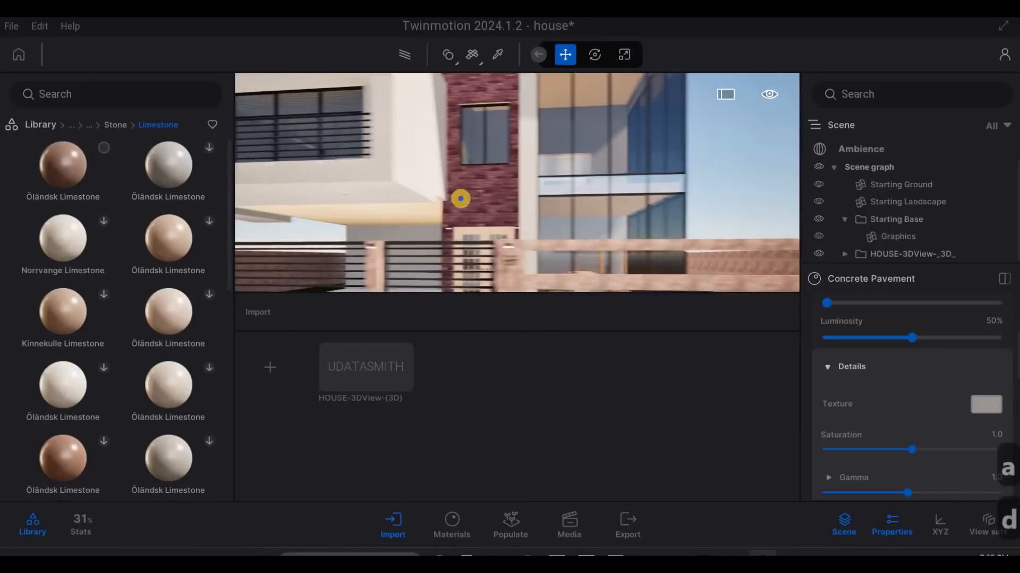
{"action": "key", "text": "w"}
{"action": "key", "text": "a"}
{"action": "key", "text": "w"}
{"action": "key", "text": "a"}
{"action": "left_click_drag", "start_coordinate": [156, 171], "coordinate": [488, 211]}
- Examine the limestone entrance wall from the gate and up close beside the double door
{"action": "key", "text": "s"}
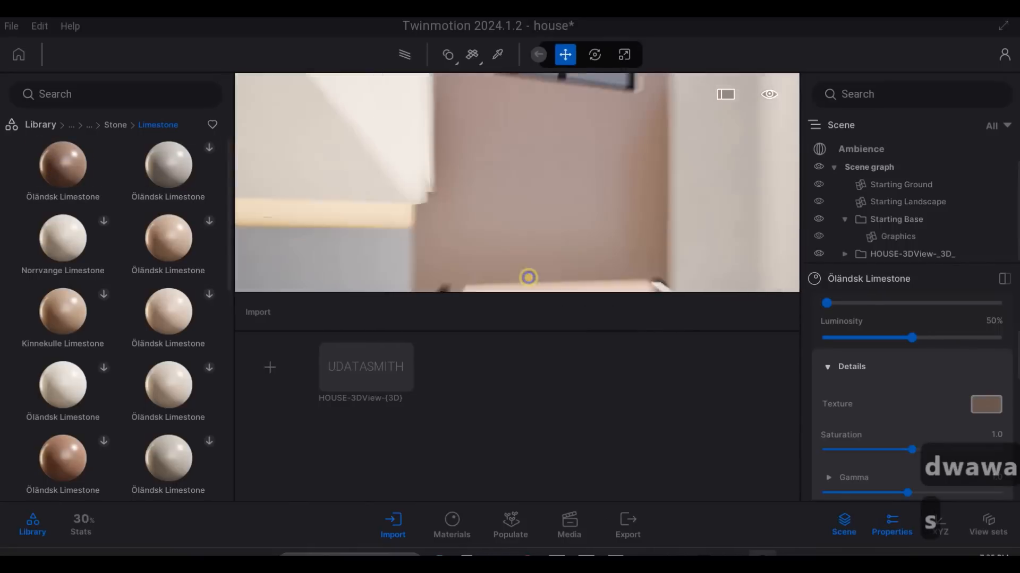
{"action": "key", "text": "a"}
{"action": "key", "text": "w"}
{"action": "key", "text": "d"}
{"action": "key", "text": "d"}
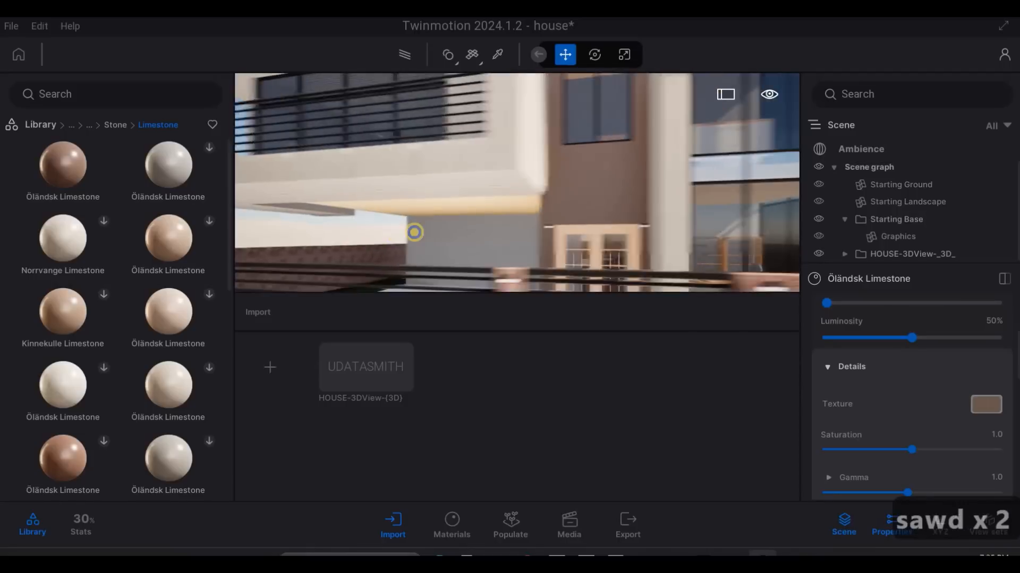
{"action": "key", "text": "w"}
{"action": "key", "text": "w"}
{"action": "key", "text": "a"}
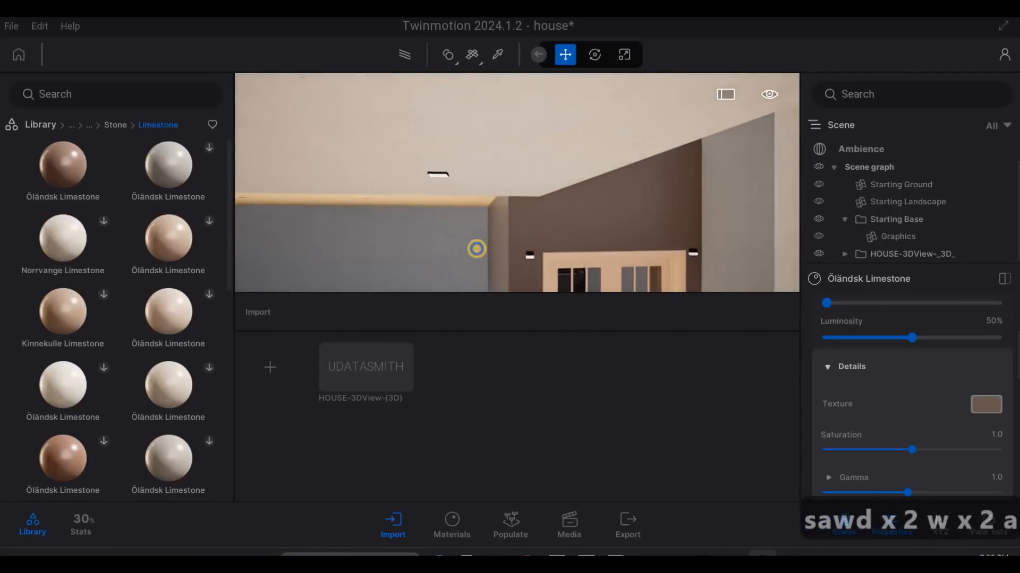
{"action": "key", "text": "w"}
{"action": "key", "text": "e"}
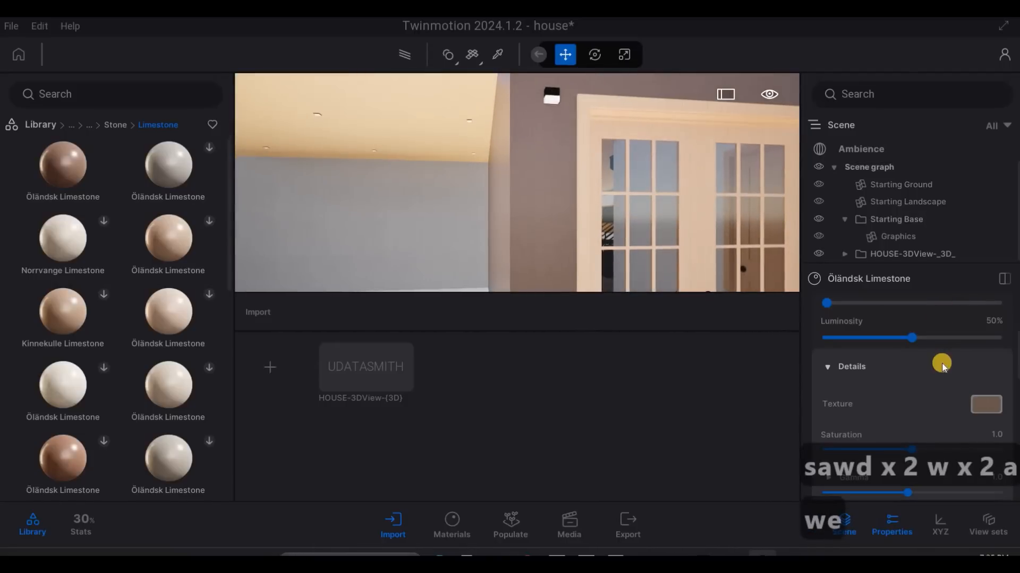
- Tint the Öländsk Limestone material grey with RGB 182, 182, 182 and check it beside the entrance door
{"action": "scroll", "coordinate": [941, 366], "scroll_direction": "up", "scroll_amount": 4}
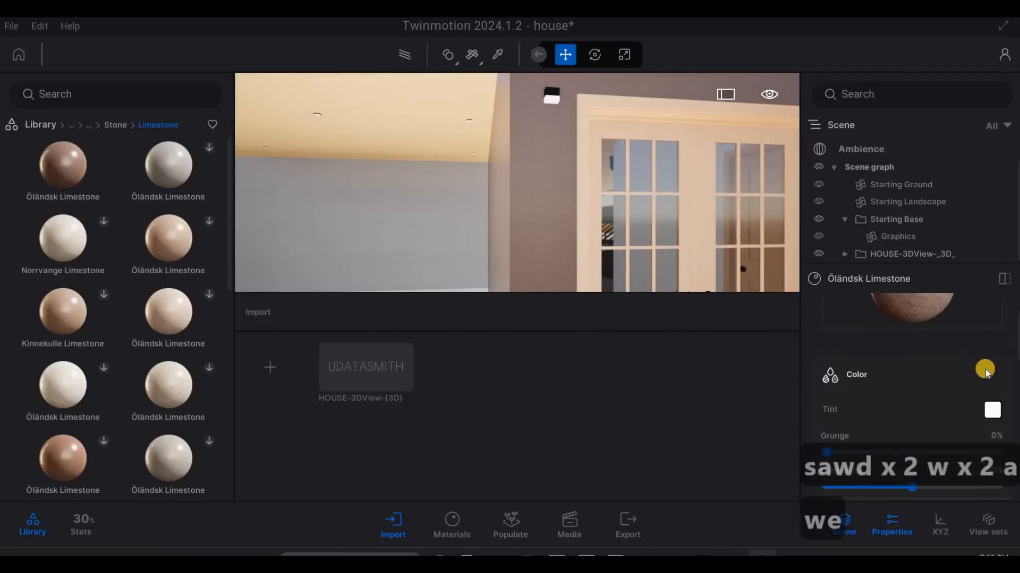
{"action": "scroll", "coordinate": [985, 372], "scroll_direction": "down", "scroll_amount": 1}
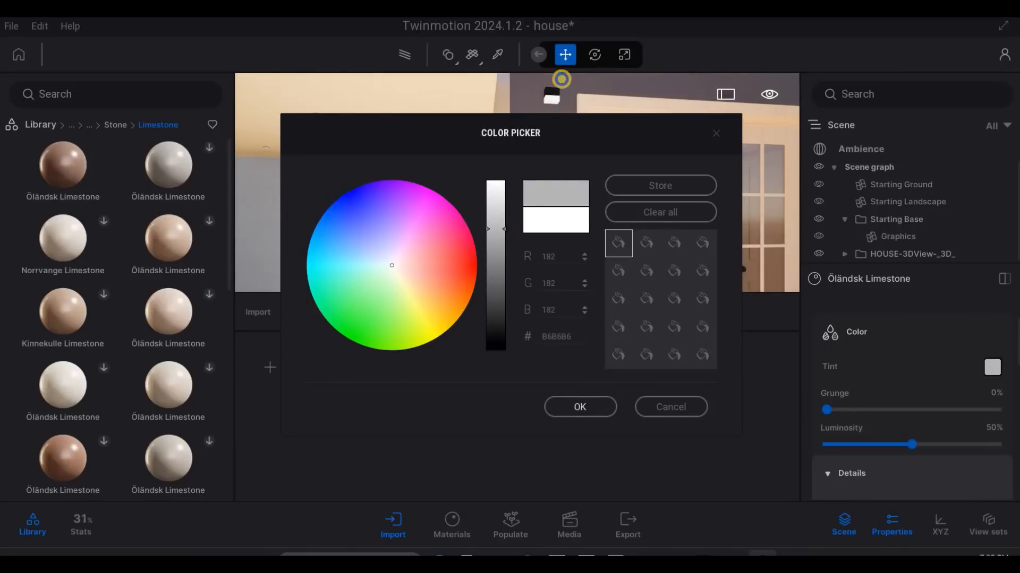
{"action": "left_click", "coordinate": [561, 79]}
{"action": "key", "text": "s"}
{"action": "key", "text": "s"}
{"action": "key", "text": "w"}
{"action": "key", "text": "w"}
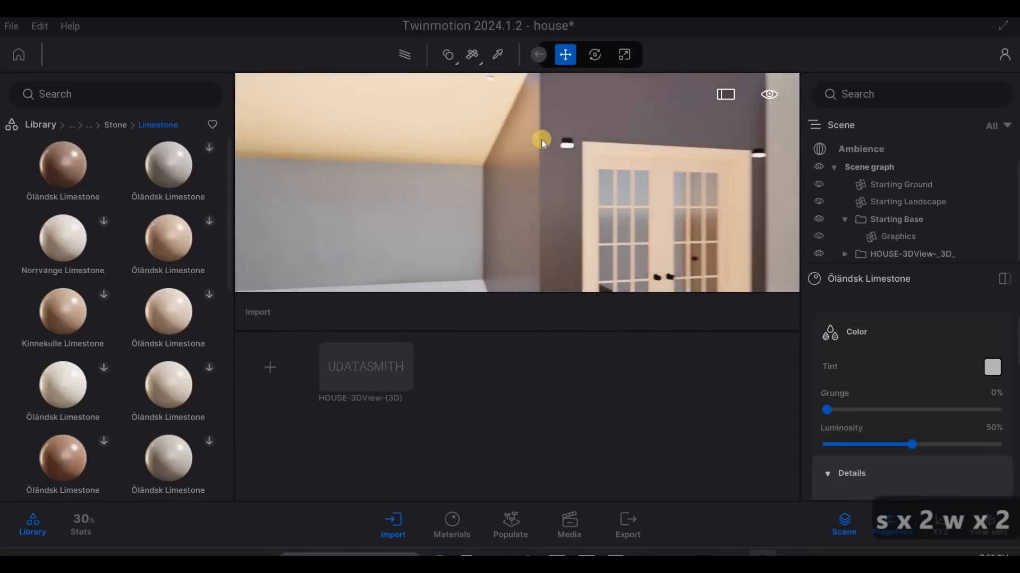
- Open the Wood category of the library's materials
{"action": "key", "text": "a"}
{"action": "key", "text": "s"}
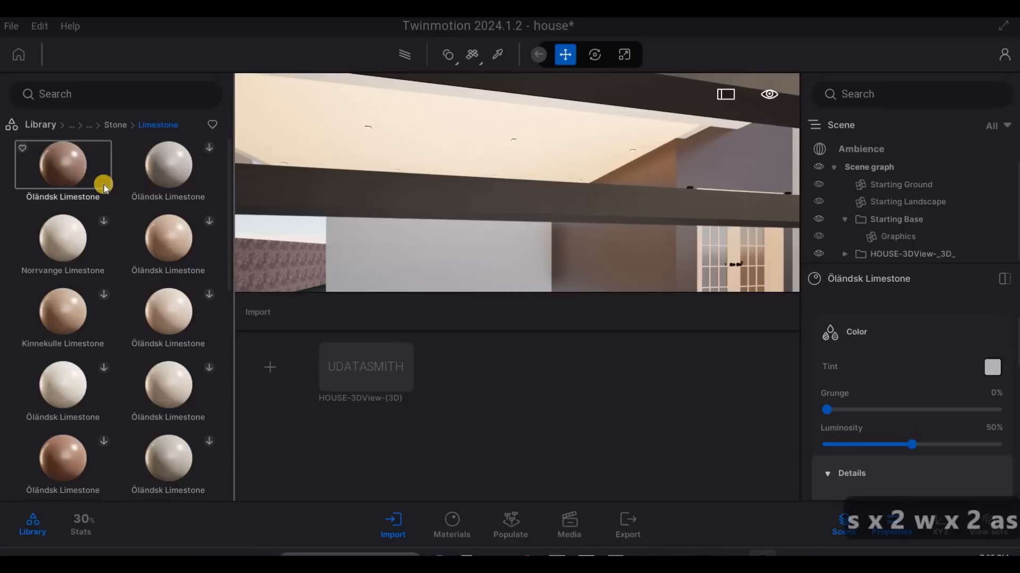
{"action": "left_click", "coordinate": [41, 124]}
{"action": "left_click", "coordinate": [186, 218]}
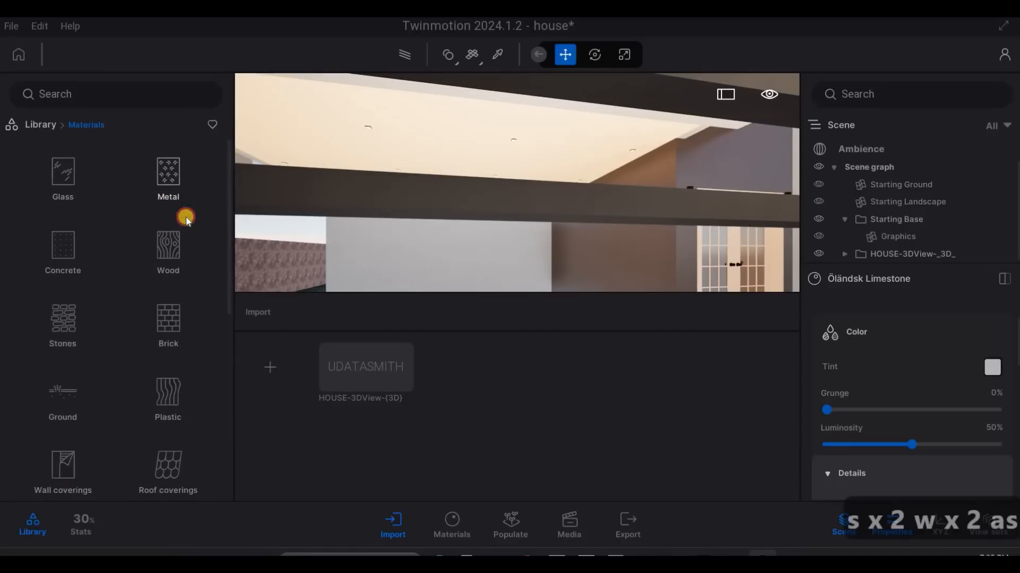
{"action": "left_click", "coordinate": [168, 247]}
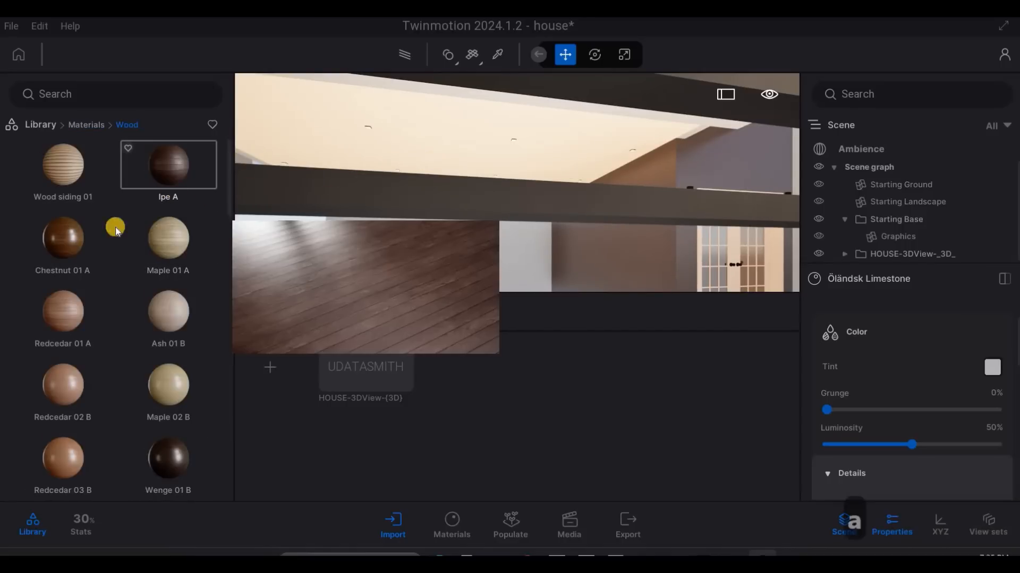
- Apply the Olive 02 G wood to the carport ceiling and set its texture scale to 3.08
{"action": "scroll", "coordinate": [165, 287], "scroll_direction": "down", "scroll_amount": 2}
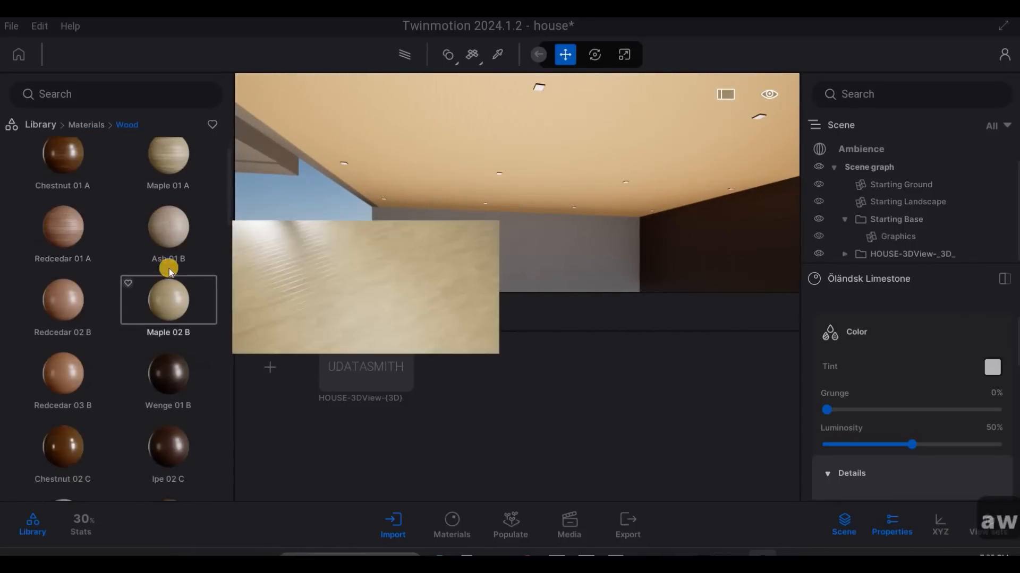
{"action": "scroll", "coordinate": [164, 308], "scroll_direction": "down", "scroll_amount": 3}
{"action": "scroll", "coordinate": [154, 416], "scroll_direction": "down", "scroll_amount": 10}
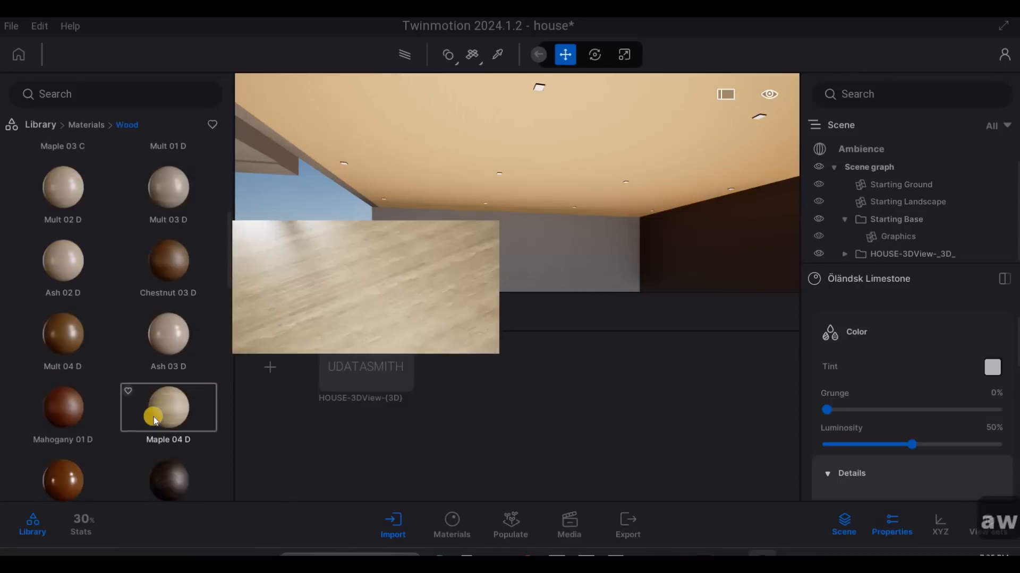
{"action": "scroll", "coordinate": [79, 323], "scroll_direction": "down", "scroll_amount": 6}
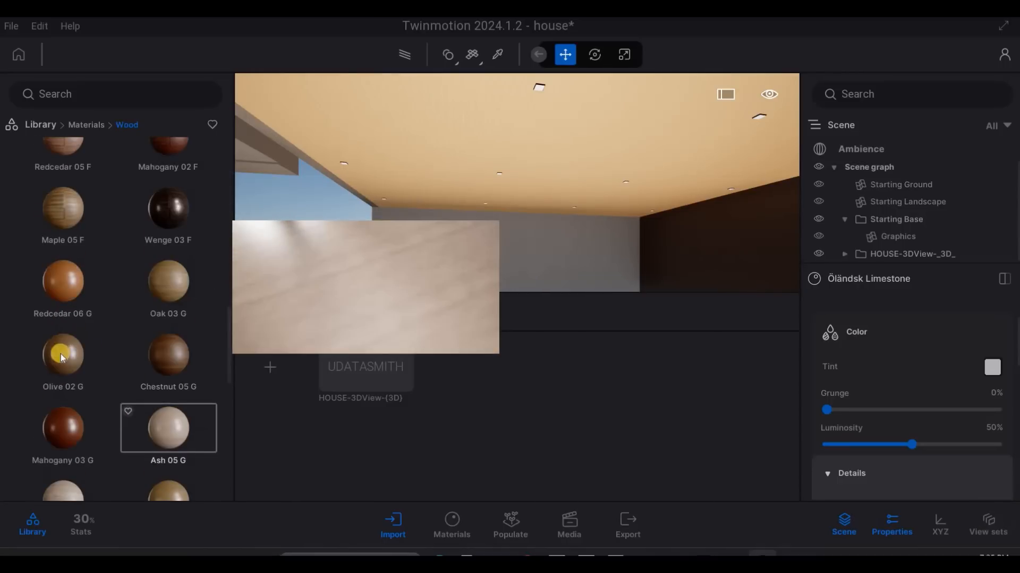
{"action": "left_click_drag", "start_coordinate": [463, 168], "coordinate": [475, 155]}
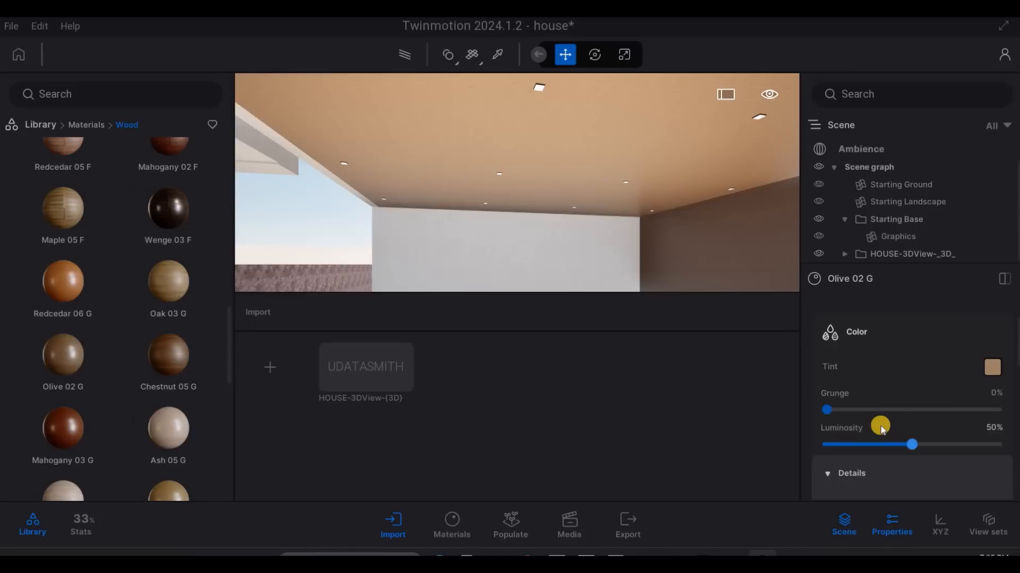
{"action": "scroll", "coordinate": [891, 428], "scroll_direction": "down", "scroll_amount": 4}
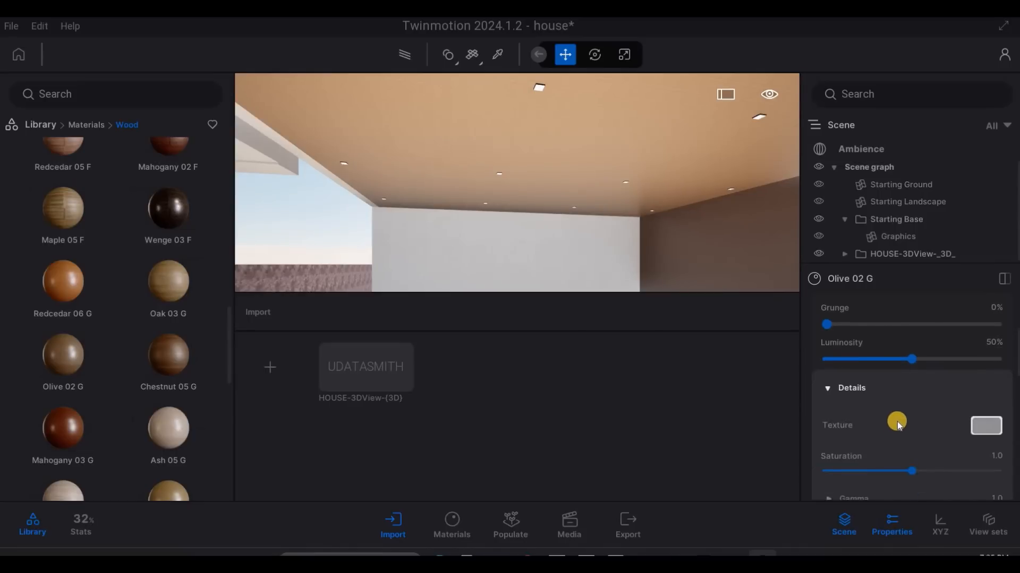
{"action": "scroll", "coordinate": [901, 424], "scroll_direction": "down", "scroll_amount": 8}
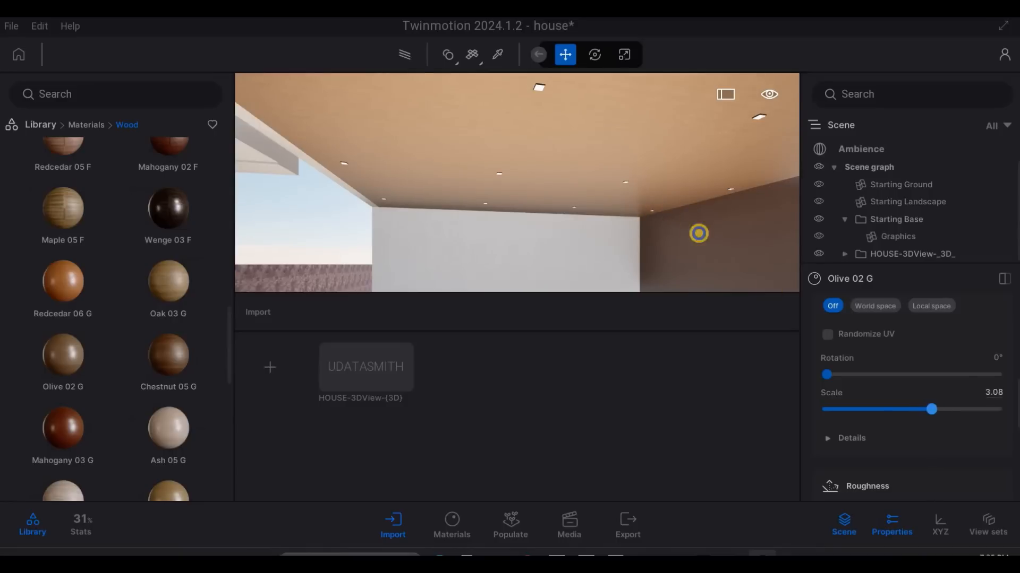
- Examine the wood finish from the carport, the front facade and around the corner of the upper roof overhang
{"action": "key", "text": "s"}
{"action": "key", "text": "a"}
{"action": "key", "text": "w"}
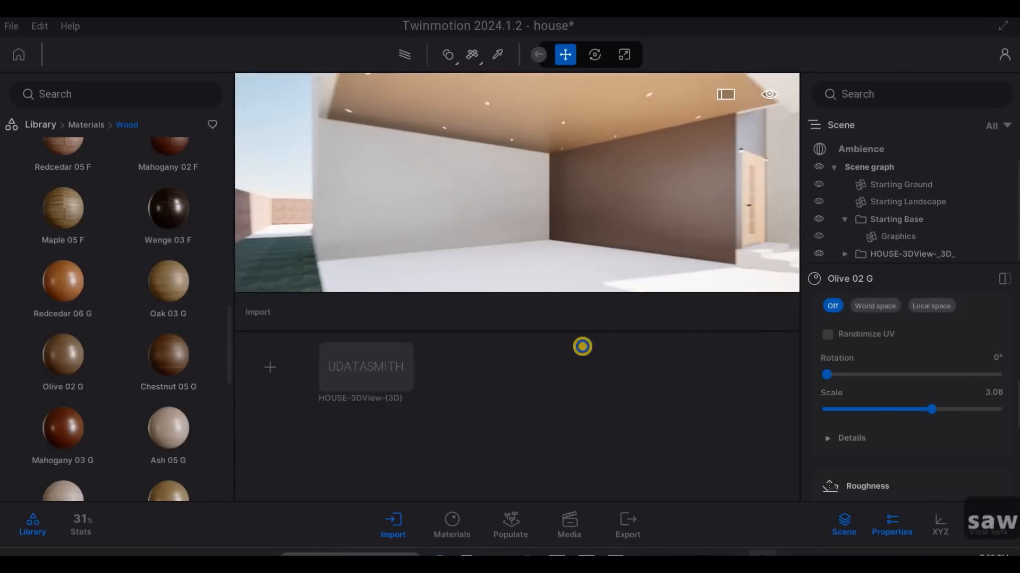
{"action": "key", "text": "d"}
{"action": "key", "text": "d"}
{"action": "key", "text": "d"}
{"action": "key", "text": "d"}
{"action": "key", "text": "s"}
{"action": "key", "text": "q"}
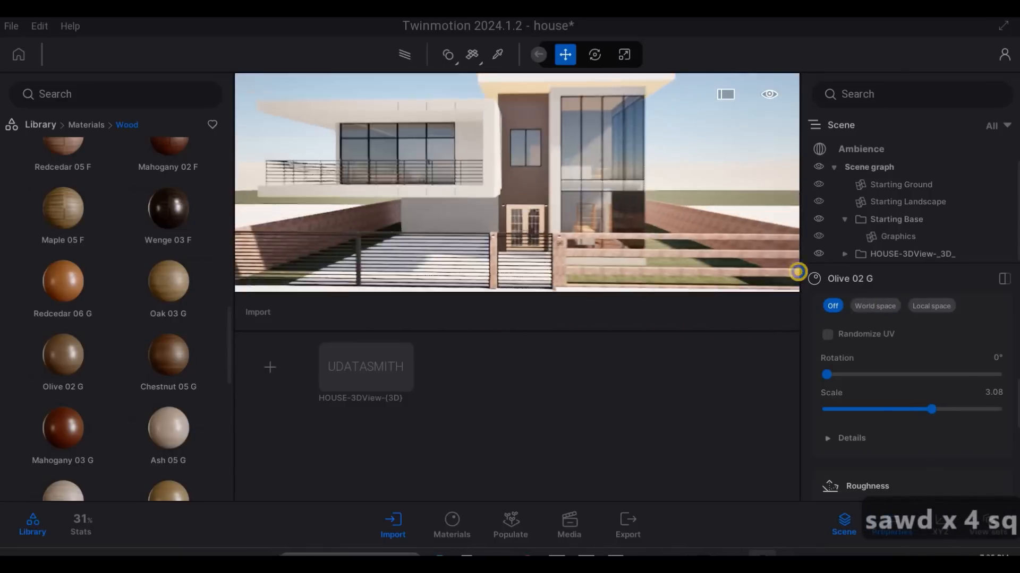
{"action": "key", "text": "a"}
{"action": "key", "text": "w"}
{"action": "key", "text": "q"}
{"action": "key", "text": "w"}
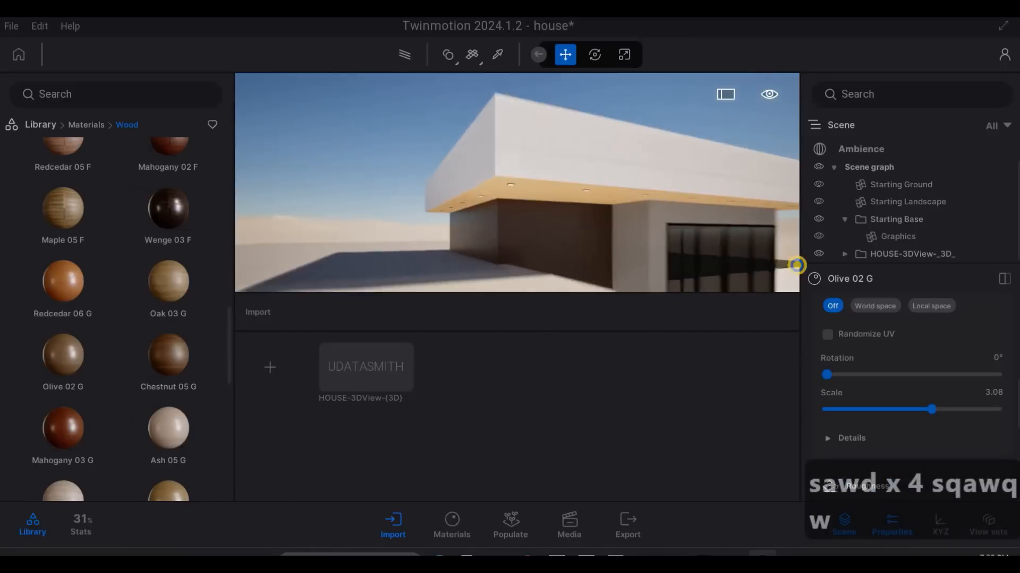
{"action": "key", "text": "q"}
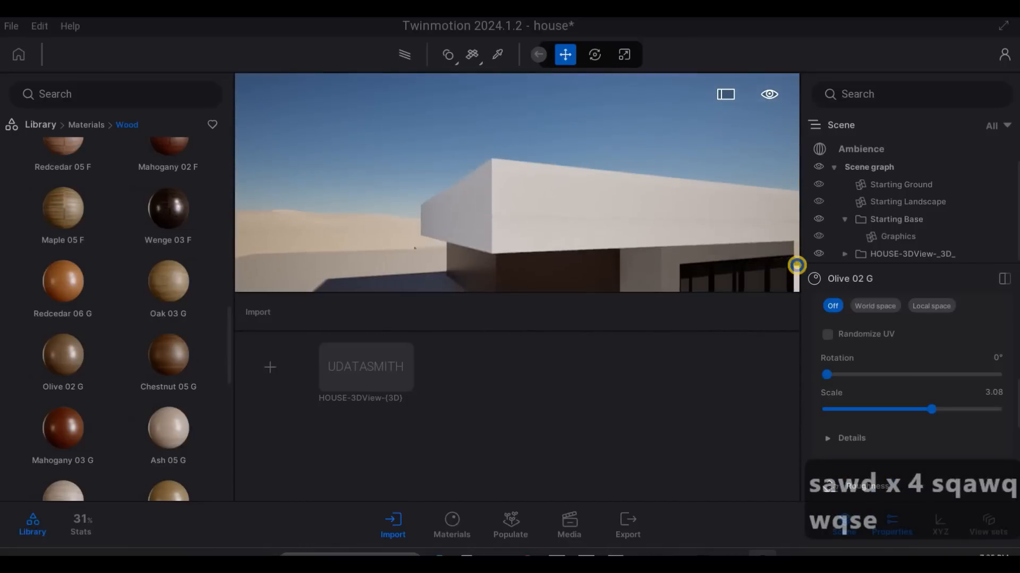
{"action": "key", "text": "w"}
{"action": "key", "text": "d"}
{"action": "key", "text": "s"}
{"action": "key", "text": "a"}
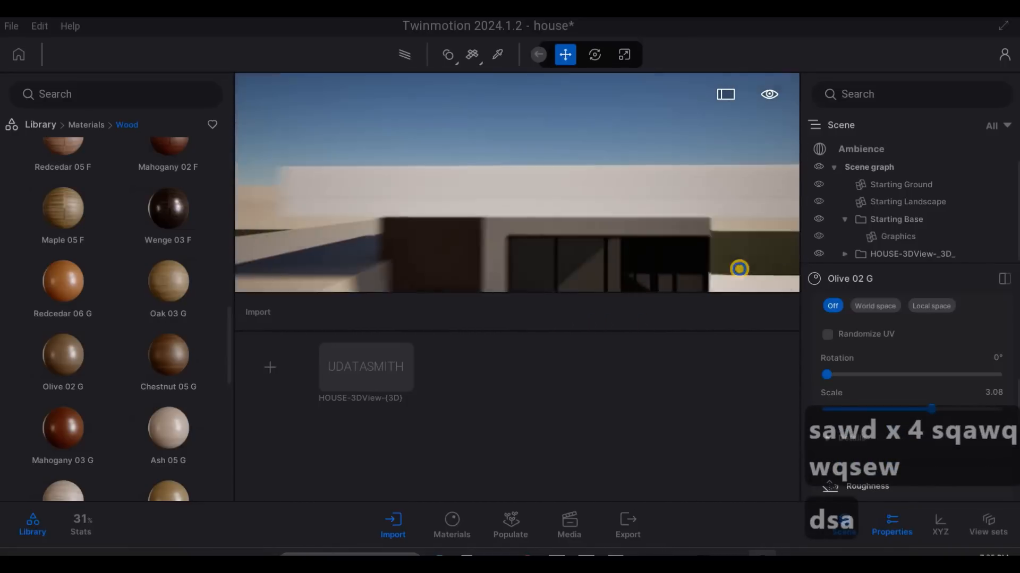
- Inspect the front facade again and check the wood grain of the carport ceiling up close
{"action": "key", "text": "e"}
{"action": "key", "text": "d"}
{"action": "key", "text": "e"}
{"action": "key", "text": "d"}
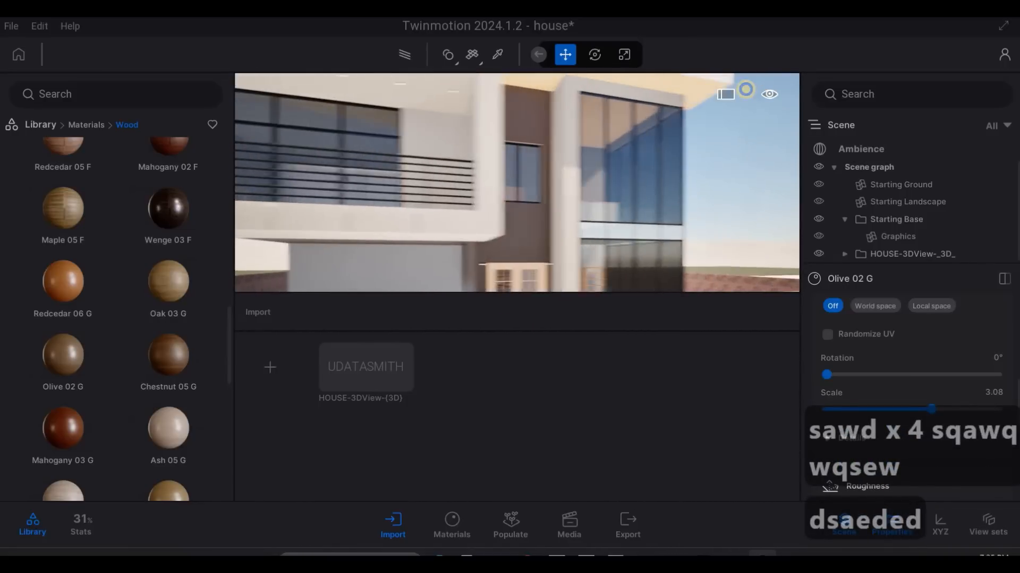
{"action": "key", "text": "w"}
{"action": "key", "text": "w"}
{"action": "key", "text": "q"}
{"action": "key", "text": "a"}
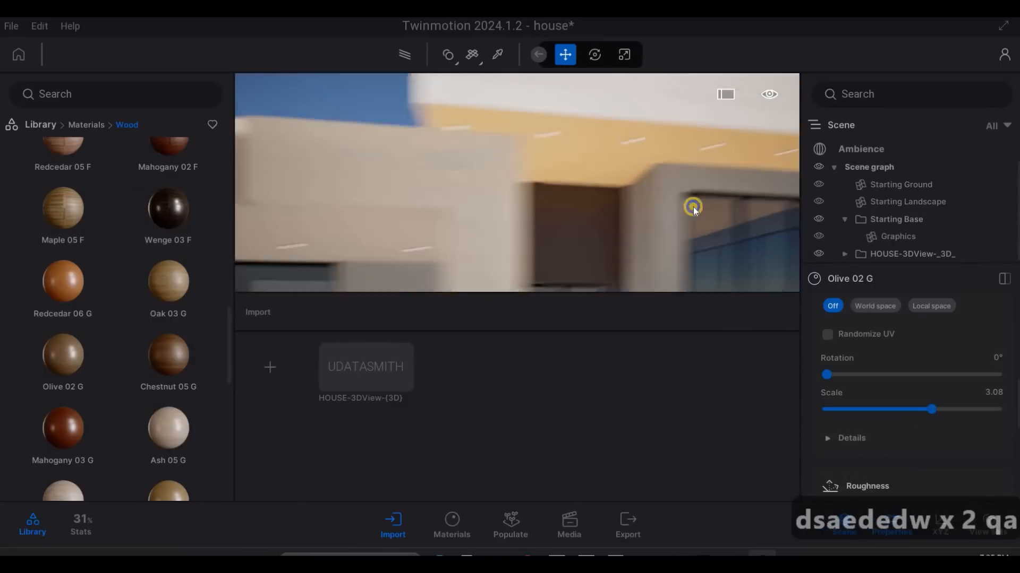
{"action": "key", "text": "e"}
{"action": "key", "text": "e"}
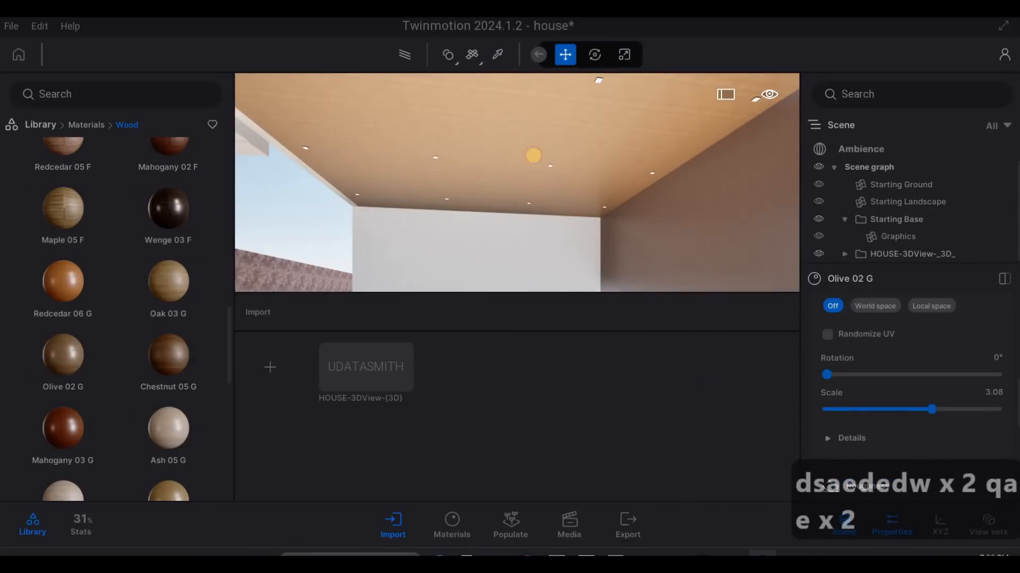
- Pick the material of the upper roof overhang's soffit to inspect its properties
{"action": "key", "text": "d"}
{"action": "key", "text": "w"}
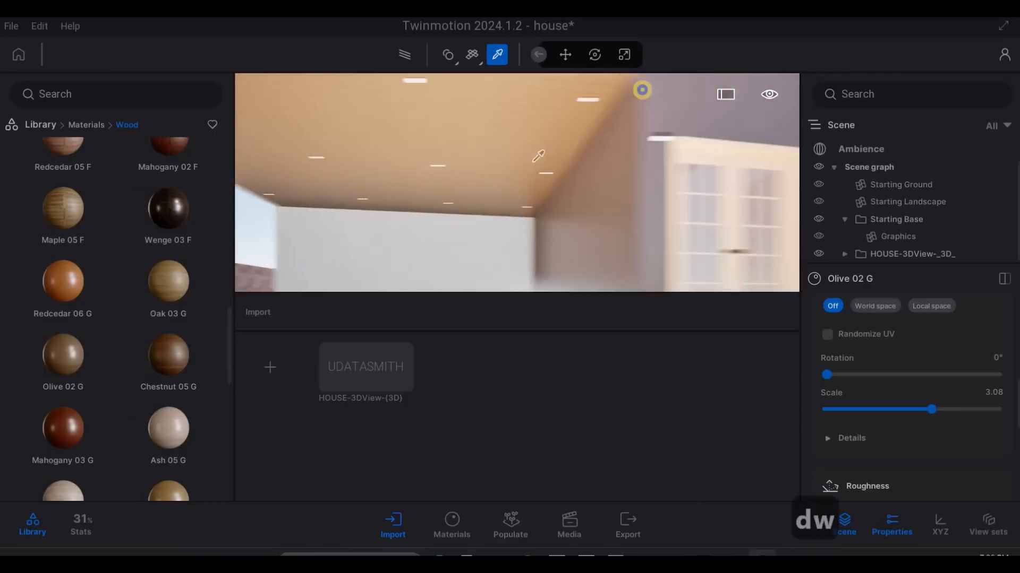
{"action": "key", "text": "q"}
{"action": "key", "text": "s"}
{"action": "key", "text": "q"}
{"action": "key", "text": "w"}
{"action": "key", "text": "d"}
{"action": "key", "text": "s"}
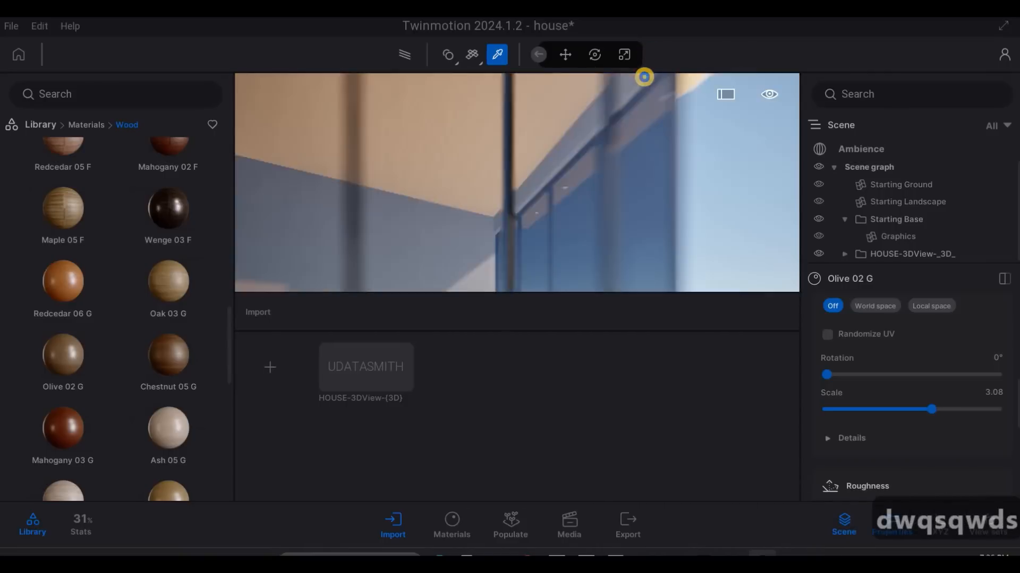
{"action": "key", "text": "w"}
{"action": "key", "text": "q"}
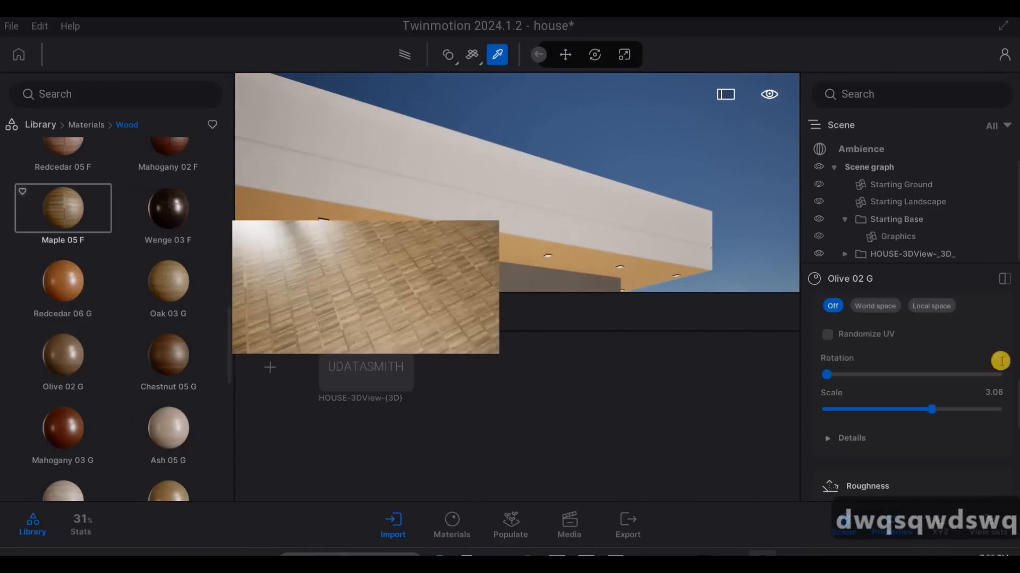
{"action": "scroll", "coordinate": [890, 361], "scroll_direction": "up", "scroll_amount": 5}
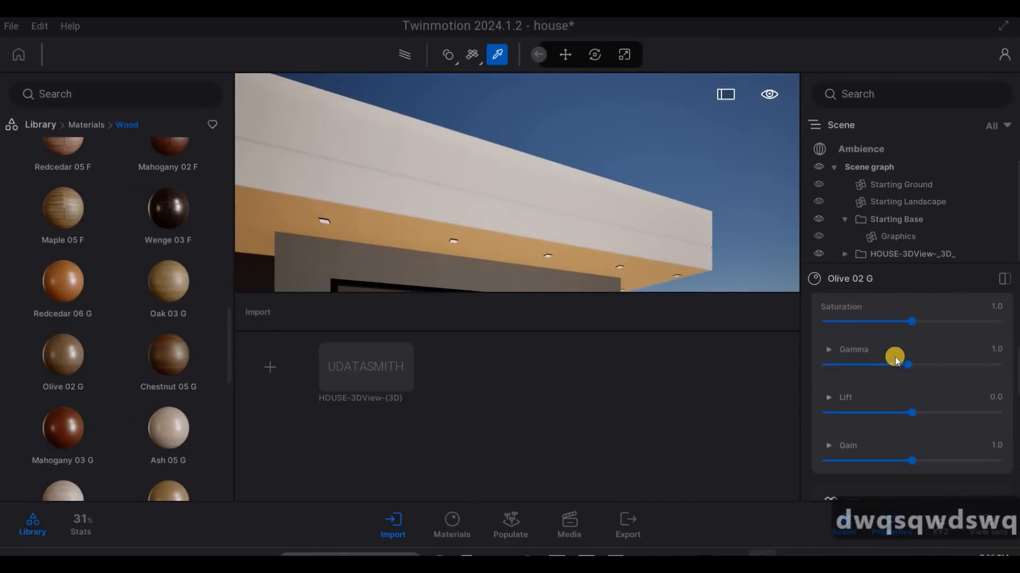
{"action": "left_click", "coordinate": [500, 246]}
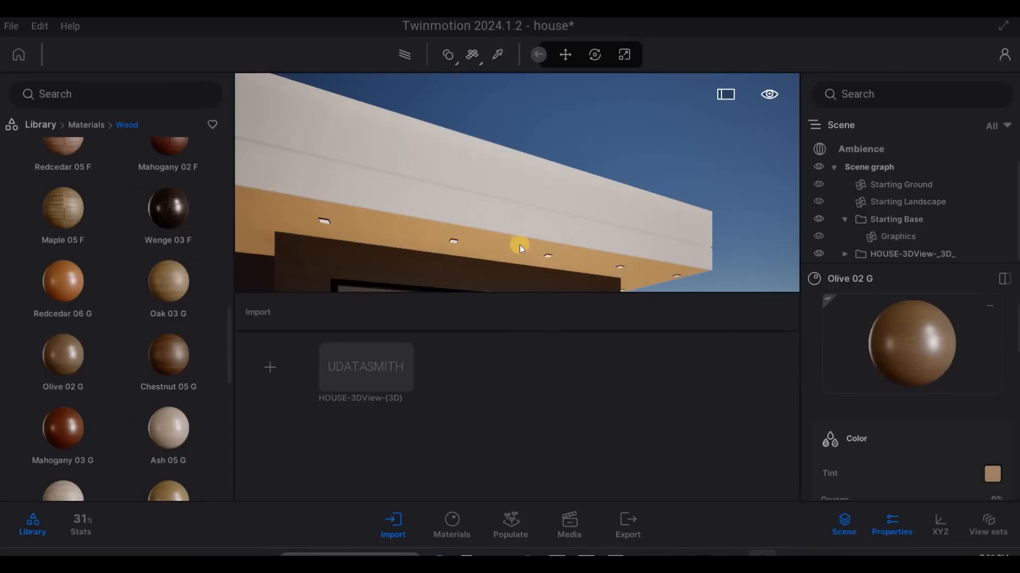
- Examine the whole front facade from the street with the wood soffits under the roof and carport
{"action": "key", "text": "s"}
{"action": "key", "text": "a"}
{"action": "key", "text": "w"}
{"action": "right_click_drag", "start_coordinate": [442, 159], "coordinate": [342, 261]}
{"action": "key", "text": "a"}
{"action": "key", "text": "e"}
{"action": "key", "text": "s"}
{"action": "key", "text": "q"}
{"action": "key", "text": "a"}
{"action": "key", "text": "e"}
{"action": "key", "text": "s"}
{"action": "key", "text": "q"}
{"action": "key", "text": "s"}
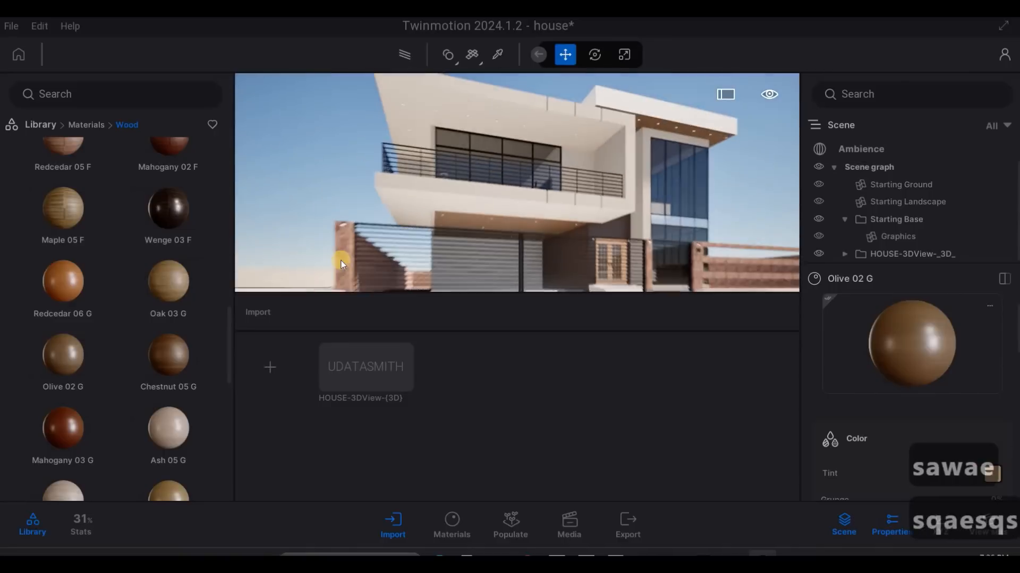
{"action": "key", "text": "w"}
- Replace the carport ceiling's material with the dark Wenge 01 B wood
{"action": "scroll", "coordinate": [157, 332], "scroll_direction": "up", "scroll_amount": 4}
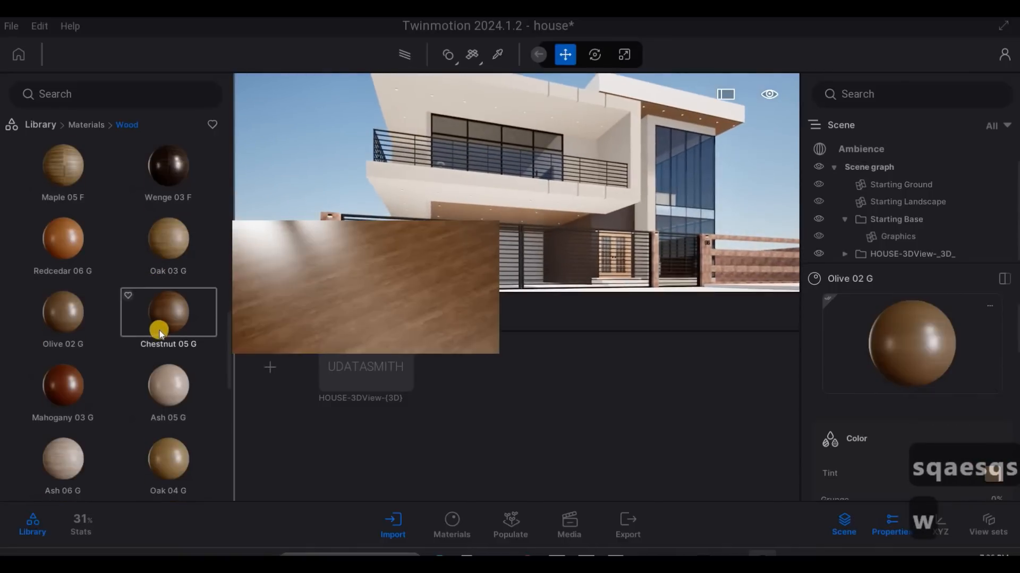
{"action": "scroll", "coordinate": [158, 330], "scroll_direction": "up", "scroll_amount": 10}
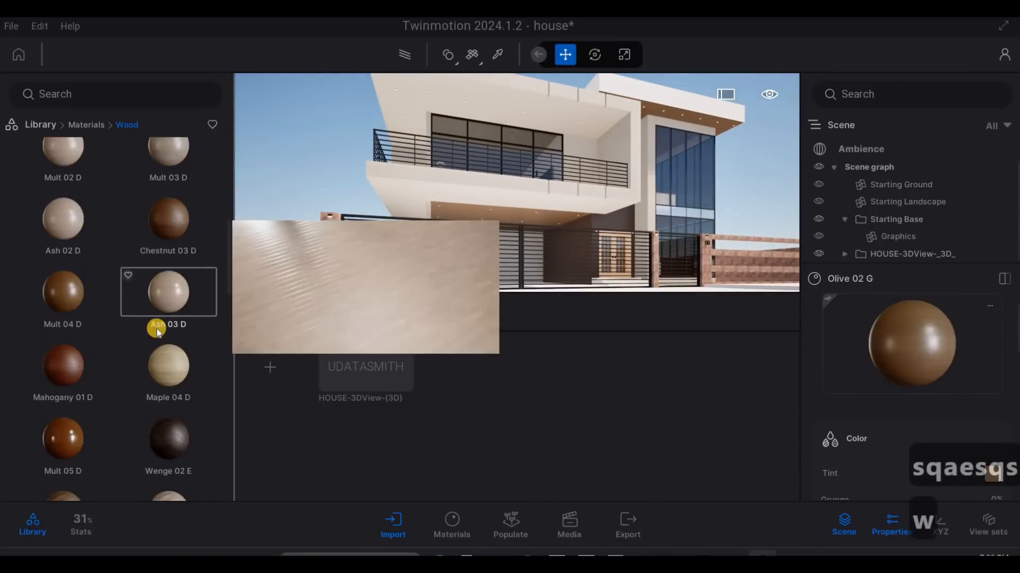
{"action": "key", "text": "a"}
{"action": "key", "text": "w"}
{"action": "scroll", "coordinate": [182, 314], "scroll_direction": "up", "scroll_amount": 1}
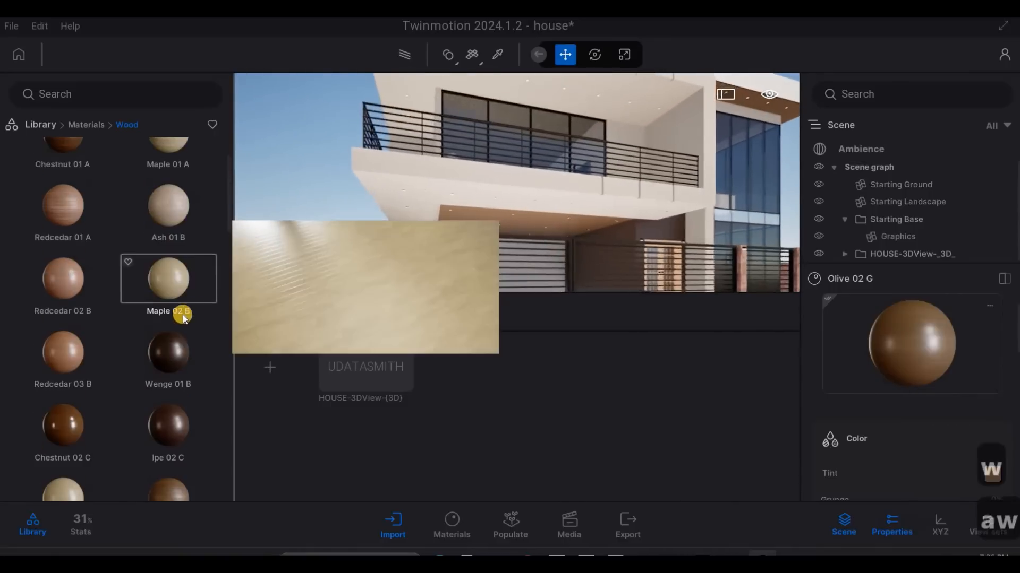
{"action": "key", "text": "a"}
{"action": "key", "text": "w"}
{"action": "key", "text": "a"}
{"action": "key", "text": "w"}
{"action": "key", "text": "e"}
{"action": "left_click_drag", "start_coordinate": [548, 169], "coordinate": [550, 169]}
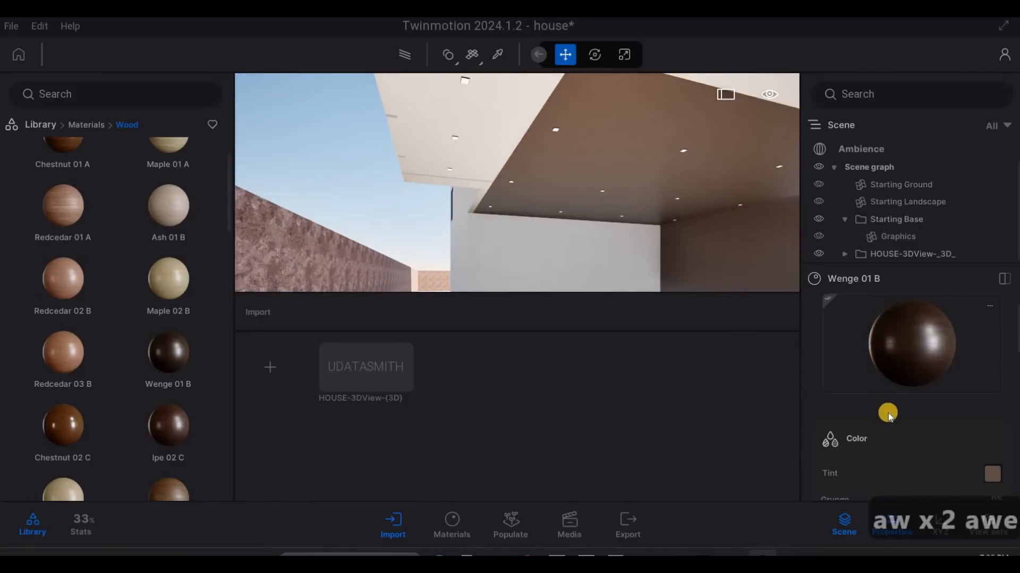
- Set the texture scale of the Wenge 01 B material to 6.28
{"action": "scroll", "coordinate": [894, 425], "scroll_direction": "down", "scroll_amount": 10}
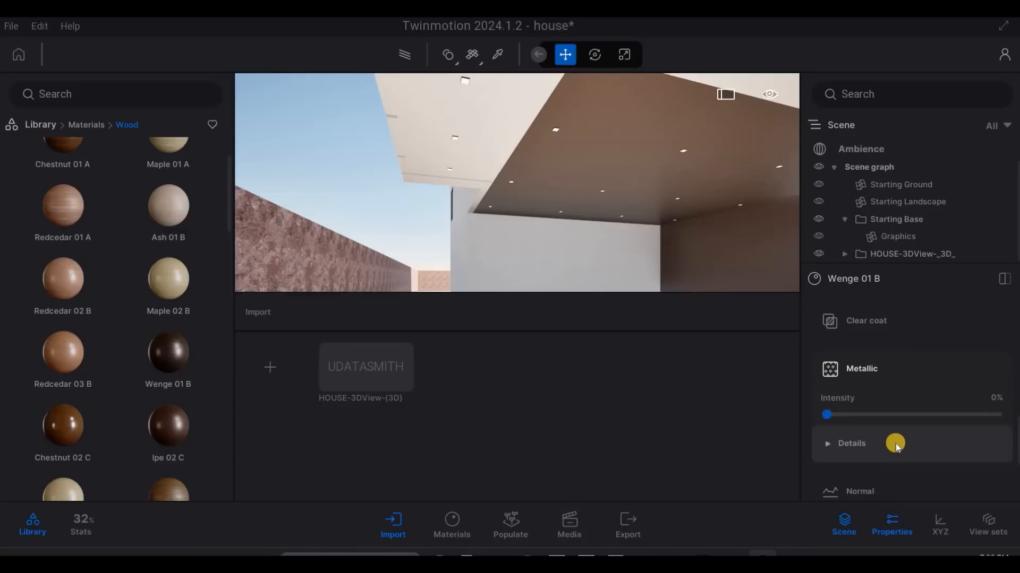
{"action": "scroll", "coordinate": [894, 445], "scroll_direction": "down", "scroll_amount": 6}
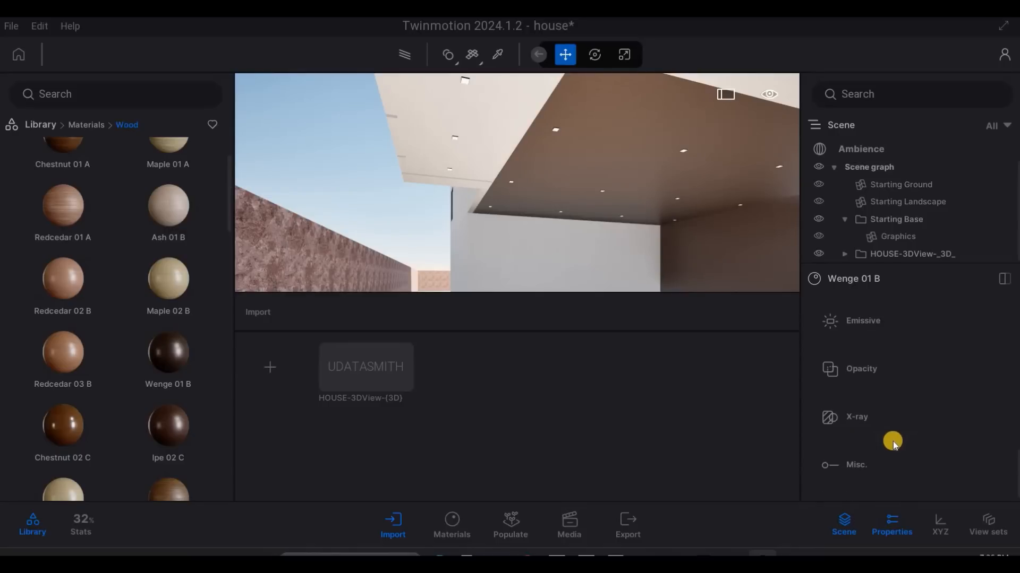
{"action": "scroll", "coordinate": [893, 441], "scroll_direction": "up", "scroll_amount": 8}
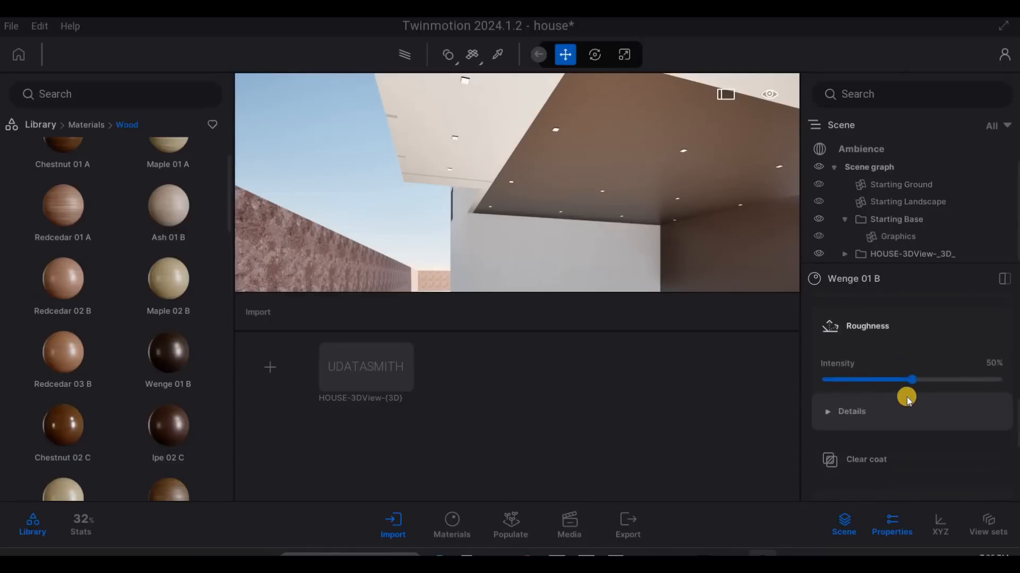
{"action": "scroll", "coordinate": [907, 396], "scroll_direction": "up", "scroll_amount": 3}
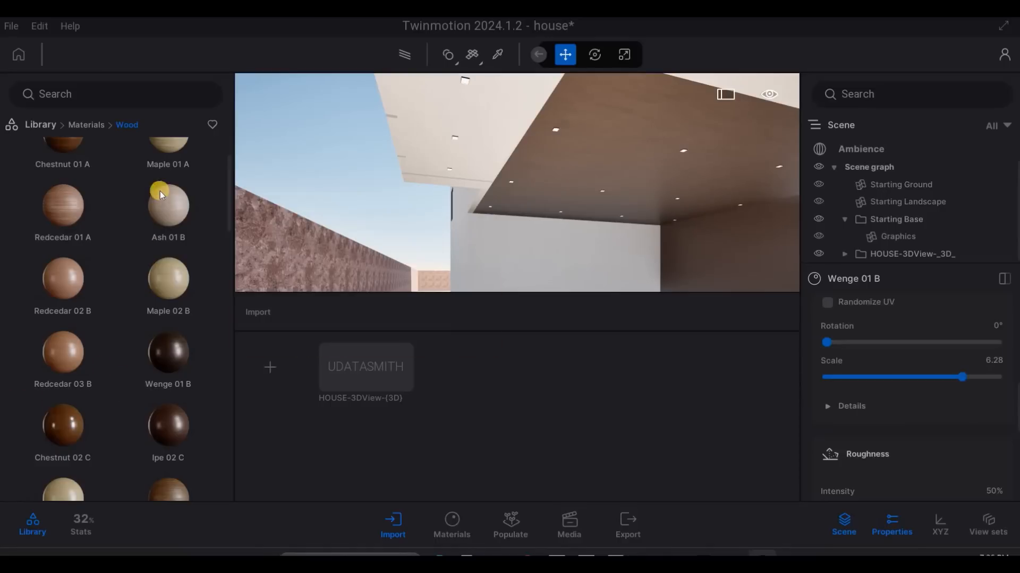
- Apply the Ipe A wood to the carport ceiling and set its texture scale to 5.50
{"action": "scroll", "coordinate": [154, 196], "scroll_direction": "up", "scroll_amount": 2}
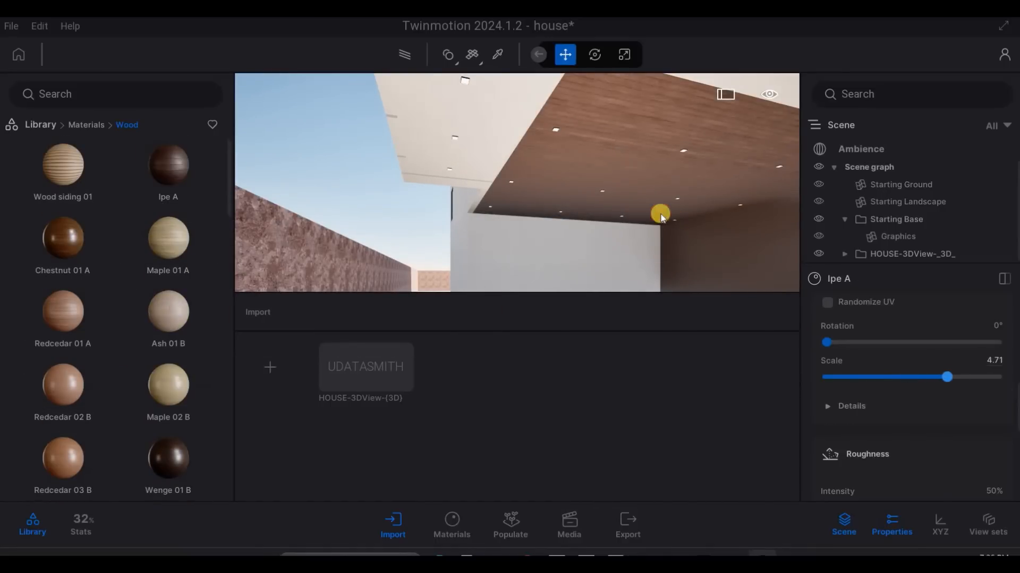
{"action": "key", "text": "d"}
{"action": "right_click_drag", "start_coordinate": [629, 232], "coordinate": [91, 119]}
- Examine the Ipe A ceiling and the house front from the carport, the entrance and the gate
{"action": "key", "text": "a"}
{"action": "key", "text": "w"}
{"action": "key", "text": "d"}
{"action": "key", "text": "q"}
{"action": "key", "text": "w"}
{"action": "key", "text": "e"}
{"action": "key", "text": "a"}
{"action": "key", "text": "q"}
{"action": "key", "text": "s"}
{"action": "key", "text": "s"}
{"action": "key", "text": "a"}
{"action": "key", "text": "s"}
{"action": "key", "text": "d"}
{"action": "key", "text": "q"}
{"action": "key", "text": "w"}
{"action": "key", "text": "w"}
{"action": "key", "text": "s"}
{"action": "key", "text": "a"}
{"action": "key", "text": "e"}
{"action": "key", "text": "d"}
{"action": "key", "text": "e"}
{"action": "key", "text": "a"}
{"action": "key", "text": "q"}
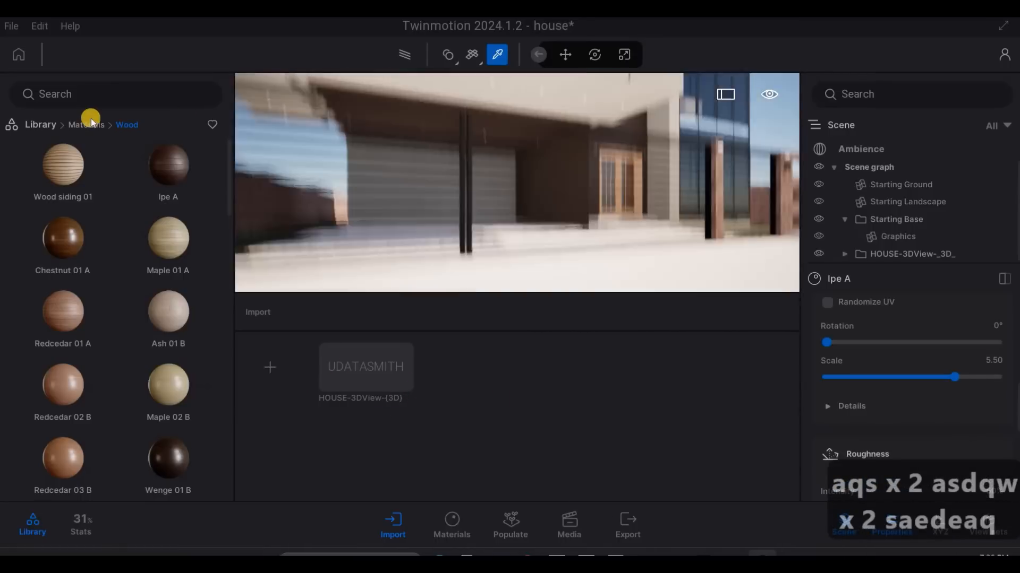
- Apply the Striated concrete 02 material from the concrete library to the boundary wall beside the gate
{"action": "key", "text": "s"}
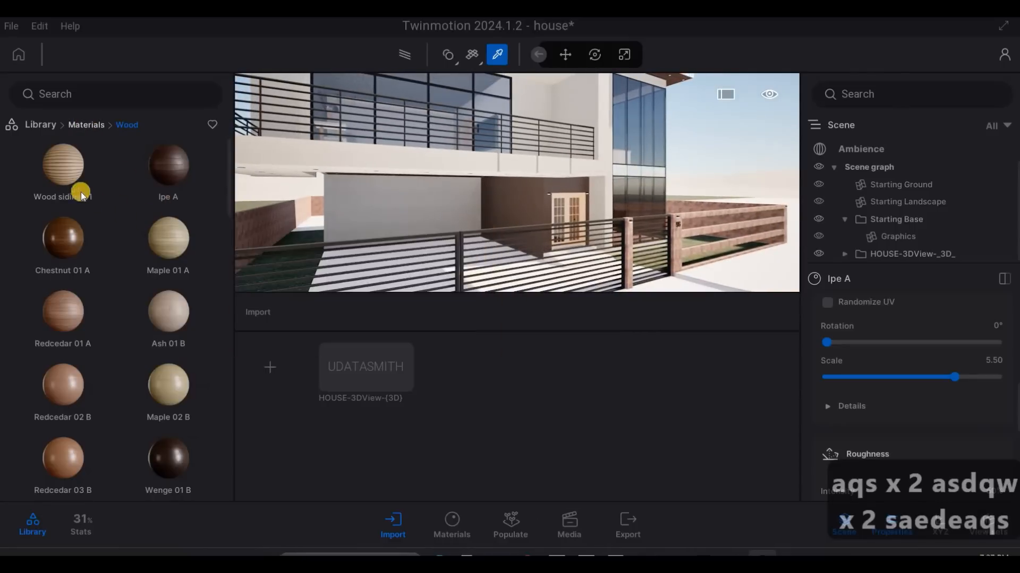
{"action": "left_click", "coordinate": [54, 126]}
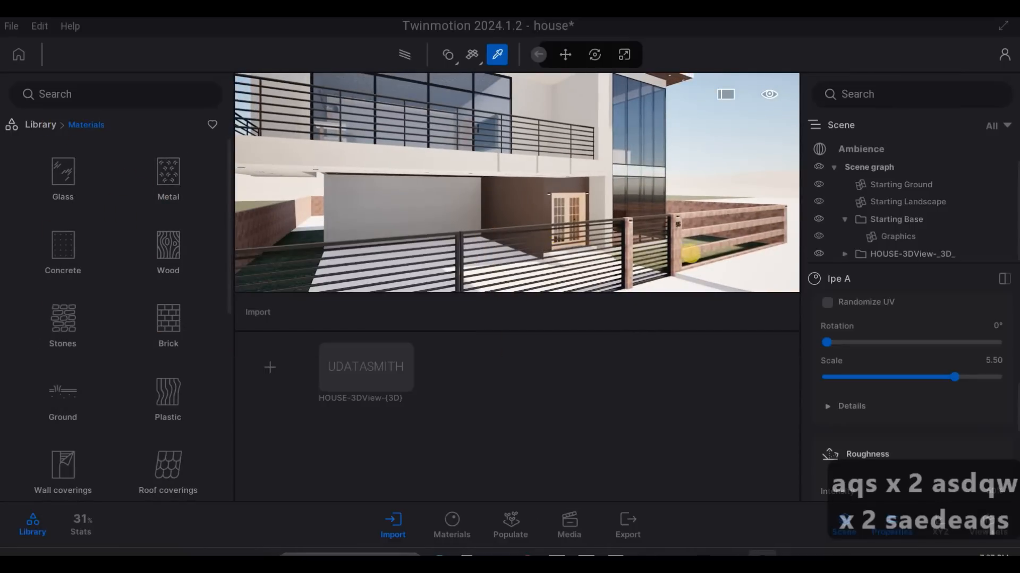
{"action": "key", "text": "a"}
{"action": "key", "text": "a"}
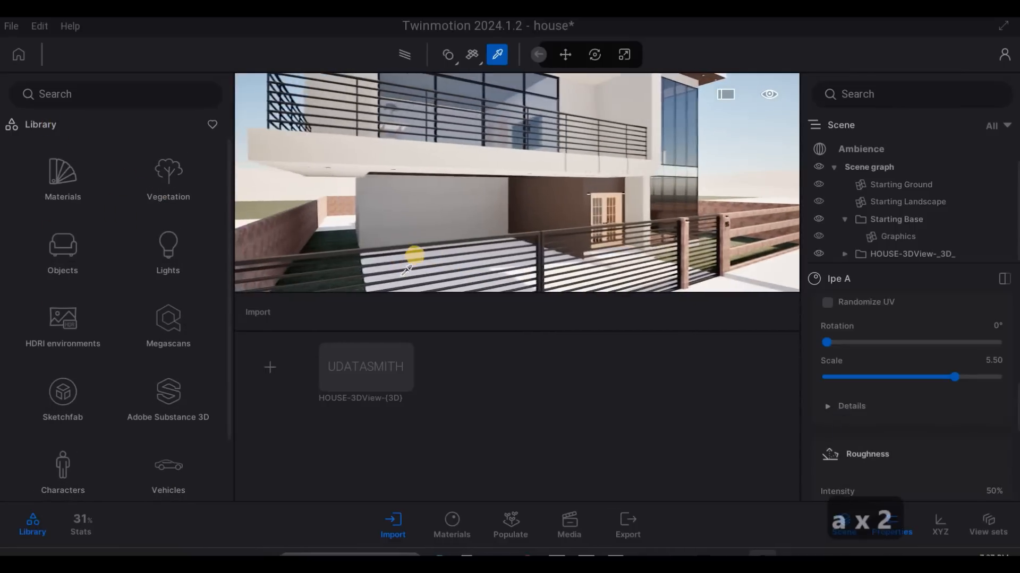
{"action": "key", "text": "e"}
{"action": "key", "text": "a"}
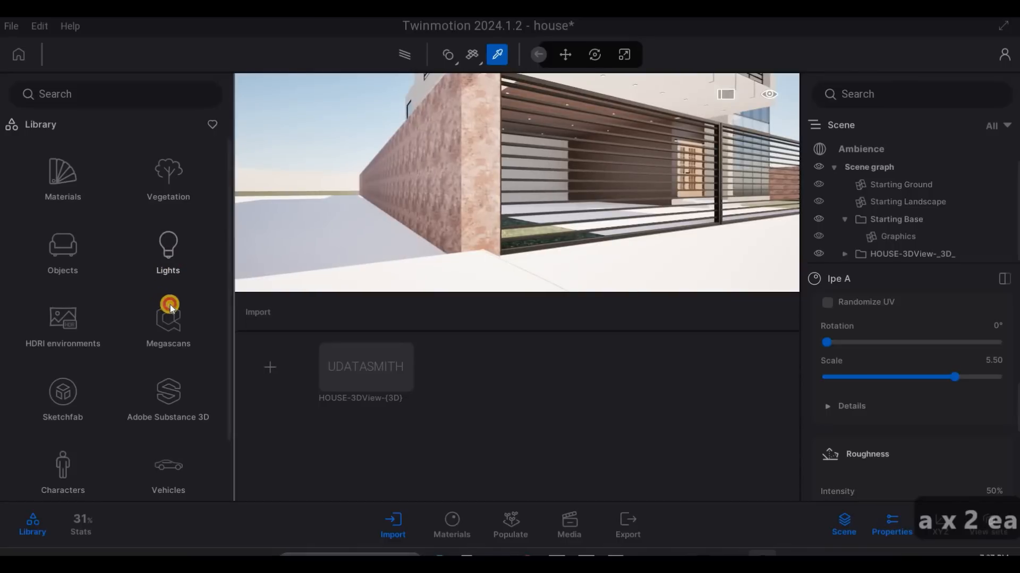
{"action": "scroll", "coordinate": [168, 305], "scroll_direction": "down", "scroll_amount": 1}
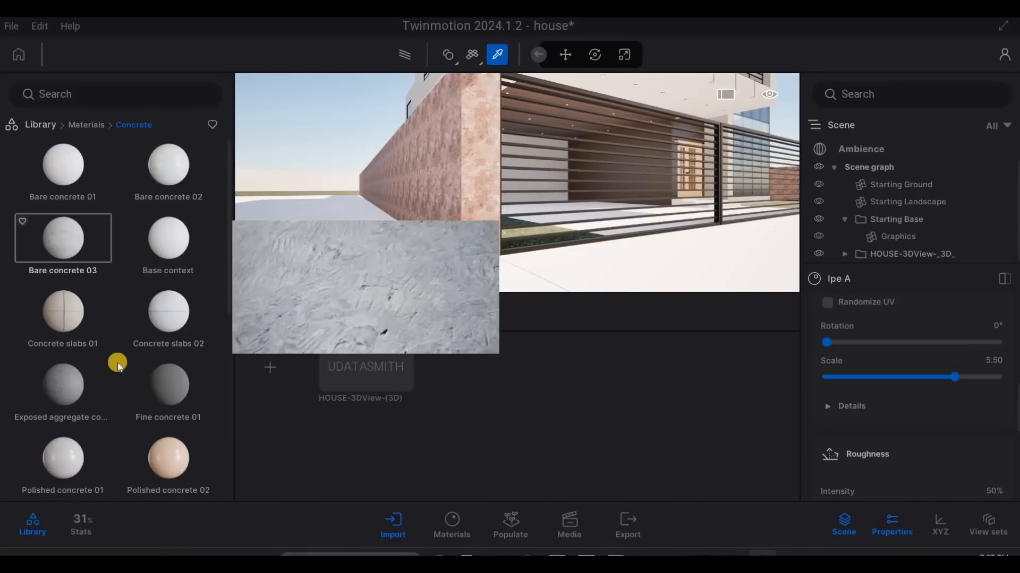
{"action": "scroll", "coordinate": [184, 352], "scroll_direction": "down", "scroll_amount": 5}
{"action": "scroll", "coordinate": [192, 344], "scroll_direction": "down", "scroll_amount": 2}
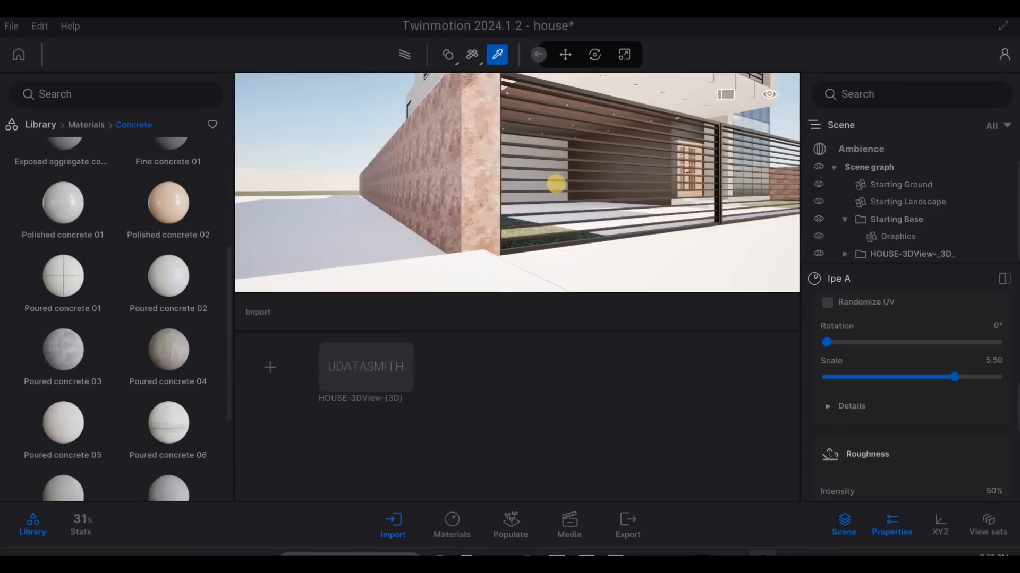
{"action": "key", "text": "a"}
{"action": "right_click_drag", "start_coordinate": [580, 203], "coordinate": [52, 389]}
{"action": "key", "text": "q"}
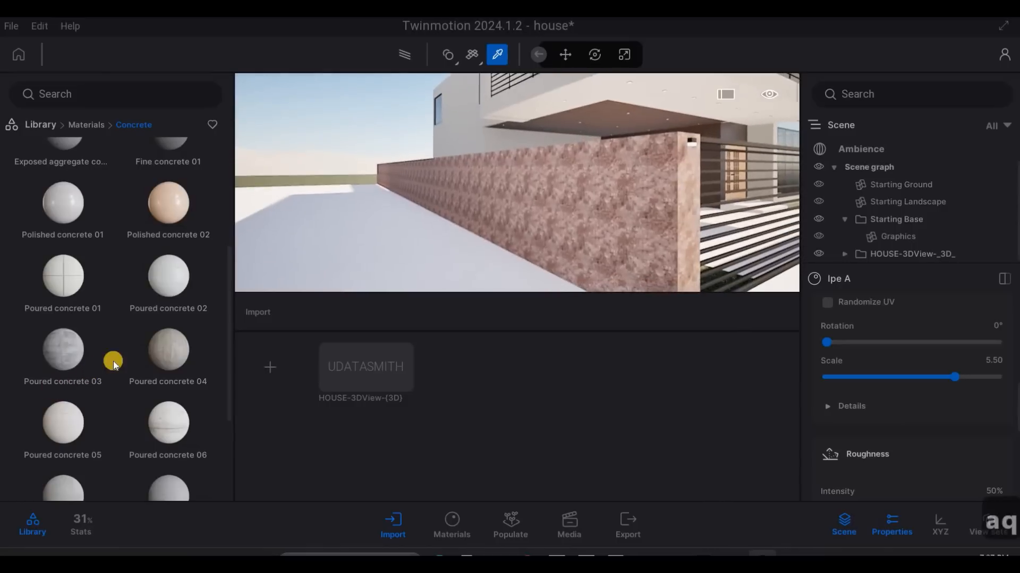
{"action": "scroll", "coordinate": [159, 356], "scroll_direction": "down", "scroll_amount": 2}
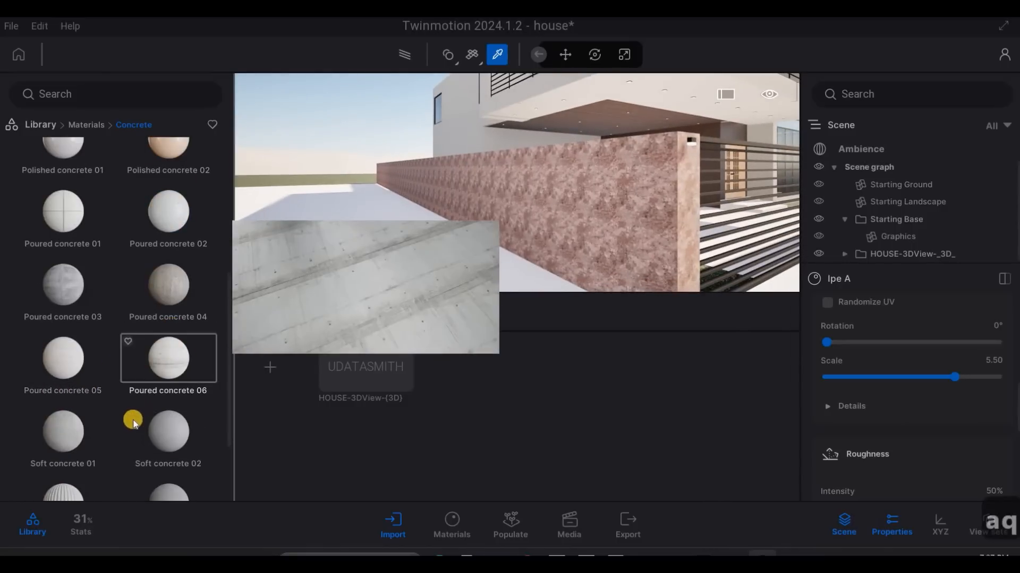
{"action": "scroll", "coordinate": [174, 435], "scroll_direction": "down", "scroll_amount": 2}
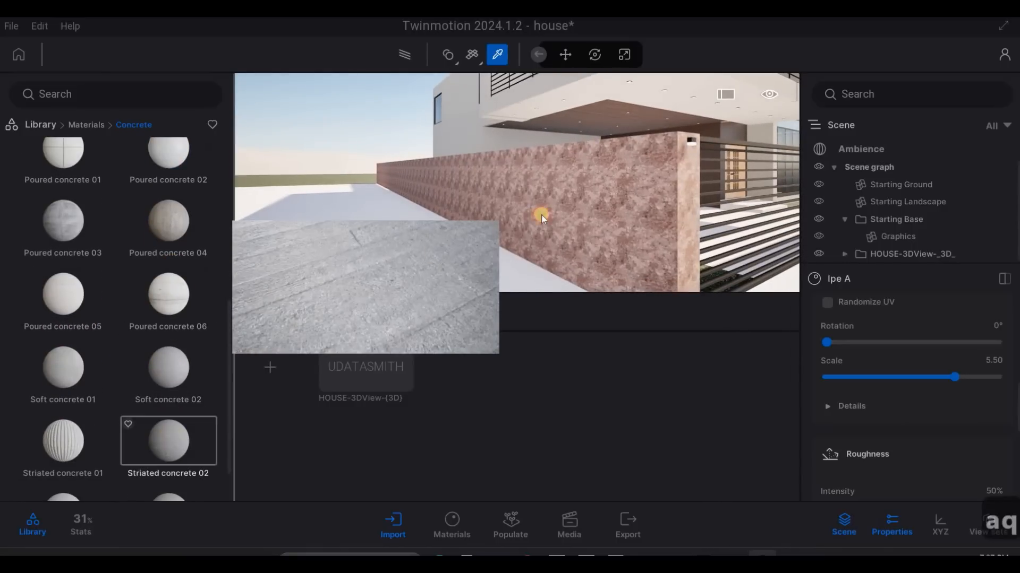
{"action": "left_click_drag", "start_coordinate": [542, 215], "coordinate": [547, 229]}
- Set the texture scale of the boundary wall's Striated concrete 02 material to 3.13
{"action": "key", "text": "d"}
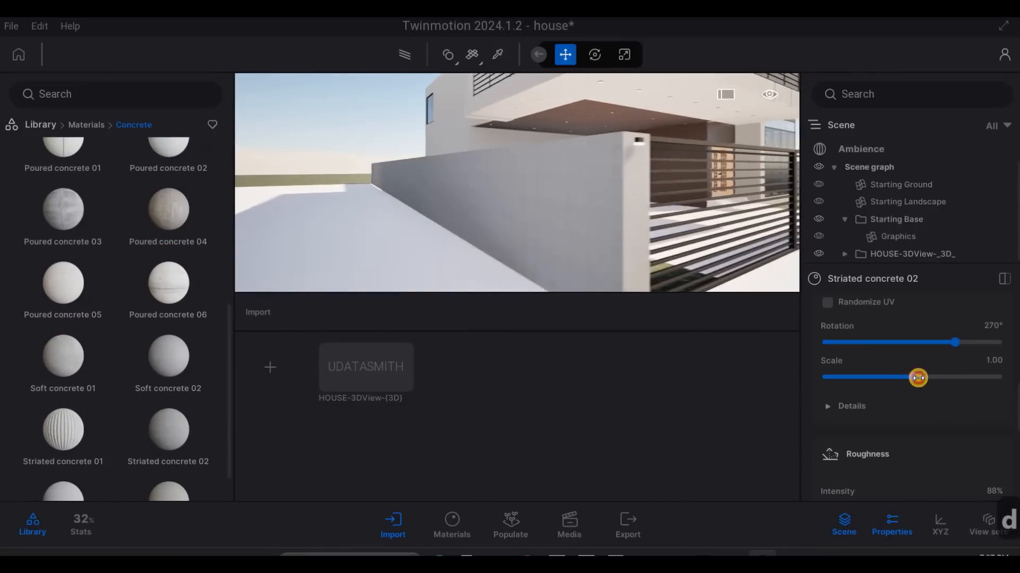
{"action": "left_click_drag", "start_coordinate": [917, 378], "coordinate": [924, 379]}
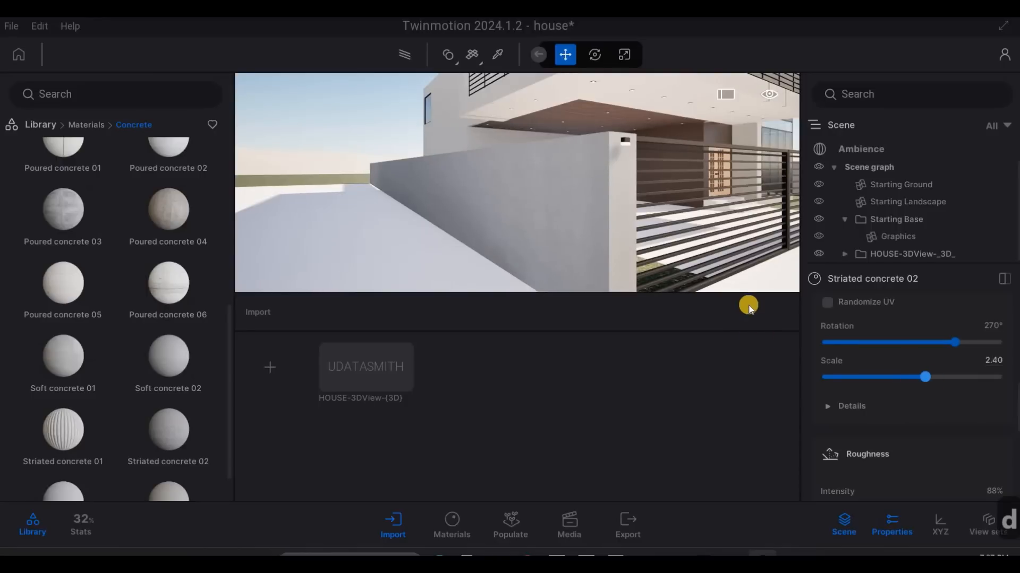
{"action": "left_click_drag", "start_coordinate": [656, 210], "coordinate": [407, 260]}
{"action": "key", "text": "w"}
{"action": "key", "text": "d"}
- Examine the striated concrete on the boundary wall and gate pillars in front of the house
{"action": "right_click_drag", "start_coordinate": [350, 228], "coordinate": [872, 208]}
{"action": "key", "text": "s"}
{"action": "key", "text": "d"}
{"action": "key", "text": "w"}
{"action": "key", "text": "a"}
{"action": "key", "text": "q"}
{"action": "key", "text": "e"}
{"action": "key", "text": "e"}
{"action": "key", "text": "d"}
{"action": "key", "text": "q"}
{"action": "key", "text": "d"}
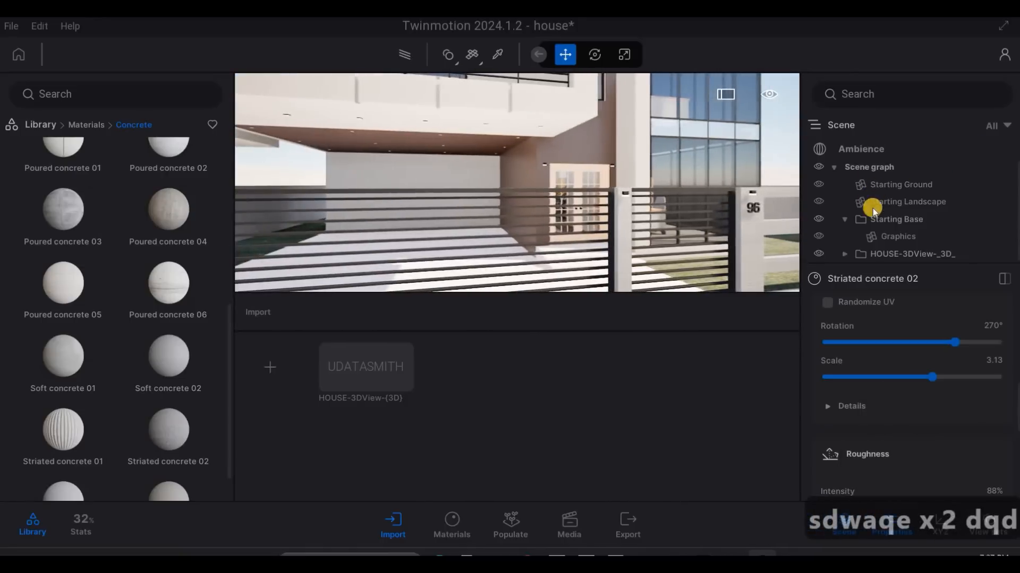
- Tint the Striated concrete 02 material light grey, hex BDBDBD
{"action": "scroll", "coordinate": [888, 340], "scroll_direction": "down", "scroll_amount": 5}
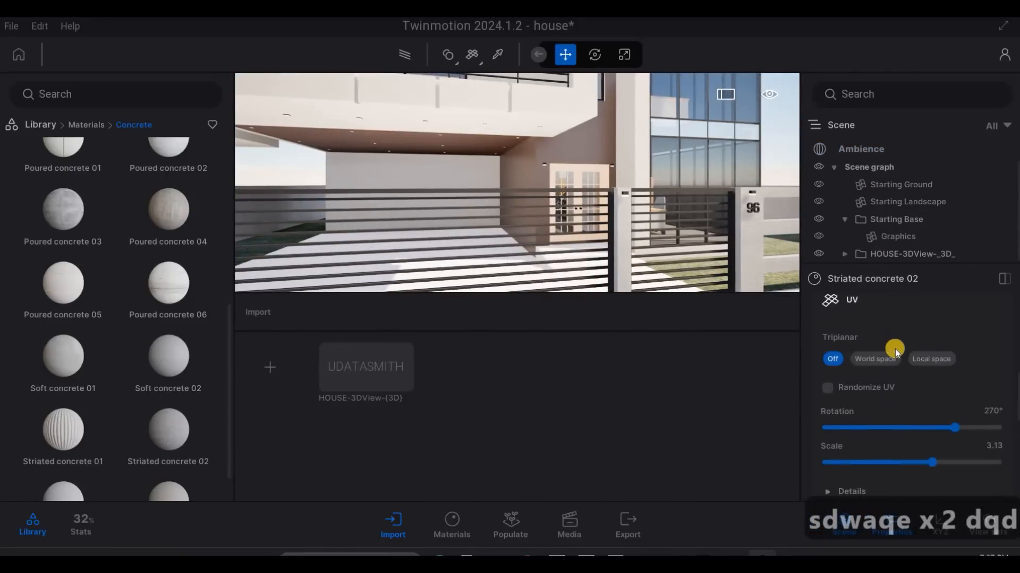
{"action": "scroll", "coordinate": [890, 352], "scroll_direction": "up", "scroll_amount": 8}
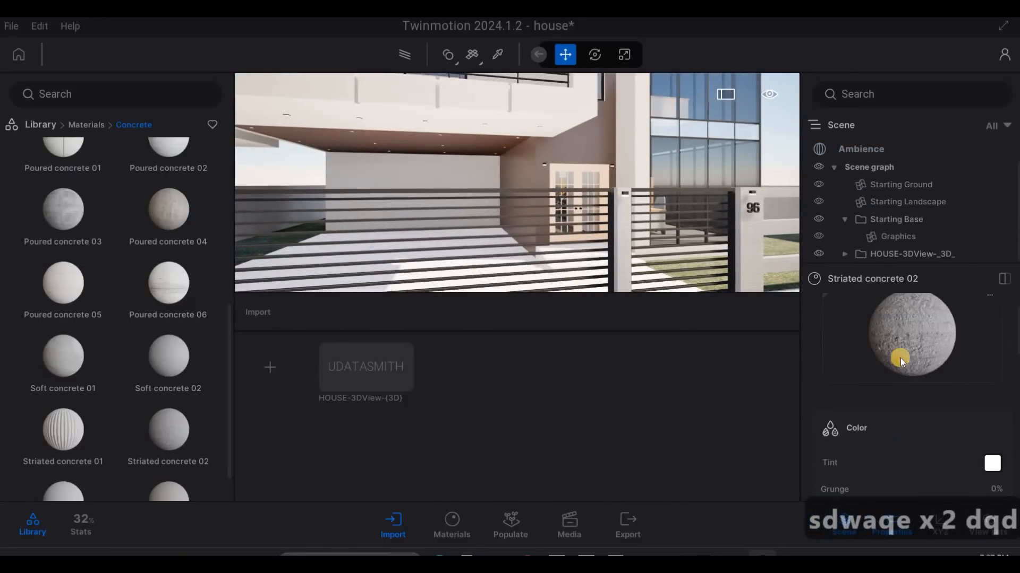
{"action": "scroll", "coordinate": [921, 398], "scroll_direction": "down", "scroll_amount": 4}
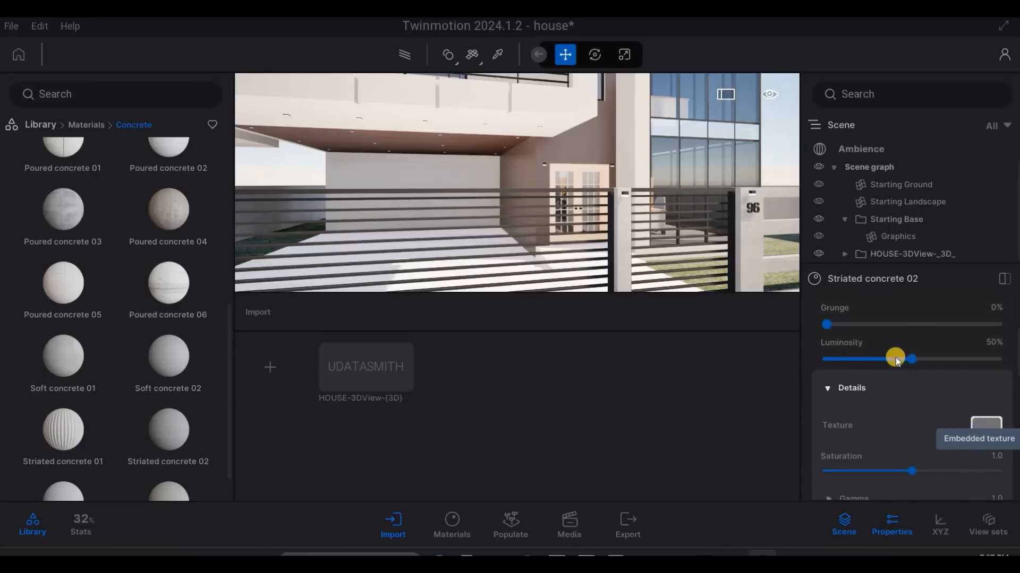
{"action": "key", "text": "Escape"}
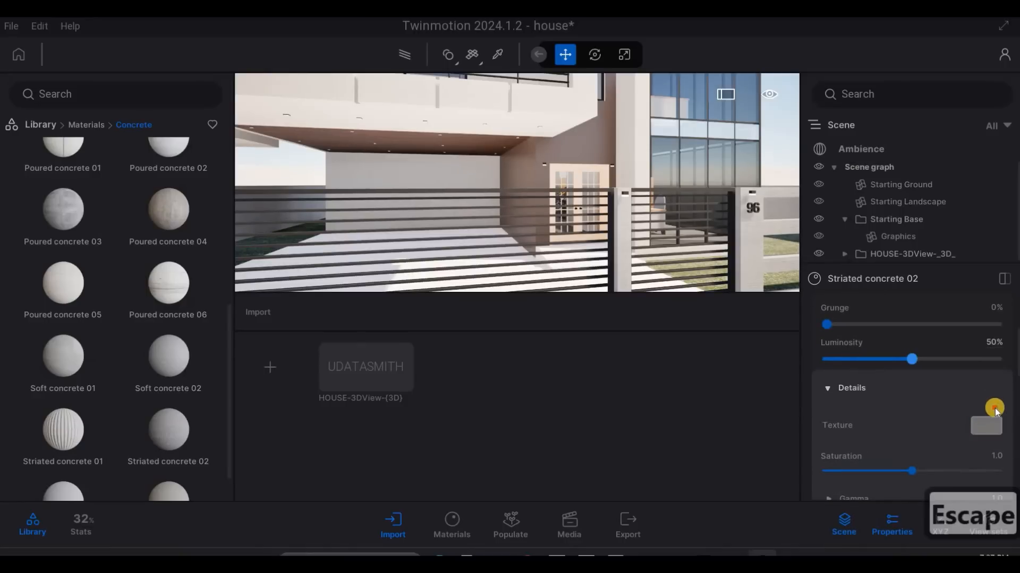
{"action": "scroll", "coordinate": [992, 409], "scroll_direction": "up", "scroll_amount": 3}
{"action": "left_click", "coordinate": [991, 410]}
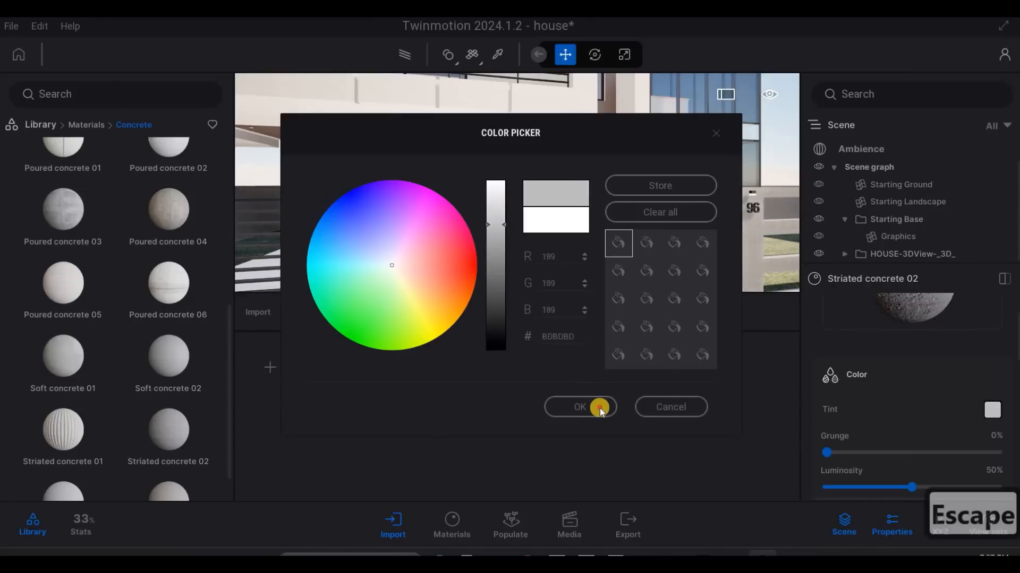
- Examine the tinted concrete boundary wall from outside the gate and from inside the carport
{"action": "key", "text": "s"}
{"action": "key", "text": "a"}
{"action": "key", "text": "a"}
{"action": "right_click_drag", "start_coordinate": [642, 189], "coordinate": [42, 120]}
{"action": "key", "text": "a"}
{"action": "key", "text": "d"}
{"action": "key", "text": "w"}
{"action": "key", "text": "e"}
{"action": "key", "text": "q"}
{"action": "key", "text": "d"}
{"action": "key", "text": "w"}
{"action": "key", "text": "w"}
{"action": "key", "text": "d"}
{"action": "key", "text": "w"}
- Place a dark blue Sedan 05 from the car library in the carport
{"action": "right_click", "coordinate": [173, 390]}
{"action": "right_click", "coordinate": [173, 397]}
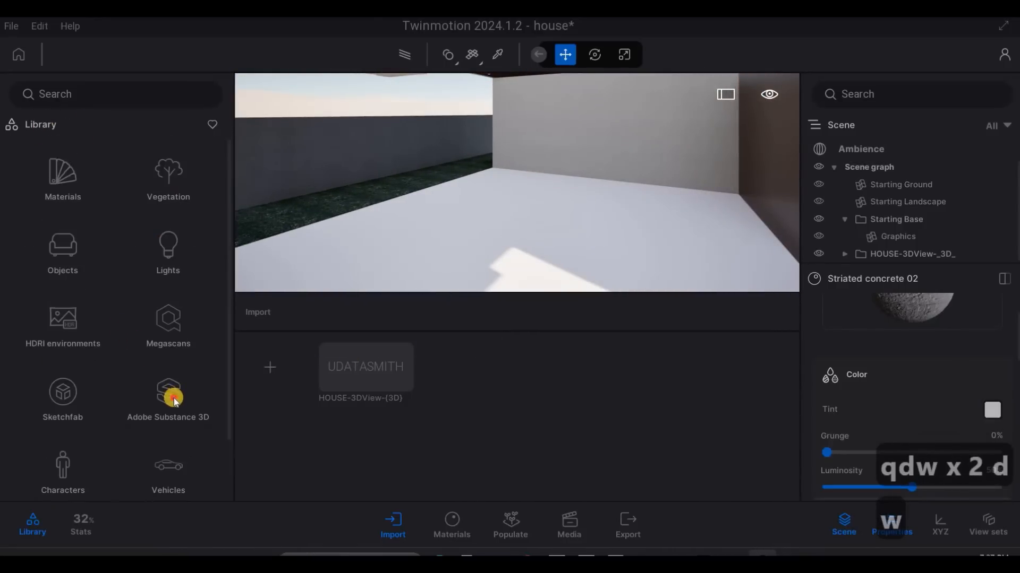
{"action": "scroll", "coordinate": [173, 397], "scroll_direction": "down", "scroll_amount": 3}
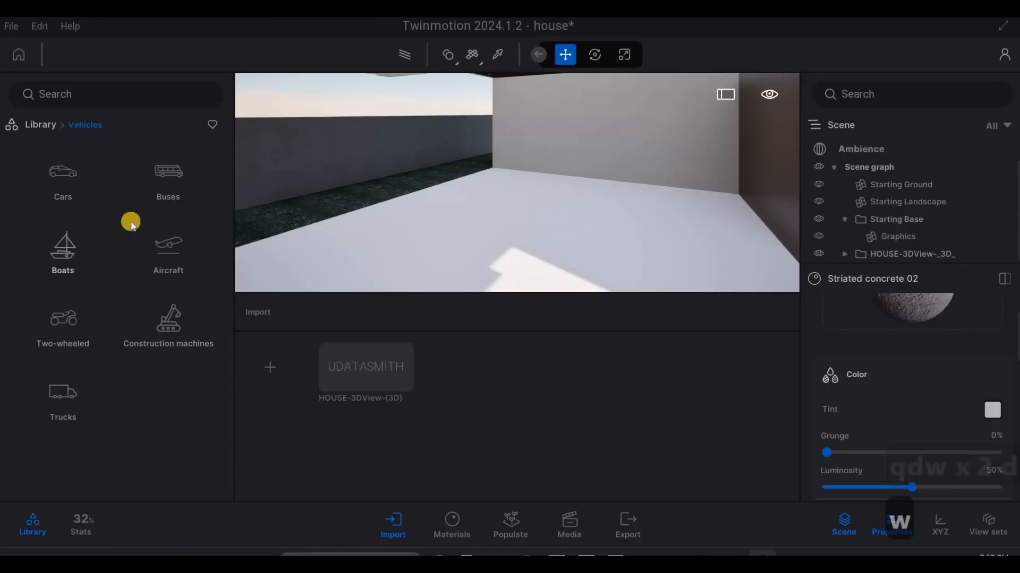
{"action": "left_click", "coordinate": [62, 177]}
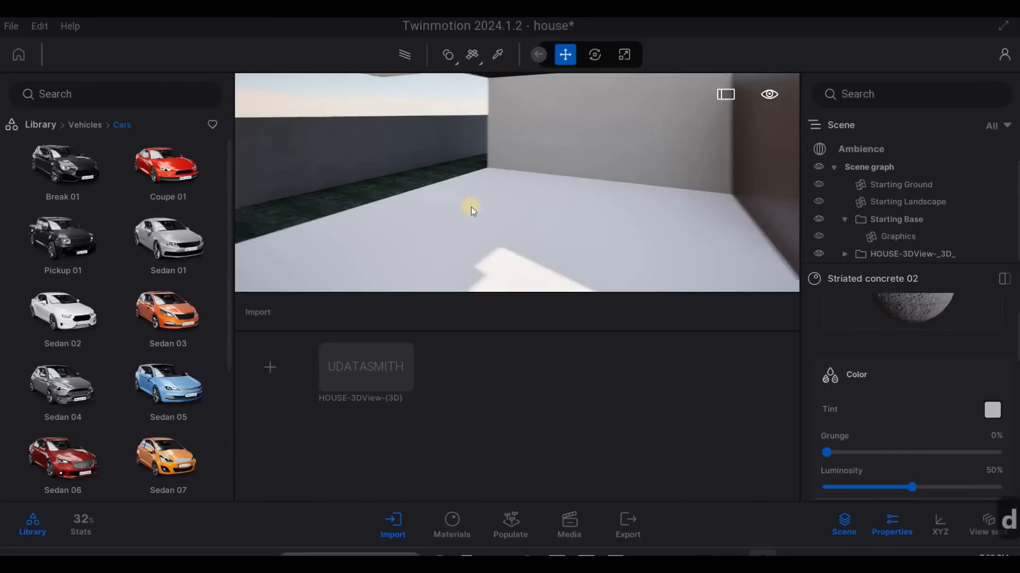
{"action": "key", "text": "s"}
{"action": "key", "text": "a"}
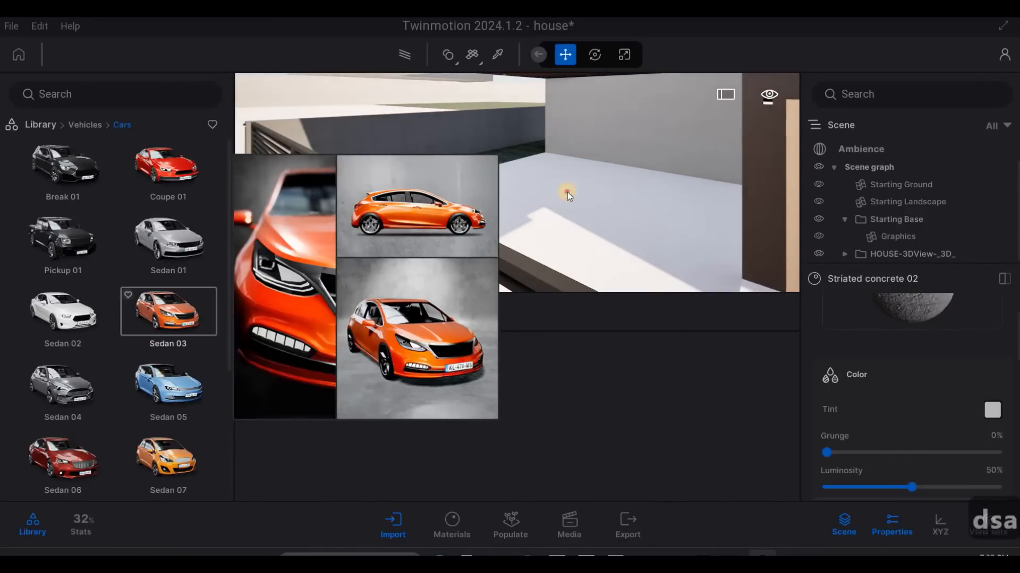
{"action": "left_click_drag", "start_coordinate": [603, 199], "coordinate": [591, 206]}
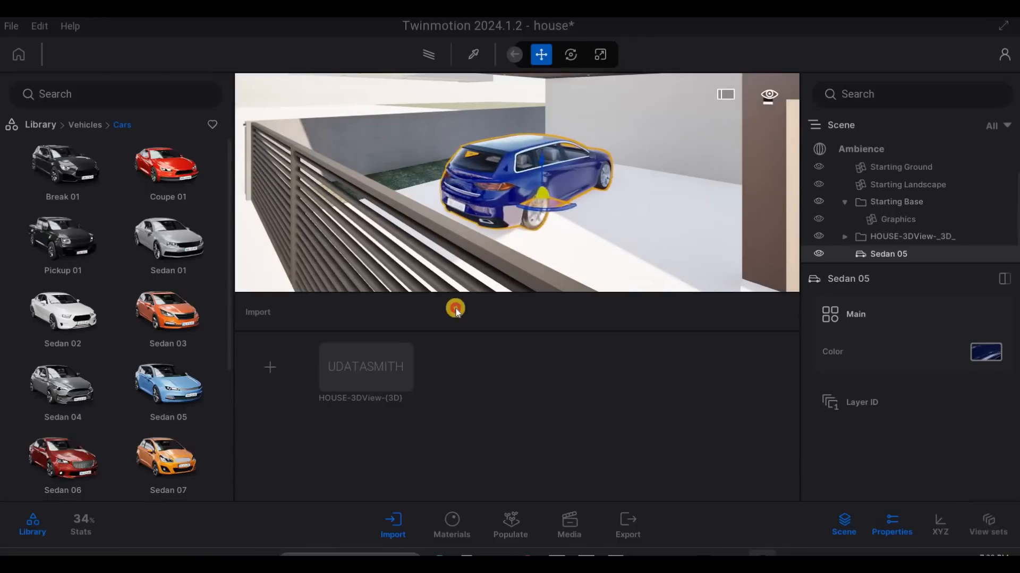
- Place a Sedan 06 in the carport beside the blue Sedan 05
{"action": "left_click_drag", "start_coordinate": [456, 310], "coordinate": [709, 209]}
{"action": "key", "text": "a"}
{"action": "key", "text": "a"}
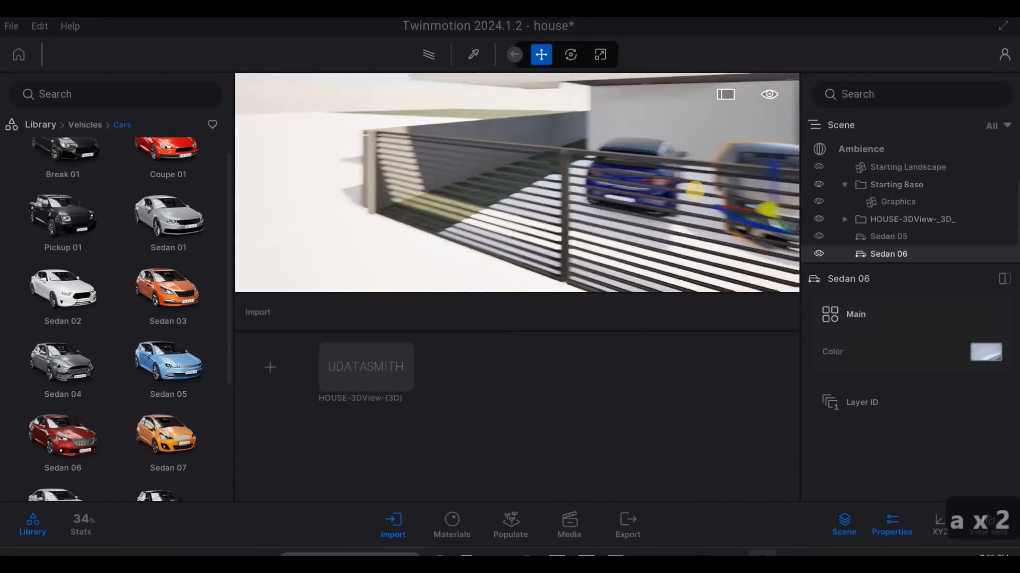
- Adjust the positions of Sedan 05 and Sedan 06 so both cars stand side by side in the carport
{"action": "key", "text": "a"}
{"action": "key", "text": "w"}
{"action": "key", "text": "q"}
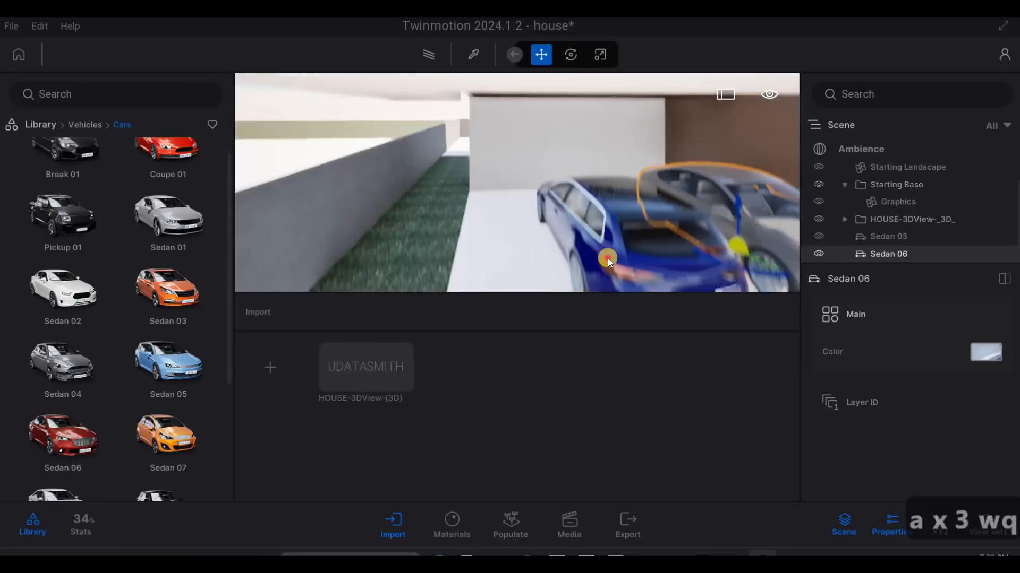
{"action": "key", "text": "s"}
{"action": "left_click", "coordinate": [537, 268]}
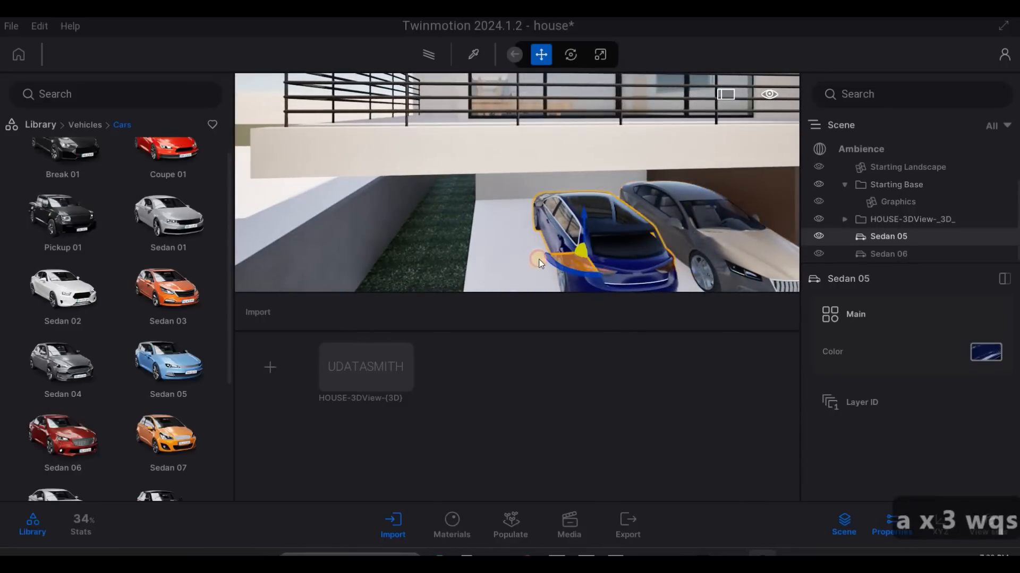
{"action": "left_click", "coordinate": [688, 263]}
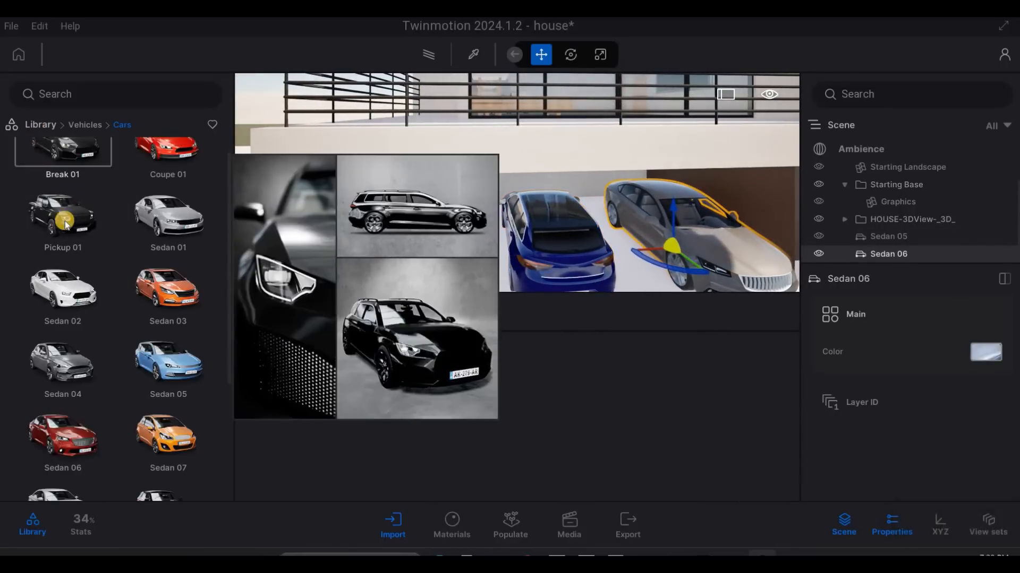
- Apply the Swept concrete 01 material from the concrete library to the carport floor beside the blue car
{"action": "left_click", "coordinate": [36, 125]}
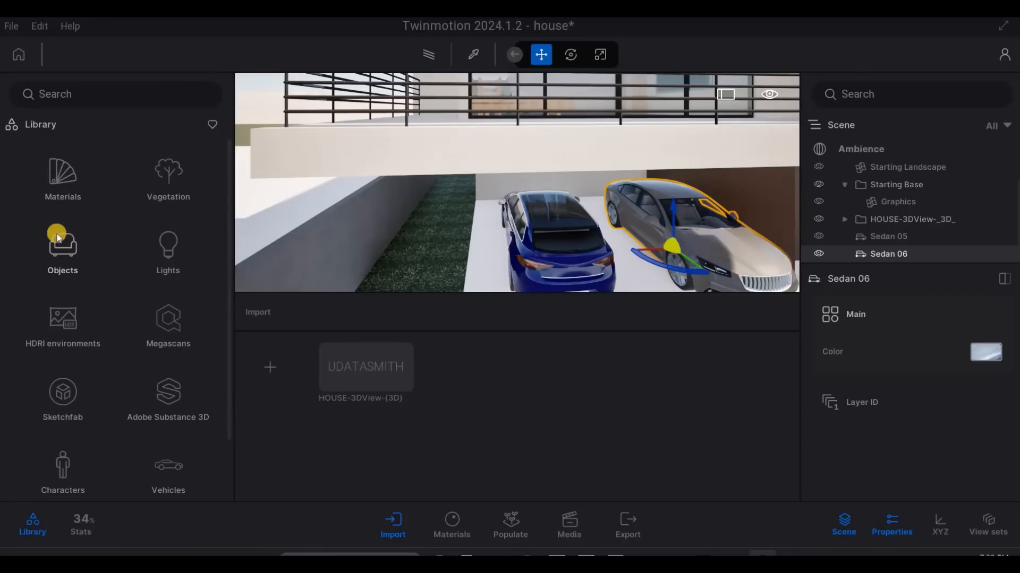
{"action": "scroll", "coordinate": [59, 196], "scroll_direction": "down", "scroll_amount": 1}
{"action": "scroll", "coordinate": [67, 226], "scroll_direction": "up", "scroll_amount": 1}
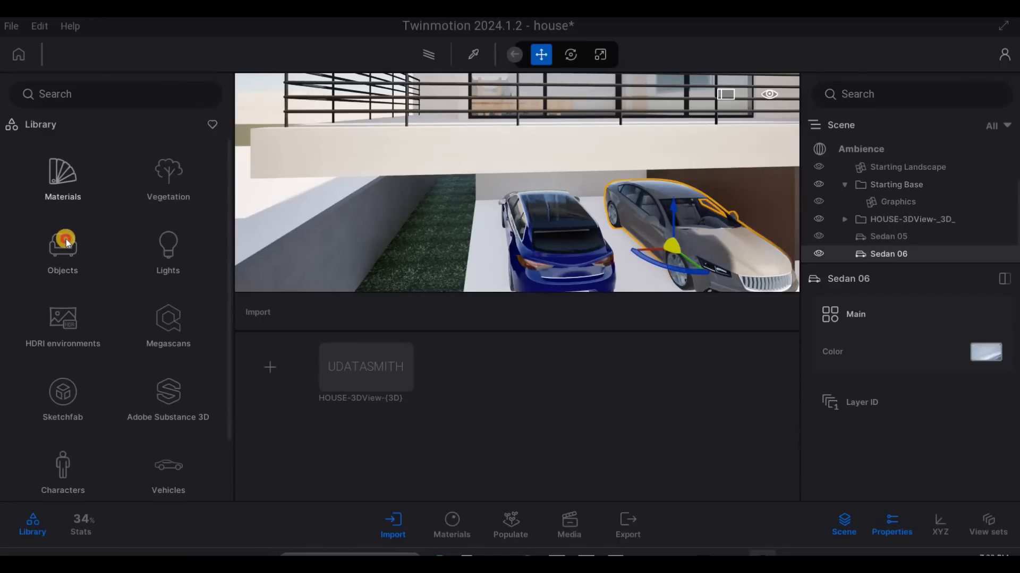
{"action": "left_click", "coordinate": [64, 223]}
{"action": "left_click", "coordinate": [132, 285]}
{"action": "scroll", "coordinate": [129, 291], "scroll_direction": "down", "scroll_amount": 5}
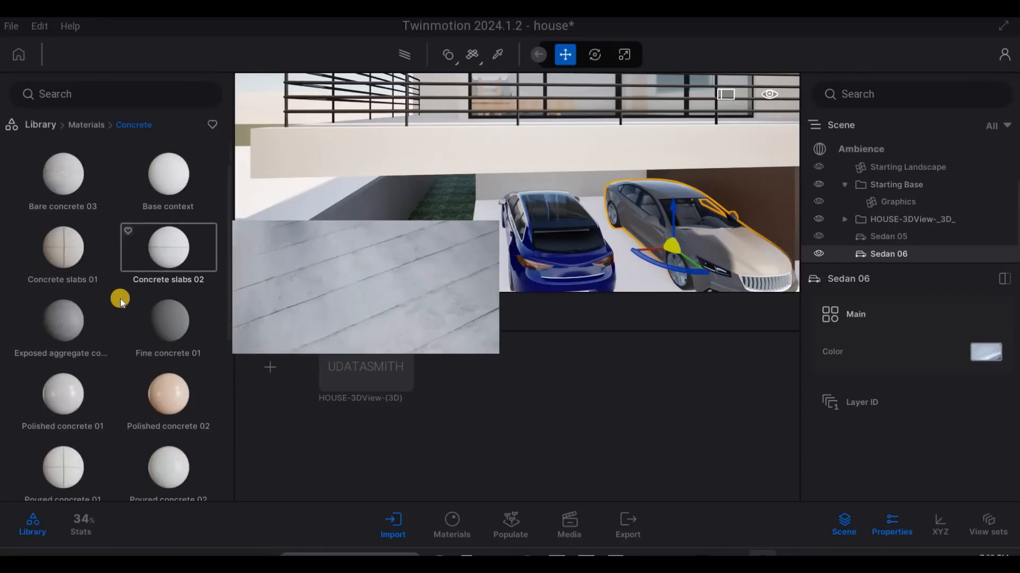
{"action": "scroll", "coordinate": [166, 263], "scroll_direction": "down", "scroll_amount": 4}
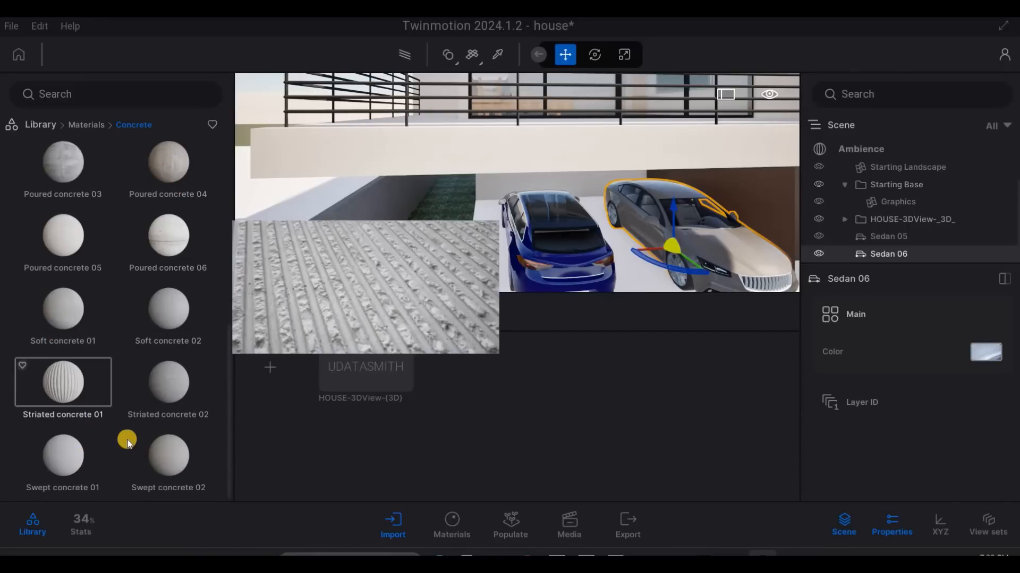
{"action": "left_click_drag", "start_coordinate": [221, 370], "coordinate": [483, 264]}
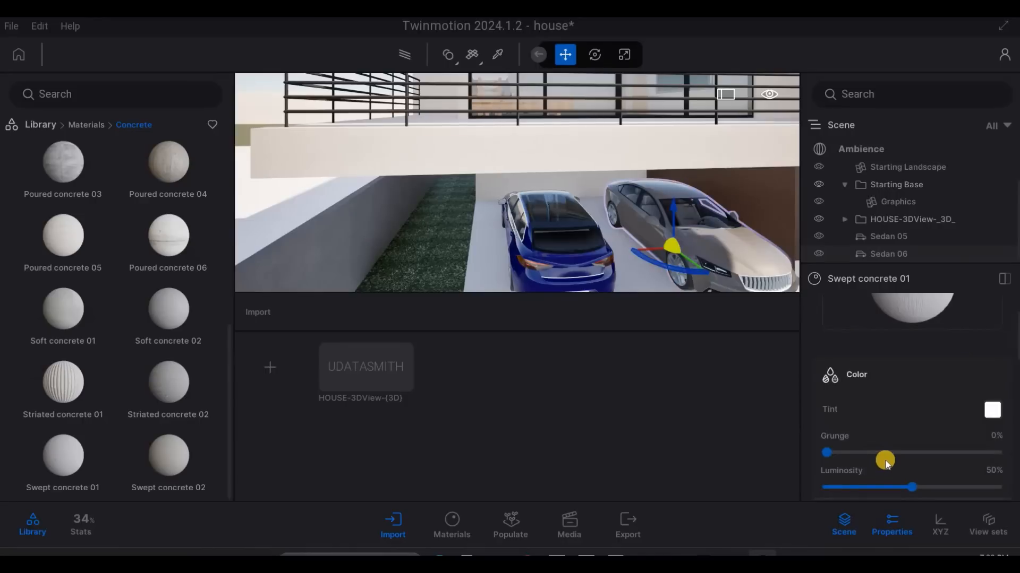
- Set the texture scale of the floor's Swept concrete 01 material to 3.92 and inspect the floor up close
{"action": "scroll", "coordinate": [890, 459], "scroll_direction": "down", "scroll_amount": 10}
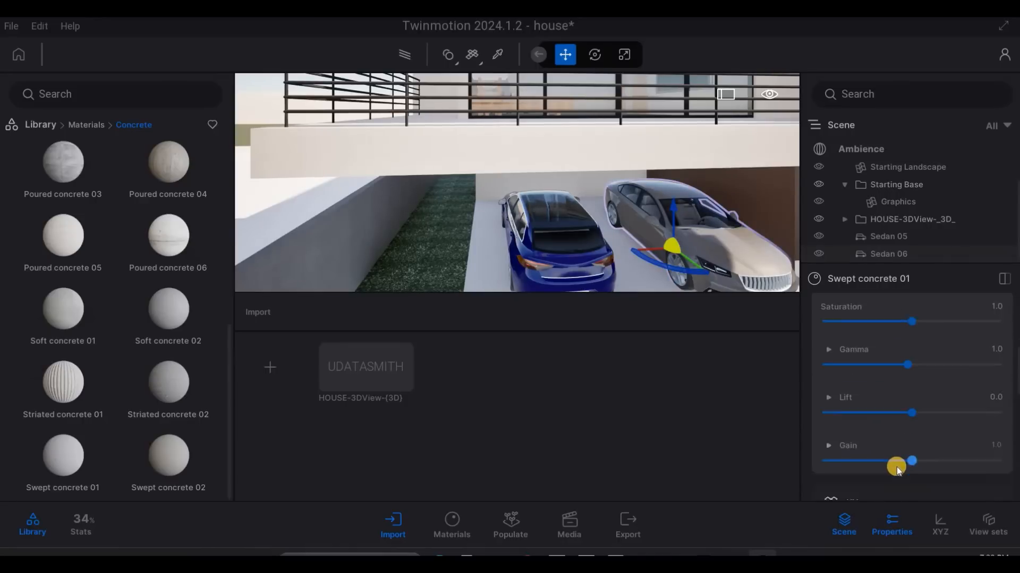
{"action": "scroll", "coordinate": [910, 429], "scroll_direction": "down", "scroll_amount": 4}
{"action": "scroll", "coordinate": [939, 426], "scroll_direction": "up", "scroll_amount": 1}
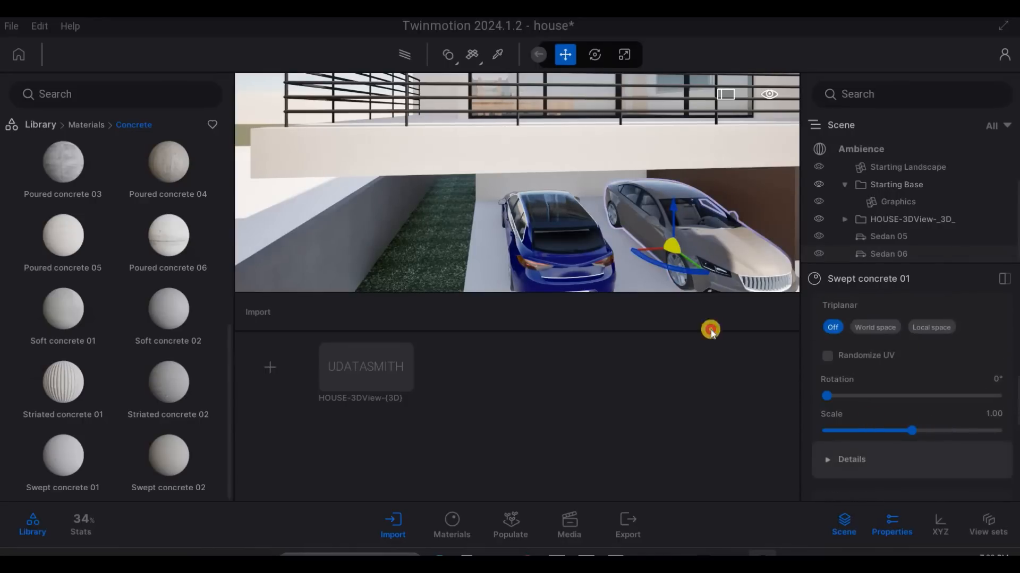
{"action": "left_click_drag", "start_coordinate": [913, 430], "coordinate": [922, 431]}
{"action": "key", "text": "a"}
{"action": "key", "text": "e"}
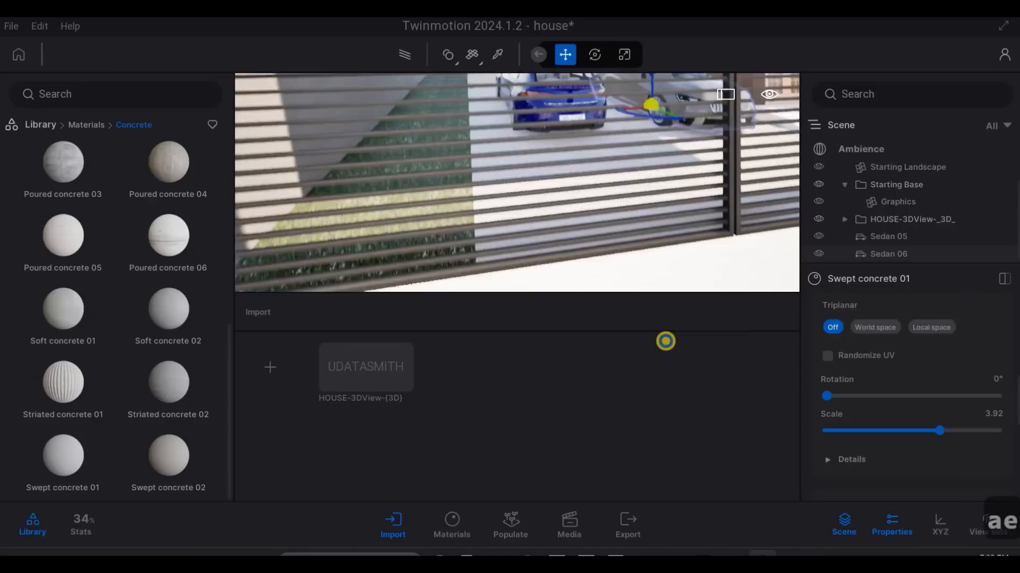
{"action": "key", "text": "w"}
{"action": "key", "text": "w"}
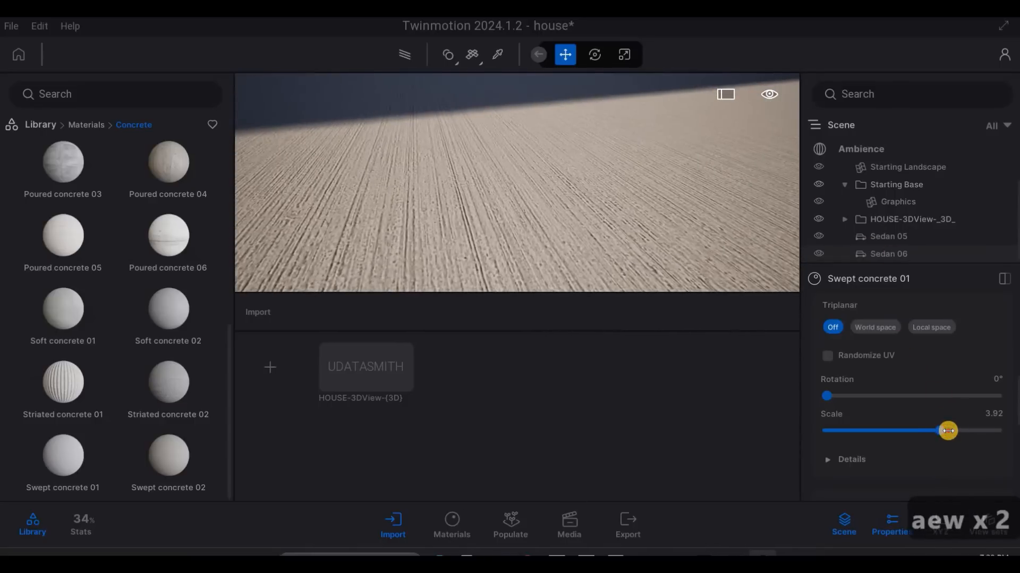
- Set the texture scale of the carport floor's Swept concrete 01 material to 4.82 and check the floor behind the cars
{"action": "left_click_drag", "start_coordinate": [940, 430], "coordinate": [948, 431]}
{"action": "right_click_drag", "start_coordinate": [512, 106], "coordinate": [568, 194]}
{"action": "key", "text": "q"}
{"action": "key", "text": "a"}
{"action": "key", "text": "d"}
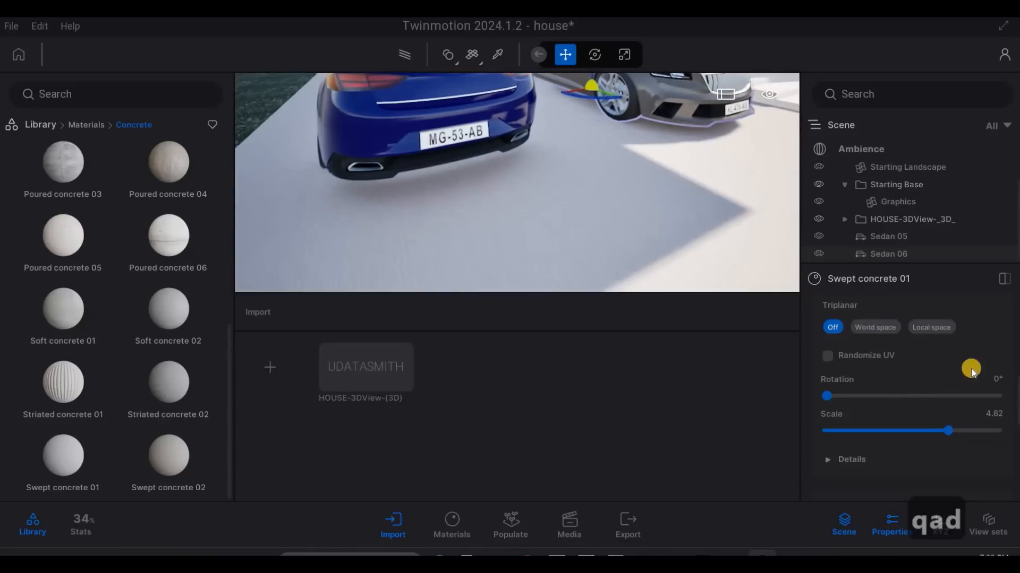
- Try to rotate the carport floor's Swept concrete 01 texture by 90°
{"action": "left_click", "coordinate": [993, 378]}
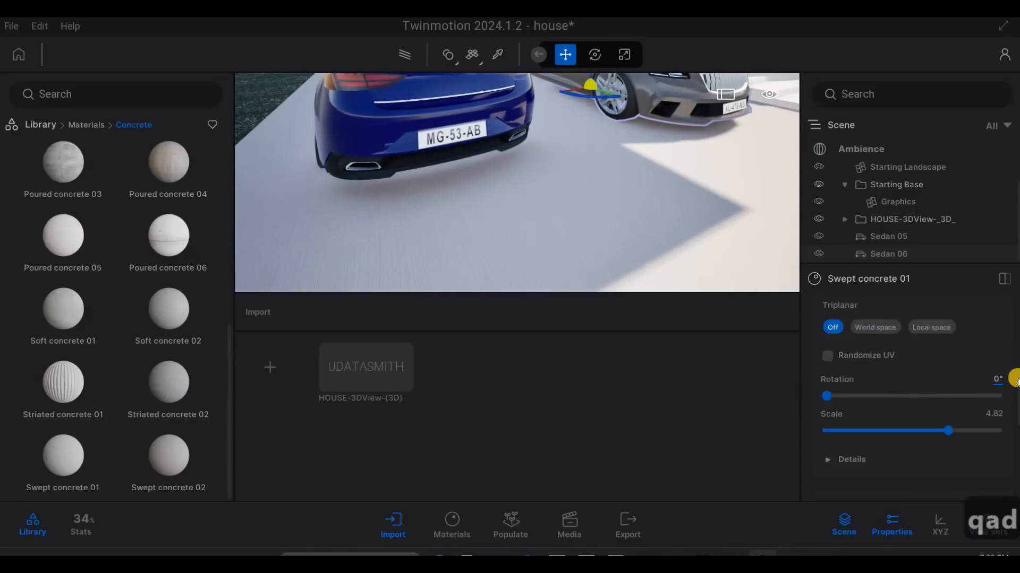
{"action": "type", "text": "90"}
{"action": "key", "text": "Return"}
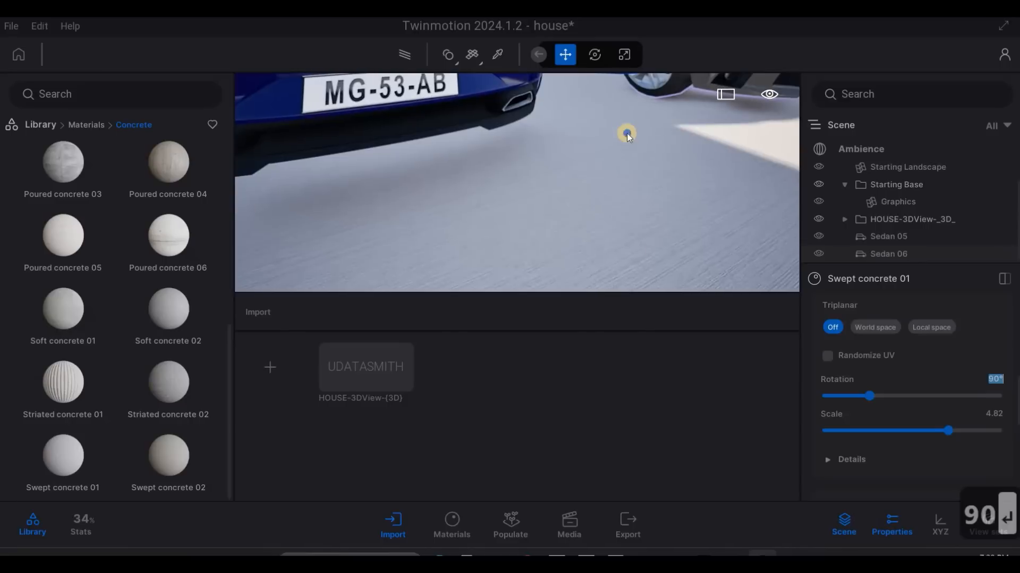
{"action": "type", "text": "dd"}
{"action": "left_click", "coordinate": [635, 137]}
{"action": "key", "text": "w"}
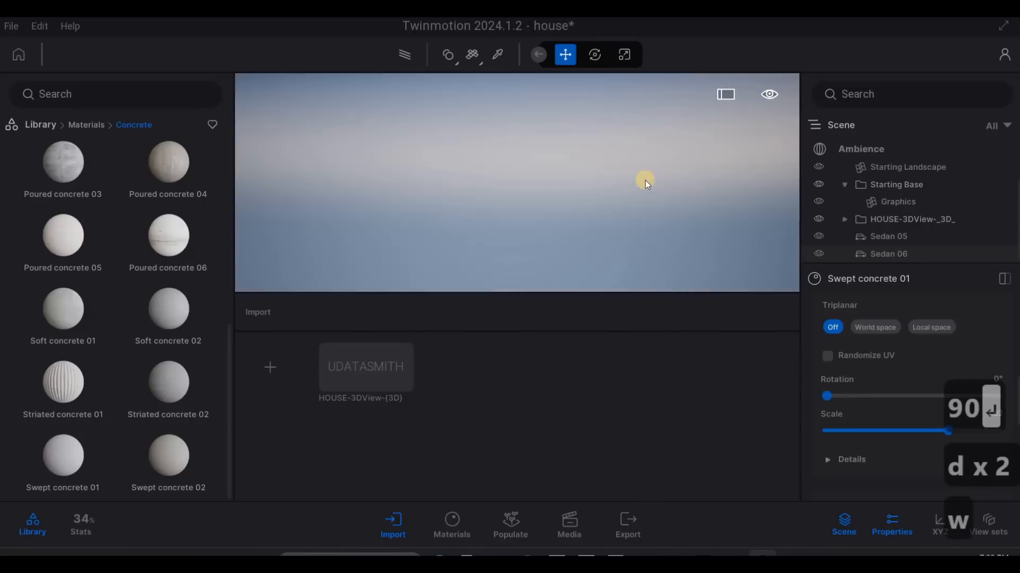
- Set the texture rotation of the carport floor's Swept concrete 01 material to 90°
{"action": "key", "text": "s"}
{"action": "key", "text": "q"}
{"action": "key", "text": "s"}
{"action": "key", "text": "d"}
{"action": "key", "text": "e"}
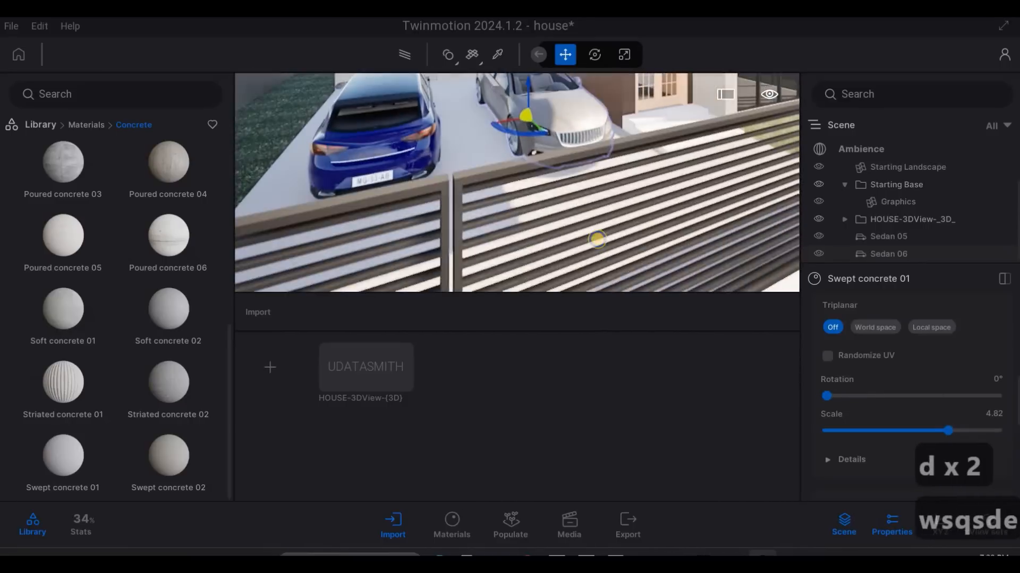
{"action": "key", "text": "w"}
{"action": "key", "text": "e"}
{"action": "key", "text": "a"}
{"action": "key", "text": "a"}
{"action": "key", "text": "q"}
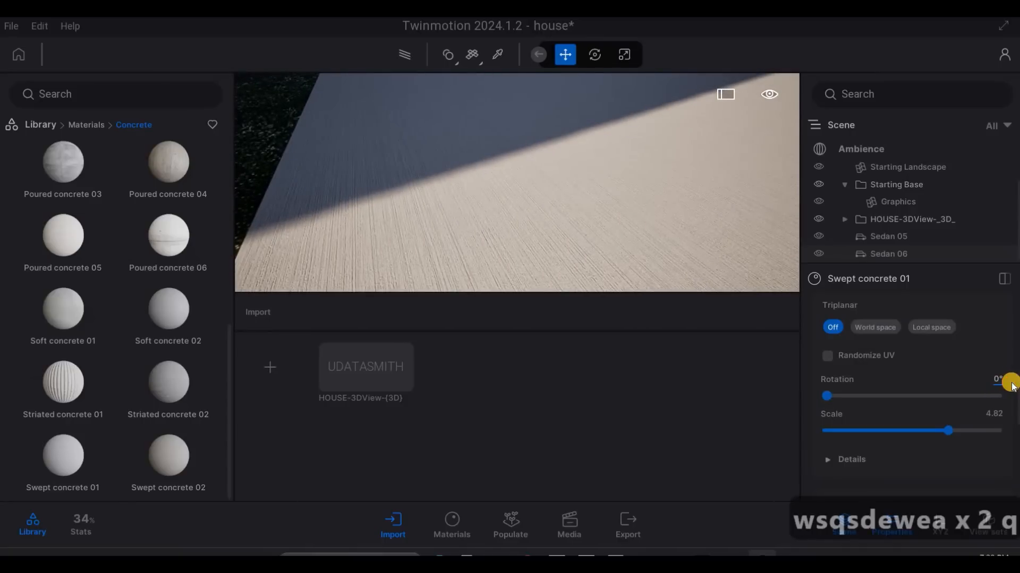
{"action": "type", "text": "90"}
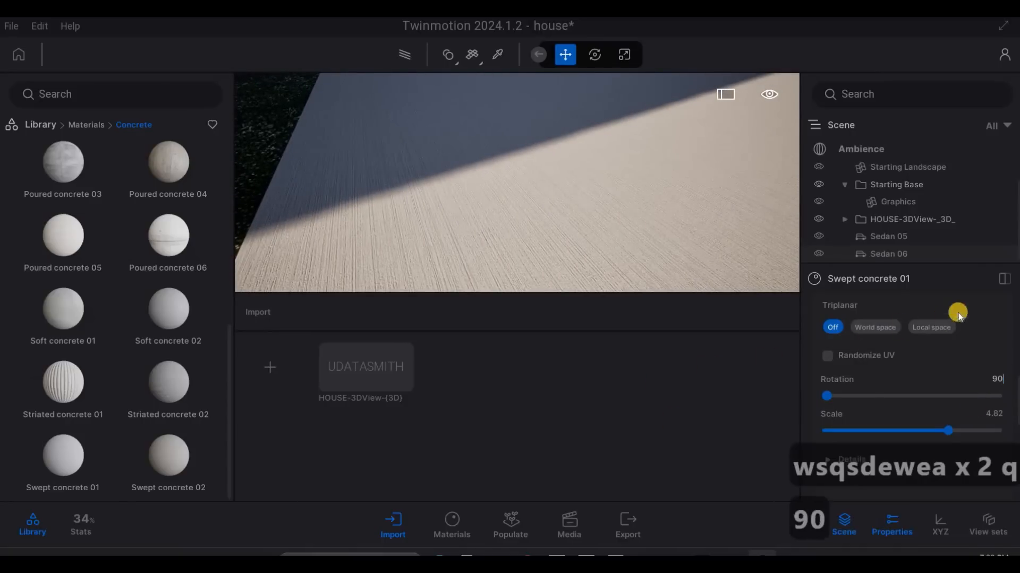
{"action": "key", "text": "Return"}
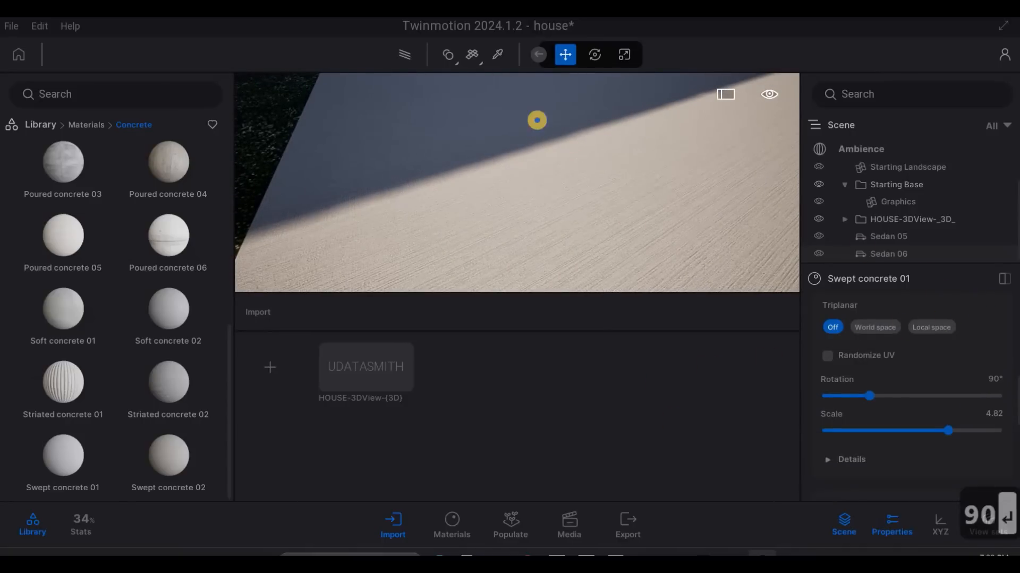
- Apply the Fine concrete 01 material to the steps at the entrance door with a texture scale of 3.08
{"action": "key", "text": "w"}
{"action": "key", "text": "q"}
{"action": "key", "text": "d"}
{"action": "key", "text": "q"}
{"action": "key", "text": "s"}
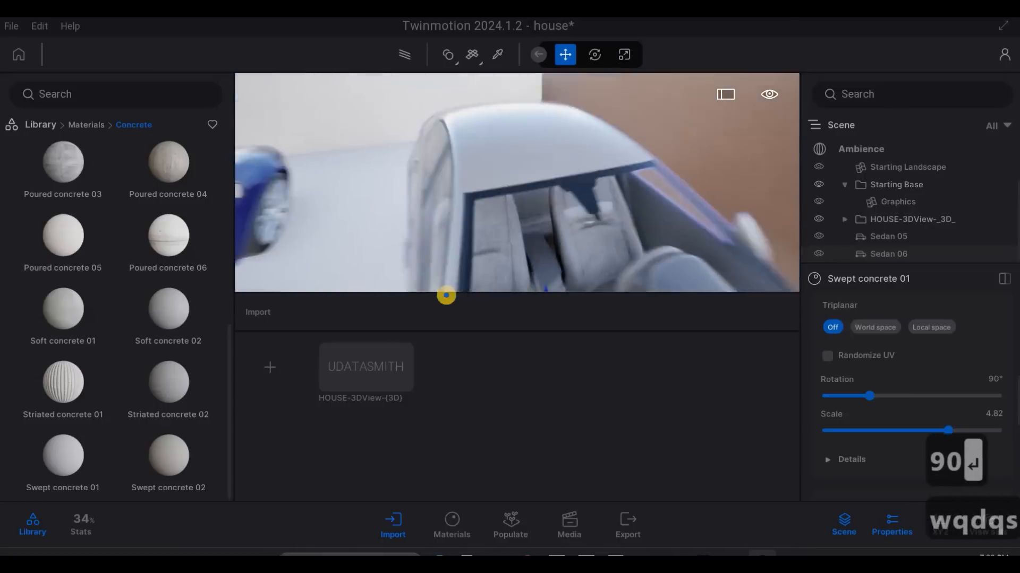
{"action": "key", "text": "d"}
{"action": "right_click_drag", "start_coordinate": [301, 211], "coordinate": [103, 352]}
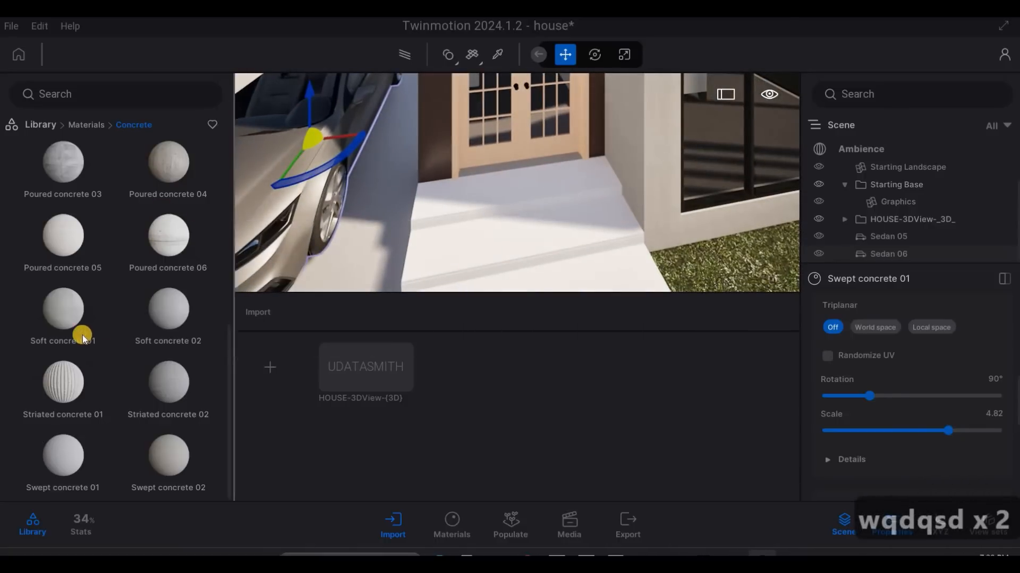
{"action": "scroll", "coordinate": [164, 295], "scroll_direction": "up", "scroll_amount": 5}
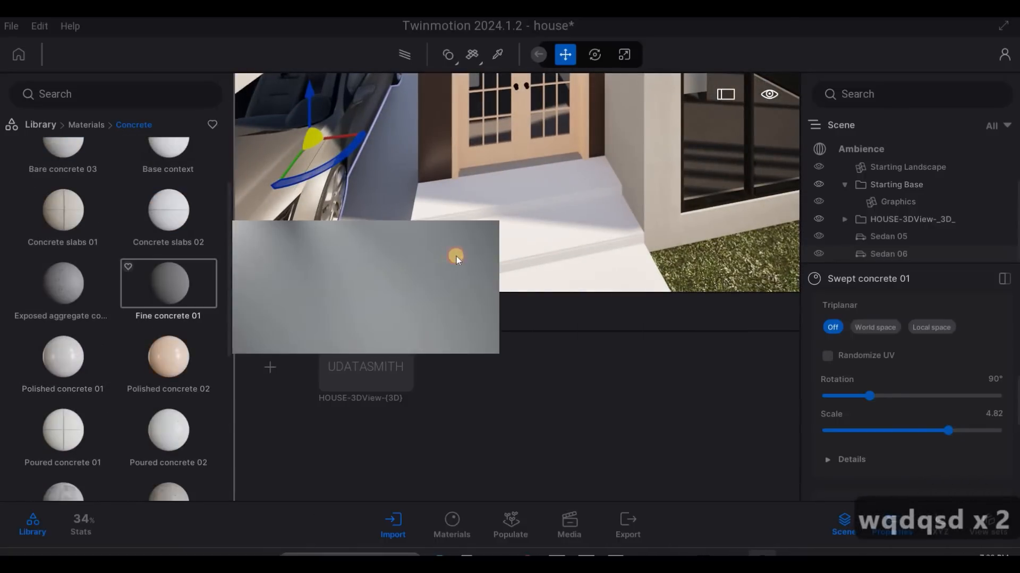
{"action": "left_click_drag", "start_coordinate": [457, 256], "coordinate": [458, 257]}
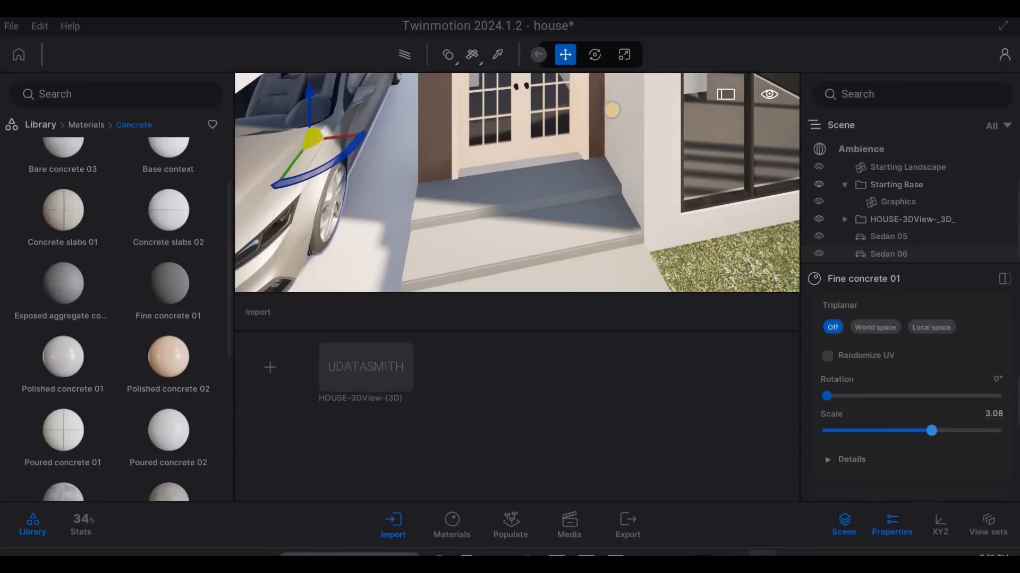
- Browse the material library to the man-made ground materials for the pavement outside the gate
{"action": "key", "text": "s"}
{"action": "right_click_drag", "start_coordinate": [612, 110], "coordinate": [137, 250]}
{"action": "key", "text": "a"}
{"action": "key", "text": "e"}
{"action": "key", "text": "s"}
{"action": "key", "text": "e"}
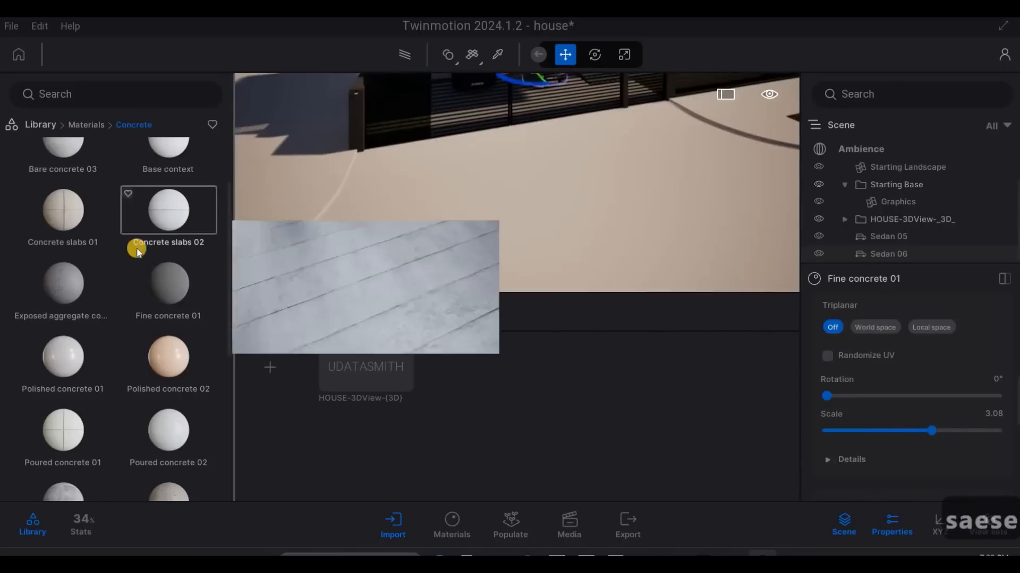
{"action": "scroll", "coordinate": [139, 298], "scroll_direction": "down", "scroll_amount": 5}
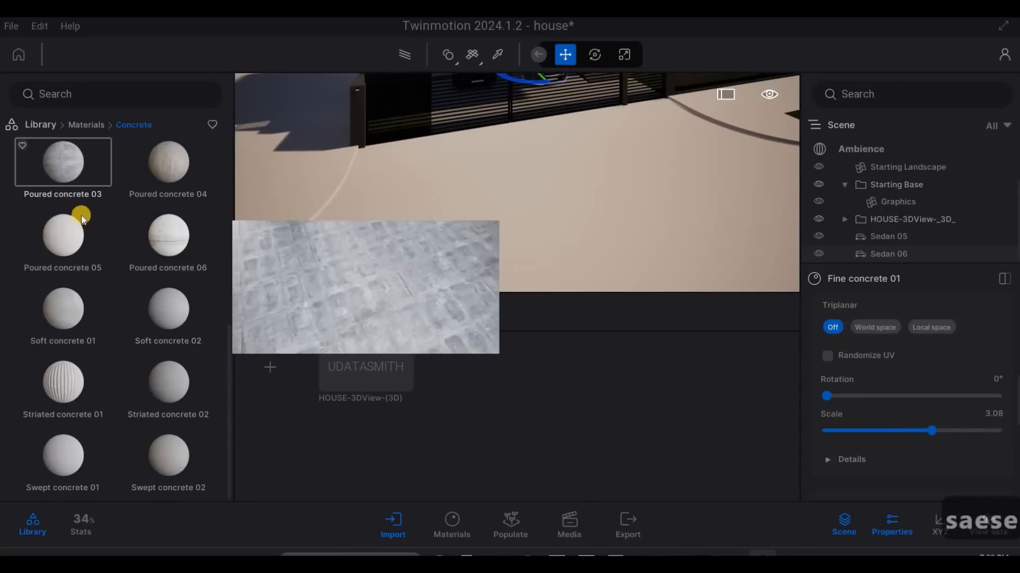
{"action": "left_click", "coordinate": [86, 125]}
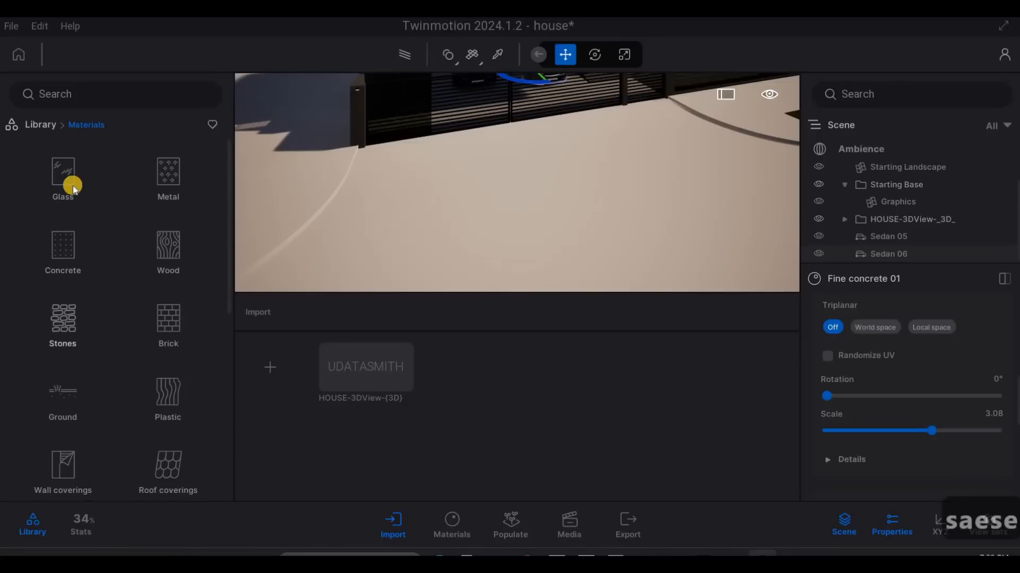
{"action": "left_click", "coordinate": [62, 395]}
{"action": "left_click", "coordinate": [62, 178]}
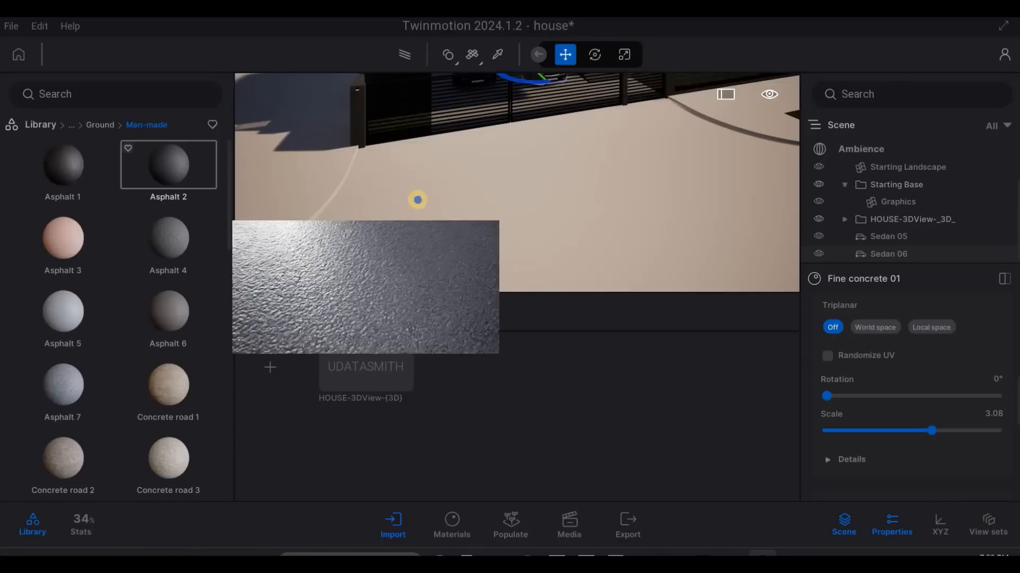
- Apply the Concrete road 5 material to the sidewalk outside the fence with a texture scale of 8.87
{"action": "key", "text": "a"}
{"action": "key", "text": "e"}
{"action": "key", "text": "w"}
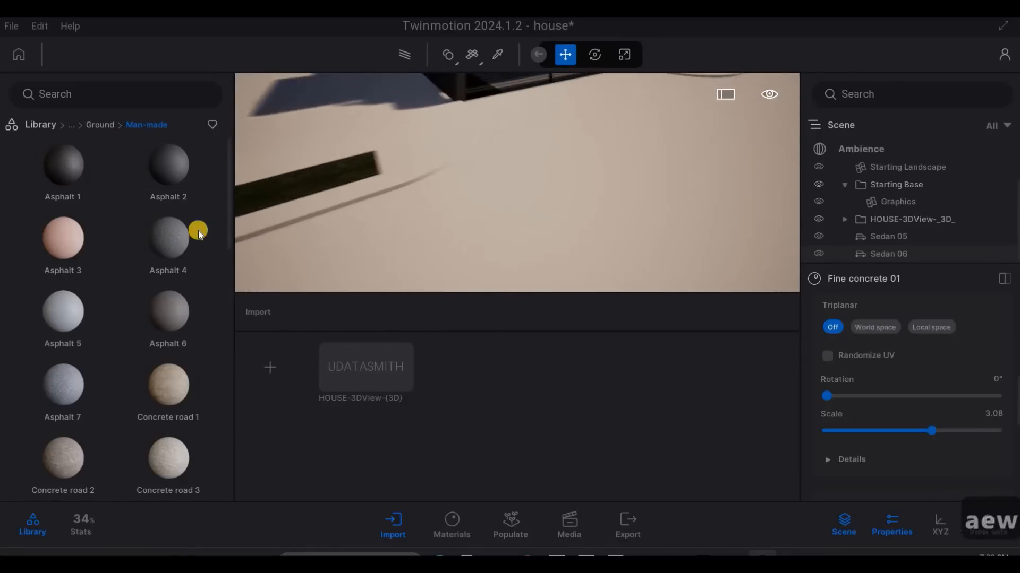
{"action": "key", "text": "e"}
{"action": "scroll", "coordinate": [132, 406], "scroll_direction": "down", "scroll_amount": 2}
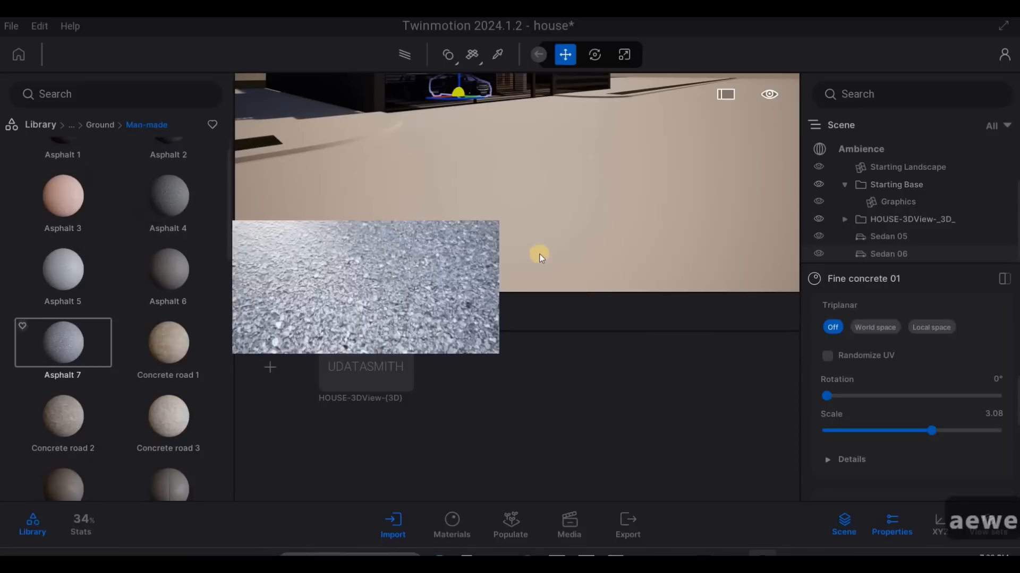
{"action": "key", "text": "a"}
{"action": "key", "text": "w"}
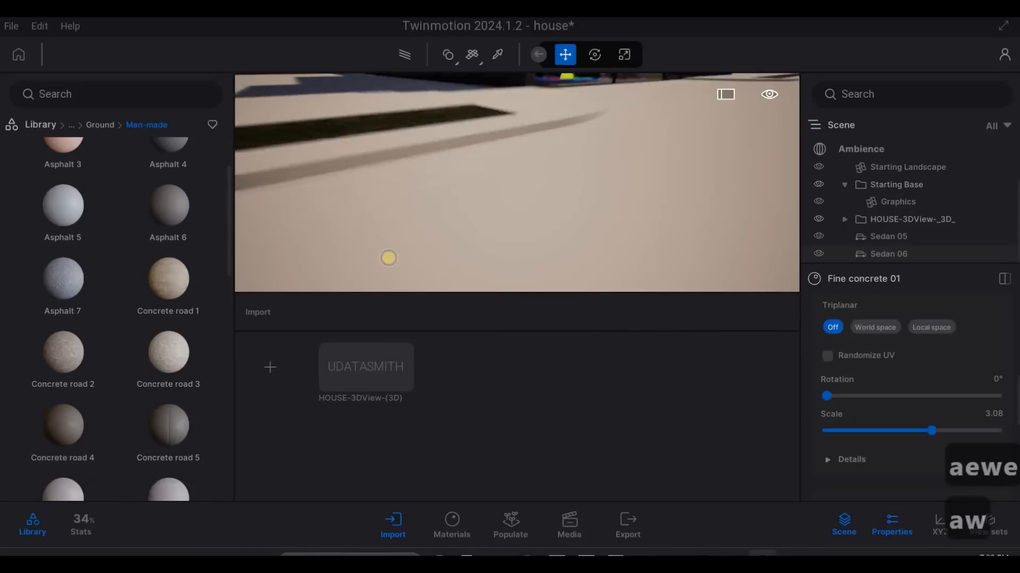
{"action": "key", "text": "w"}
{"action": "key", "text": "q"}
{"action": "key", "text": "d"}
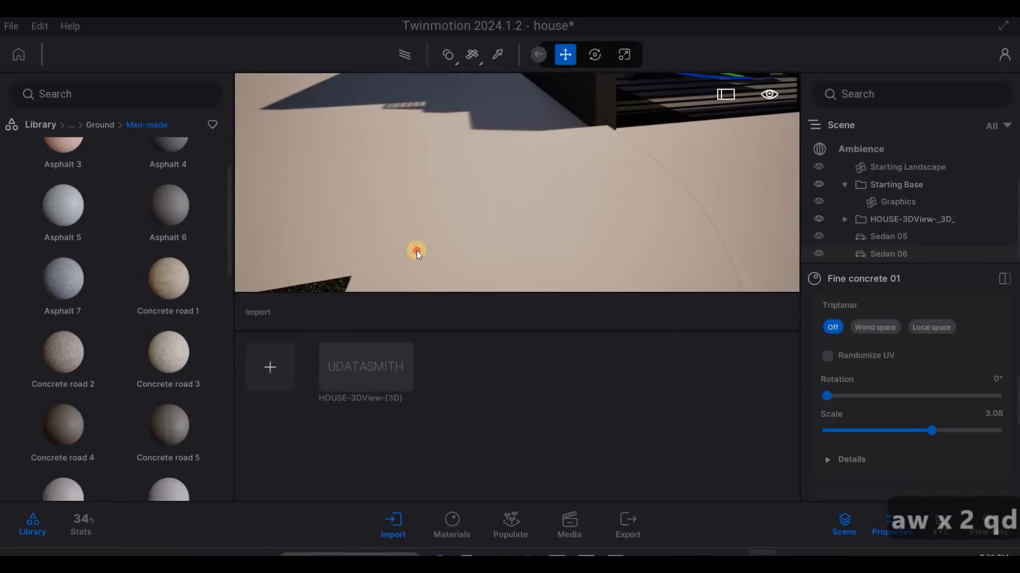
{"action": "scroll", "coordinate": [173, 422], "scroll_direction": "down", "scroll_amount": 1}
{"action": "left_click_drag", "start_coordinate": [172, 408], "coordinate": [451, 223]}
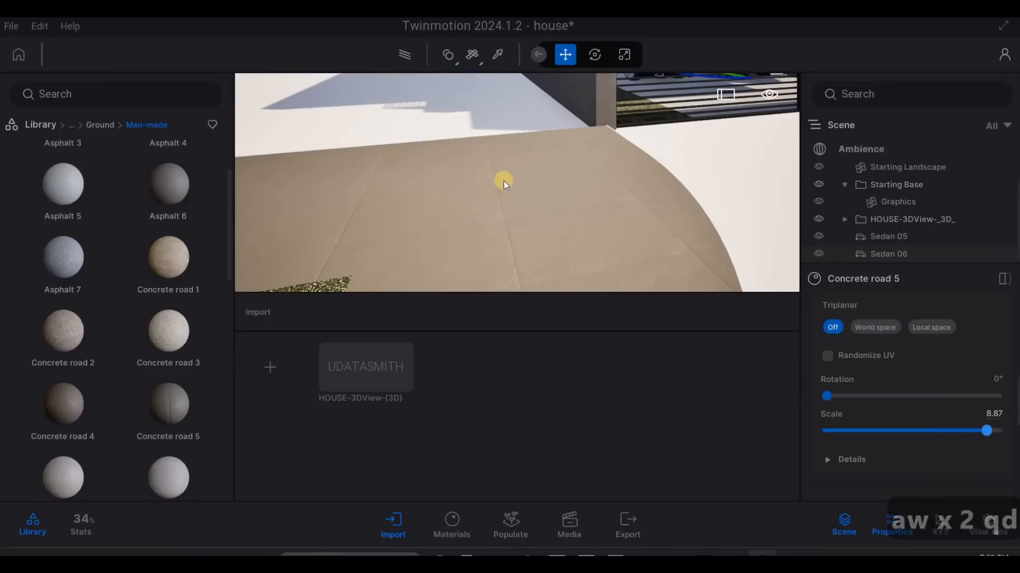
- Apply the Concrete road 4 material to the curved curb of the sidewalk with a texture scale of 1.95
{"action": "key", "text": "d"}
{"action": "left_click_drag", "start_coordinate": [94, 401], "coordinate": [476, 266]}
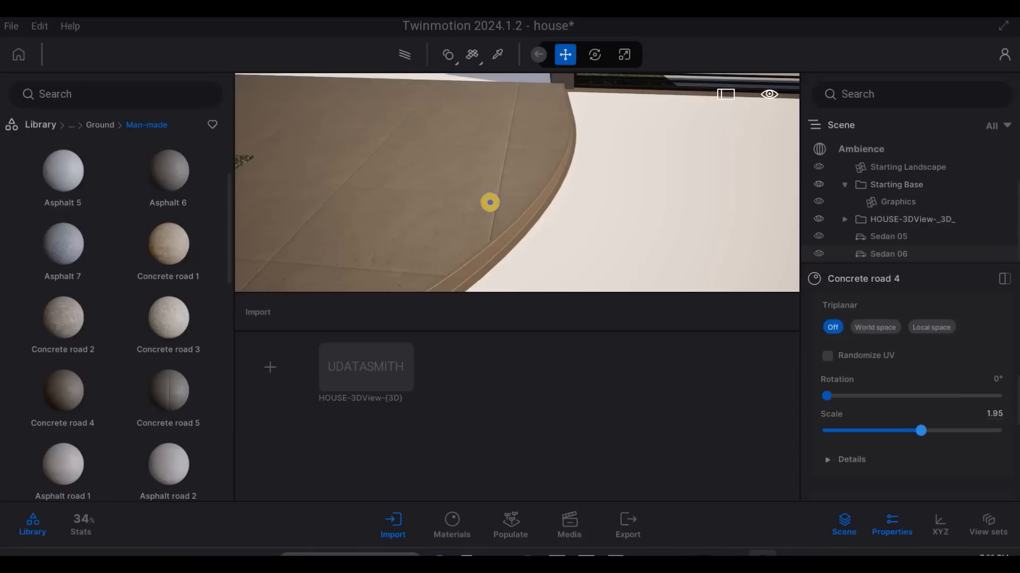
{"action": "key", "text": "e"}
{"action": "key", "text": "q"}
{"action": "key", "text": "s"}
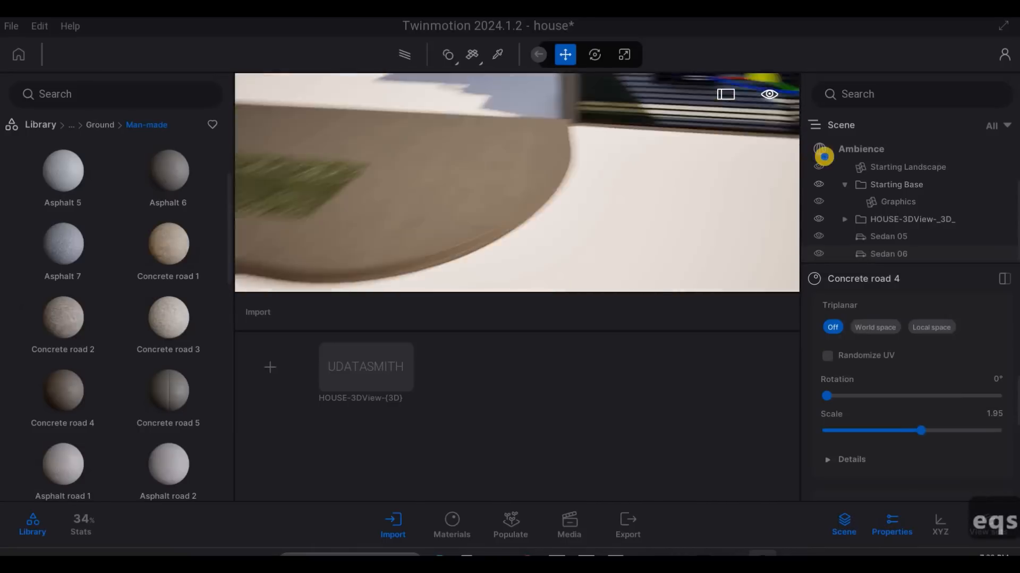
- Apply the Wave cobblestone material to the paved ground in front of the gate with a texture scale of 9.83
{"action": "key", "text": "d"}
{"action": "key", "text": "d"}
{"action": "key", "text": "s"}
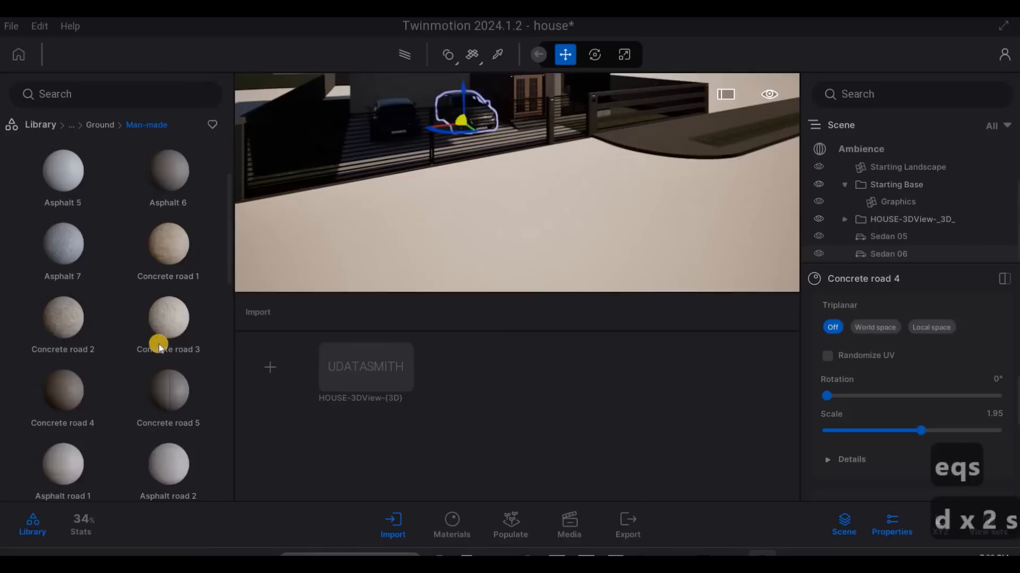
{"action": "scroll", "coordinate": [158, 344], "scroll_direction": "down", "scroll_amount": 5}
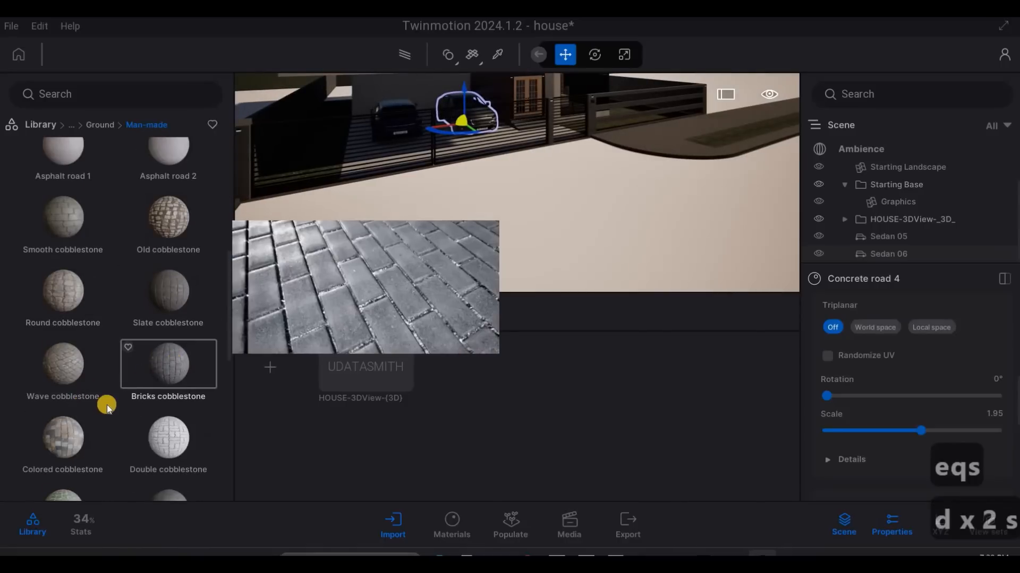
{"action": "scroll", "coordinate": [77, 361], "scroll_direction": "down", "scroll_amount": 2}
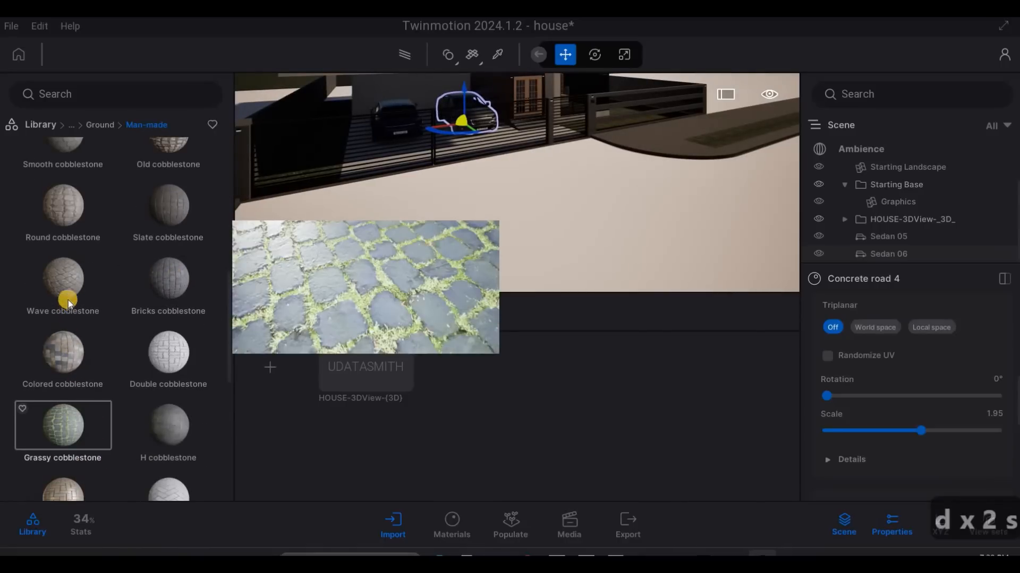
{"action": "left_click_drag", "start_coordinate": [65, 285], "coordinate": [507, 250]}
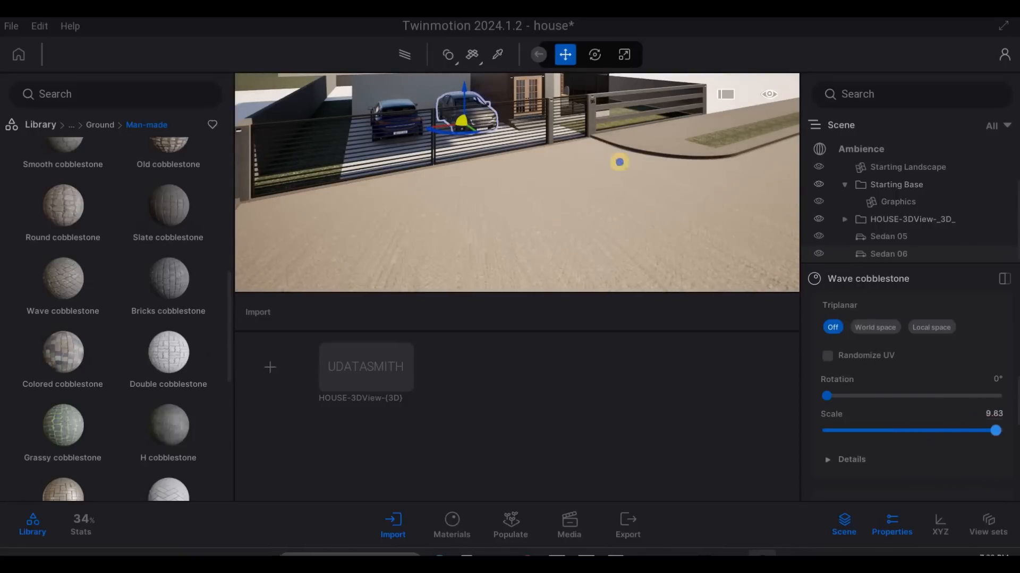
- Examine the cobblestone paving, the gate and the carport from outside the house, leaving nothing selected
{"action": "key", "text": "a"}
{"action": "right_click_drag", "start_coordinate": [657, 238], "coordinate": [527, 218]}
{"action": "key", "text": "w"}
{"action": "key", "text": "Escape"}
{"action": "key", "text": "e"}
{"action": "key", "text": "w"}
{"action": "key", "text": "q"}
{"action": "key", "text": "d"}
{"action": "key", "text": "q"}
{"action": "key", "text": "d"}
{"action": "key", "text": "w"}
{"action": "key", "text": "a"}
{"action": "key", "text": "a"}
{"action": "key", "text": "w"}
{"action": "key", "text": "s"}
{"action": "key", "text": "a"}
{"action": "key", "text": "Escape"}
{"action": "key", "text": "Escape"}
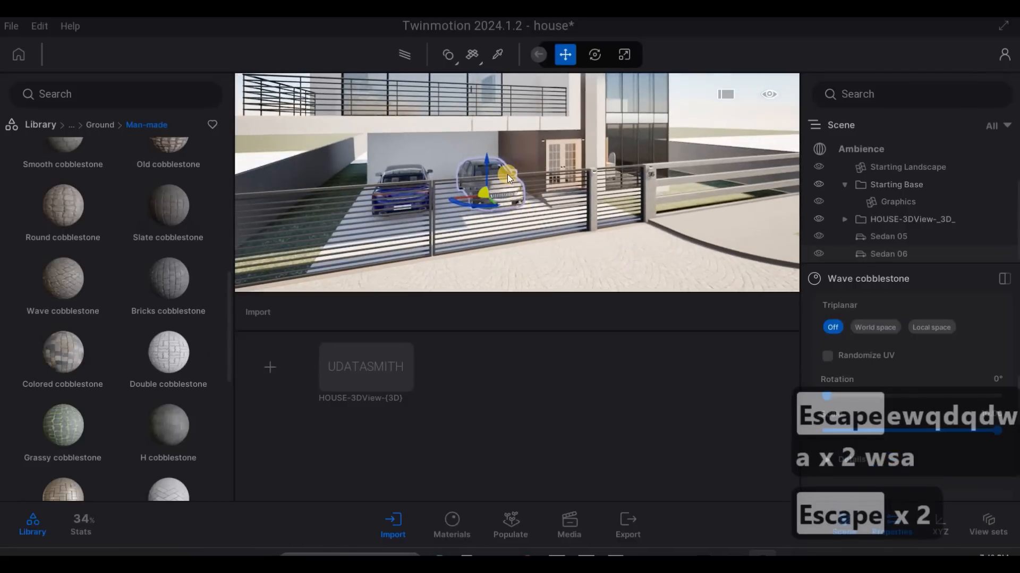
{"action": "key", "text": "Escape"}
{"action": "left_click", "coordinate": [607, 179]}
{"action": "key", "text": "Escape"}
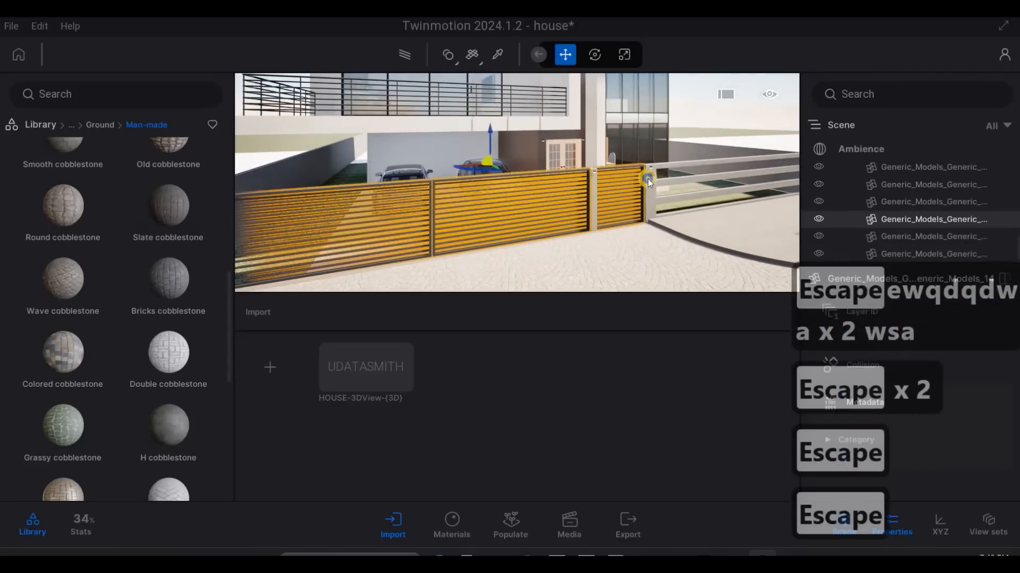
- Apply the Brushed aluminium 01 material from the metal library to the frame of the entrance double door
{"action": "key", "text": "w"}
{"action": "key", "text": "q"}
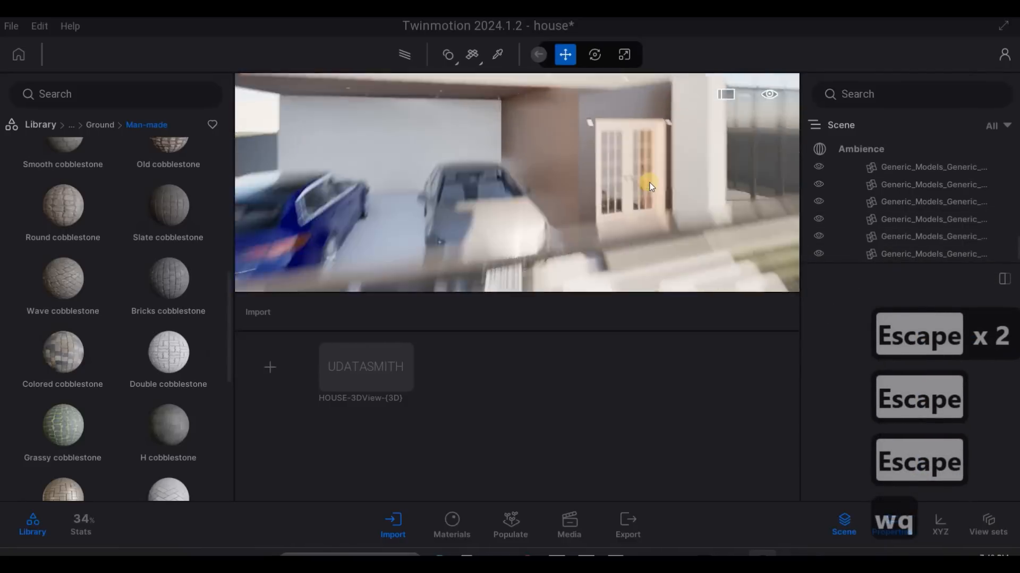
{"action": "key", "text": "d"}
{"action": "key", "text": "w"}
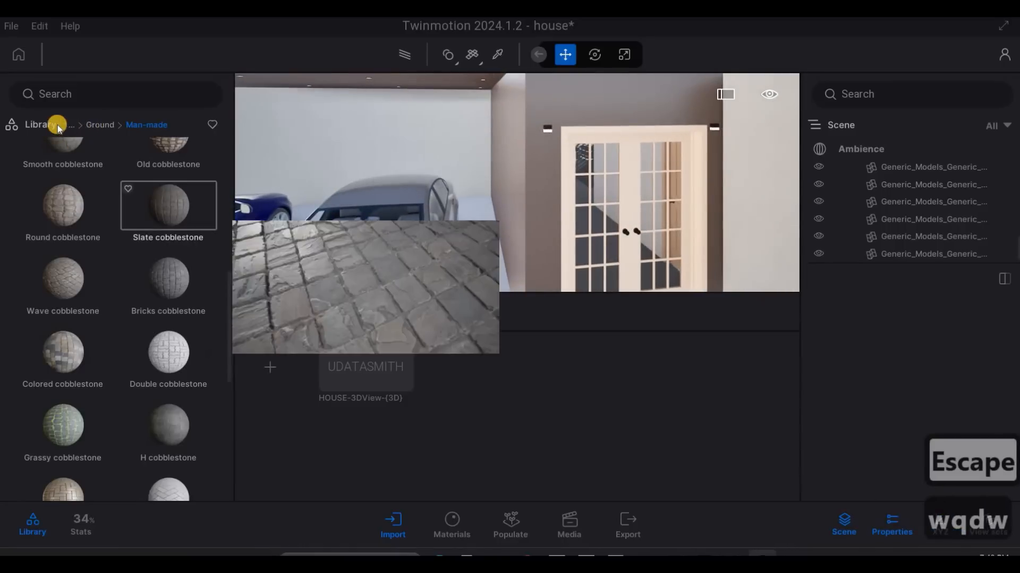
{"action": "left_click", "coordinate": [67, 130]}
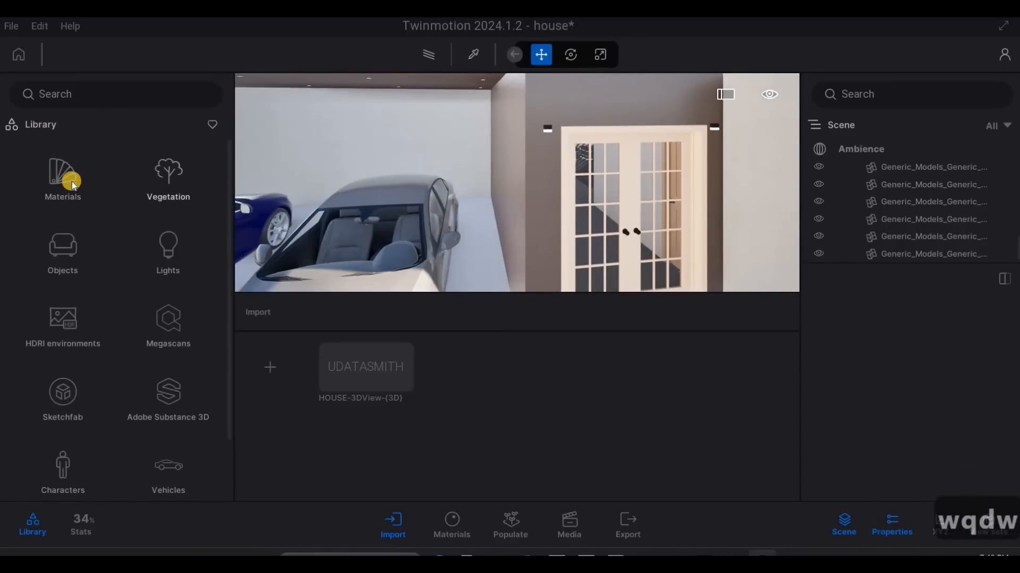
{"action": "left_click", "coordinate": [63, 179]}
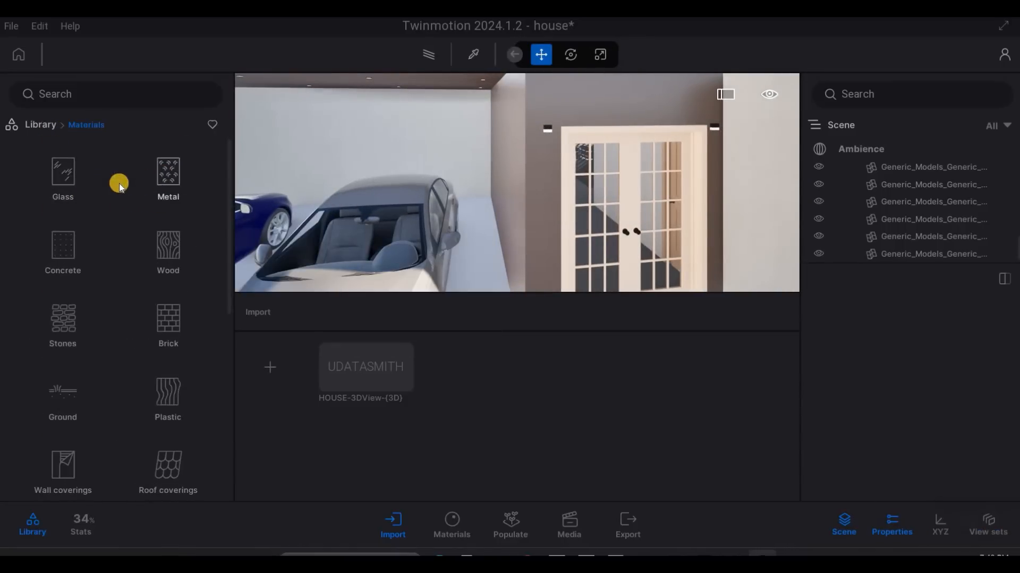
{"action": "left_click", "coordinate": [139, 175]}
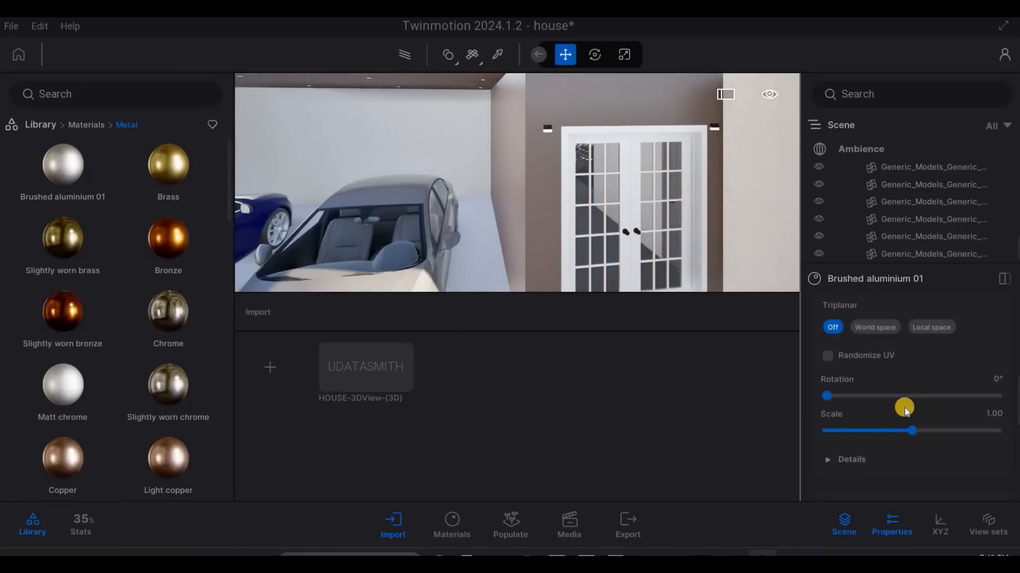
- Set the tint of the door's Brushed aluminium 01 material to the dark grey 3C3834
{"action": "scroll", "coordinate": [914, 402], "scroll_direction": "up", "scroll_amount": 2}
{"action": "scroll", "coordinate": [914, 403], "scroll_direction": "up", "scroll_amount": 5}
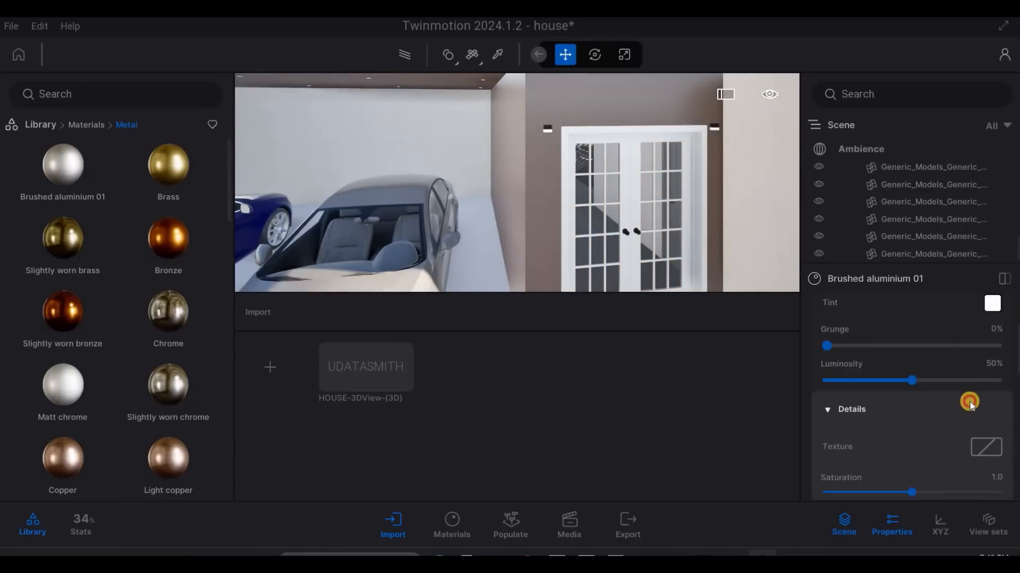
{"action": "left_click", "coordinate": [500, 311]}
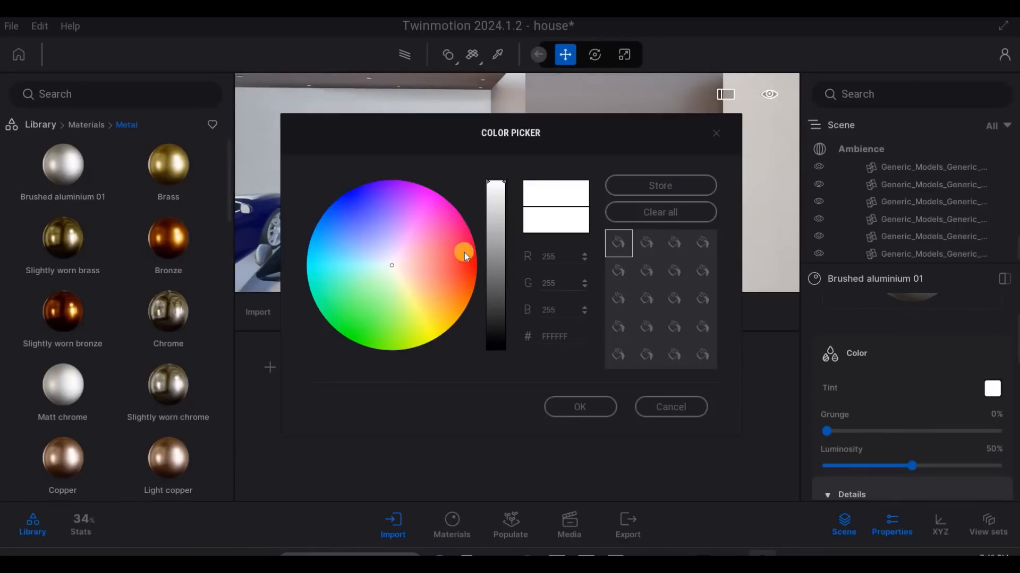
{"action": "left_click", "coordinate": [460, 271]}
{"action": "left_click", "coordinate": [567, 407]}
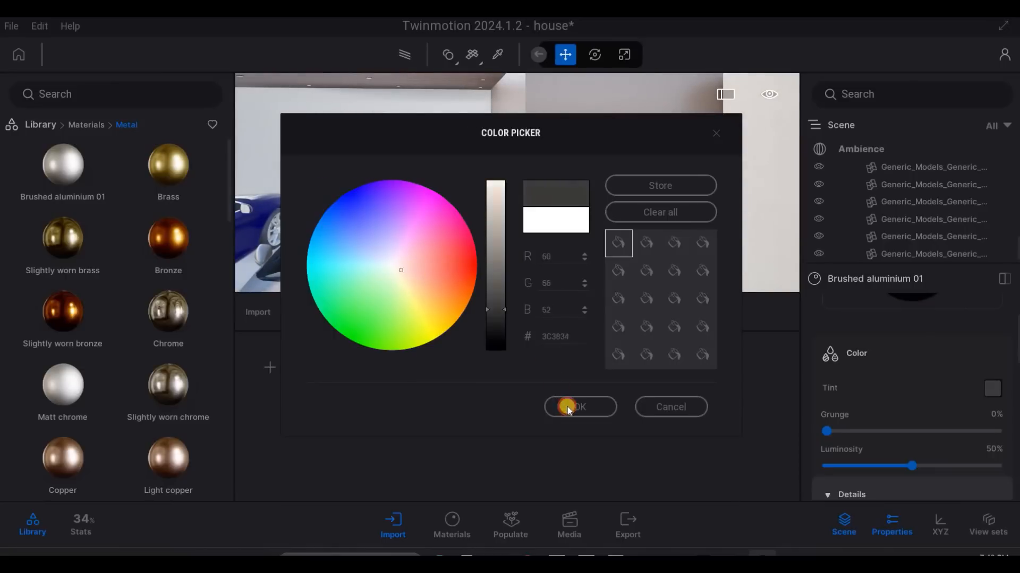
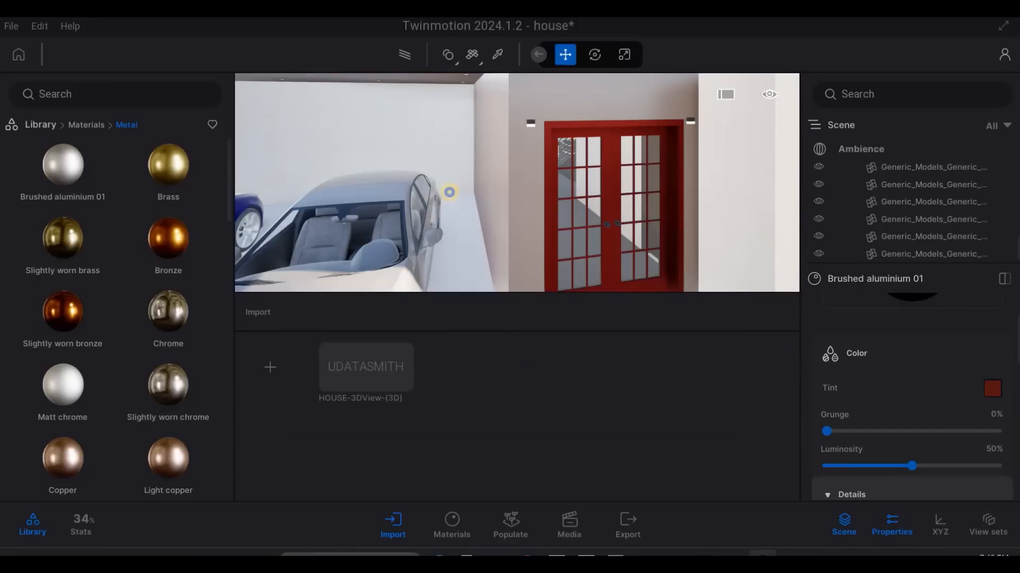
- Examine the tinted entrance double door and the cars in the carport from close up
{"action": "key", "text": "d"}
{"action": "key", "text": "e"}
{"action": "key", "text": "a"}
{"action": "key", "text": "q"}
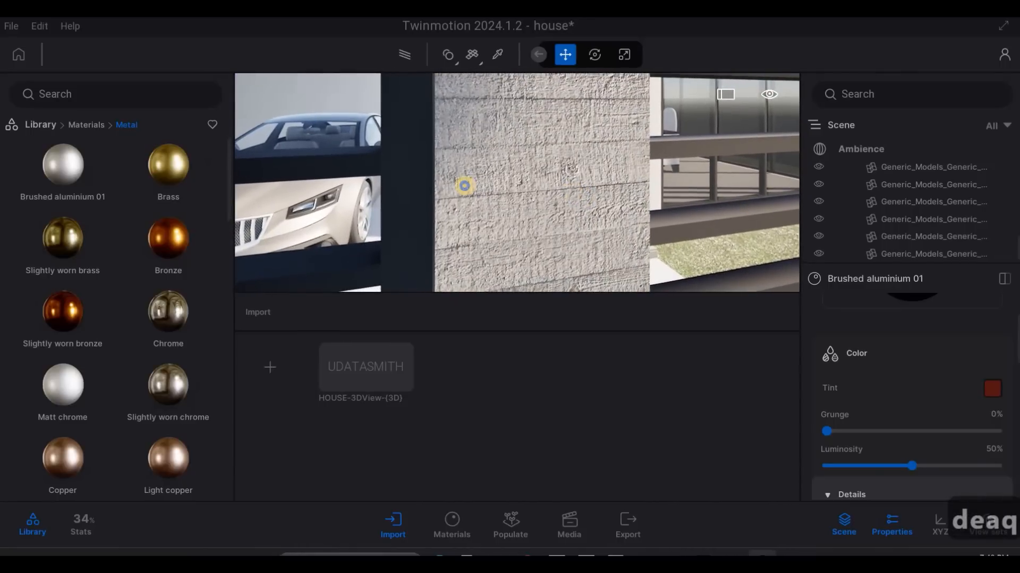
{"action": "key", "text": "3"}
{"action": "key", "text": "w"}
{"action": "key", "text": "w"}
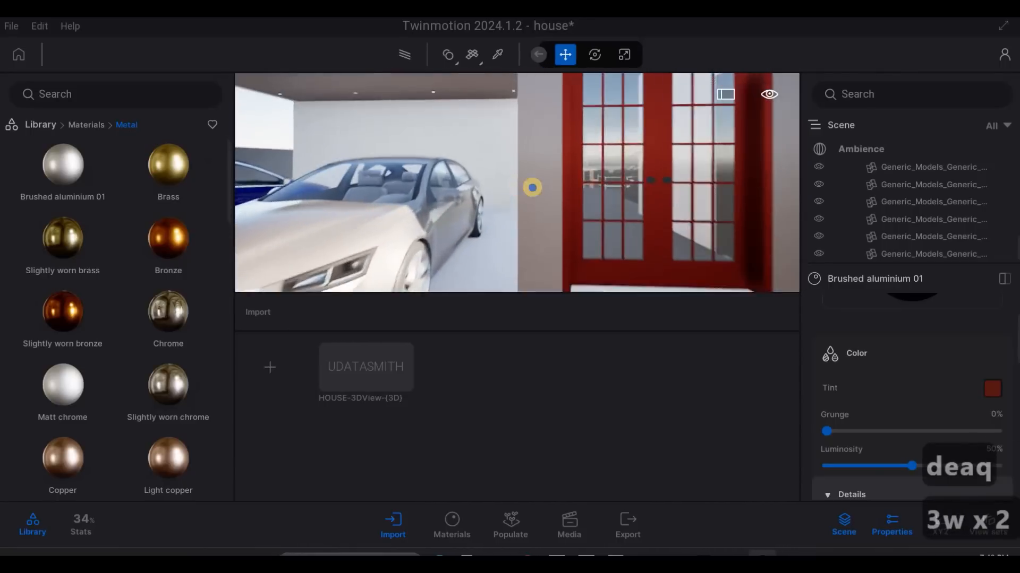
{"action": "key", "text": "w"}
{"action": "key", "text": "w"}
{"action": "key", "text": "w"}
{"action": "key", "text": "w"}
{"action": "key", "text": "q"}
{"action": "key", "text": "d"}
{"action": "key", "text": "s"}
- Examine the front facade, balcony, carport and gate from outside the fence
{"action": "key", "text": "s"}
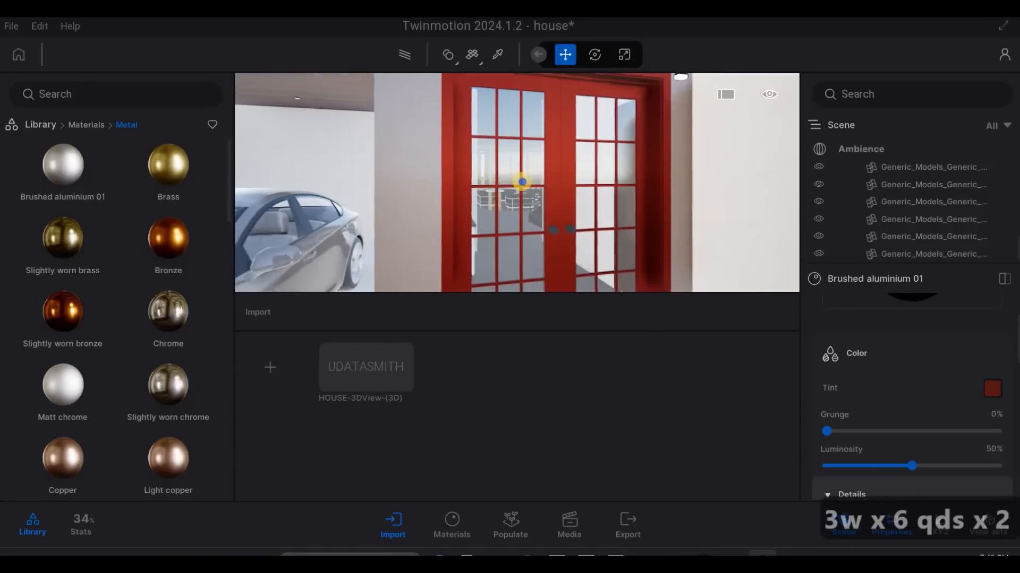
{"action": "key", "text": "s"}
{"action": "key", "text": "s"}
{"action": "key", "text": "s"}
{"action": "key", "text": "a"}
{"action": "key", "text": "a"}
{"action": "key", "text": "a"}
{"action": "key", "text": "a"}
{"action": "key", "text": "a"}
{"action": "key", "text": "a"}
{"action": "key", "text": "a"}
{"action": "key", "text": "a"}
{"action": "key", "text": "a"}
{"action": "key", "text": "a"}
{"action": "key", "text": "a"}
{"action": "key", "text": "a"}
{"action": "key", "text": "a"}
{"action": "key", "text": "a"}
{"action": "key", "text": "a"}
{"action": "key", "text": "a"}
{"action": "key", "text": "a"}
{"action": "key", "text": "q"}
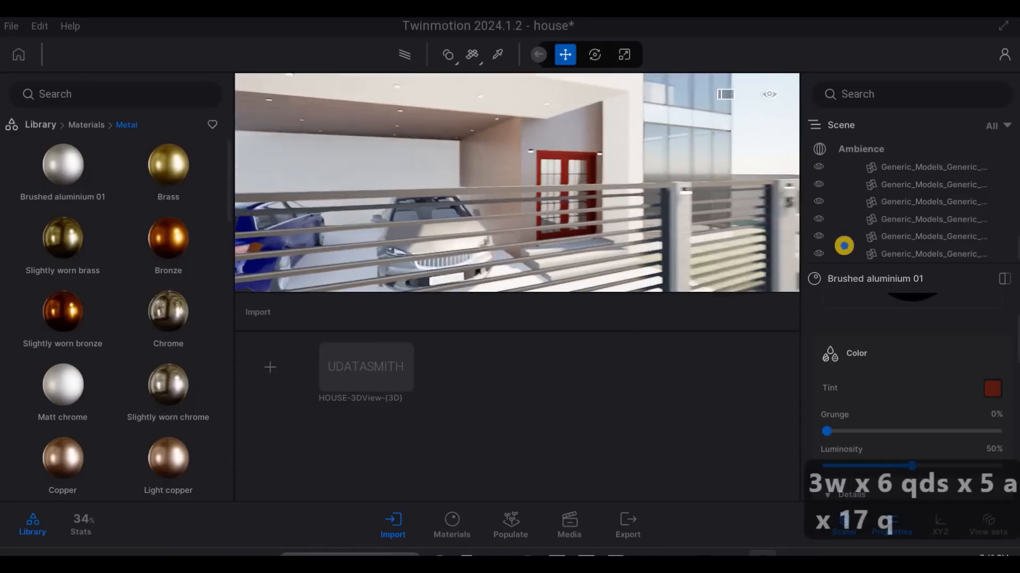
{"action": "key", "text": "a"}
{"action": "key", "text": "a"}
{"action": "key", "text": "a"}
{"action": "key", "text": "a"}
{"action": "key", "text": "a"}
{"action": "key", "text": "a"}
{"action": "key", "text": "a"}
{"action": "key", "text": "d"}
{"action": "key", "text": "d"}
{"action": "key", "text": "d"}
{"action": "key", "text": "d"}
{"action": "key", "text": "d"}
{"action": "key", "text": "d"}
{"action": "key", "text": "d"}
{"action": "key", "text": "d"}
{"action": "key", "text": "d"}
{"action": "key", "text": "d"}
{"action": "key", "text": "d"}
{"action": "key", "text": "d"}
{"action": "key", "text": "d"}
{"action": "key", "text": "d"}
{"action": "key", "text": "d"}
{"action": "key", "text": "d"}
{"action": "key", "text": "d"}
{"action": "key", "text": "d"}
{"action": "key", "text": "d"}
{"action": "key", "text": "d"}
{"action": "key", "text": "d"}
{"action": "key", "text": "d"}
{"action": "key", "text": "d"}
{"action": "key", "text": "d"}
{"action": "key", "text": "d"}
{"action": "key", "text": "d"}
{"action": "key", "text": "a"}
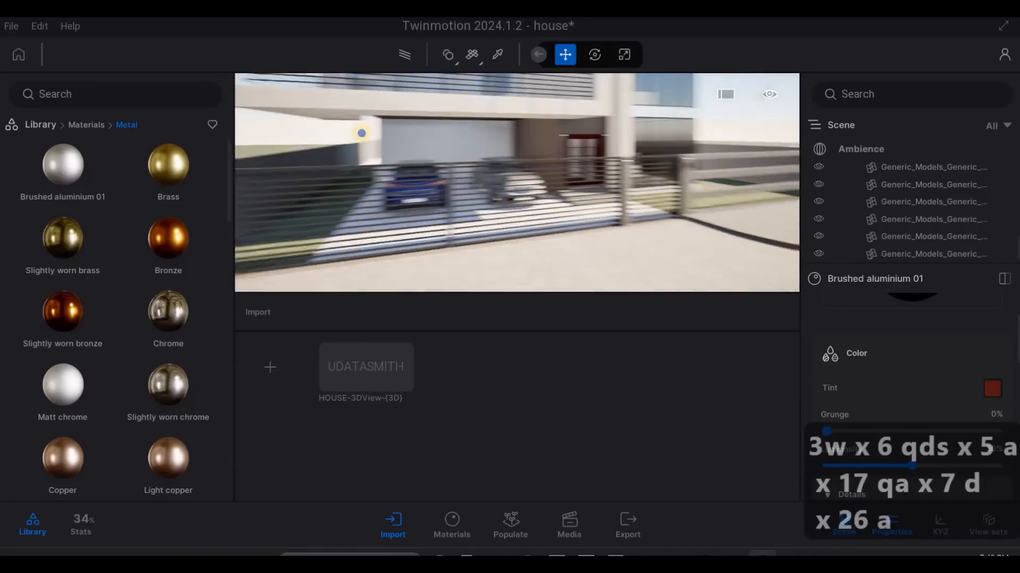
{"action": "key", "text": "a"}
{"action": "key", "text": "a"}
{"action": "key", "text": "a"}
{"action": "key", "text": "s"}
{"action": "key", "text": "q"}
{"action": "key", "text": "q"}
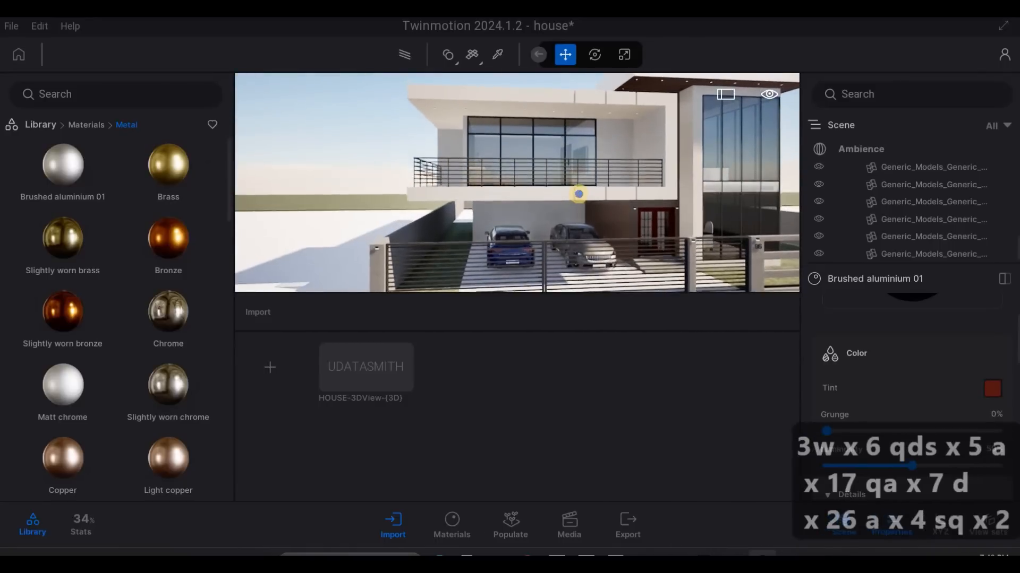
{"action": "key", "text": "a"}
{"action": "key", "text": "w"}
{"action": "key", "text": "w"}
{"action": "key", "text": "w"}
{"action": "key", "text": "w"}
{"action": "key", "text": "w"}
{"action": "key", "text": "w"}
{"action": "key", "text": "q"}
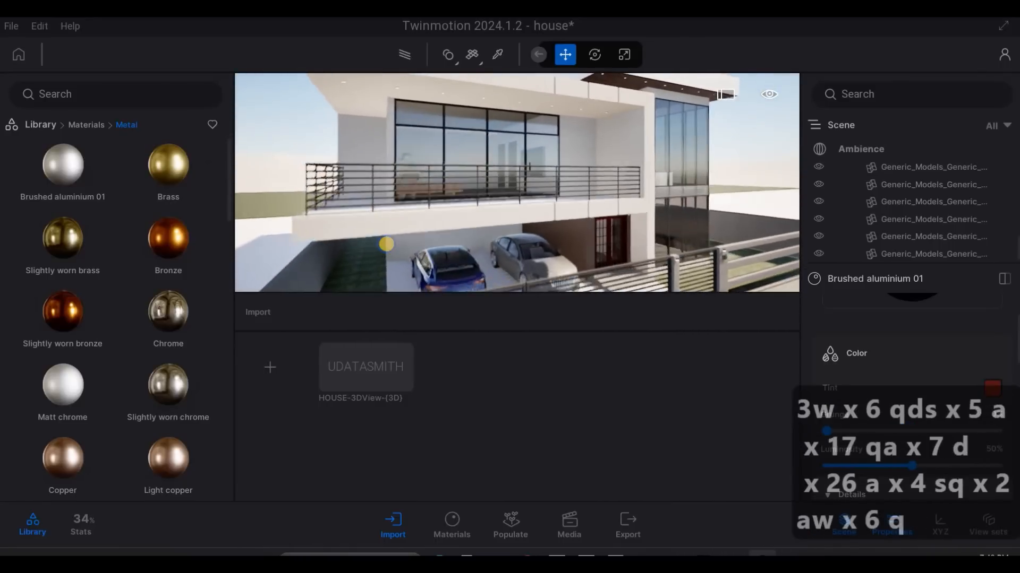
{"action": "key", "text": "a"}
{"action": "key", "text": "s"}
{"action": "key", "text": "d"}
{"action": "key", "text": "a"}
{"action": "key", "text": "d"}
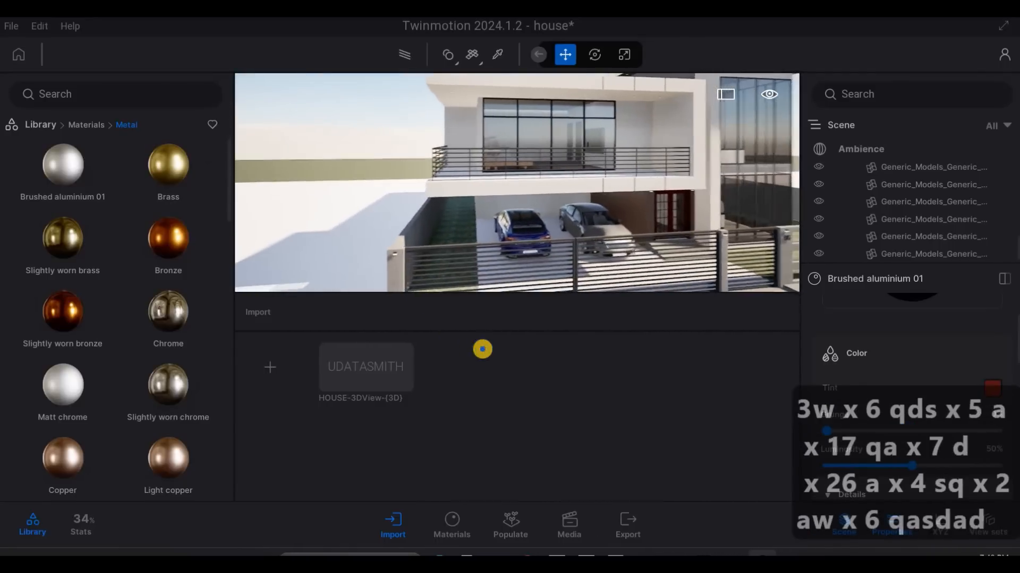
- Apply the Grass 5 material from the Nature ground materials to the lawn strip in the sidewalk beside the gate
{"action": "key", "text": "a"}
{"action": "key", "text": "a"}
{"action": "key", "text": "a"}
{"action": "key", "text": "a"}
{"action": "key", "text": "a"}
{"action": "key", "text": "a"}
{"action": "key", "text": "w"}
{"action": "key", "text": "w"}
{"action": "key", "text": "w"}
{"action": "key", "text": "w"}
{"action": "key", "text": "w"}
{"action": "key", "text": "w"}
{"action": "key", "text": "w"}
{"action": "key", "text": "w"}
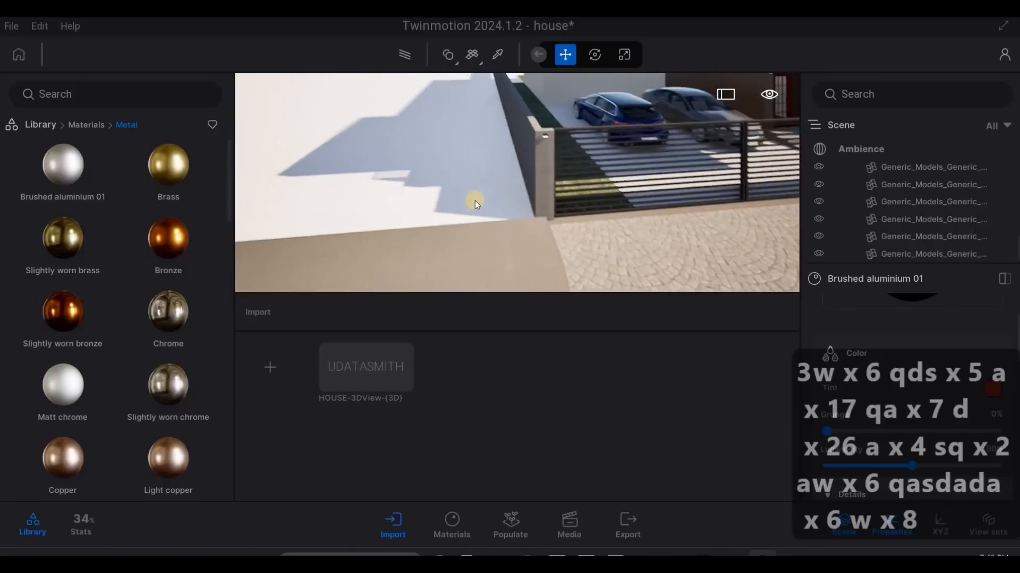
{"action": "key", "text": "s"}
{"action": "key", "text": "e"}
{"action": "left_click", "coordinate": [96, 132]}
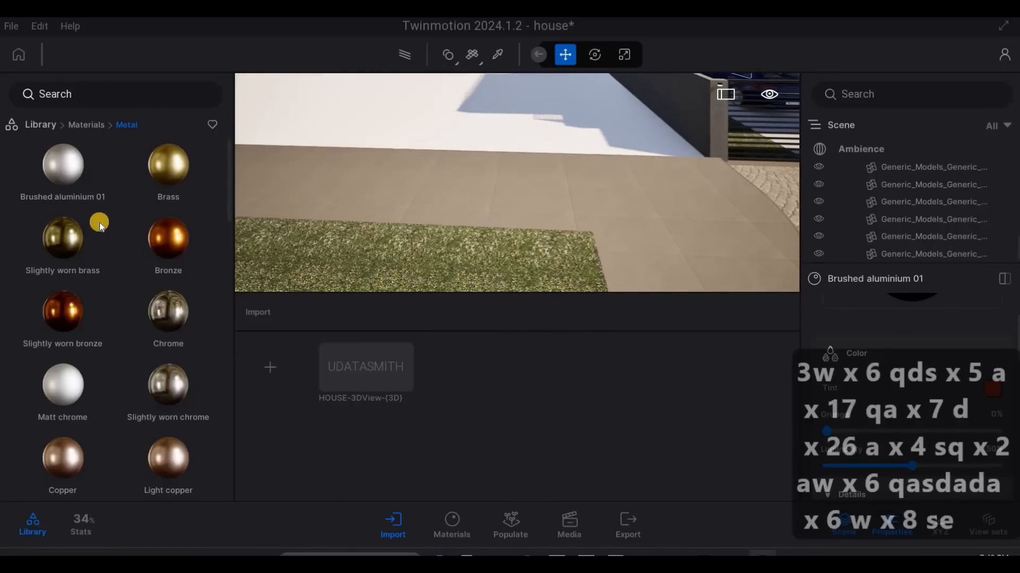
{"action": "left_click", "coordinate": [60, 376]}
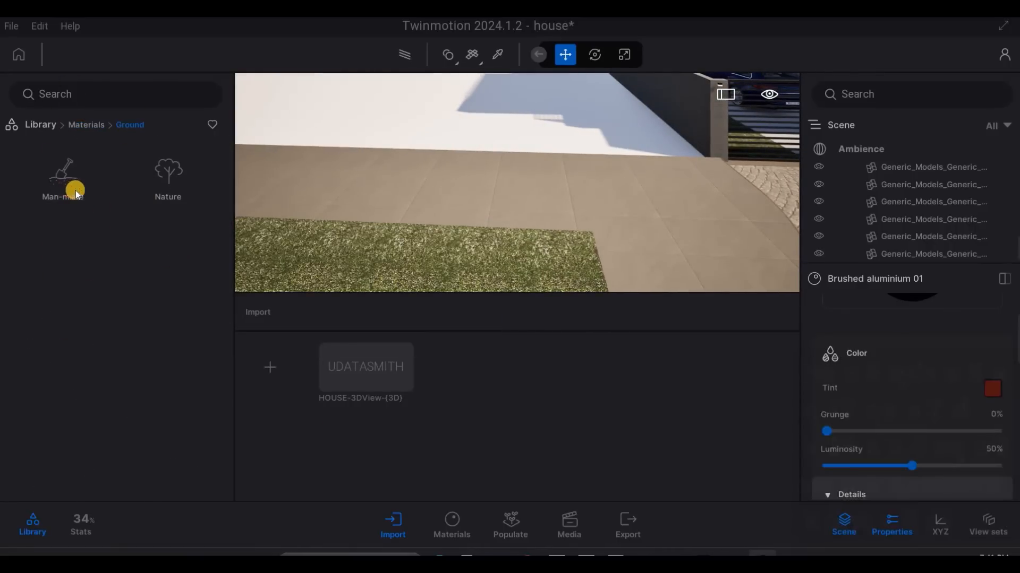
{"action": "left_click", "coordinate": [109, 154]}
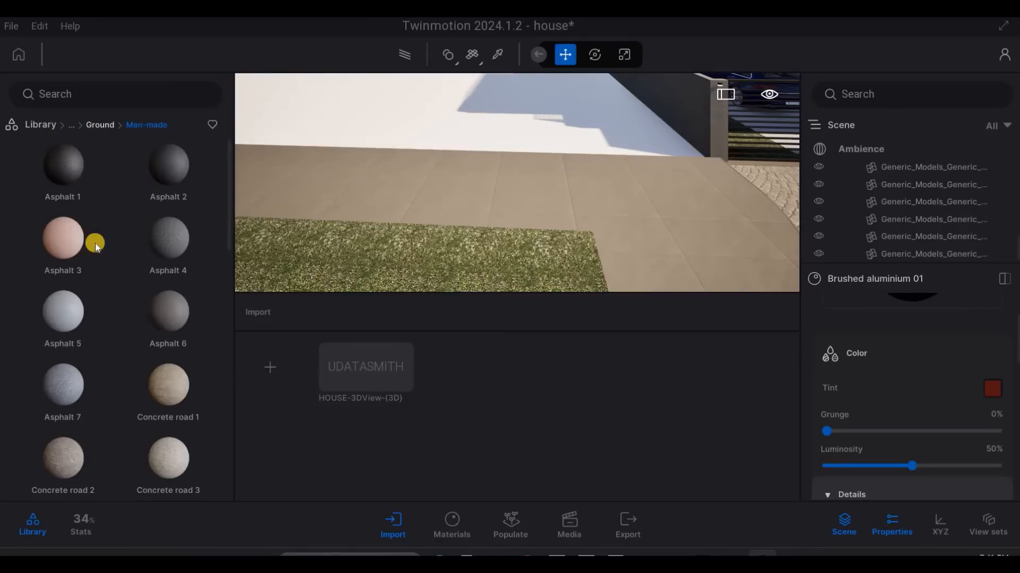
{"action": "left_click", "coordinate": [100, 125]}
{"action": "left_click", "coordinate": [166, 167]}
{"action": "left_click_drag", "start_coordinate": [435, 258], "coordinate": [425, 259]}
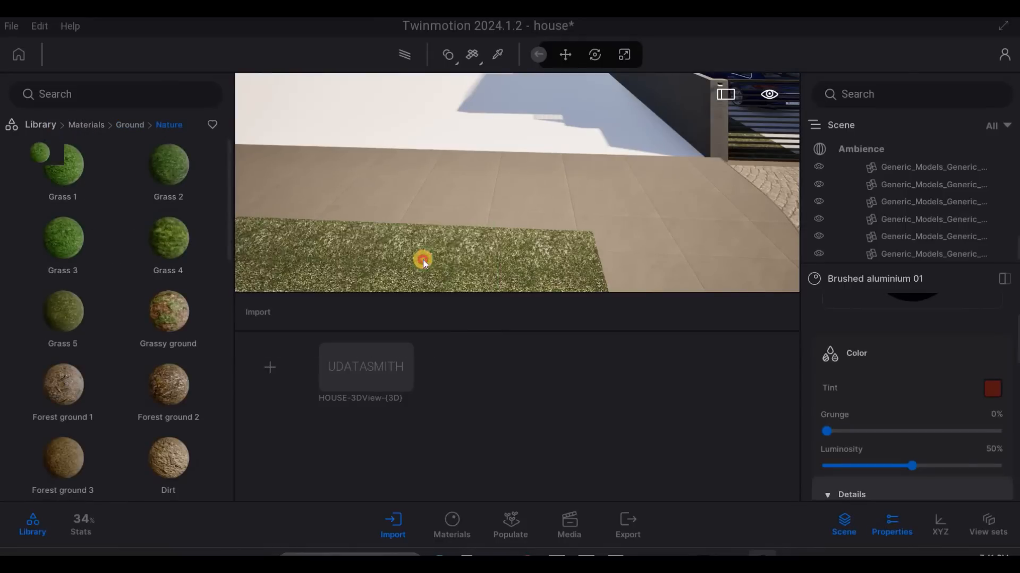
{"action": "left_click_drag", "start_coordinate": [158, 241], "coordinate": [323, 260]}
{"action": "key", "text": "s"}
{"action": "right_click_drag", "start_coordinate": [620, 64], "coordinate": [569, 80]}
{"action": "key", "text": "a"}
{"action": "key", "text": "e"}
{"action": "key", "text": "d"}
{"action": "key", "text": "a"}
{"action": "key", "text": "e"}
{"action": "right_click_drag", "start_coordinate": [366, 269], "coordinate": [364, 273]}
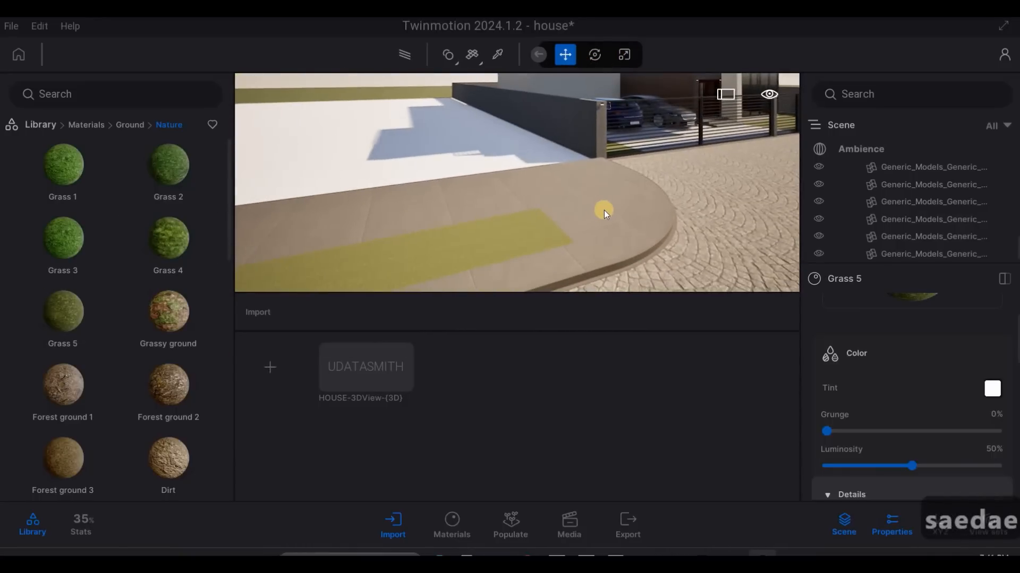
{"action": "left_click", "coordinate": [604, 209]}
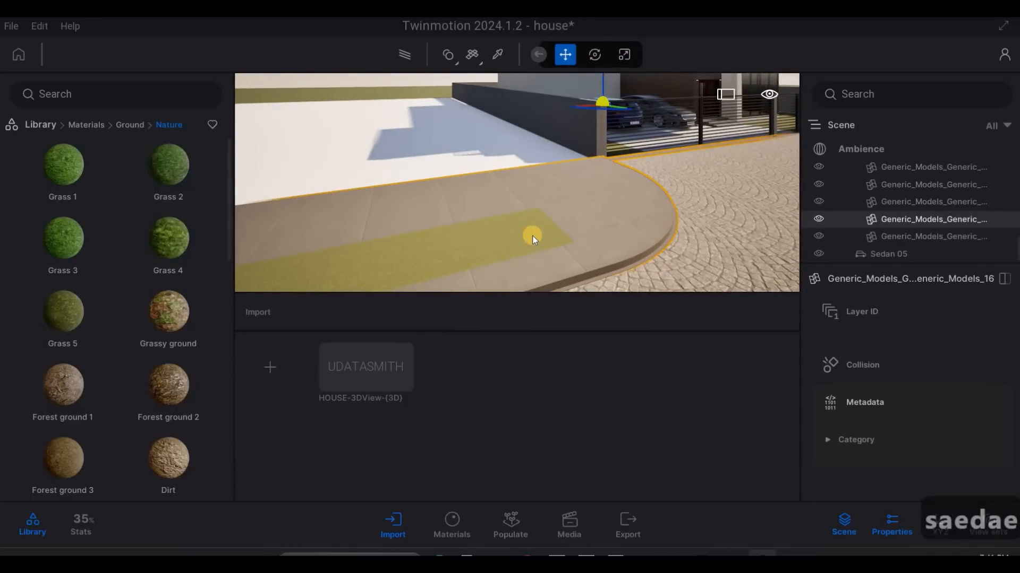
{"action": "key", "text": "Tab"}
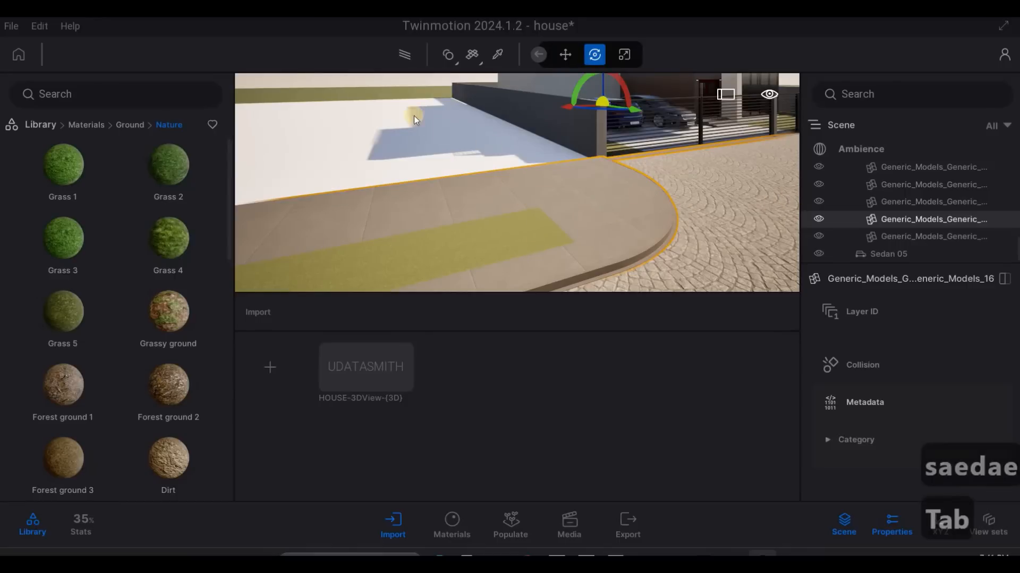
{"action": "key", "text": "Escape"}
- Select several Floors_Floor_floor_4 elements together in the scene hierarchy
{"action": "left_click", "coordinate": [441, 103]}
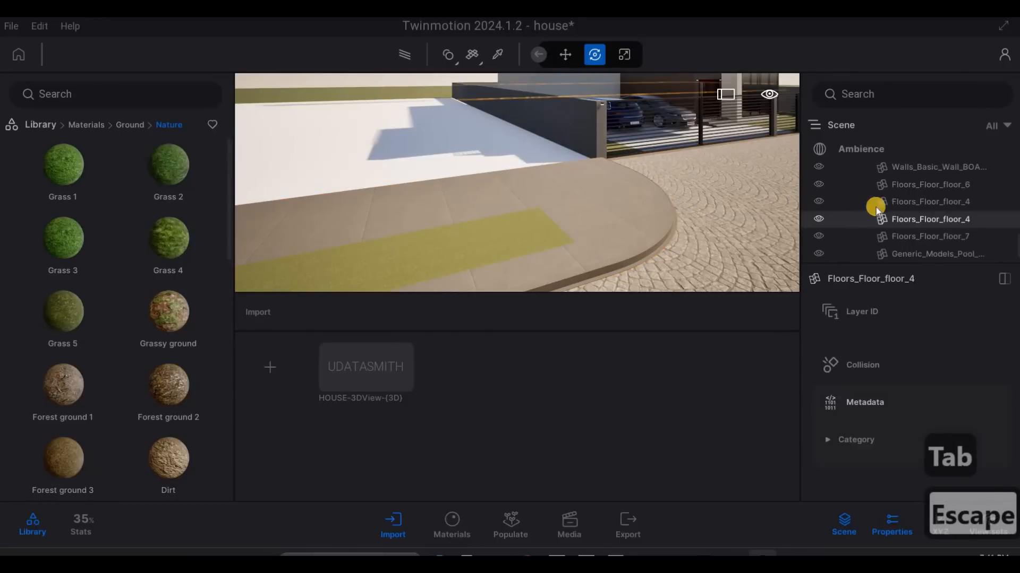
{"action": "left_click", "coordinate": [903, 208], "text": "ctrl"}
{"action": "scroll", "coordinate": [905, 211], "scroll_direction": "down", "scroll_amount": 3}
{"action": "scroll", "coordinate": [906, 211], "scroll_direction": "down", "scroll_amount": 1}
{"action": "scroll", "coordinate": [906, 210], "scroll_direction": "up", "scroll_amount": 4}
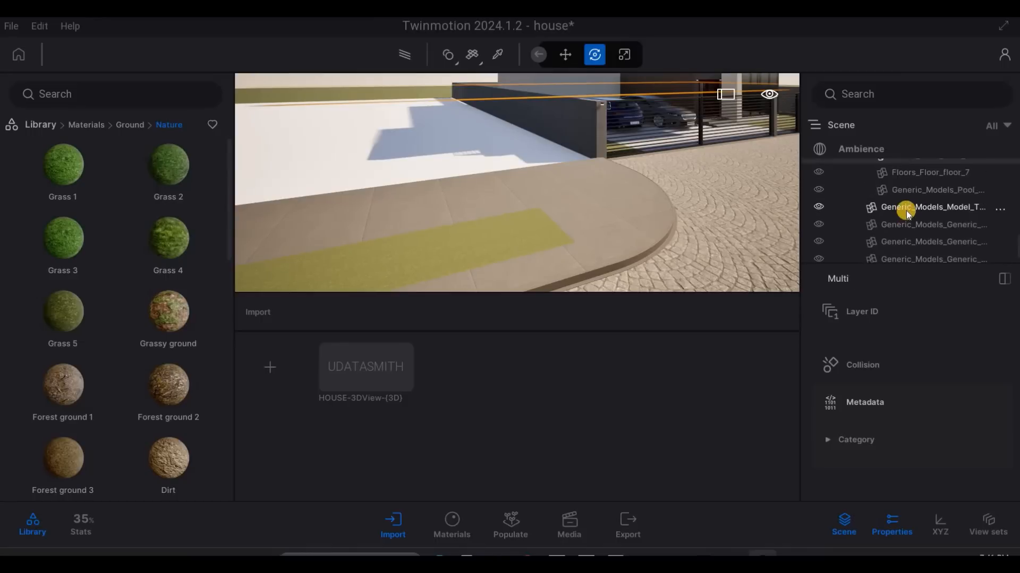
{"action": "scroll", "coordinate": [911, 211], "scroll_direction": "up", "scroll_amount": 3}
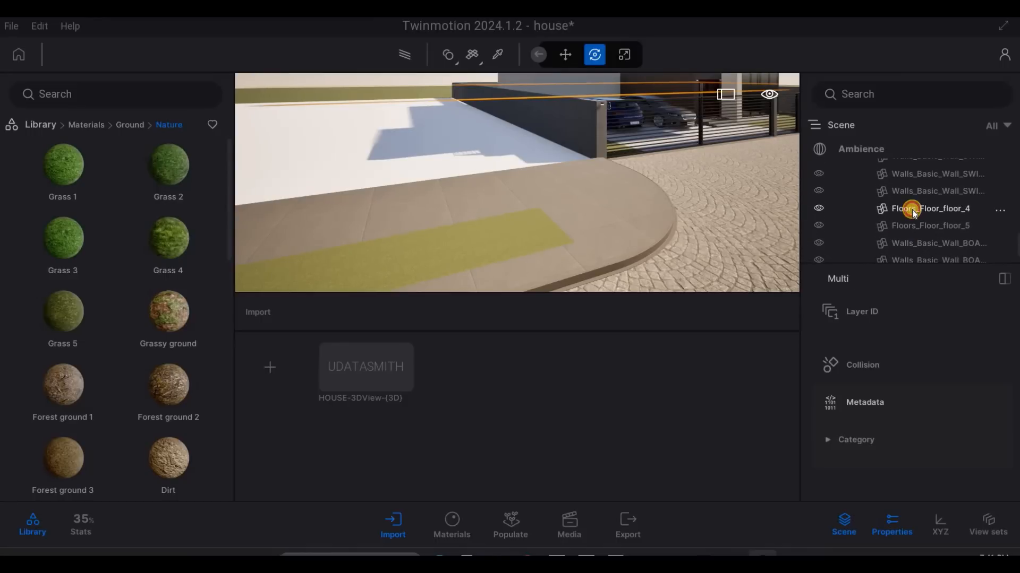
{"action": "left_click", "coordinate": [915, 216], "text": "ctrl"}
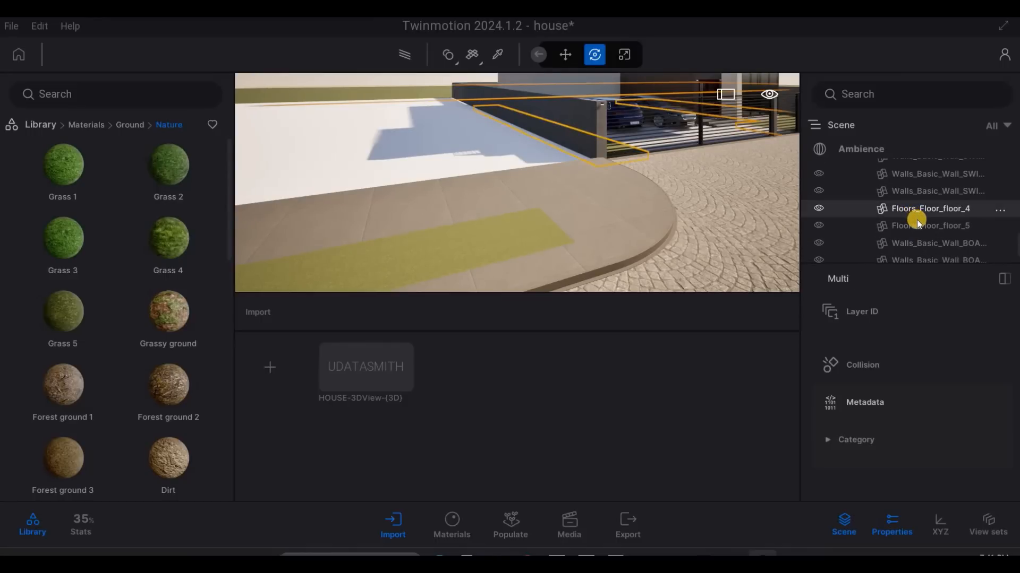
- Search the scene hierarchy for further matching floor elements and leave nothing selected
{"action": "scroll", "coordinate": [917, 219], "scroll_direction": "down", "scroll_amount": 3}
{"action": "scroll", "coordinate": [917, 219], "scroll_direction": "down", "scroll_amount": 5}
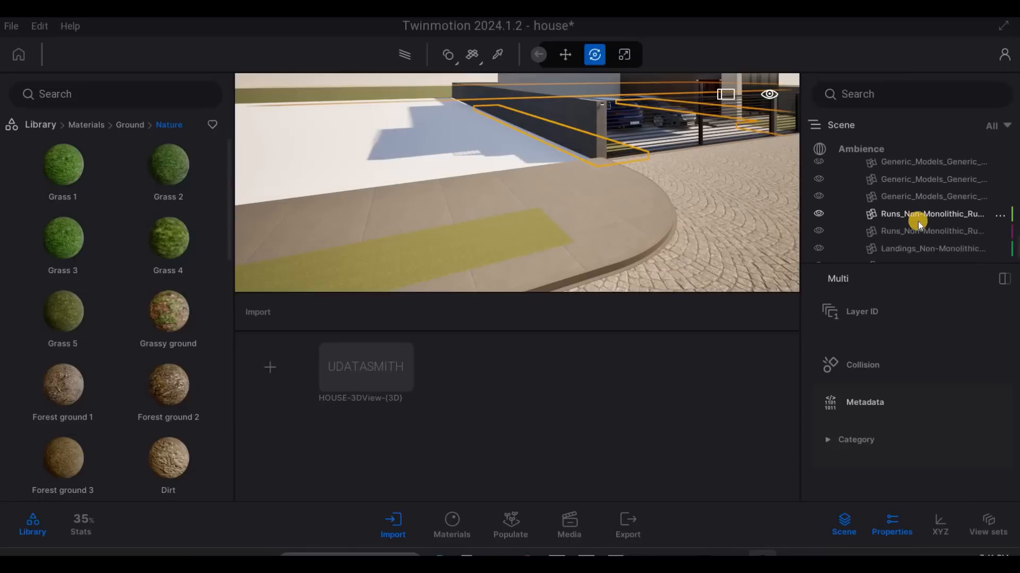
{"action": "scroll", "coordinate": [920, 221], "scroll_direction": "up", "scroll_amount": 5}
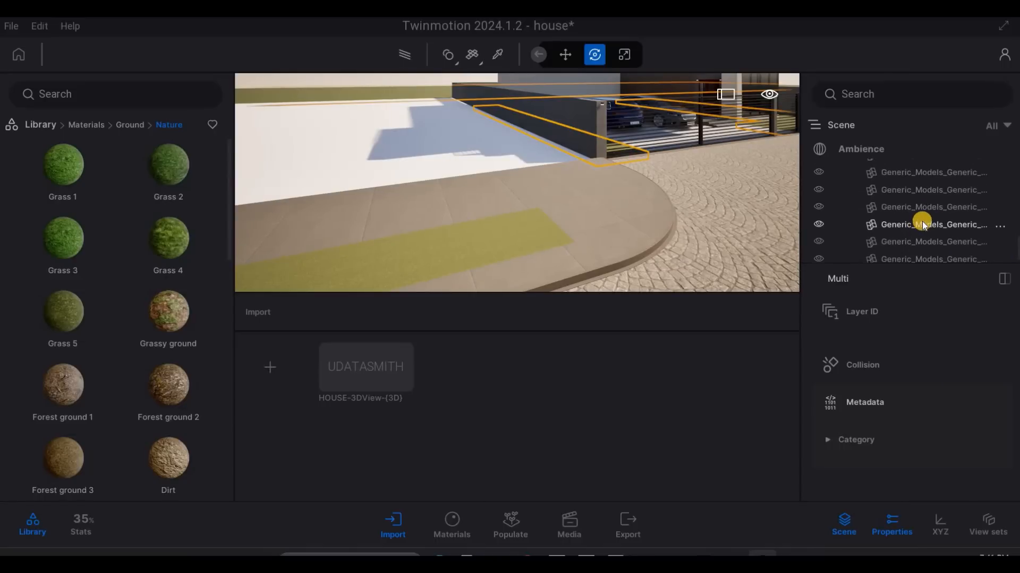
{"action": "scroll", "coordinate": [922, 221], "scroll_direction": "up", "scroll_amount": 4}
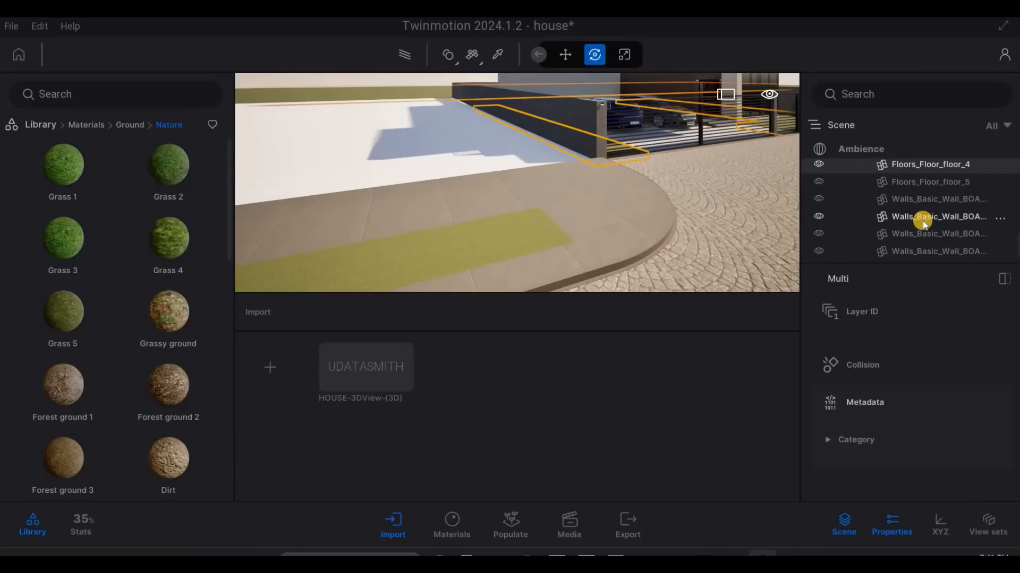
{"action": "scroll", "coordinate": [922, 219], "scroll_direction": "up", "scroll_amount": 10}
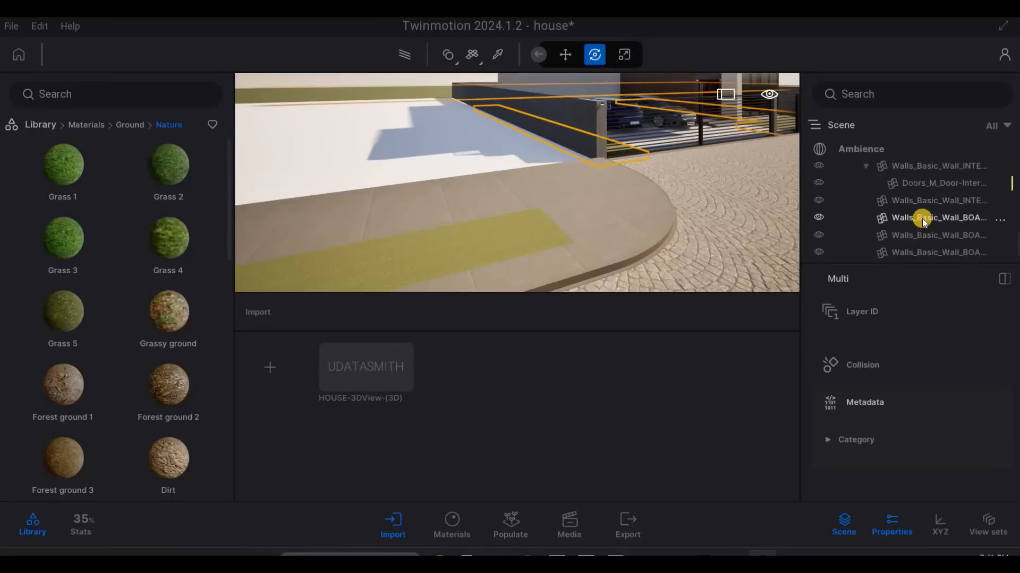
{"action": "scroll", "coordinate": [923, 221], "scroll_direction": "down", "scroll_amount": 5}
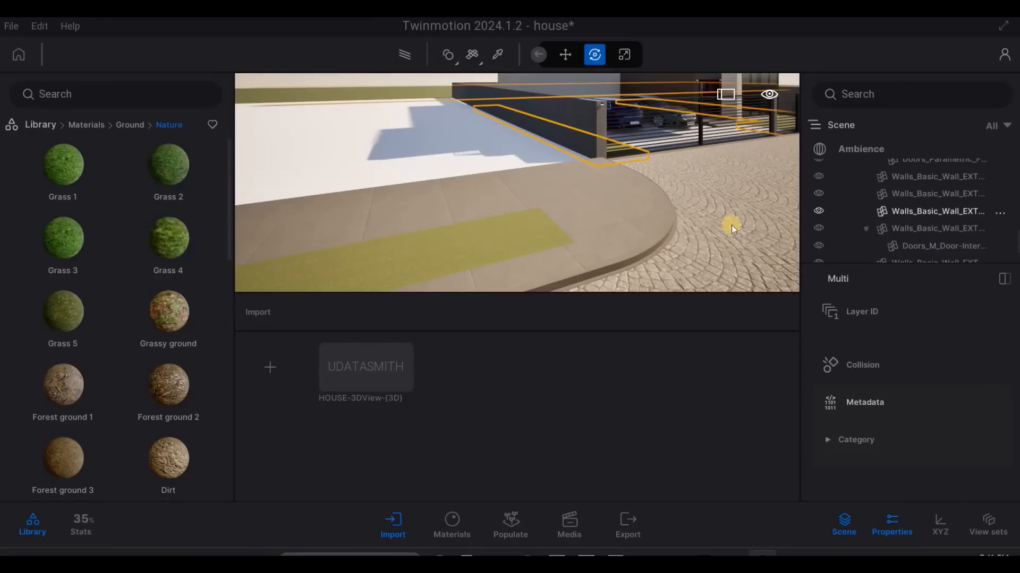
{"action": "scroll", "coordinate": [885, 227], "scroll_direction": "down", "scroll_amount": 3}
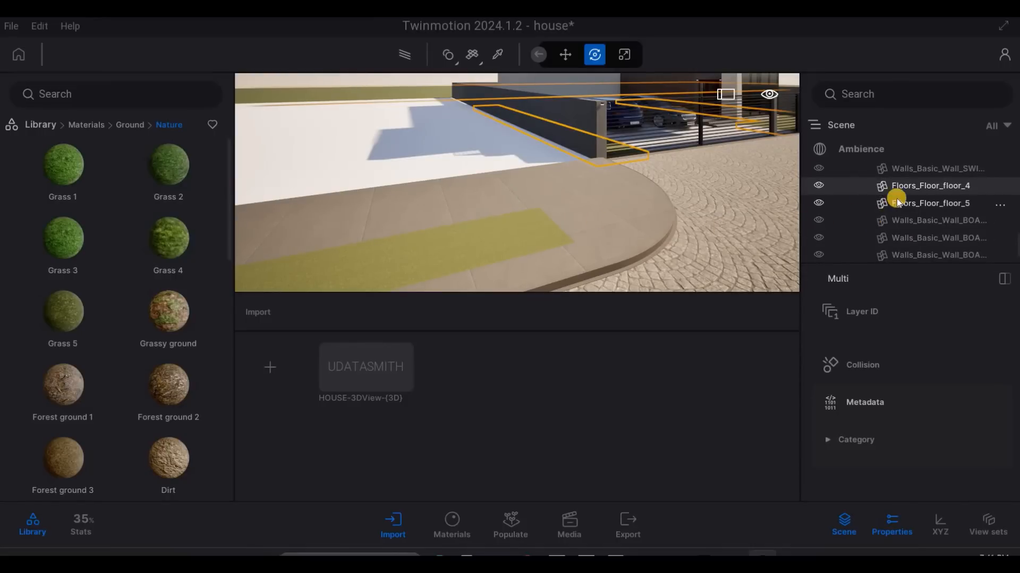
{"action": "right_click", "coordinate": [884, 328]}
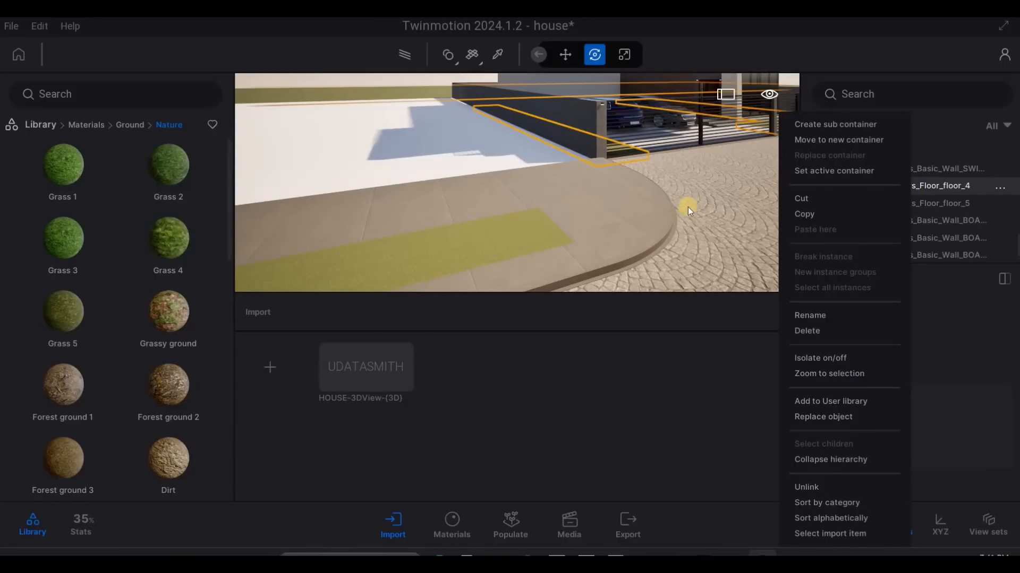
{"action": "key", "text": "Escape"}
{"action": "key", "text": "Escape"}
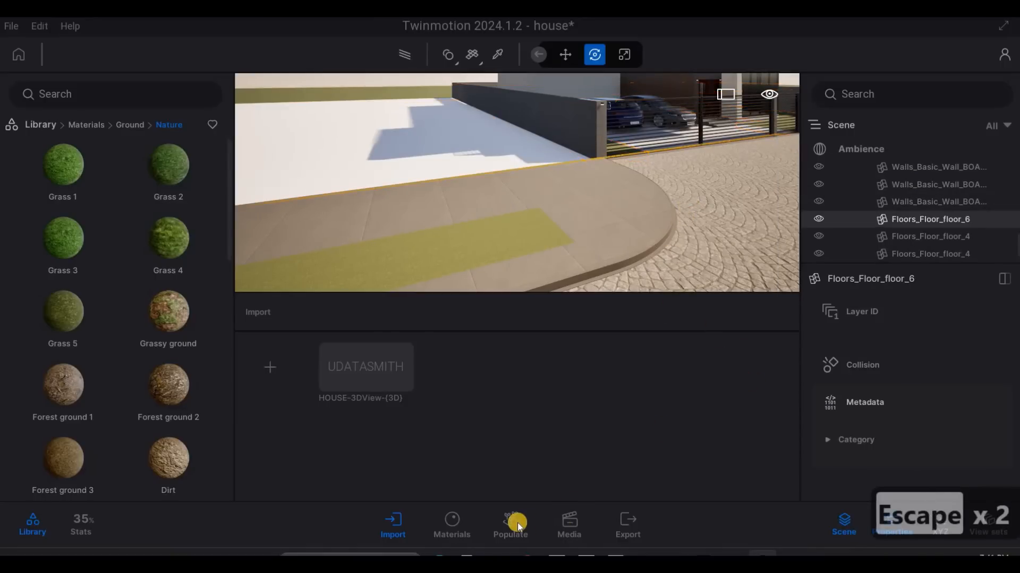
{"action": "key", "text": "Escape"}
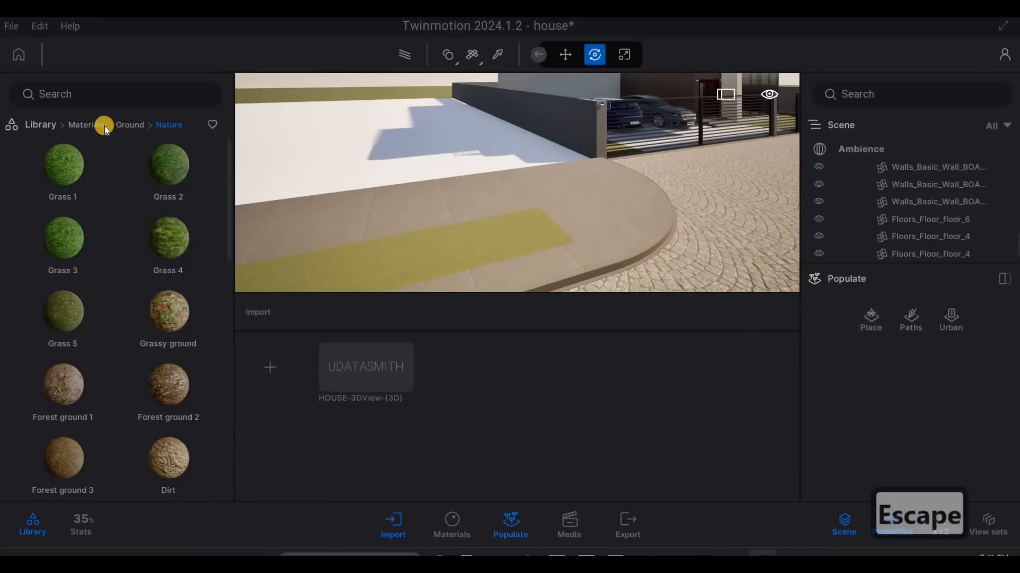
- Switch the library from materials to Vegetation and choose Paint placement for populating the scene
{"action": "right_click", "coordinate": [161, 166]}
{"action": "right_click", "coordinate": [167, 170]}
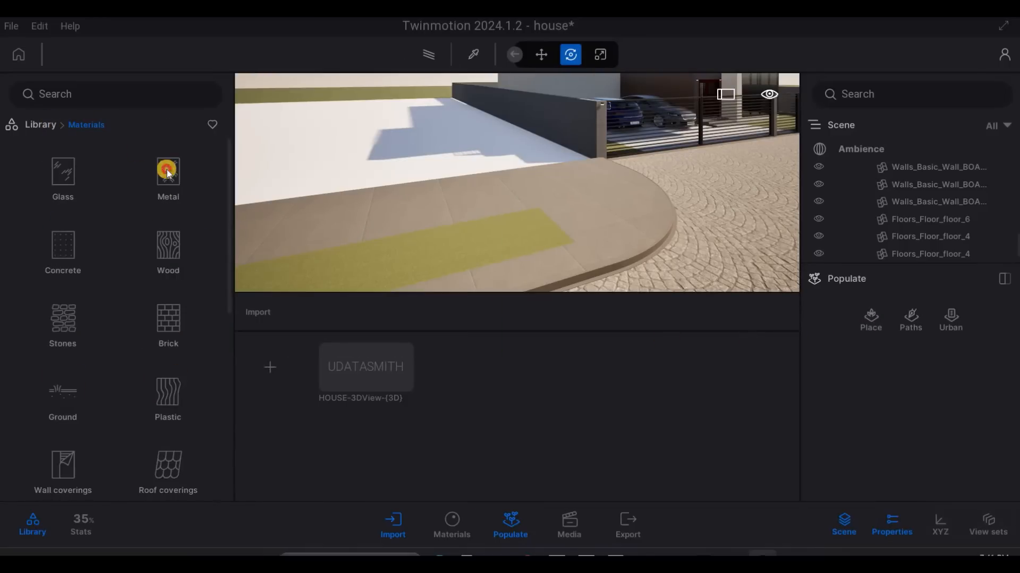
{"action": "right_click", "coordinate": [166, 172]}
{"action": "left_click", "coordinate": [875, 325]}
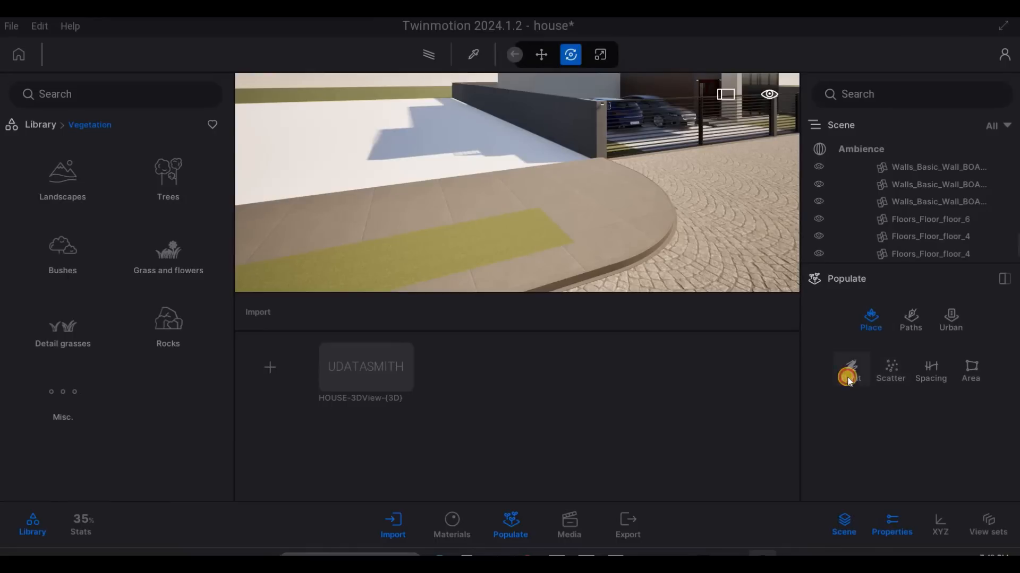
{"action": "left_click", "coordinate": [851, 370]}
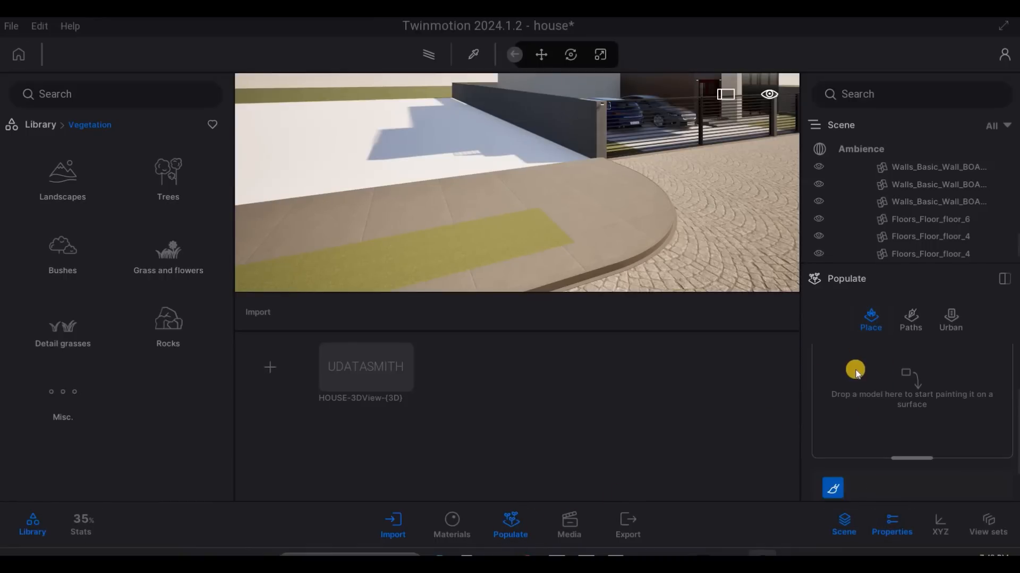
{"action": "left_click", "coordinate": [513, 522]}
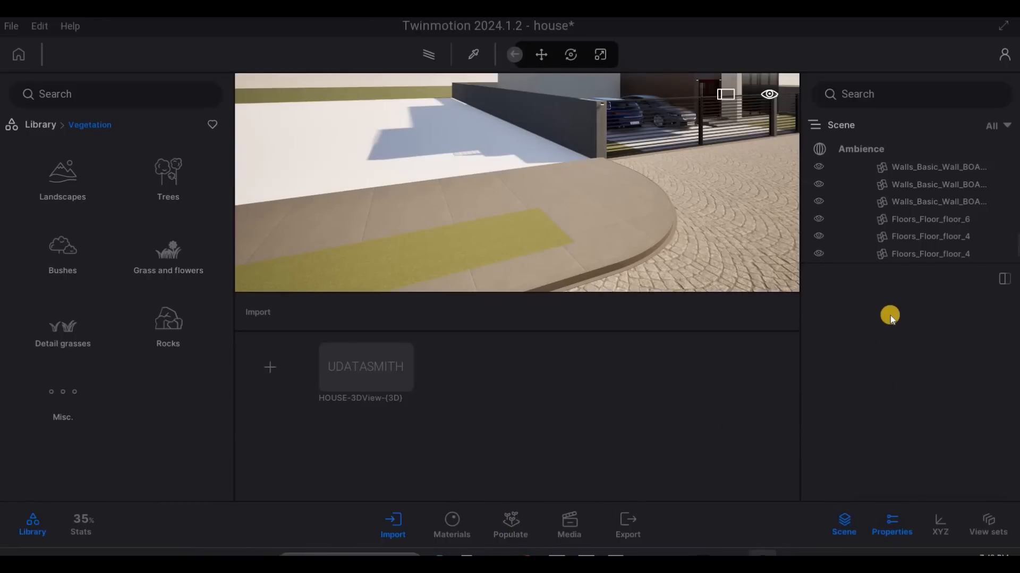
{"action": "key", "text": "space"}
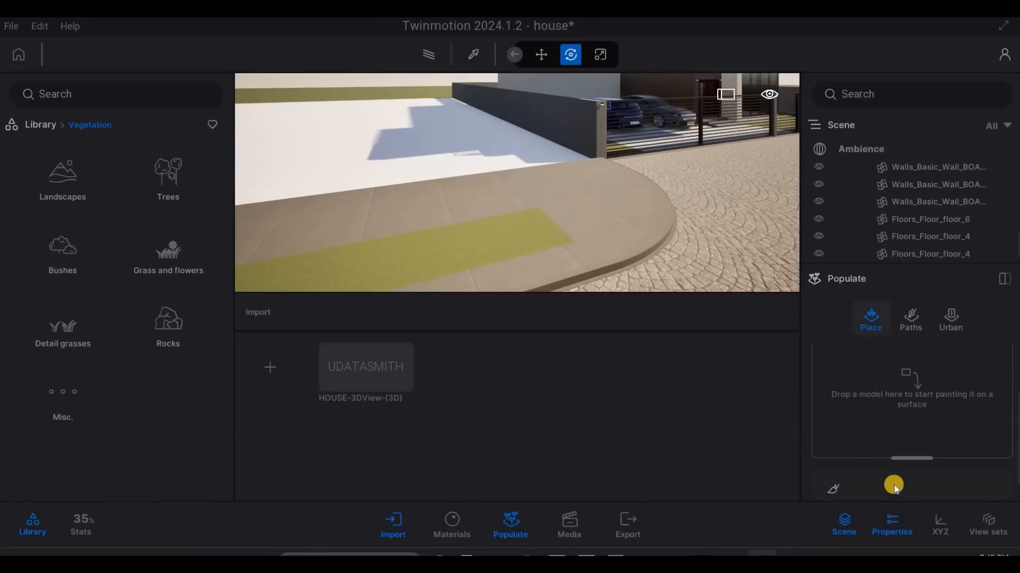
{"action": "scroll", "coordinate": [882, 366], "scroll_direction": "down", "scroll_amount": 1}
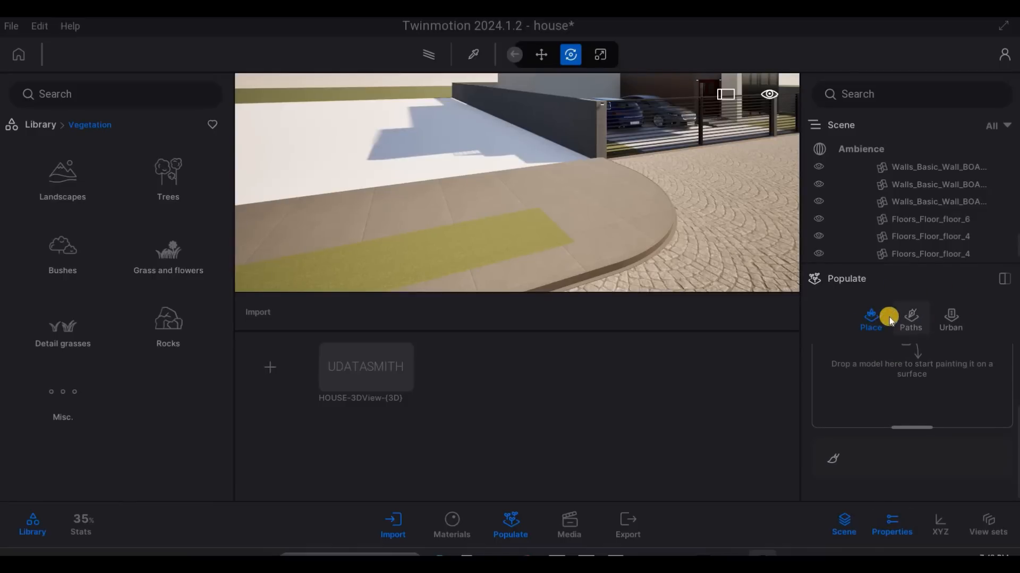
{"action": "key", "text": "Escape"}
{"action": "key", "text": "Escape"}
{"action": "left_click", "coordinate": [910, 319]}
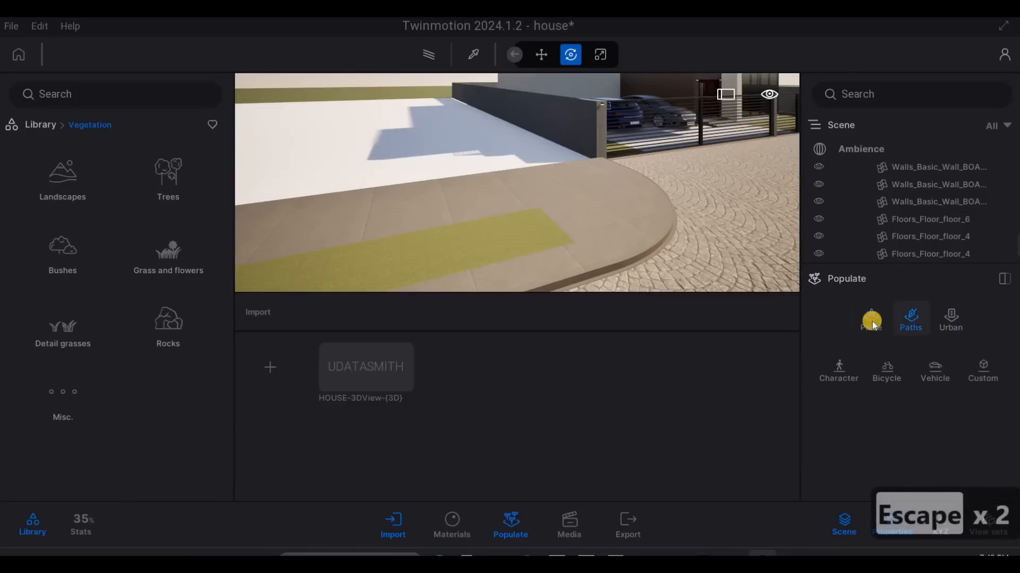
{"action": "left_click", "coordinate": [864, 308]}
{"action": "key", "text": "Escape"}
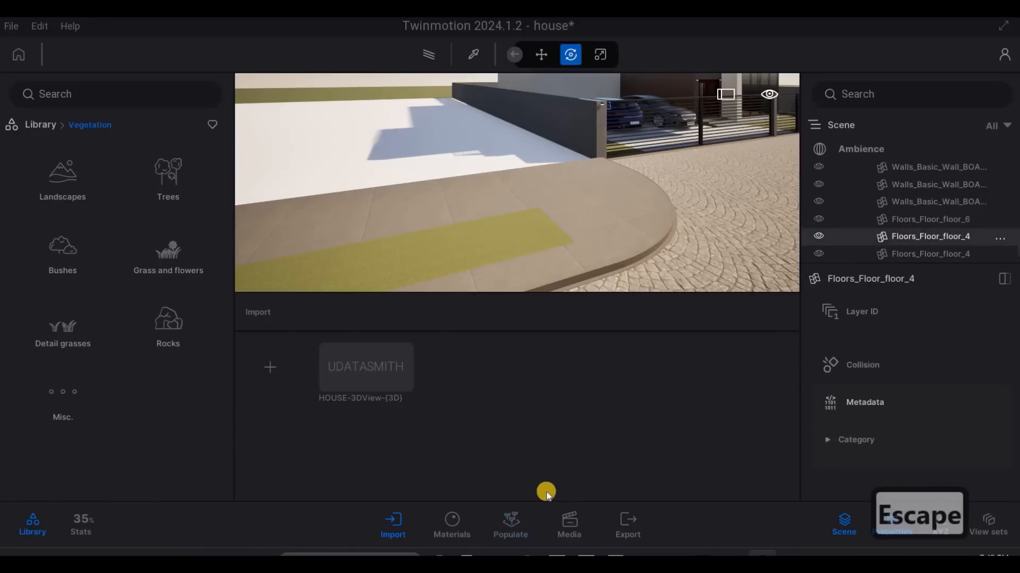
{"action": "left_click", "coordinate": [512, 522]}
{"action": "key", "text": "Escape"}
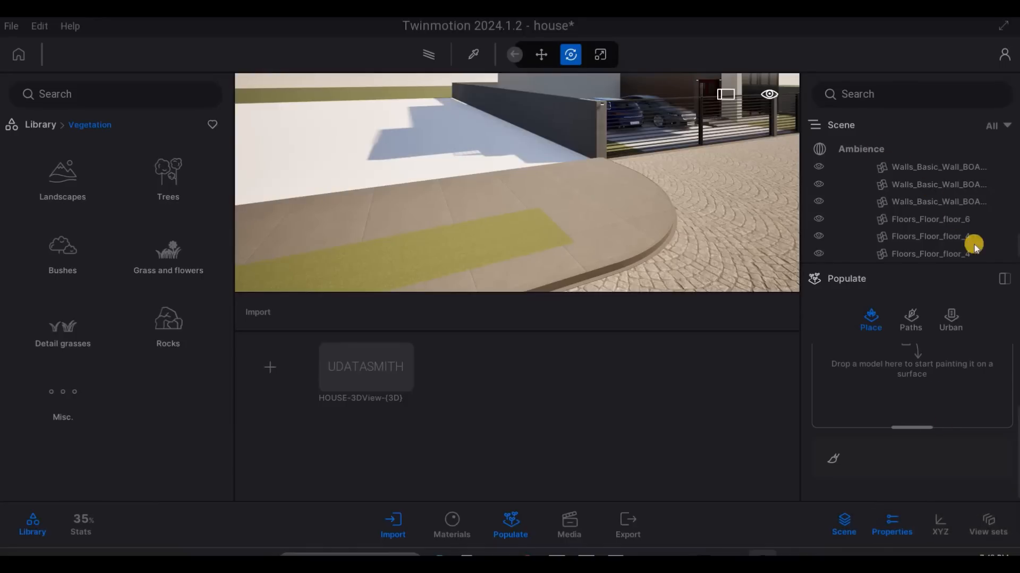
- Split Populate into its own column with Scatter placement active, and open the Grass and flowers vegetation category
{"action": "key", "text": "F1"}
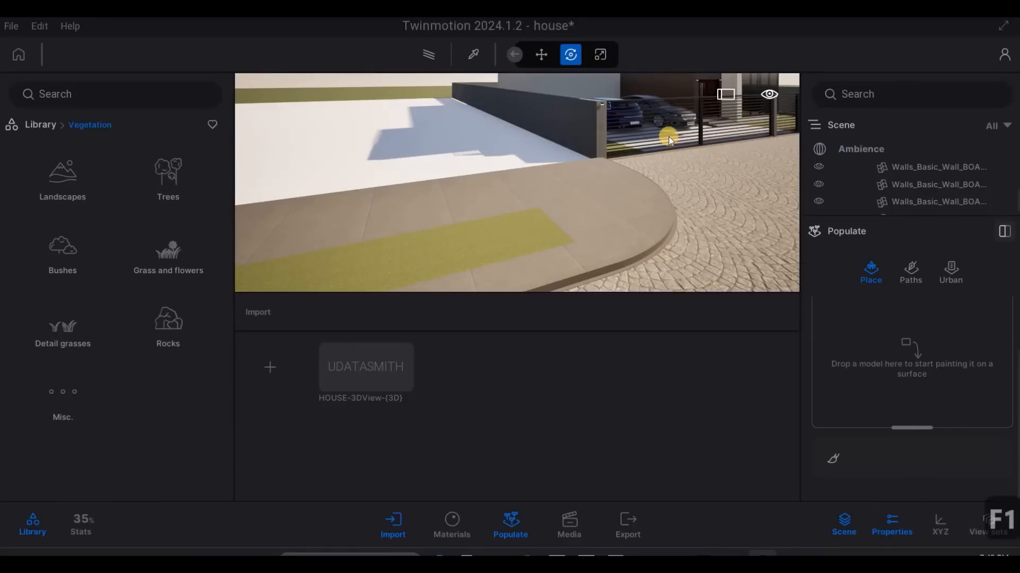
{"action": "left_click", "coordinate": [1004, 231]}
{"action": "left_click", "coordinate": [646, 131]}
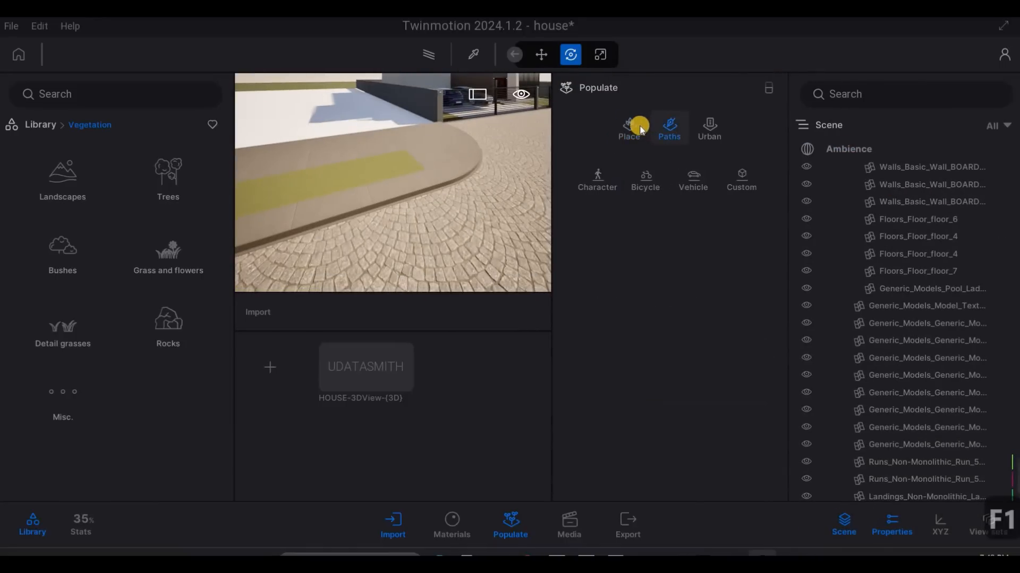
{"action": "left_click", "coordinate": [640, 136]}
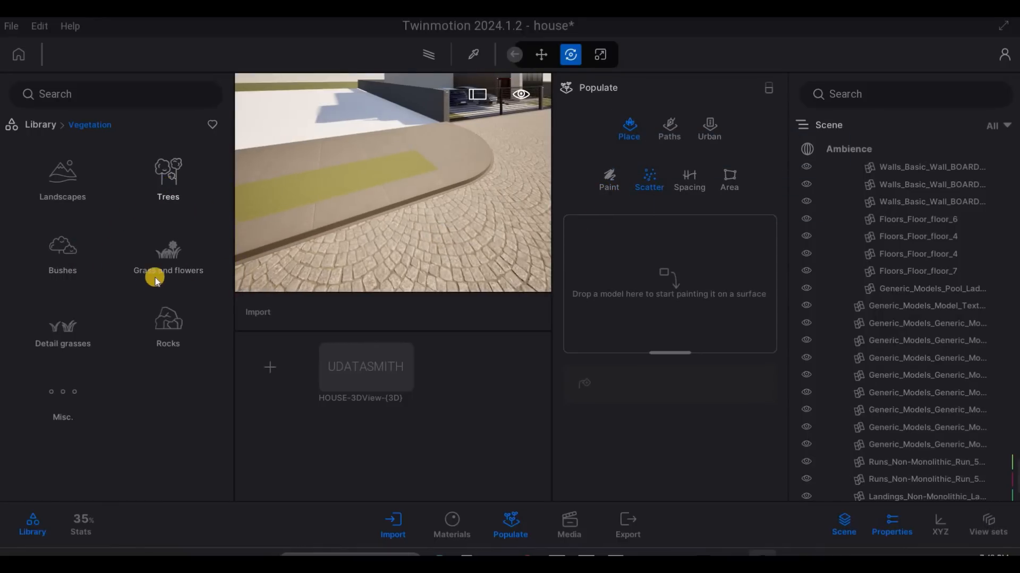
{"action": "left_click", "coordinate": [100, 247]}
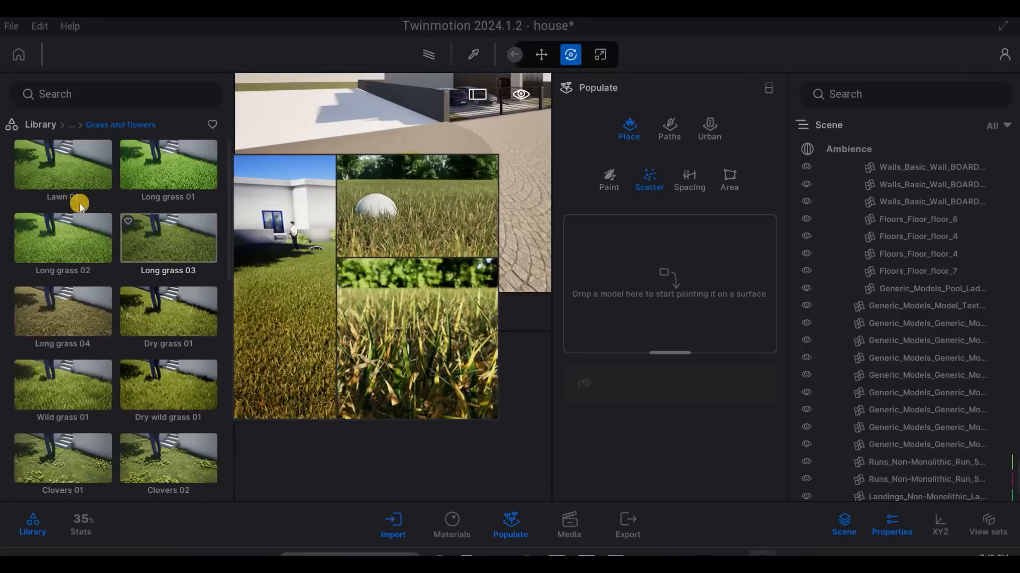
- Fill the scatter set with six Lawn 01 entries, removing the Long grass 02 model from it
{"action": "mouse_move", "coordinate": [78, 181]}
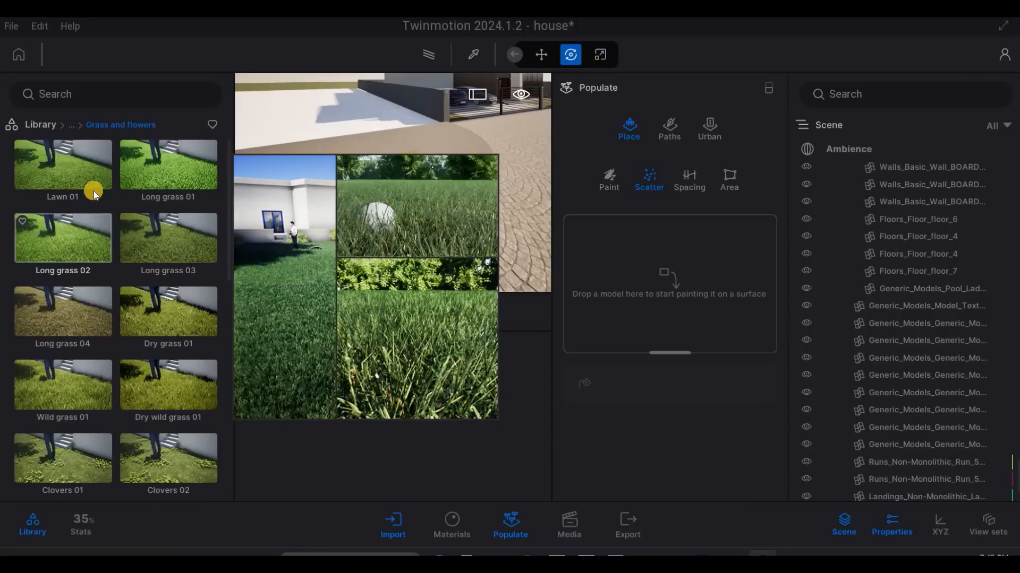
{"action": "left_click_drag", "start_coordinate": [91, 173], "coordinate": [659, 284]}
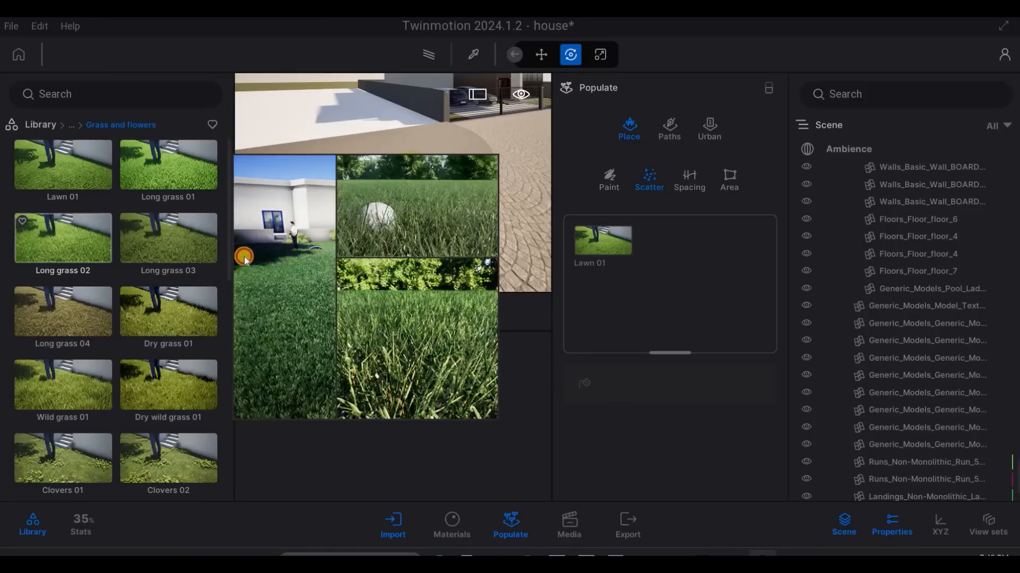
{"action": "mouse_move", "coordinate": [170, 316]}
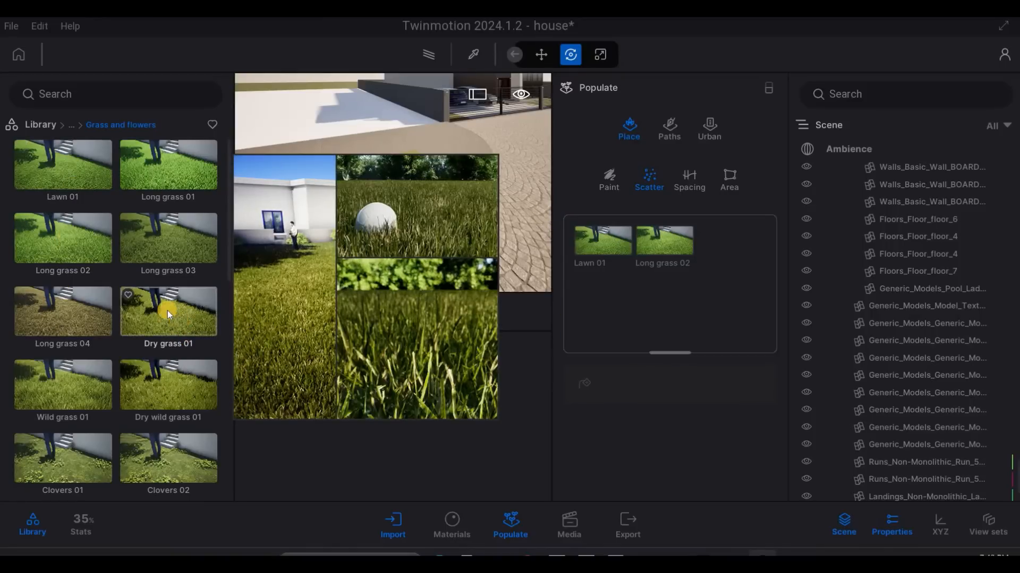
{"action": "left_click", "coordinate": [654, 245]}
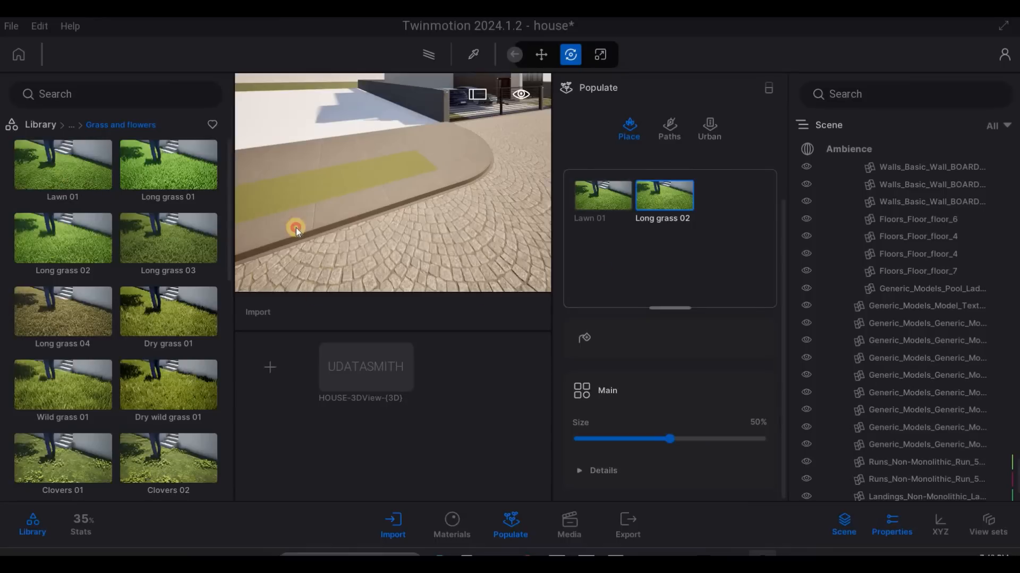
{"action": "key", "text": "Delete"}
{"action": "left_click_drag", "start_coordinate": [73, 174], "coordinate": [690, 330]}
{"action": "left_click_drag", "start_coordinate": [75, 170], "coordinate": [604, 360]}
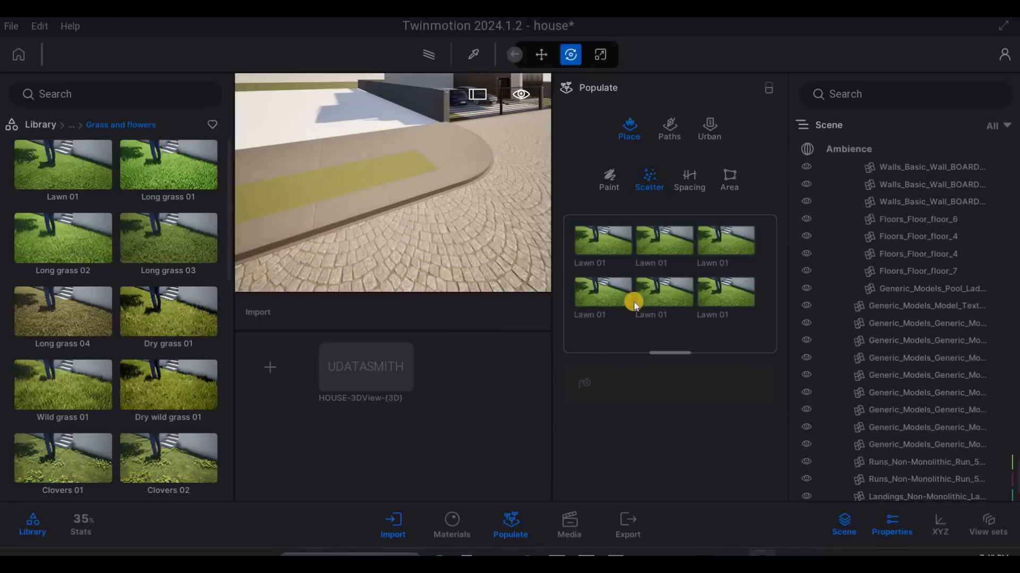
- Select the Lawn 01 entries in the scatter set and activate the Scatter tool for them
{"action": "left_click", "coordinate": [603, 251]}
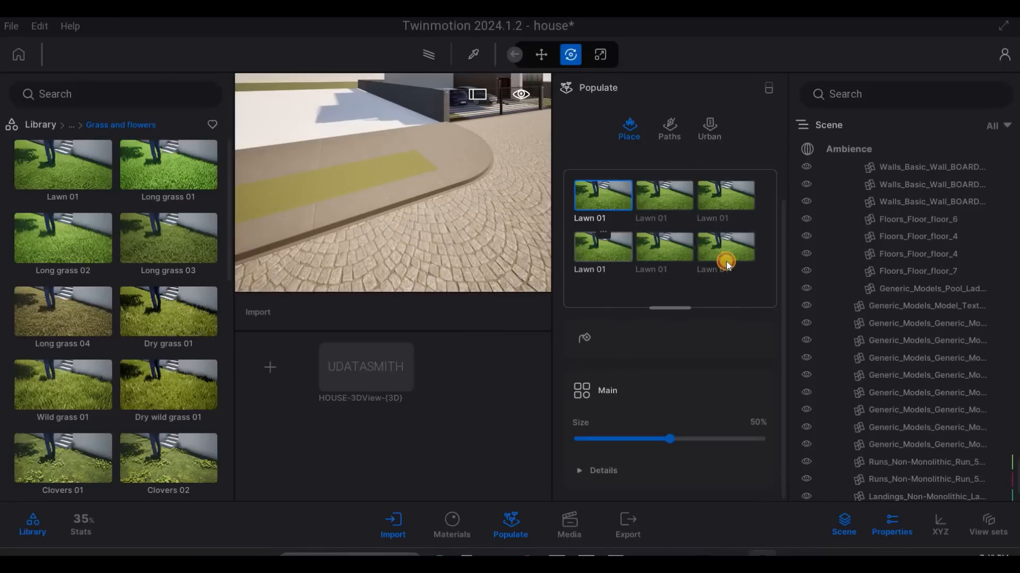
{"action": "left_click", "coordinate": [726, 262], "text": "shift"}
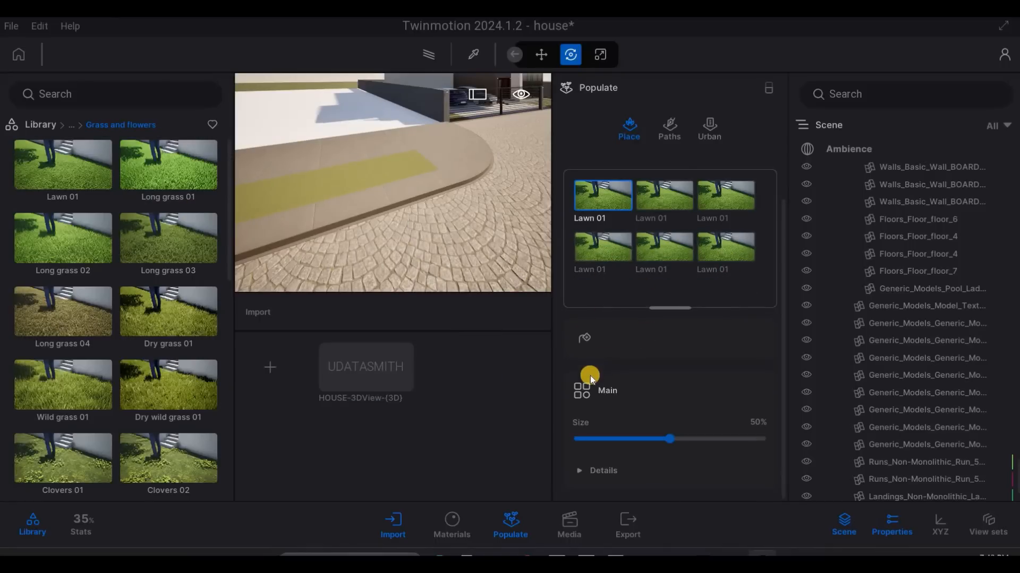
{"action": "left_click", "coordinate": [587, 340]}
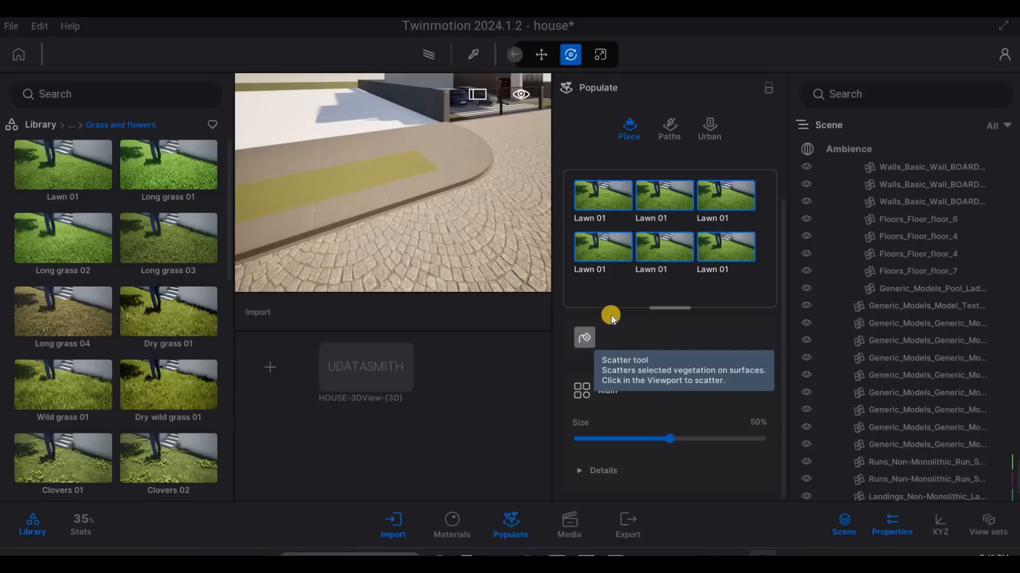
{"action": "left_click", "coordinate": [604, 244]}
{"action": "left_click", "coordinate": [733, 290], "text": "shift"}
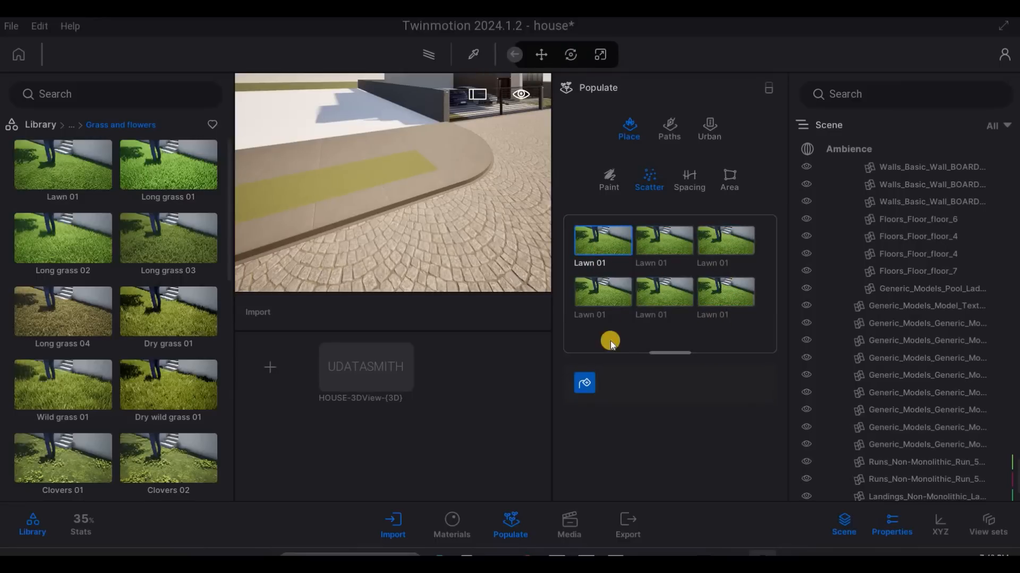
{"action": "left_click", "coordinate": [587, 382]}
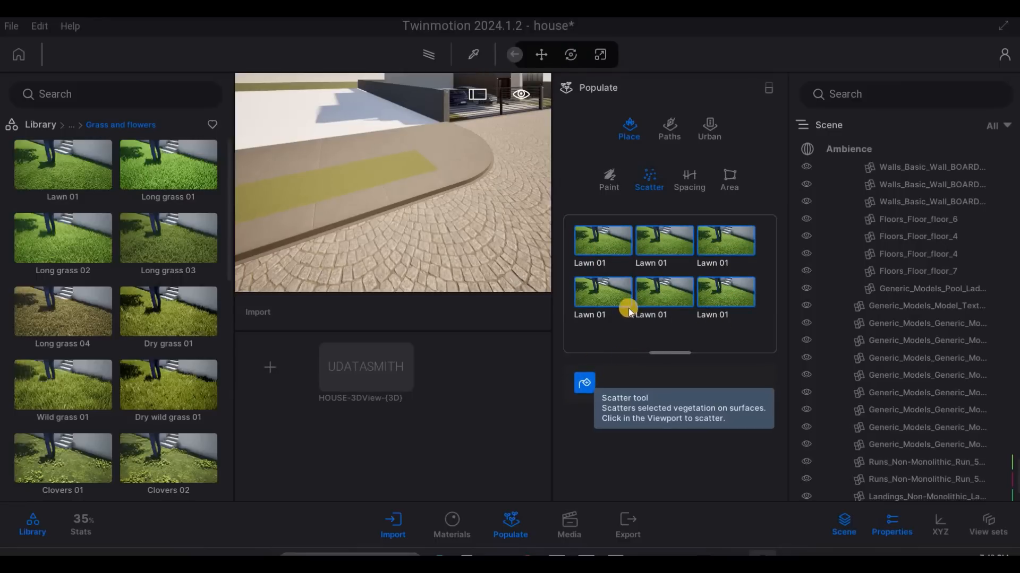
{"action": "left_click", "coordinate": [739, 243], "text": "shift"}
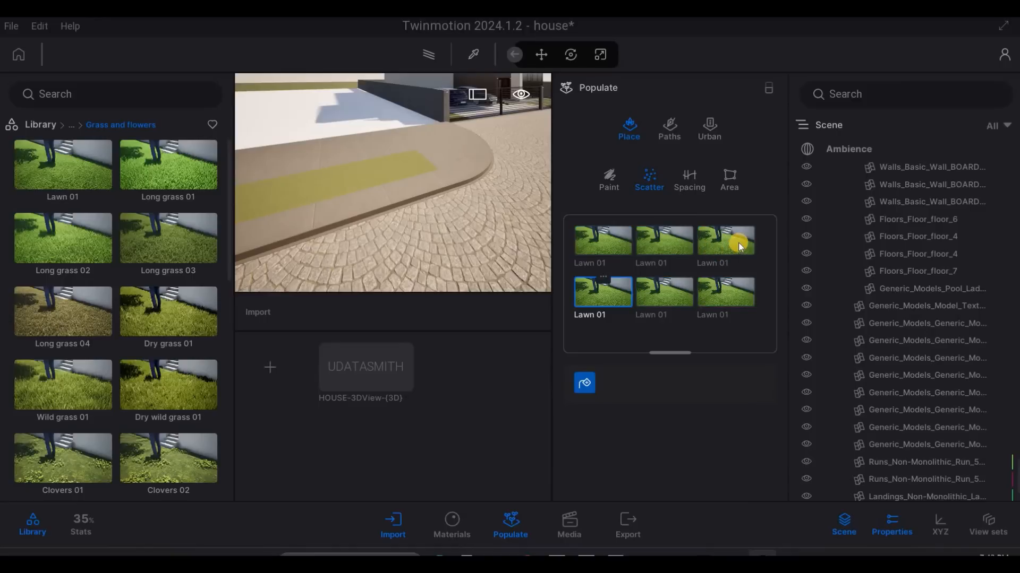
{"action": "left_click", "coordinate": [587, 385]}
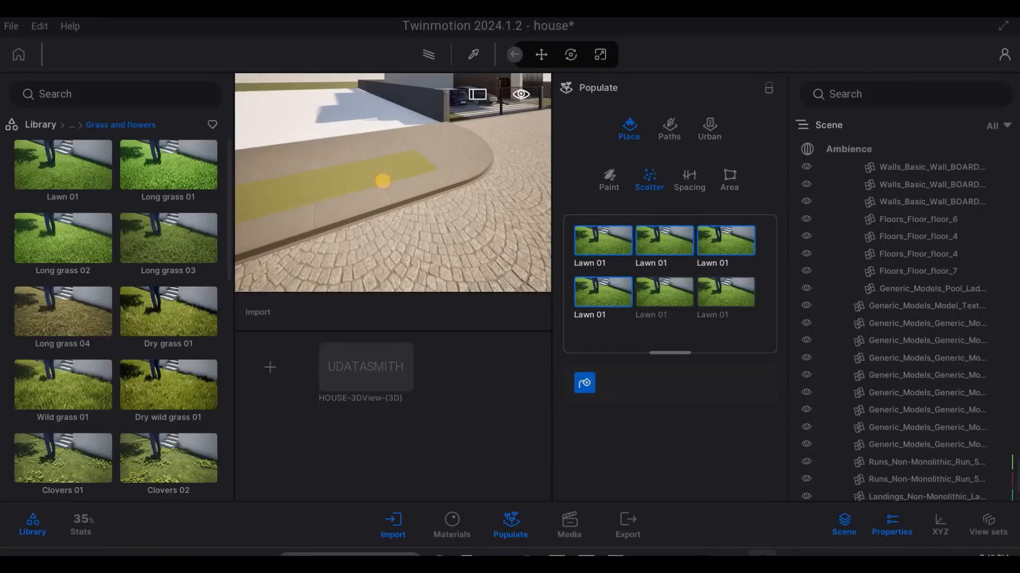
- Try scattering the Lawn 01 grass over the lawn strip in the sidewalk beside the gate
{"action": "left_click", "coordinate": [386, 170]}
{"action": "key", "text": "a"}
{"action": "key", "text": "a"}
{"action": "key", "text": "a"}
{"action": "key", "text": "a"}
{"action": "key", "text": "a"}
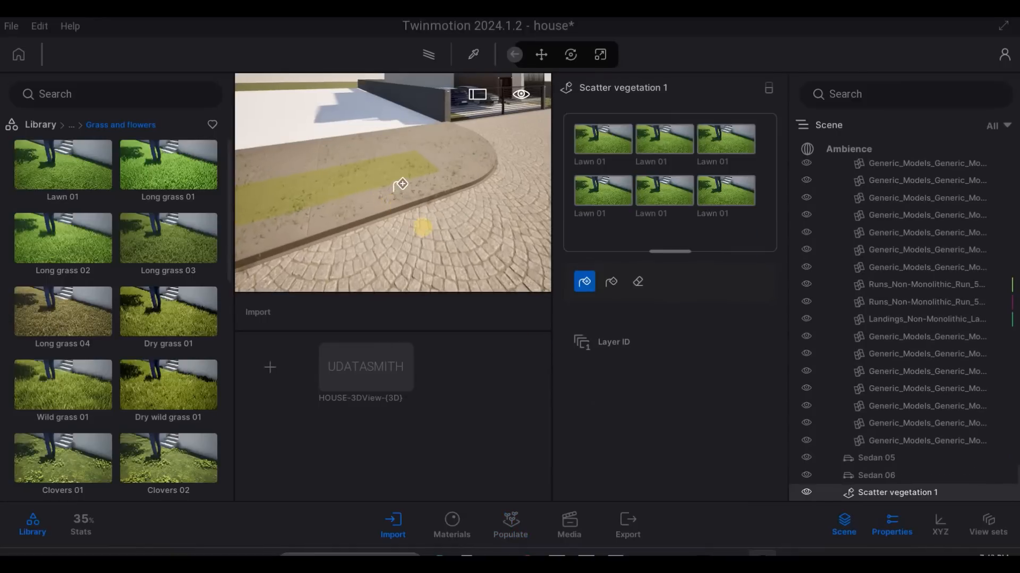
{"action": "key", "text": "w"}
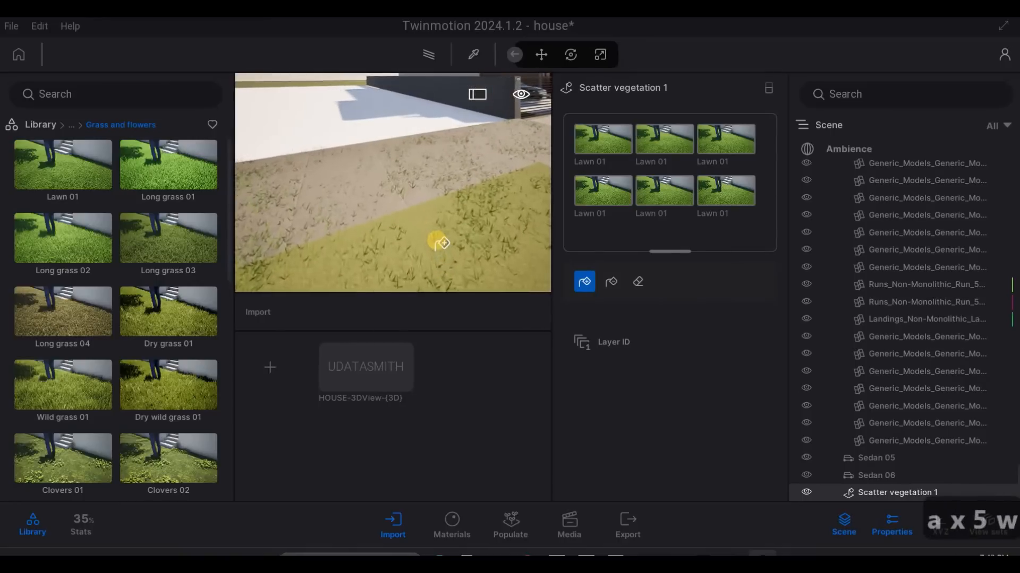
{"action": "key", "text": "e"}
{"action": "key", "text": "e"}
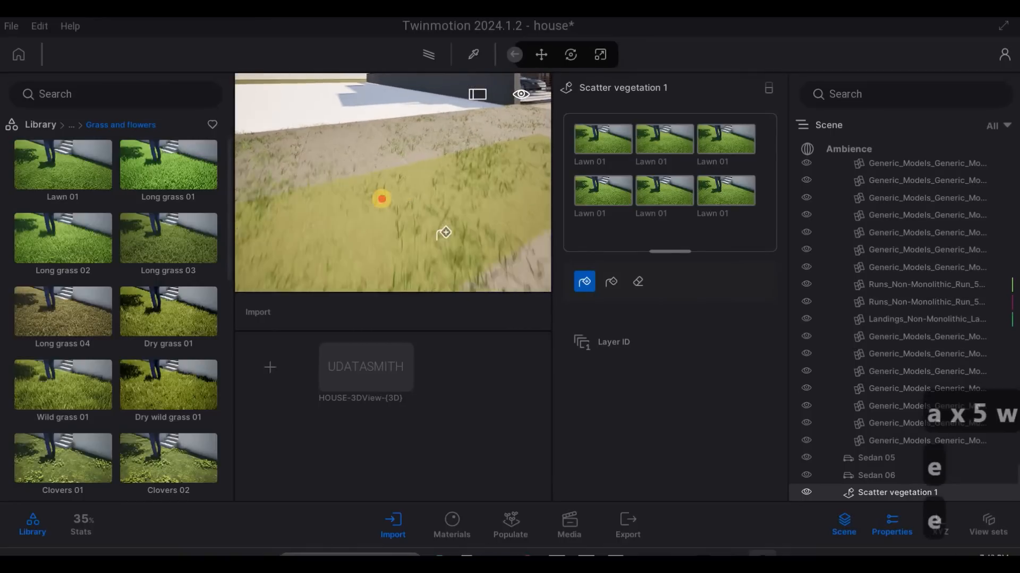
{"action": "left_click_drag", "start_coordinate": [390, 190], "coordinate": [388, 193]}
- Undo the Lawn 01 scattering on the sidewalk and leave the Scatter tool
{"action": "key", "text": "ctrl+z"}
{"action": "key", "text": "ctrl+z"}
{"action": "key", "text": "ctrl+z"}
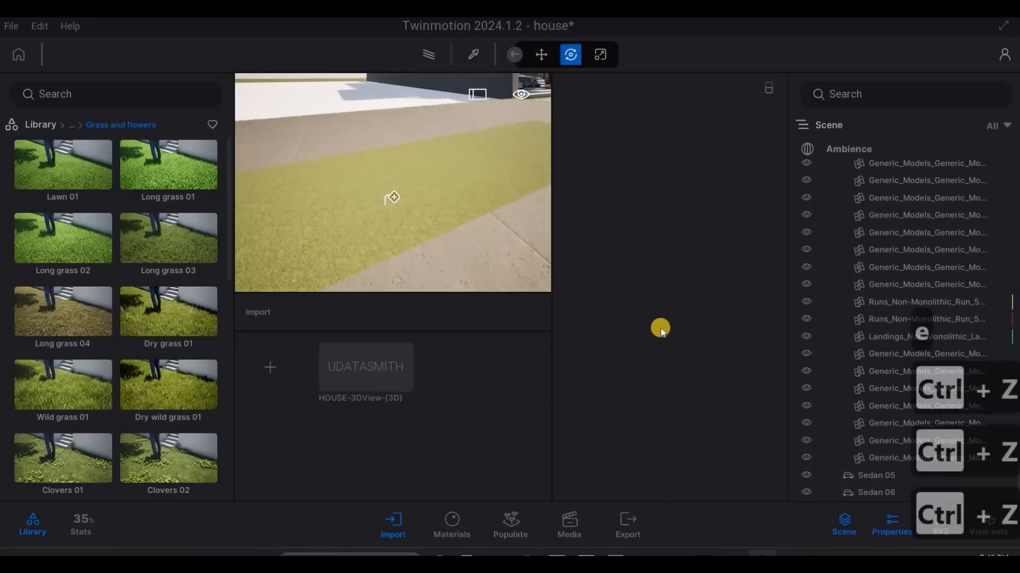
{"action": "key", "text": "Escape"}
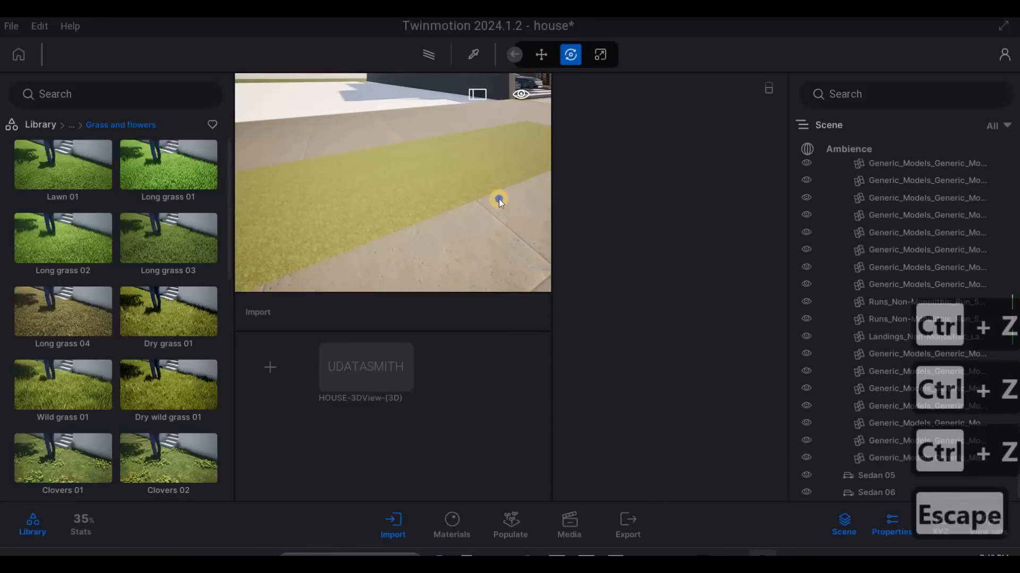
- Fill an empty scatter set with six Lawn 01 entries for the lawn strip between the wall and the blue car
{"action": "key", "text": "a"}
{"action": "key", "text": "d"}
{"action": "key", "text": "w"}
{"action": "key", "text": "w"}
{"action": "key", "text": "w"}
{"action": "key", "text": "w"}
{"action": "key", "text": "w"}
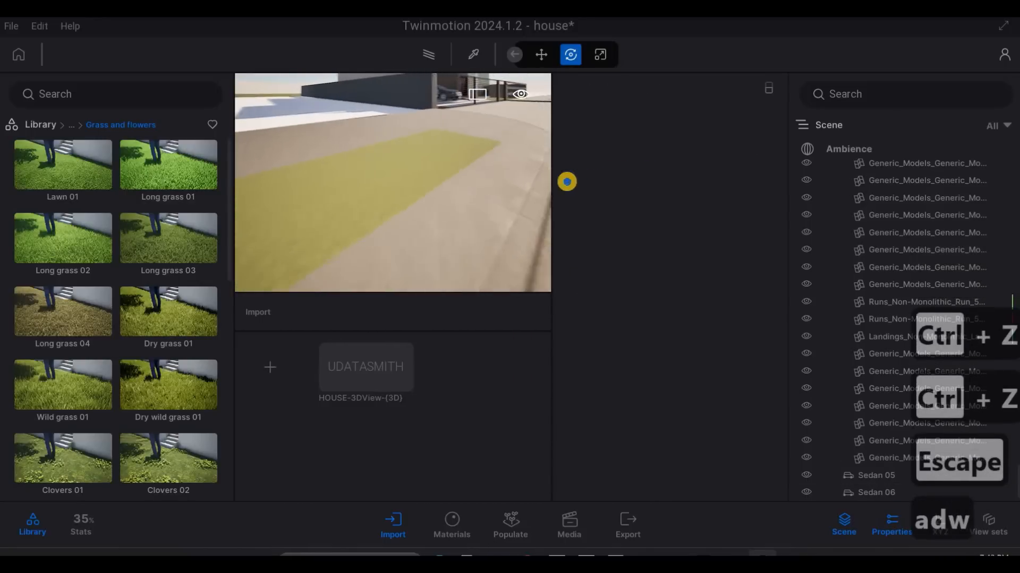
{"action": "key", "text": "d"}
{"action": "key", "text": "q"}
{"action": "key", "text": "q"}
{"action": "key", "text": "q"}
{"action": "key", "text": "q"}
{"action": "key", "text": "q"}
{"action": "key", "text": "q"}
{"action": "key", "text": "q"}
{"action": "key", "text": "q"}
{"action": "key", "text": "q"}
{"action": "key", "text": "q"}
{"action": "key", "text": "q"}
{"action": "key", "text": "q"}
{"action": "key", "text": "q"}
{"action": "key", "text": "q"}
{"action": "key", "text": "q"}
{"action": "key", "text": "q"}
{"action": "key", "text": "q"}
{"action": "key", "text": "q"}
{"action": "key", "text": "w"}
{"action": "key", "text": "w"}
{"action": "key", "text": "w"}
{"action": "key", "text": "w"}
{"action": "key", "text": "w"}
{"action": "key", "text": "w"}
{"action": "key", "text": "w"}
{"action": "key", "text": "w"}
{"action": "key", "text": "w"}
{"action": "key", "text": "w"}
{"action": "key", "text": "w"}
{"action": "key", "text": "w"}
{"action": "key", "text": "w"}
{"action": "key", "text": "w"}
{"action": "key", "text": "w"}
{"action": "key", "text": "w"}
{"action": "key", "text": "w"}
{"action": "key", "text": "w"}
{"action": "key", "text": "w"}
{"action": "key", "text": "w"}
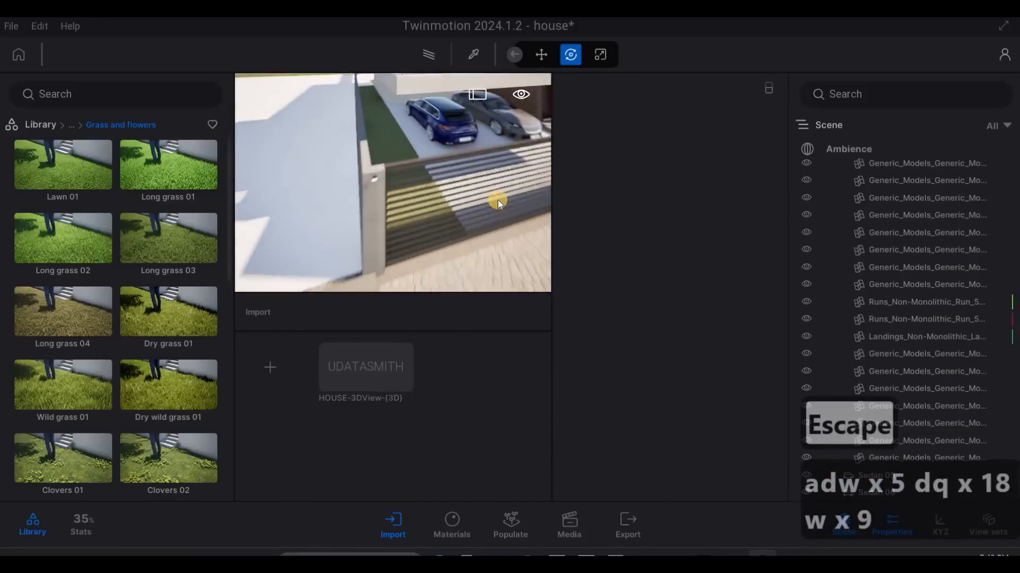
{"action": "key", "text": "e"}
{"action": "key", "text": "e"}
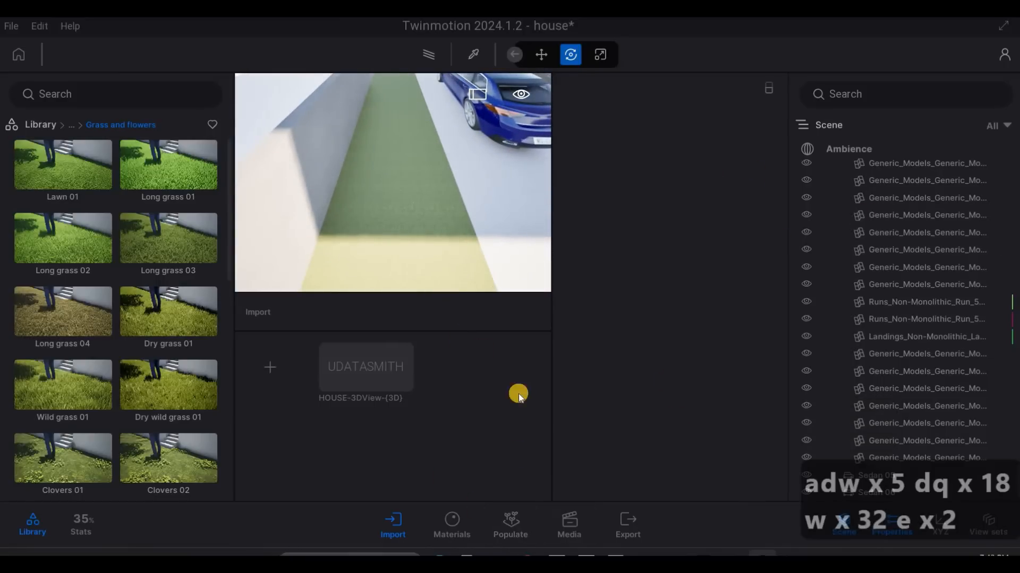
{"action": "key", "text": "w"}
{"action": "key", "text": "w"}
{"action": "key", "text": "e"}
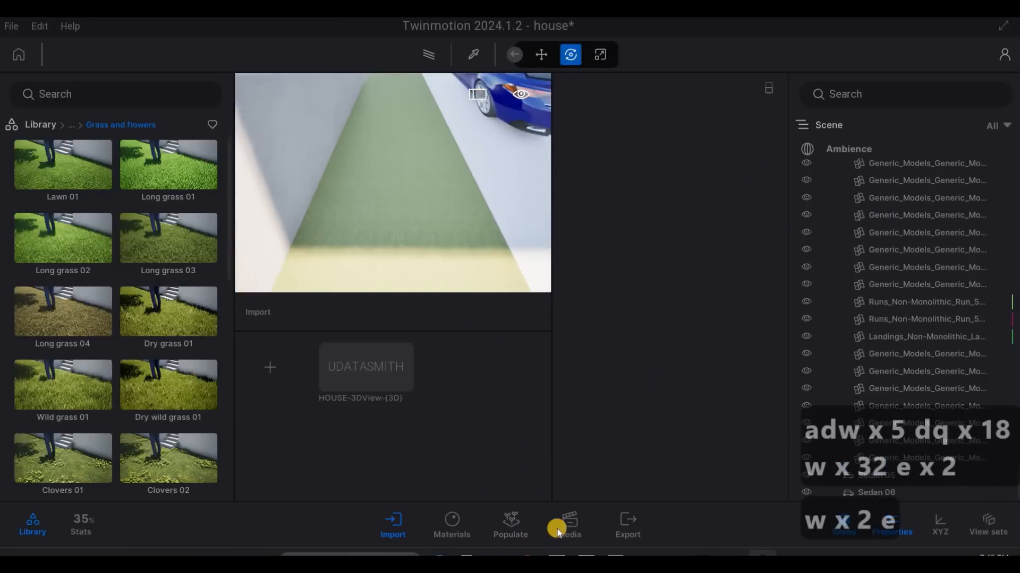
{"action": "left_click", "coordinate": [511, 526]}
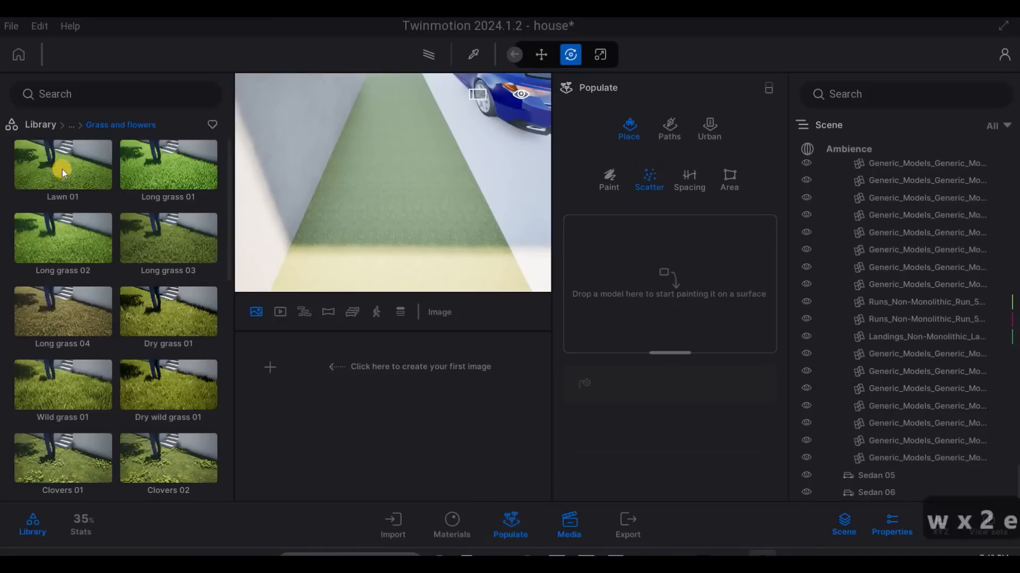
{"action": "left_click_drag", "start_coordinate": [61, 175], "coordinate": [648, 299]}
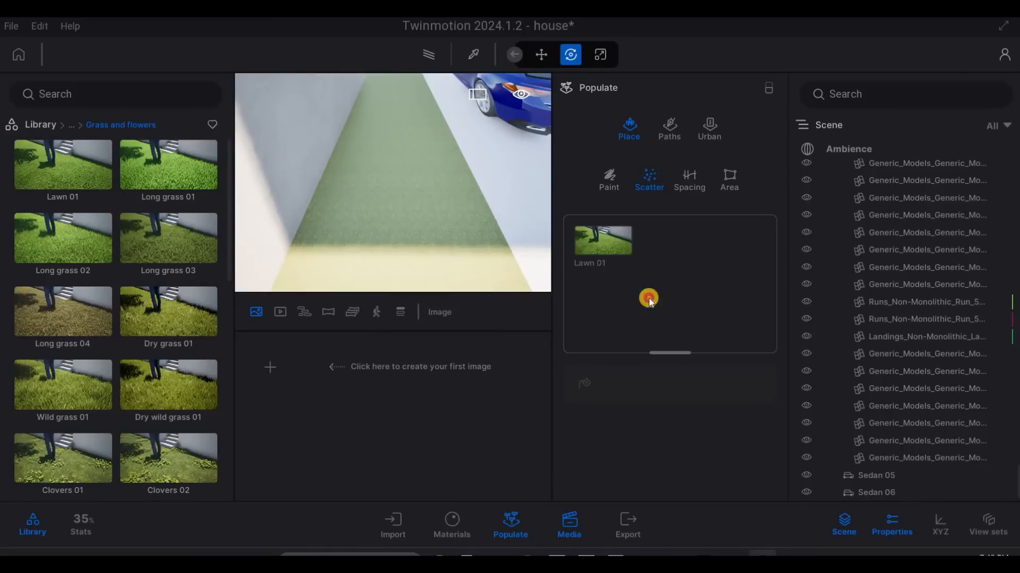
{"action": "left_click_drag", "start_coordinate": [24, 171], "coordinate": [664, 244]}
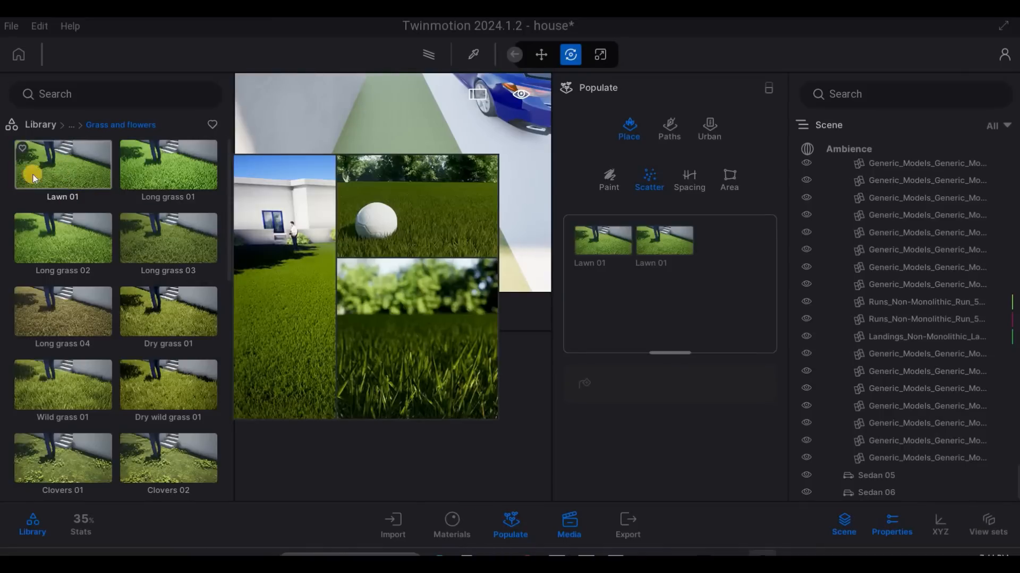
{"action": "left_click_drag", "start_coordinate": [33, 178], "coordinate": [648, 276]}
{"action": "left_click_drag", "start_coordinate": [85, 159], "coordinate": [636, 277]}
{"action": "left_click_drag", "start_coordinate": [114, 171], "coordinate": [662, 291]}
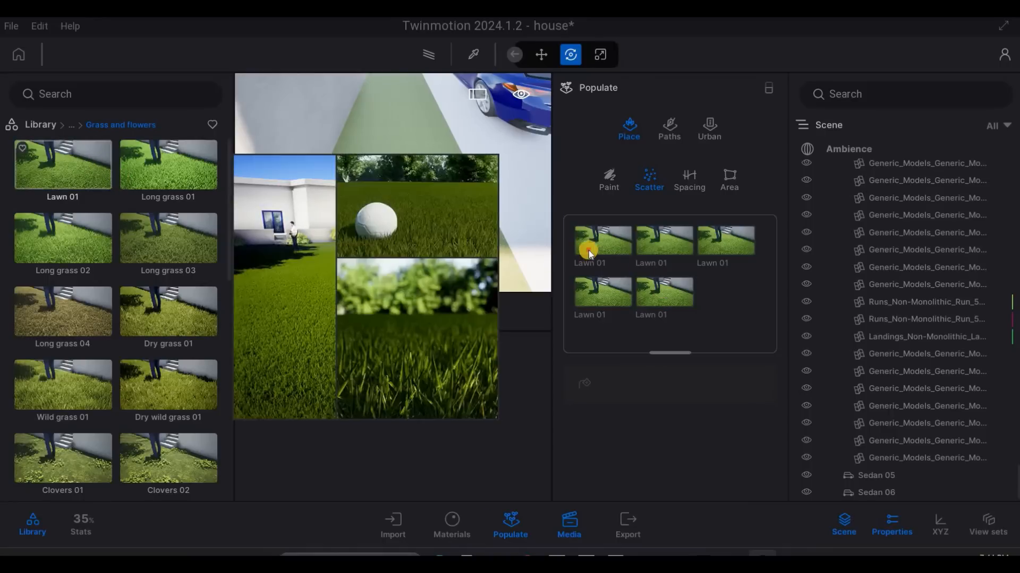
{"action": "left_click_drag", "start_coordinate": [589, 254], "coordinate": [699, 273]}
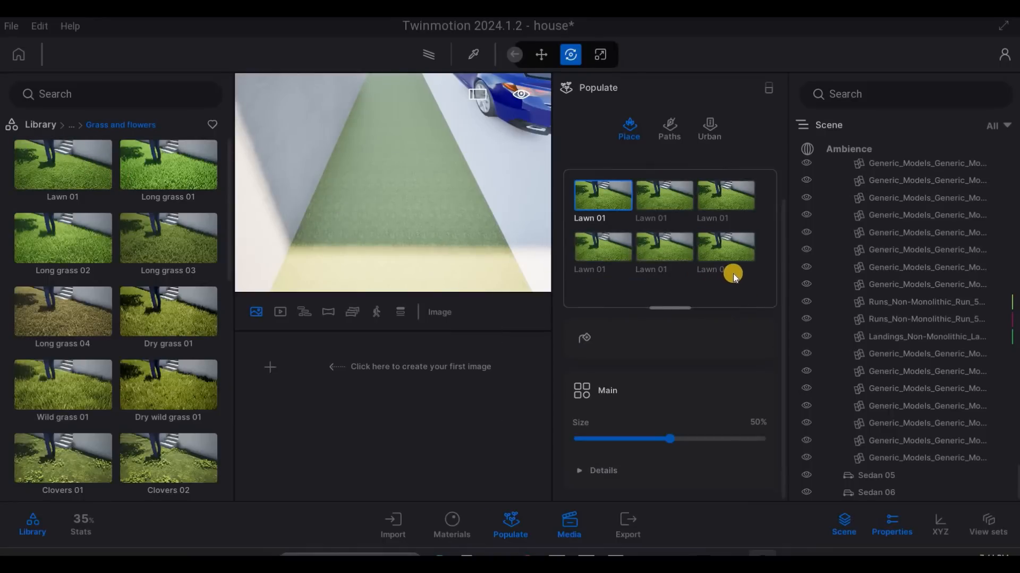
- Select all six Lawn 01 entries and scatter them over the lawn strip between the wall and the blue car
{"action": "left_click", "coordinate": [735, 260], "text": "shift"}
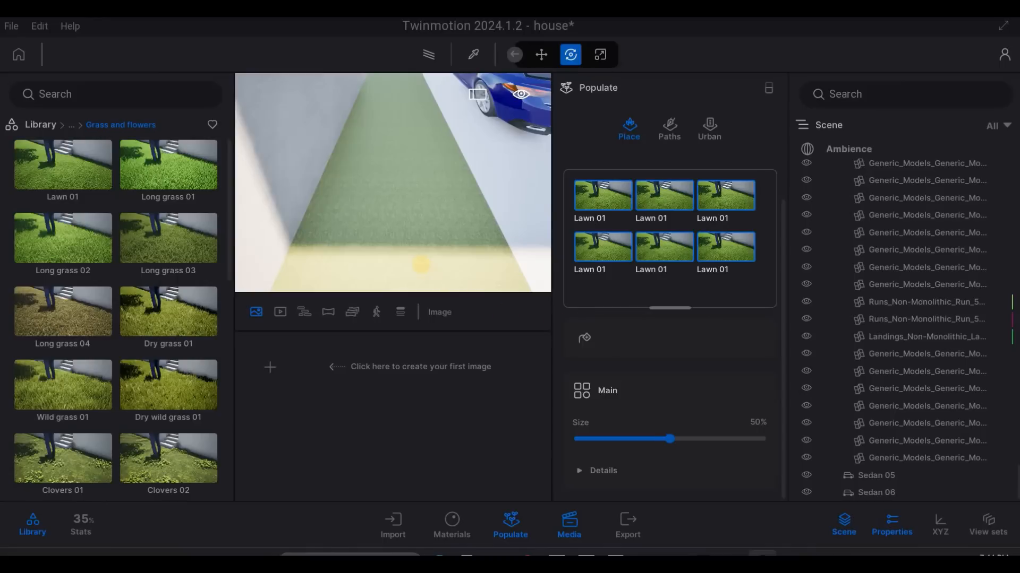
{"action": "left_click", "coordinate": [584, 338]}
{"action": "left_click", "coordinate": [413, 257]}
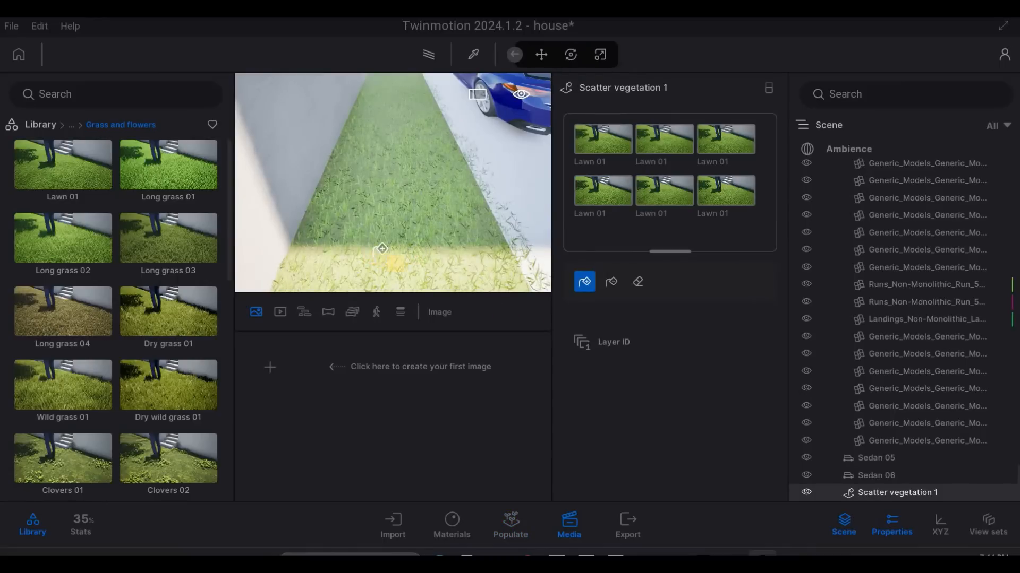
- Examine the density of the scattered Lawn 01 grass up close on the strip beside the wall
{"action": "key", "text": "a"}
{"action": "key", "text": "a"}
{"action": "key", "text": "w"}
{"action": "key", "text": "e"}
{"action": "key", "text": "e"}
{"action": "key", "text": "e"}
{"action": "key", "text": "w"}
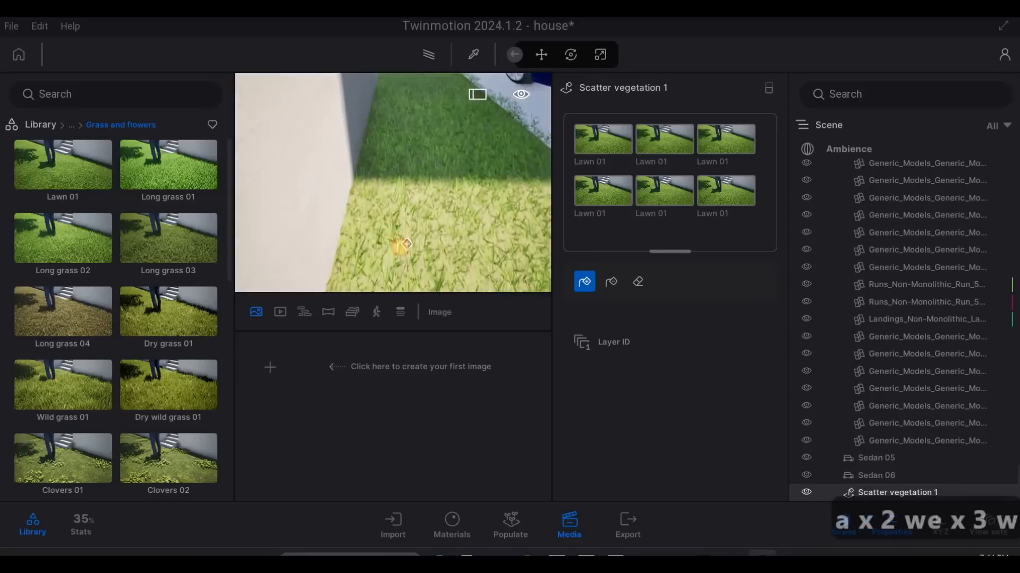
{"action": "key", "text": "e"}
{"action": "key", "text": "w"}
{"action": "key", "text": "e"}
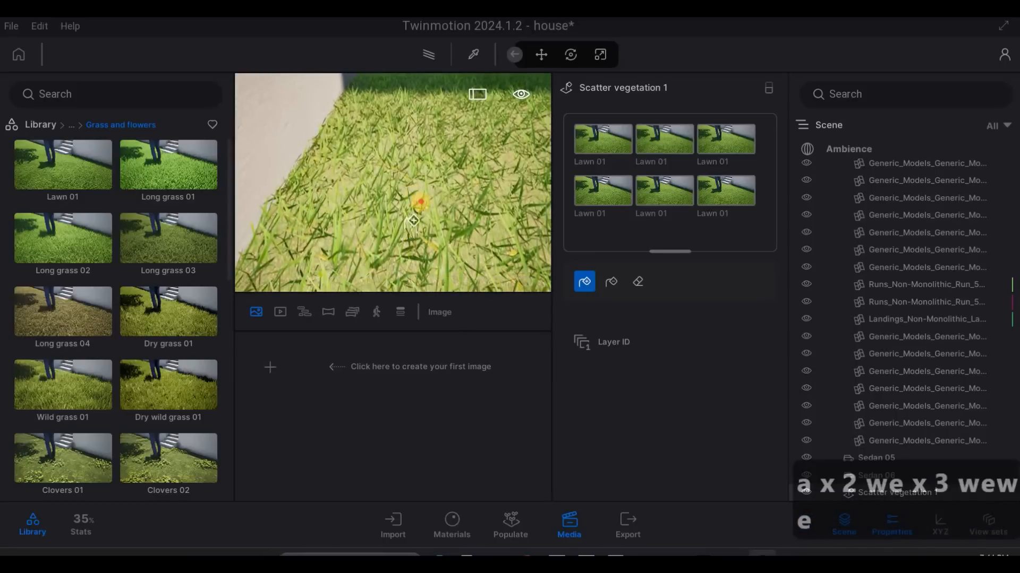
{"action": "key", "text": "e"}
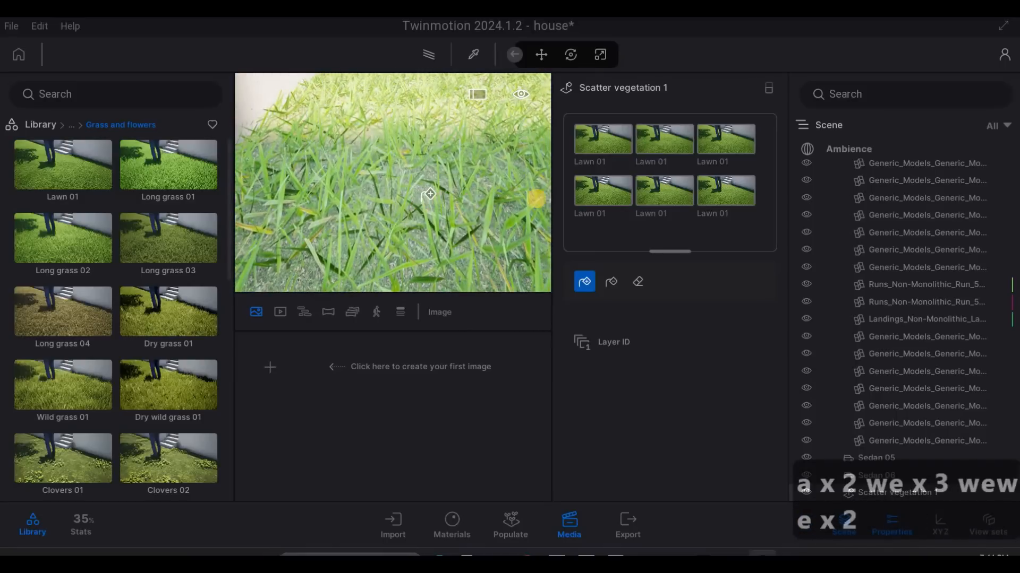
- Examine the scattered grass coverage on the side lawn between the house's glazed facade and the fence
{"action": "key", "text": "s"}
{"action": "key", "text": "q"}
{"action": "key", "text": "d"}
{"action": "key", "text": "d"}
{"action": "key", "text": "d"}
{"action": "key", "text": "d"}
{"action": "key", "text": "d"}
{"action": "key", "text": "d"}
{"action": "key", "text": "w"}
{"action": "key", "text": "w"}
{"action": "key", "text": "w"}
{"action": "key", "text": "w"}
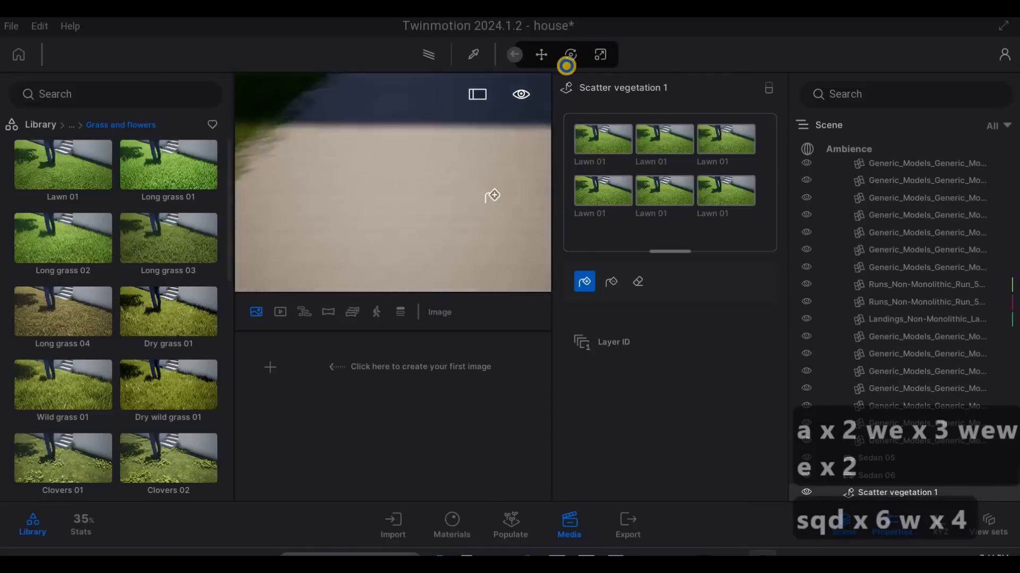
{"action": "key", "text": "s"}
{"action": "key", "text": "w"}
{"action": "key", "text": "q"}
{"action": "key", "text": "d"}
{"action": "key", "text": "w"}
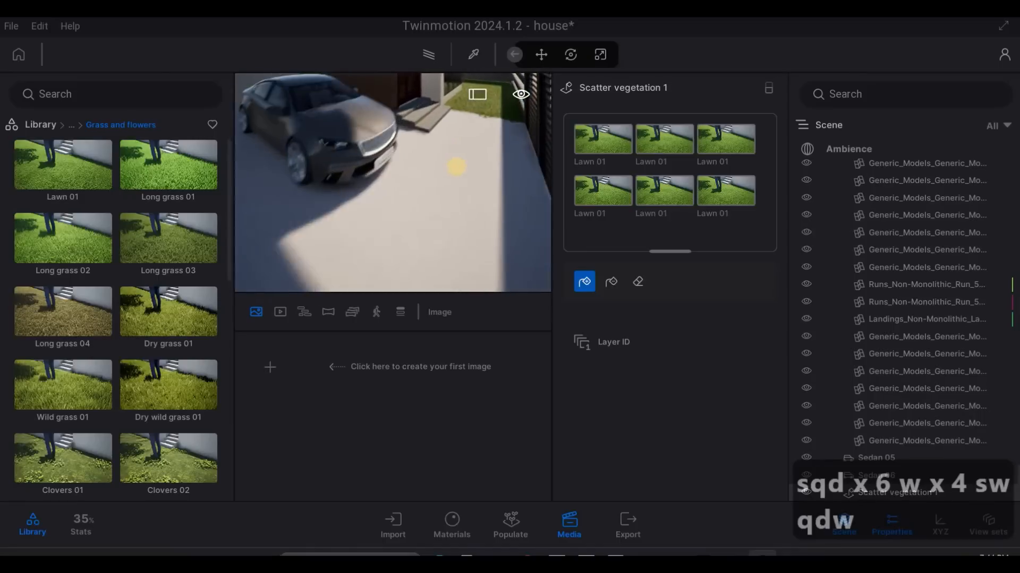
{"action": "key", "text": "w"}
{"action": "key", "text": "w"}
{"action": "key", "text": "w"}
{"action": "key", "text": "w"}
{"action": "key", "text": "w"}
{"action": "key", "text": "w"}
{"action": "key", "text": "w"}
{"action": "key", "text": "w"}
{"action": "key", "text": "w"}
{"action": "key", "text": "w"}
{"action": "key", "text": "w"}
{"action": "key", "text": "w"}
{"action": "key", "text": "w"}
{"action": "key", "text": "q"}
{"action": "key", "text": "q"}
{"action": "key", "text": "q"}
{"action": "key", "text": "q"}
{"action": "key", "text": "q"}
{"action": "key", "text": "q"}
{"action": "key", "text": "q"}
{"action": "key", "text": "q"}
{"action": "key", "text": "q"}
{"action": "key", "text": "q"}
{"action": "key", "text": "q"}
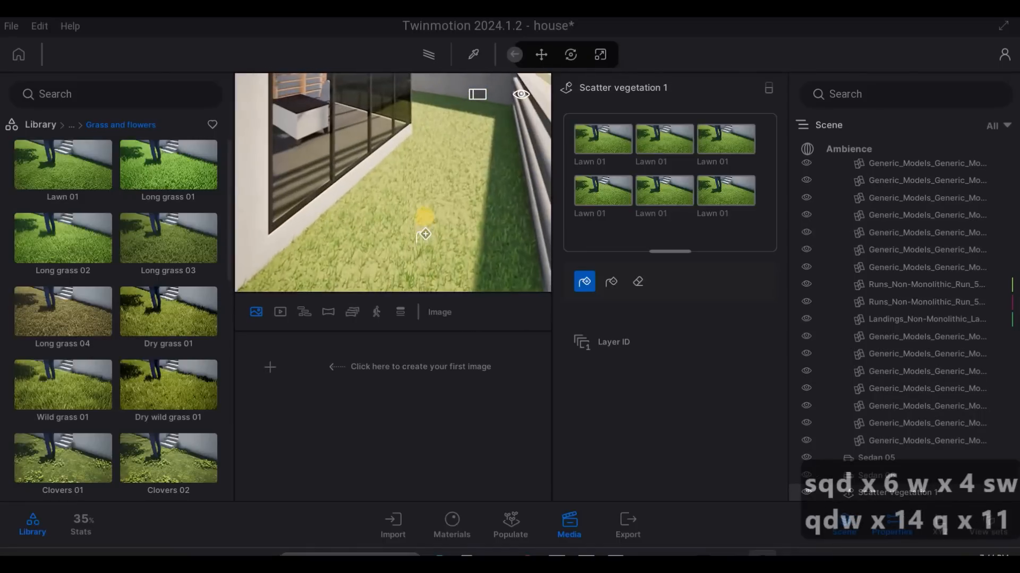
{"action": "key", "text": "e"}
{"action": "key", "text": "w"}
{"action": "key", "text": "w"}
{"action": "key", "text": "e"}
{"action": "key", "text": "w"}
{"action": "key", "text": "e"}
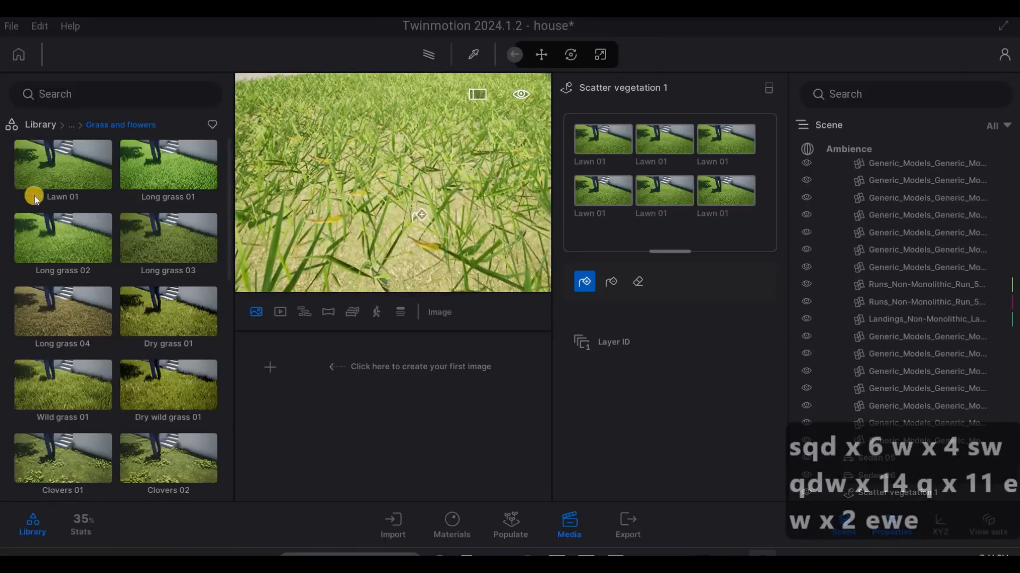
- Add more Lawn 01 entries to the existing scatter vegetation set
{"action": "mouse_move", "coordinate": [36, 166]}
{"action": "left_mouse_down"}
{"action": "mouse_move", "coordinate": [537, 218]}
{"action": "mouse_move", "coordinate": [597, 202]}
{"action": "left_mouse_up"}
{"action": "left_click_drag", "start_coordinate": [79, 164], "coordinate": [716, 227]}
{"action": "left_click_drag", "start_coordinate": [109, 197], "coordinate": [683, 257]}
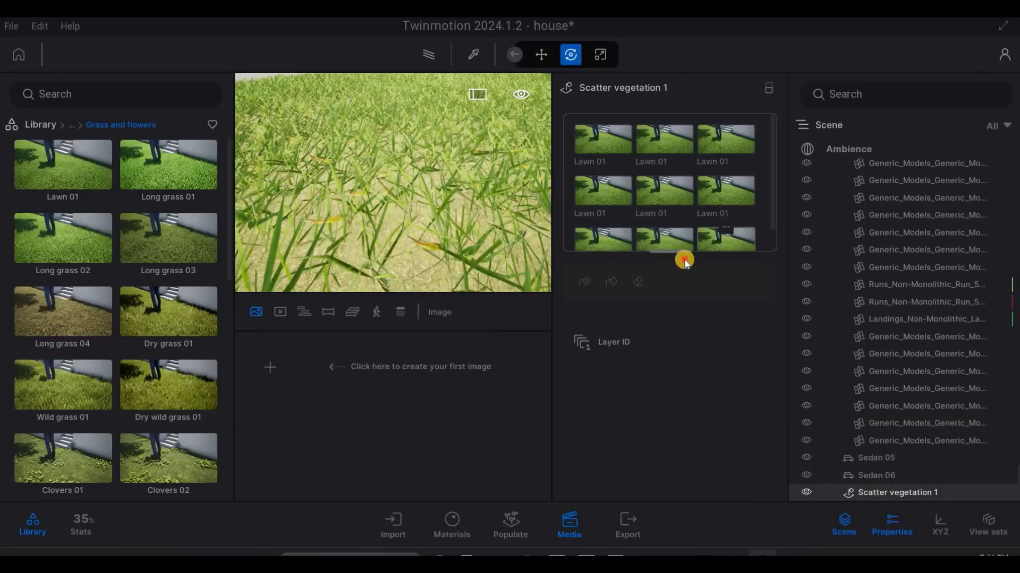
{"action": "left_click_drag", "start_coordinate": [105, 163], "coordinate": [673, 228]}
{"action": "left_click_drag", "start_coordinate": [79, 171], "coordinate": [666, 218]}
- Select all Lawn 01 entries in the set and scatter them over the side lawn to thicken its grass
{"action": "left_click", "coordinate": [660, 223]}
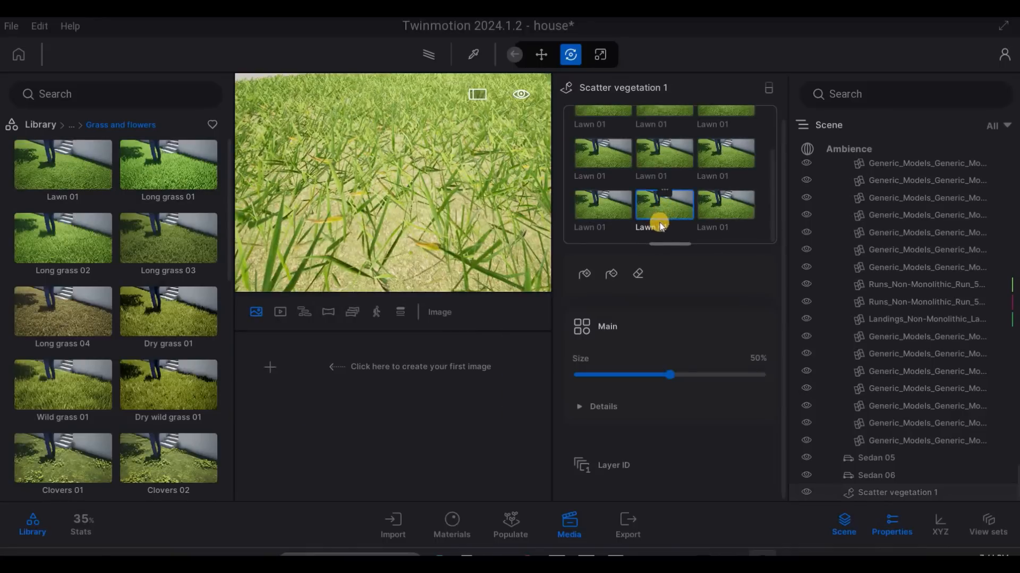
{"action": "key", "text": "ctrl+a"}
{"action": "scroll", "coordinate": [691, 180], "scroll_direction": "up", "scroll_amount": 1}
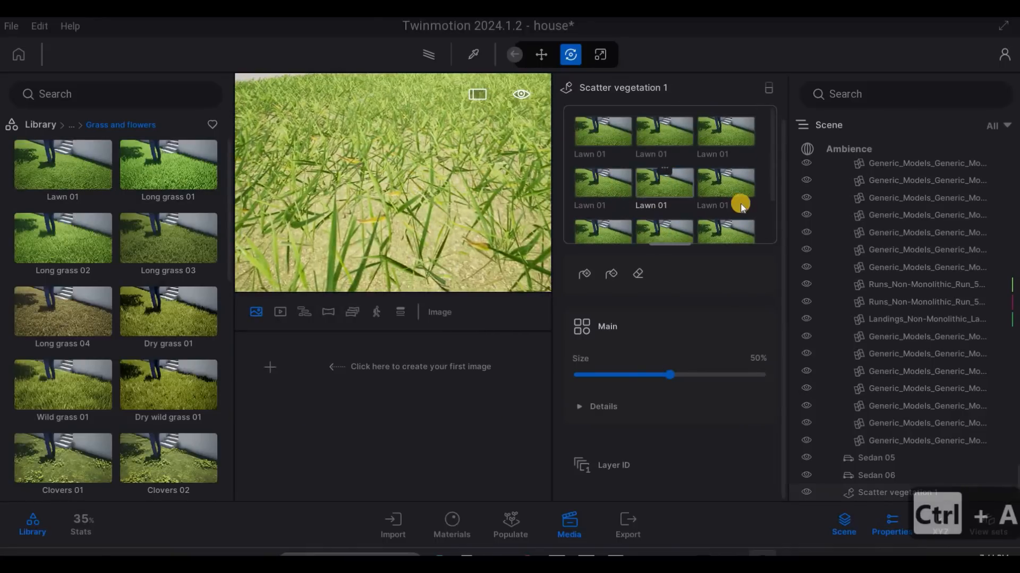
{"action": "left_click", "coordinate": [591, 277]}
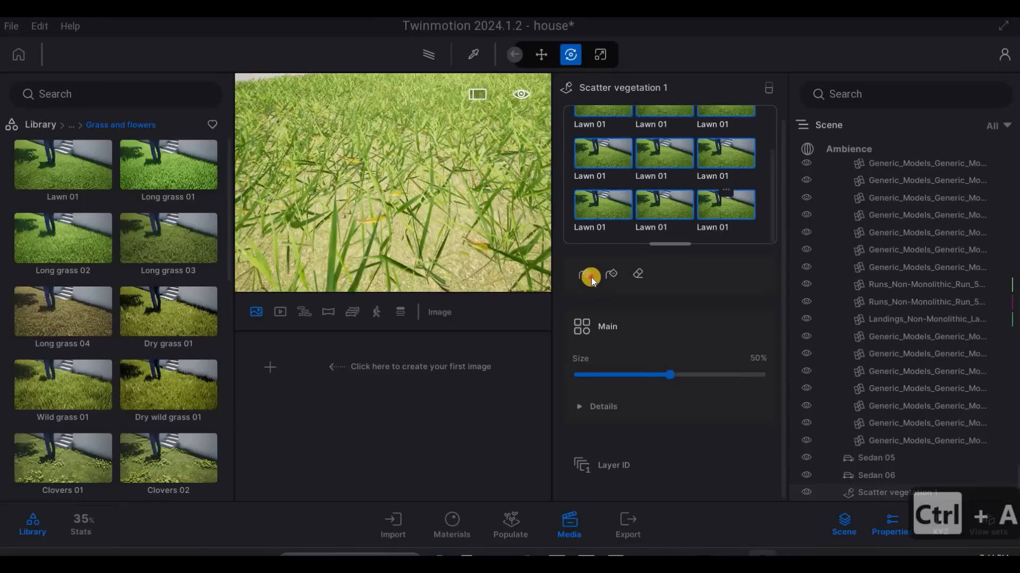
{"action": "left_click", "coordinate": [455, 262]}
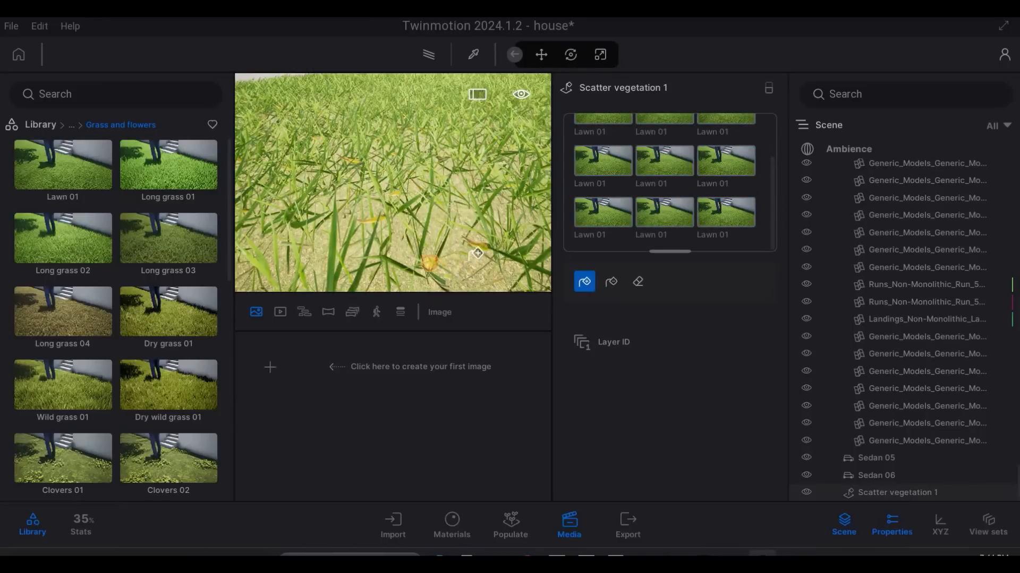
{"action": "left_click", "coordinate": [437, 229]}
{"action": "left_click", "coordinate": [436, 230]}
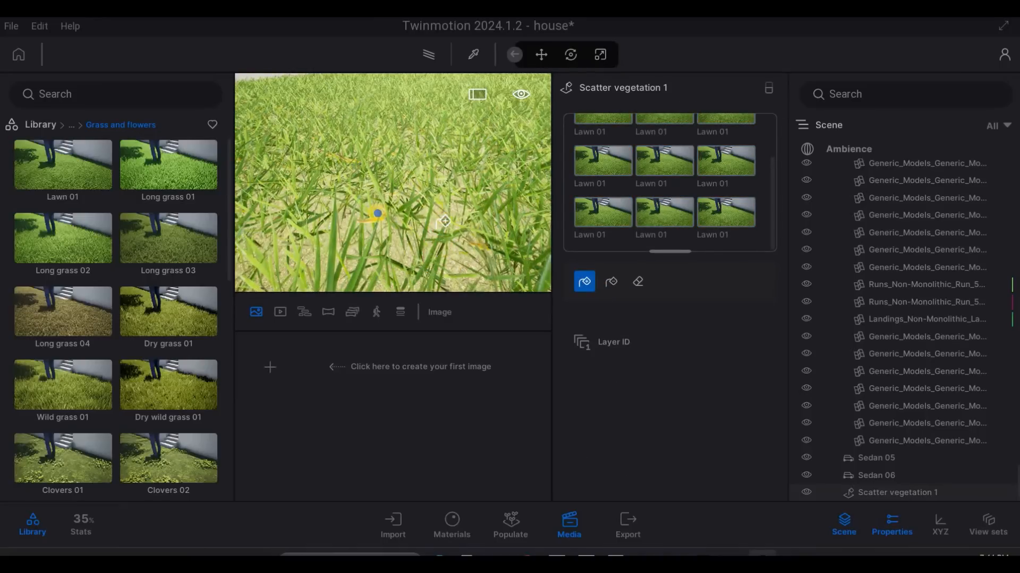
- Examine the side lawn's edges along the paving and entrance steps for grass spilling over
{"action": "mouse_move", "coordinate": [474, 225]}
{"action": "right_mouse_down"}
{"action": "mouse_move", "coordinate": [489, 210]}
{"action": "mouse_move", "coordinate": [296, 241]}
{"action": "right_mouse_up"}
{"action": "key", "text": "a"}
{"action": "key", "text": "s"}
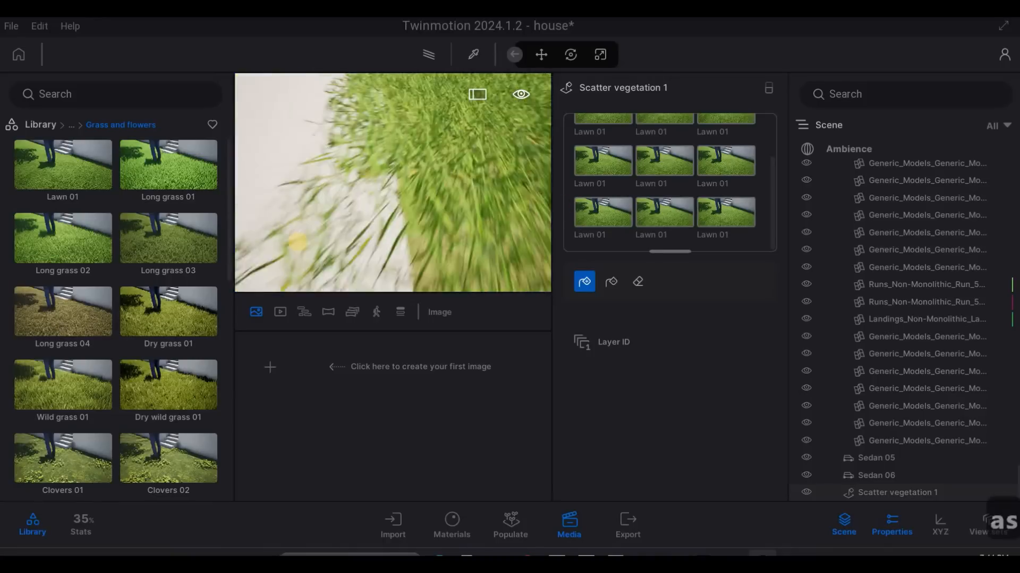
{"action": "key", "text": "d"}
{"action": "key", "text": "s"}
{"action": "right_click_drag", "start_coordinate": [503, 212], "coordinate": [310, 226]}
{"action": "key", "text": "a"}
{"action": "key", "text": "w"}
{"action": "right_click_drag", "start_coordinate": [418, 210], "coordinate": [594, 301]}
{"action": "key", "text": "a"}
{"action": "key", "text": "w"}
{"action": "key", "text": "a"}
{"action": "key", "text": "q"}
{"action": "key", "text": "w"}
{"action": "key", "text": "e"}
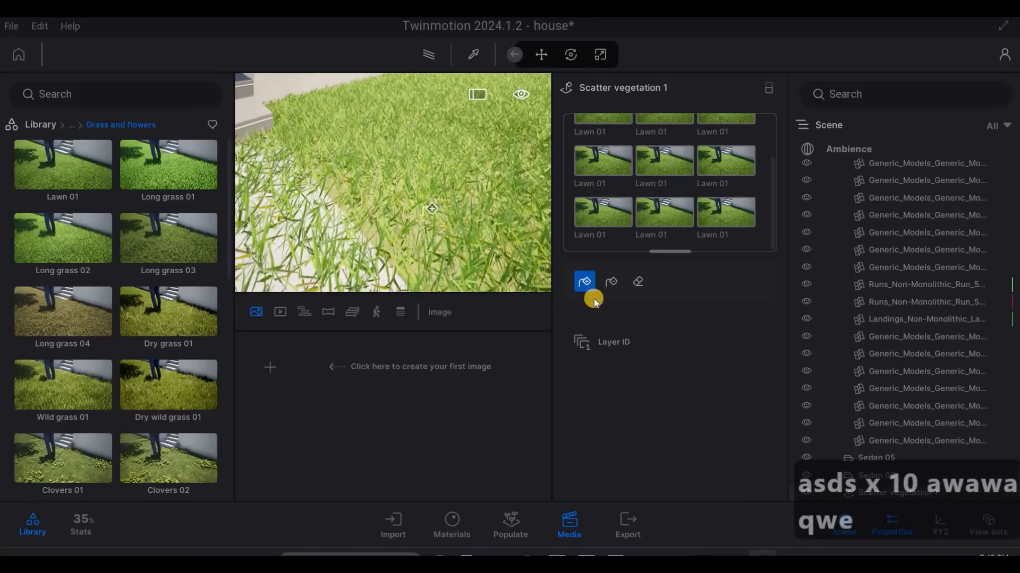
- Activate the vegetation eraser and set its diameter to 0.2 m
{"action": "left_click", "coordinate": [637, 282]}
{"action": "key", "text": "s"}
{"action": "key", "text": "a"}
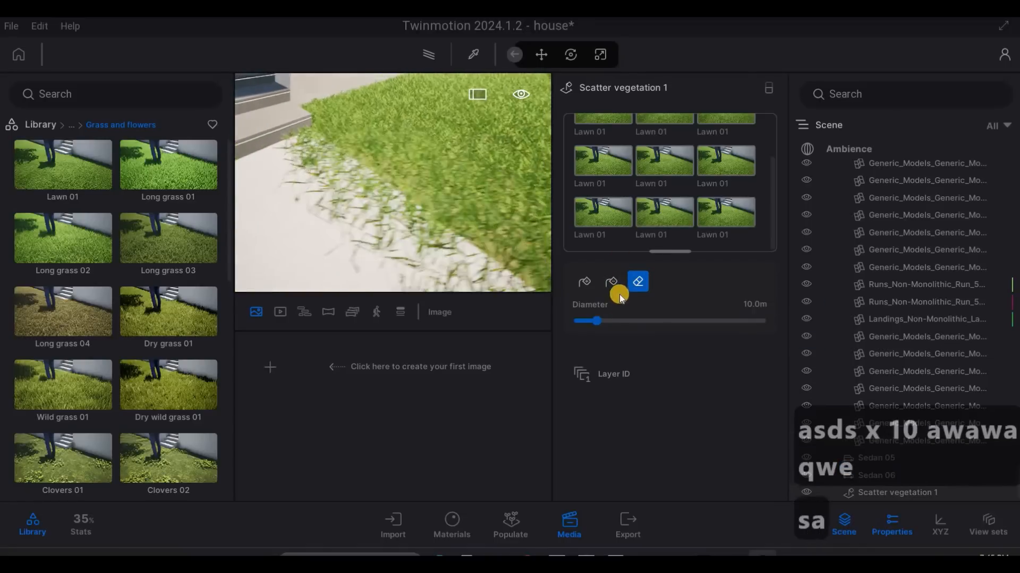
{"action": "left_click", "coordinate": [578, 312]}
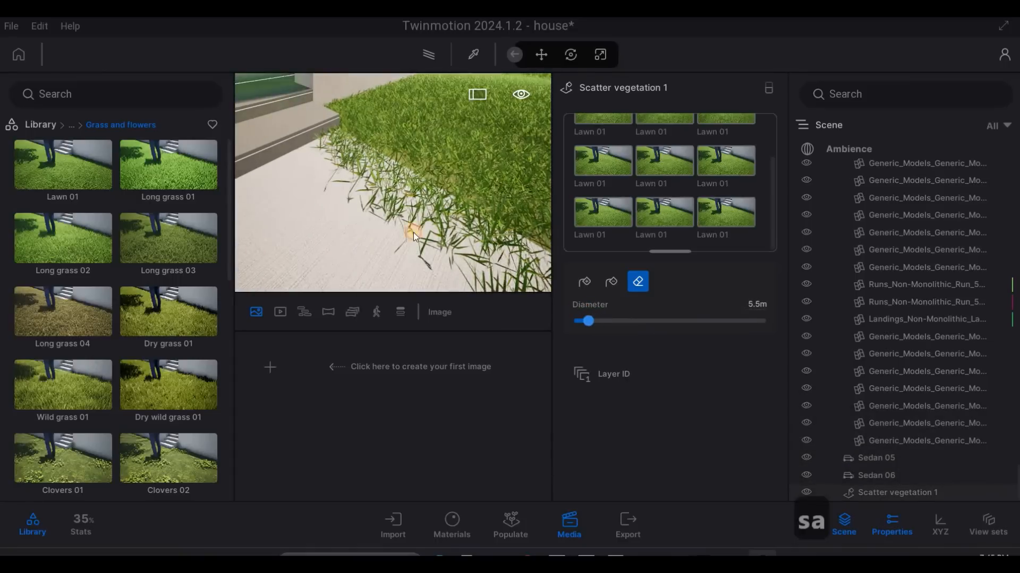
- Erase the grass spilling onto the paving along the side lawn's edge near the entrance steps
{"action": "left_click", "coordinate": [365, 184]}
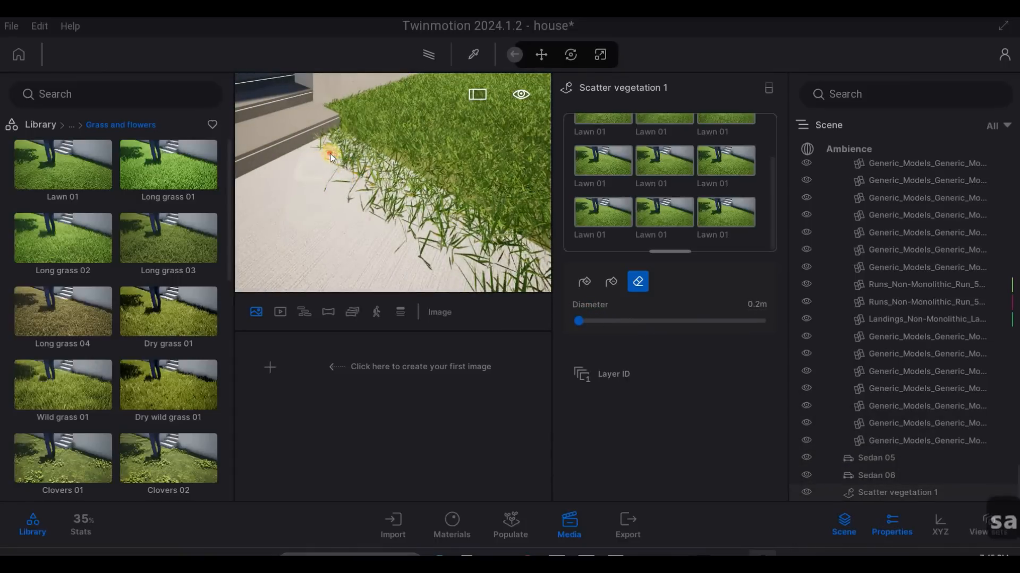
{"action": "mouse_move", "coordinate": [379, 183]}
{"action": "left_mouse_down"}
{"action": "mouse_move", "coordinate": [349, 151]}
{"action": "mouse_move", "coordinate": [412, 186]}
{"action": "left_mouse_up"}
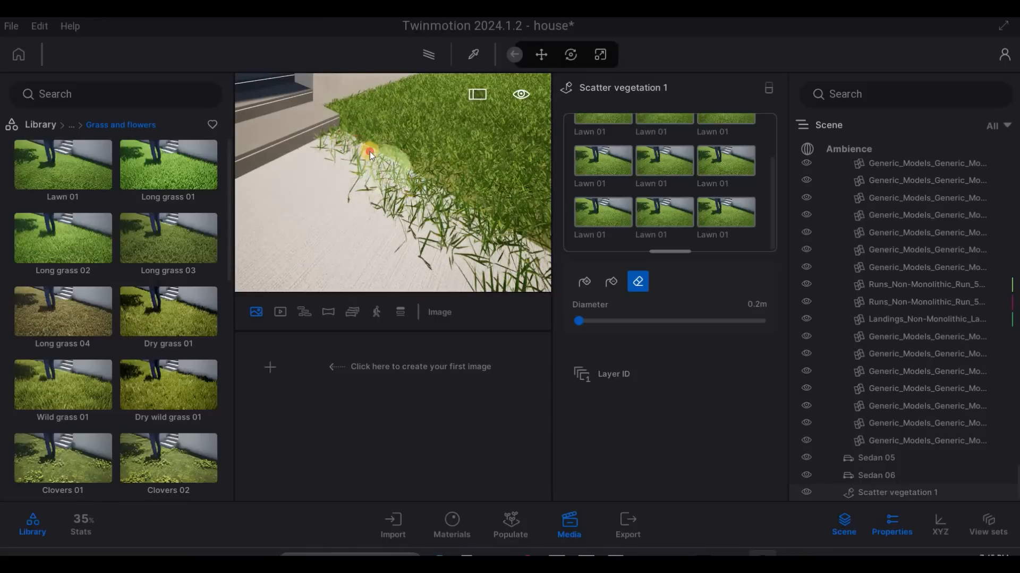
{"action": "left_click_drag", "start_coordinate": [370, 151], "coordinate": [456, 228]}
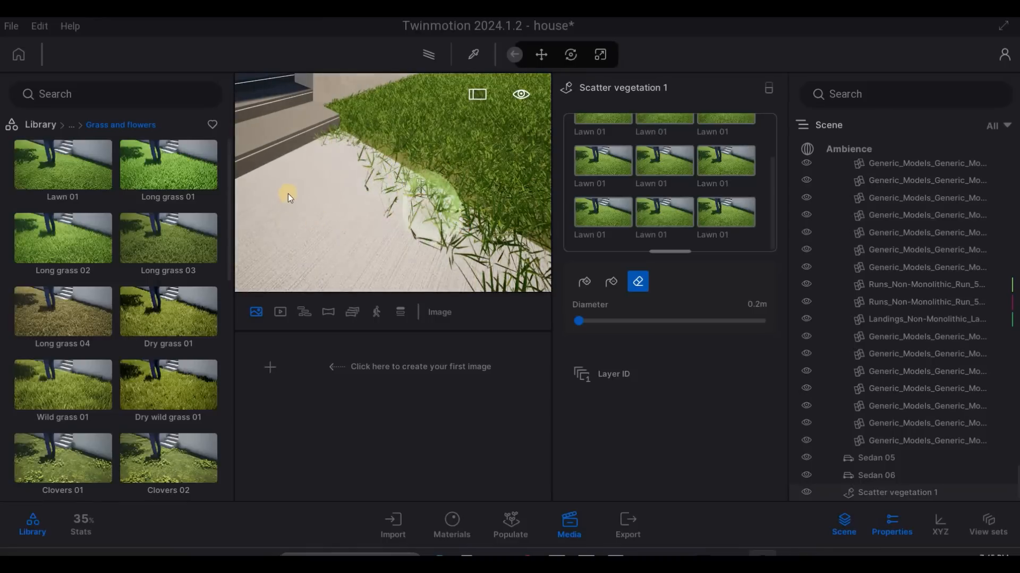
{"action": "key", "text": "d"}
{"action": "key", "text": "s"}
{"action": "mouse_move", "coordinate": [330, 185]}
{"action": "left_mouse_down"}
{"action": "mouse_move", "coordinate": [396, 242]}
{"action": "mouse_move", "coordinate": [317, 144]}
{"action": "mouse_move", "coordinate": [289, 129]}
{"action": "mouse_move", "coordinate": [394, 250]}
{"action": "mouse_move", "coordinate": [409, 230]}
{"action": "mouse_move", "coordinate": [446, 237]}
{"action": "mouse_move", "coordinate": [376, 235]}
{"action": "mouse_move", "coordinate": [435, 208]}
{"action": "mouse_move", "coordinate": [474, 223]}
{"action": "mouse_move", "coordinate": [366, 183]}
{"action": "left_mouse_up"}
- Erase the grass spilling onto the concrete driveway along the front stretch of the lawn's edge, behind the parked cars
{"action": "key", "text": "s"}
{"action": "key", "text": "d"}
{"action": "key", "text": "s"}
{"action": "key", "text": "a"}
{"action": "key", "text": "a"}
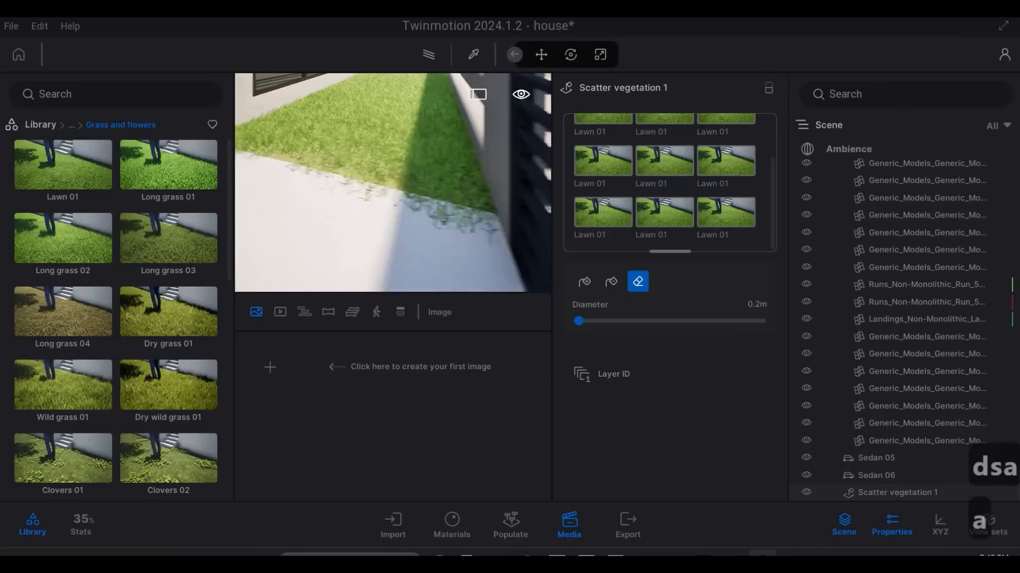
{"action": "key", "text": "a"}
{"action": "key", "text": "a"}
{"action": "key", "text": "a"}
{"action": "key", "text": "a"}
{"action": "key", "text": "a"}
{"action": "key", "text": "a"}
{"action": "key", "text": "a"}
{"action": "key", "text": "a"}
{"action": "key", "text": "a"}
{"action": "key", "text": "a"}
{"action": "key", "text": "a"}
{"action": "key", "text": "a"}
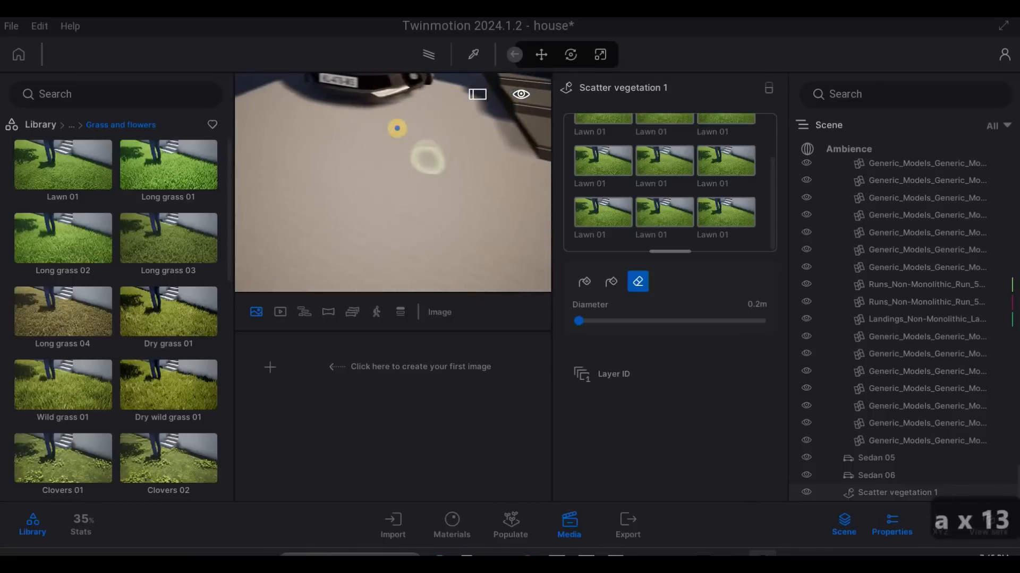
{"action": "key", "text": "a"}
{"action": "key", "text": "a"}
{"action": "key", "text": "a"}
{"action": "key", "text": "a"}
{"action": "key", "text": "a"}
{"action": "key", "text": "a"}
{"action": "key", "text": "a"}
{"action": "key", "text": "w"}
{"action": "key", "text": "w"}
{"action": "key", "text": "q"}
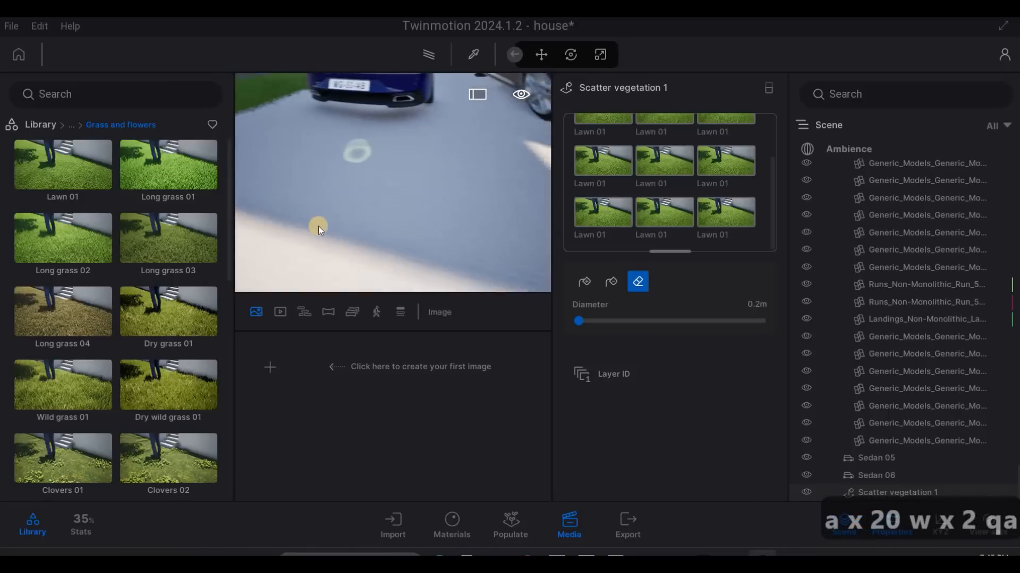
{"action": "key", "text": "a"}
{"action": "key", "text": "a"}
{"action": "key", "text": "a"}
{"action": "key", "text": "a"}
{"action": "key", "text": "a"}
{"action": "key", "text": "a"}
{"action": "key", "text": "a"}
{"action": "key", "text": "a"}
{"action": "key", "text": "a"}
{"action": "key", "text": "a"}
{"action": "key", "text": "a"}
{"action": "key", "text": "a"}
{"action": "key", "text": "a"}
{"action": "key", "text": "a"}
{"action": "key", "text": "a"}
{"action": "key", "text": "a"}
{"action": "key", "text": "a"}
{"action": "key", "text": "a"}
{"action": "key", "text": "a"}
{"action": "key", "text": "a"}
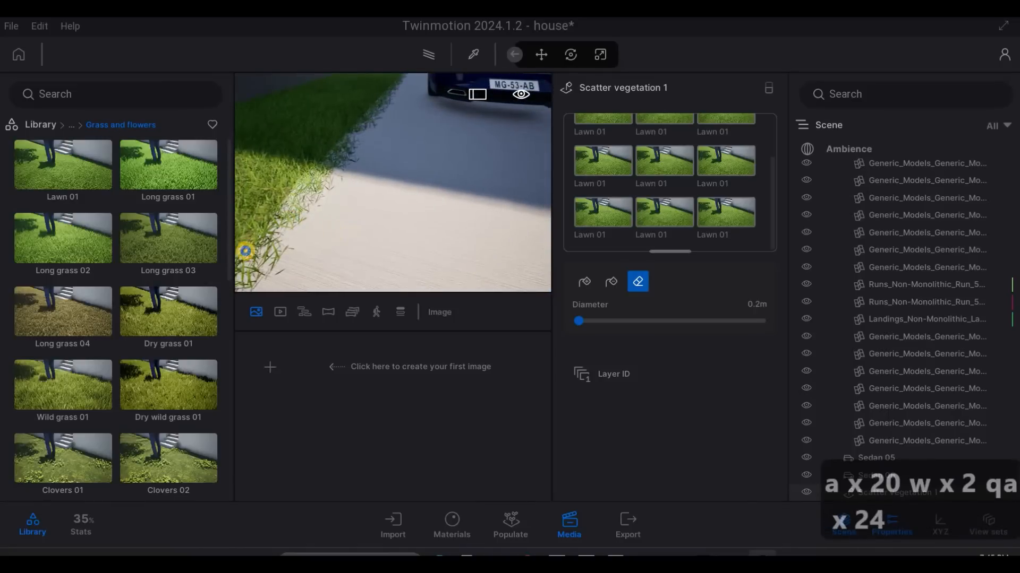
{"action": "key", "text": "a"}
{"action": "key", "text": "s"}
{"action": "key", "text": "s"}
{"action": "key", "text": "d"}
{"action": "key", "text": "w"}
{"action": "key", "text": "d"}
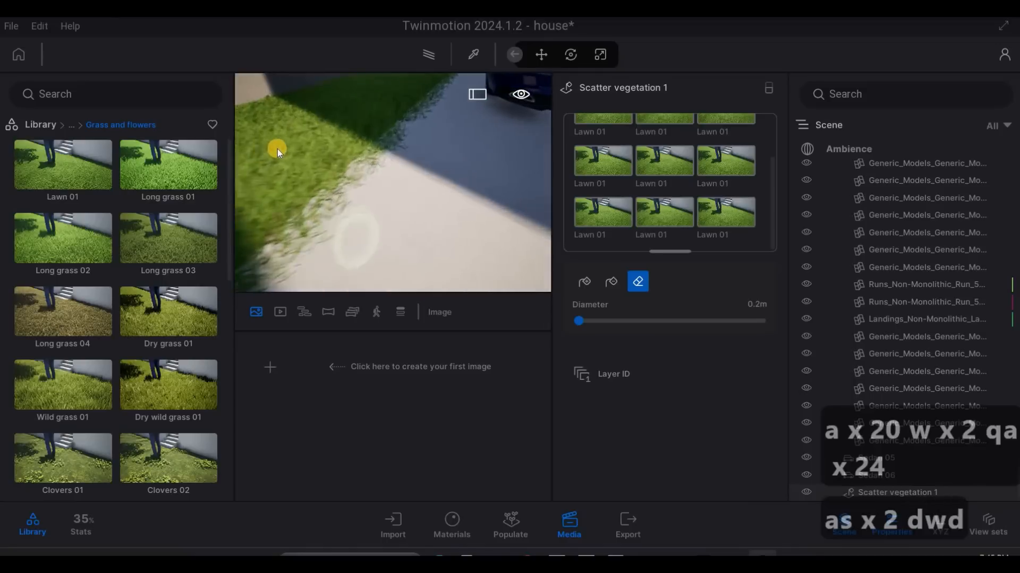
{"action": "right_click_drag", "start_coordinate": [278, 149], "coordinate": [295, 148]}
{"action": "left_click_drag", "start_coordinate": [282, 149], "coordinate": [428, 136]}
{"action": "mouse_move", "coordinate": [348, 143]}
{"action": "left_mouse_down"}
{"action": "mouse_move", "coordinate": [307, 146]}
{"action": "mouse_move", "coordinate": [480, 137]}
{"action": "mouse_move", "coordinate": [282, 147]}
{"action": "mouse_move", "coordinate": [511, 125]}
{"action": "left_mouse_up"}
{"action": "key", "text": "d"}
{"action": "key", "text": "w"}
{"action": "key", "text": "w"}
{"action": "left_click_drag", "start_coordinate": [365, 150], "coordinate": [460, 135]}
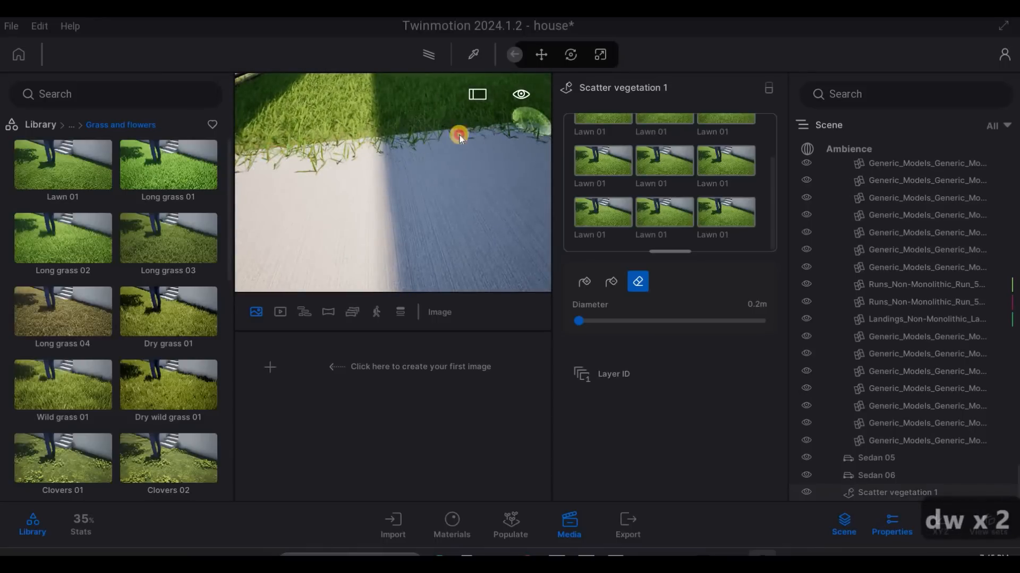
- Erase the rest of the stray grass along the driveway edge of the lawn, farther along beside the parked car
{"action": "key", "text": "a"}
{"action": "mouse_move", "coordinate": [269, 151]}
{"action": "left_mouse_down"}
{"action": "mouse_move", "coordinate": [333, 155]}
{"action": "mouse_move", "coordinate": [332, 130]}
{"action": "mouse_move", "coordinate": [471, 115]}
{"action": "mouse_move", "coordinate": [458, 167]}
{"action": "mouse_move", "coordinate": [463, 219]}
{"action": "mouse_move", "coordinate": [507, 243]}
{"action": "mouse_move", "coordinate": [313, 212]}
{"action": "mouse_move", "coordinate": [296, 194]}
{"action": "mouse_move", "coordinate": [298, 177]}
{"action": "mouse_move", "coordinate": [284, 187]}
{"action": "mouse_move", "coordinate": [455, 166]}
{"action": "mouse_move", "coordinate": [280, 189]}
{"action": "mouse_move", "coordinate": [476, 186]}
{"action": "mouse_move", "coordinate": [328, 195]}
{"action": "mouse_move", "coordinate": [454, 188]}
{"action": "mouse_move", "coordinate": [417, 197]}
{"action": "mouse_move", "coordinate": [474, 188]}
{"action": "left_mouse_up"}
{"action": "key", "text": "d"}
{"action": "key", "text": "d"}
{"action": "key", "text": "d"}
{"action": "key", "text": "d"}
{"action": "key", "text": "d"}
{"action": "key", "text": "d"}
{"action": "key", "text": "d"}
{"action": "key", "text": "d"}
{"action": "key", "text": "d"}
{"action": "key", "text": "d"}
{"action": "key", "text": "d"}
{"action": "key", "text": "d"}
{"action": "key", "text": "d"}
{"action": "key", "text": "d"}
{"action": "key", "text": "q"}
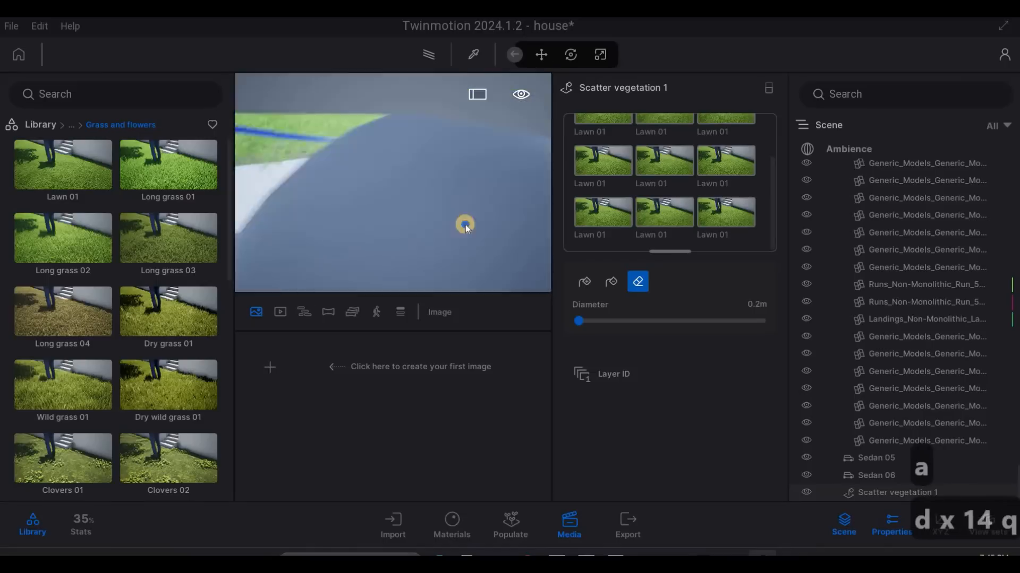
{"action": "key", "text": "w"}
{"action": "key", "text": "d"}
{"action": "key", "text": "q"}
- Erase the grass growing through the base of the slatted fence along the cobbled paving outside
{"action": "key", "text": "d"}
{"action": "key", "text": "s"}
{"action": "key", "text": "s"}
{"action": "key", "text": "a"}
{"action": "key", "text": "s"}
{"action": "key", "text": "w"}
{"action": "key", "text": "d"}
{"action": "key", "text": "d"}
{"action": "mouse_move", "coordinate": [346, 196]}
{"action": "left_mouse_down"}
{"action": "mouse_move", "coordinate": [479, 183]}
{"action": "mouse_move", "coordinate": [409, 208]}
{"action": "mouse_move", "coordinate": [412, 194]}
{"action": "mouse_move", "coordinate": [358, 195]}
{"action": "mouse_move", "coordinate": [524, 187]}
{"action": "mouse_move", "coordinate": [432, 205]}
{"action": "mouse_move", "coordinate": [477, 198]}
{"action": "mouse_move", "coordinate": [319, 201]}
{"action": "mouse_move", "coordinate": [422, 187]}
{"action": "mouse_move", "coordinate": [356, 189]}
{"action": "mouse_move", "coordinate": [295, 156]}
{"action": "left_mouse_up"}
{"action": "key", "text": "d"}
{"action": "key", "text": "d"}
{"action": "key", "text": "d"}
{"action": "key", "text": "d"}
{"action": "key", "text": "d"}
{"action": "key", "text": "d"}
{"action": "key", "text": "d"}
{"action": "key", "text": "d"}
{"action": "key", "text": "d"}
{"action": "key", "text": "d"}
{"action": "key", "text": "a"}
{"action": "key", "text": "a"}
{"action": "key", "text": "a"}
{"action": "key", "text": "a"}
{"action": "key", "text": "a"}
{"action": "key", "text": "a"}
{"action": "key", "text": "a"}
{"action": "key", "text": "a"}
{"action": "key", "text": "a"}
{"action": "key", "text": "a"}
{"action": "key", "text": "a"}
{"action": "key", "text": "a"}
{"action": "key", "text": "a"}
{"action": "key", "text": "a"}
{"action": "key", "text": "a"}
{"action": "key", "text": "a"}
{"action": "key", "text": "a"}
{"action": "key", "text": "a"}
{"action": "key", "text": "a"}
{"action": "key", "text": "a"}
{"action": "key", "text": "a"}
{"action": "key", "text": "a"}
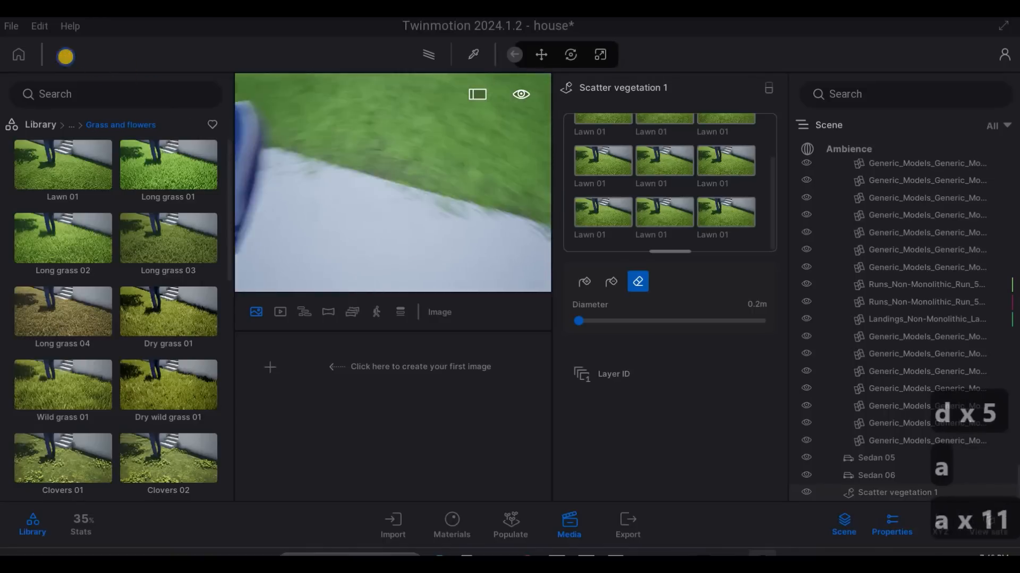
{"action": "key", "text": "w"}
{"action": "key", "text": "q"}
{"action": "key", "text": "a"}
{"action": "key", "text": "a"}
{"action": "key", "text": "a"}
{"action": "key", "text": "a"}
{"action": "key", "text": "a"}
{"action": "key", "text": "a"}
{"action": "key", "text": "a"}
{"action": "key", "text": "a"}
{"action": "key", "text": "a"}
{"action": "key", "text": "a"}
{"action": "key", "text": "a"}
{"action": "key", "text": "a"}
{"action": "key", "text": "a"}
{"action": "key", "text": "a"}
{"action": "key", "text": "a"}
{"action": "key", "text": "a"}
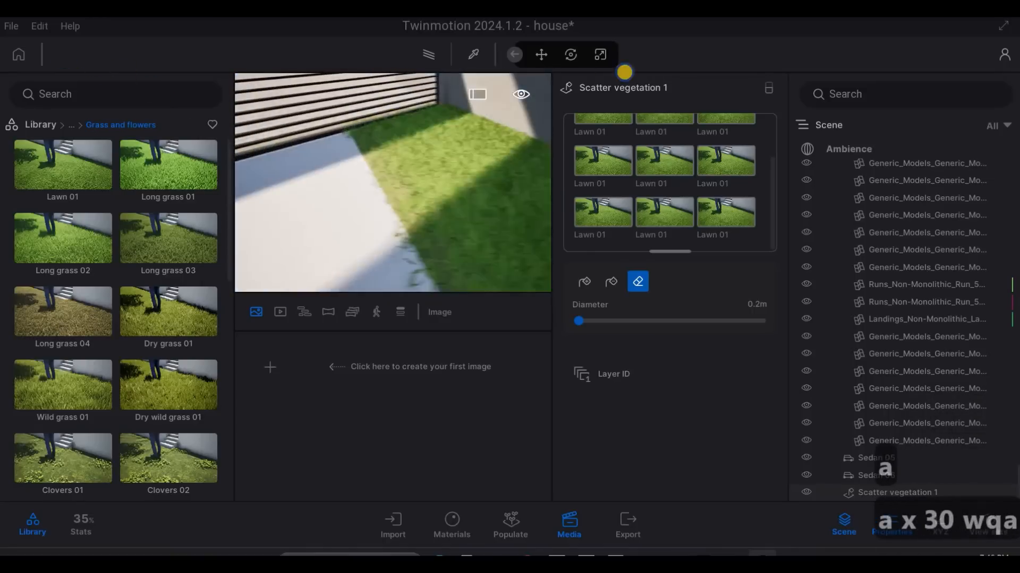
{"action": "key", "text": "w"}
{"action": "key", "text": "w"}
{"action": "key", "text": "w"}
{"action": "key", "text": "w"}
{"action": "key", "text": "w"}
{"action": "key", "text": "w"}
{"action": "key", "text": "w"}
{"action": "key", "text": "w"}
{"action": "key", "text": "w"}
{"action": "key", "text": "w"}
{"action": "key", "text": "w"}
{"action": "key", "text": "w"}
{"action": "key", "text": "w"}
{"action": "key", "text": "w"}
{"action": "key", "text": "w"}
{"action": "key", "text": "w"}
{"action": "key", "text": "w"}
{"action": "key", "text": "w"}
{"action": "key", "text": "w"}
{"action": "key", "text": "w"}
{"action": "key", "text": "w"}
{"action": "key", "text": "w"}
{"action": "key", "text": "w"}
{"action": "key", "text": "w"}
{"action": "key", "text": "q"}
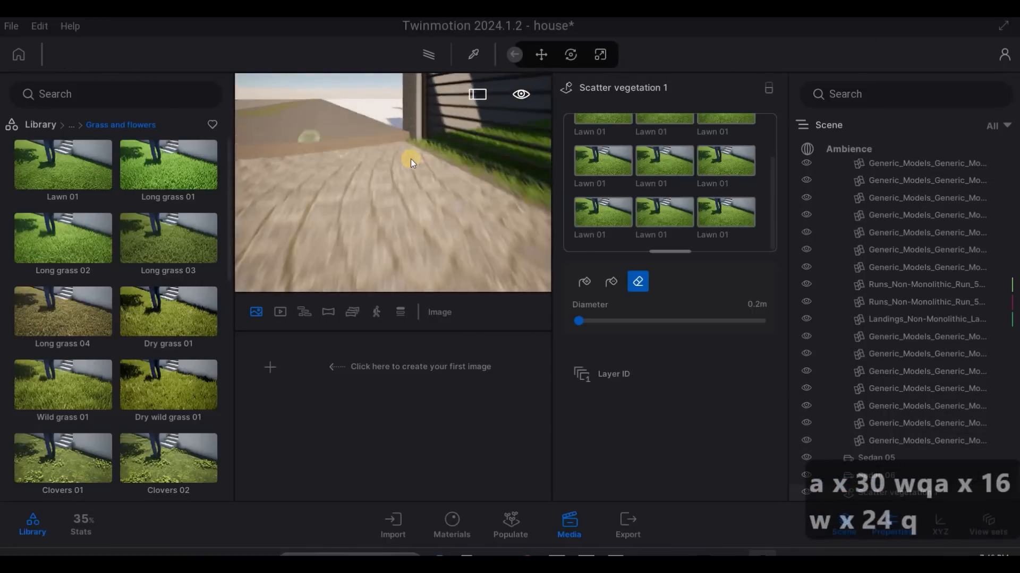
{"action": "key", "text": "s"}
{"action": "key", "text": "a"}
{"action": "key", "text": "w"}
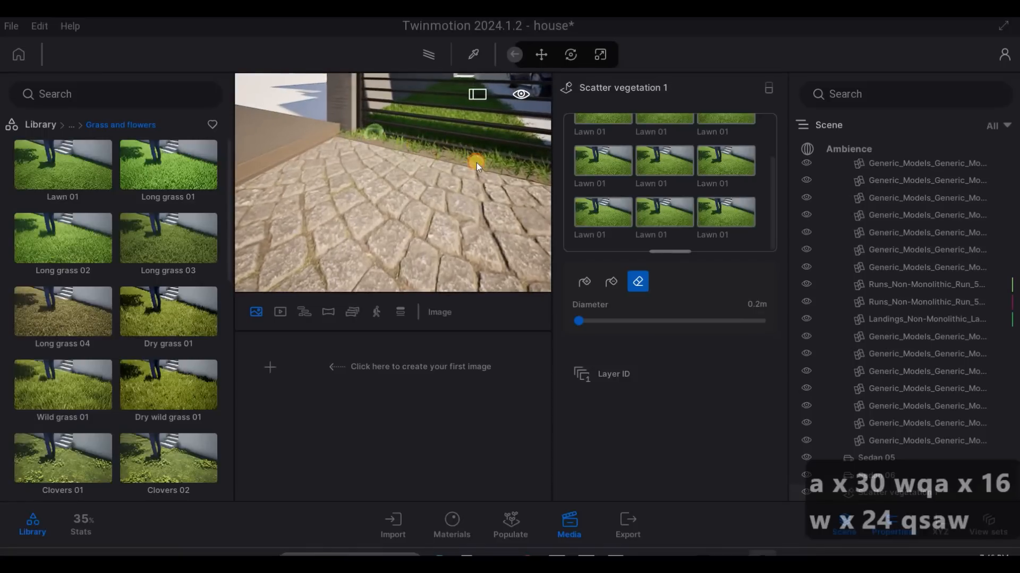
{"action": "key", "text": "d"}
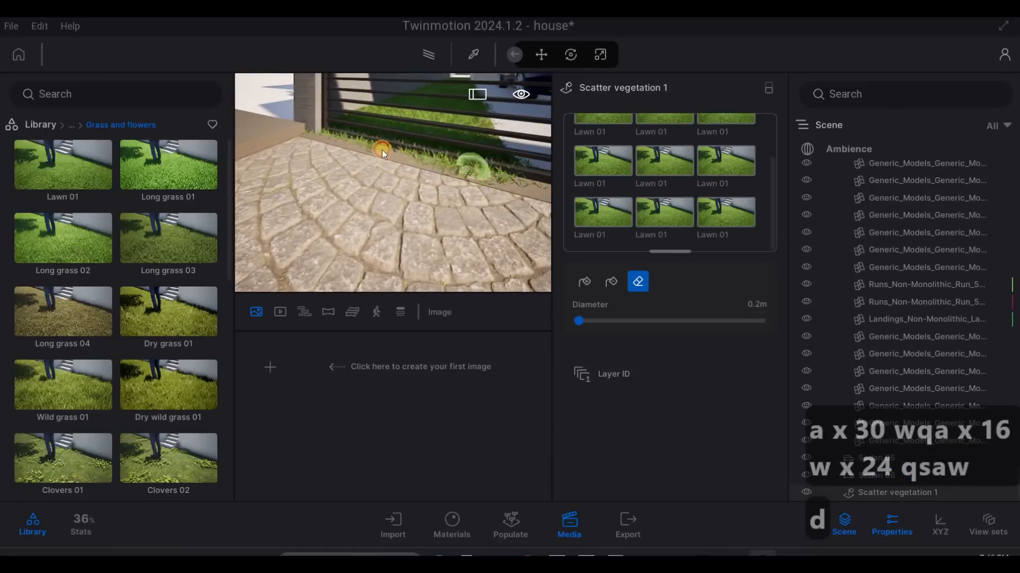
{"action": "key", "text": "q"}
{"action": "right_click_drag", "start_coordinate": [375, 165], "coordinate": [496, 171]}
- Leave the eraser and scatter all the selected Lawn 01 entries over the sparse lawn beside the pale paving
{"action": "key", "text": "a"}
{"action": "key", "text": "a"}
{"action": "key", "text": "a"}
{"action": "key", "text": "a"}
{"action": "key", "text": "a"}
{"action": "key", "text": "a"}
{"action": "key", "text": "a"}
{"action": "key", "text": "a"}
{"action": "key", "text": "a"}
{"action": "key", "text": "a"}
{"action": "key", "text": "4"}
{"action": "key", "text": "w"}
{"action": "key", "text": "q"}
{"action": "key", "text": "q"}
{"action": "key", "text": "q"}
{"action": "key", "text": "q"}
{"action": "key", "text": "q"}
{"action": "key", "text": "q"}
{"action": "key", "text": "q"}
{"action": "key", "text": "q"}
{"action": "key", "text": "q"}
{"action": "key", "text": "q"}
{"action": "key", "text": "q"}
{"action": "key", "text": "w"}
{"action": "key", "text": "w"}
{"action": "key", "text": "w"}
{"action": "key", "text": "w"}
{"action": "key", "text": "w"}
{"action": "key", "text": "w"}
{"action": "key", "text": "w"}
{"action": "key", "text": "w"}
{"action": "key", "text": "w"}
{"action": "key", "text": "w"}
{"action": "key", "text": "w"}
{"action": "key", "text": "e"}
{"action": "key", "text": "q"}
{"action": "key", "text": "e"}
{"action": "key", "text": "e"}
{"action": "key", "text": "q"}
{"action": "key", "text": "q"}
{"action": "key", "text": "e"}
{"action": "key", "text": "q"}
{"action": "key", "text": "3"}
{"action": "key", "text": "d"}
{"action": "key", "text": "e"}
{"action": "key", "text": "e"}
{"action": "key", "text": "a"}
{"action": "key", "text": "w"}
{"action": "key", "text": "Escape"}
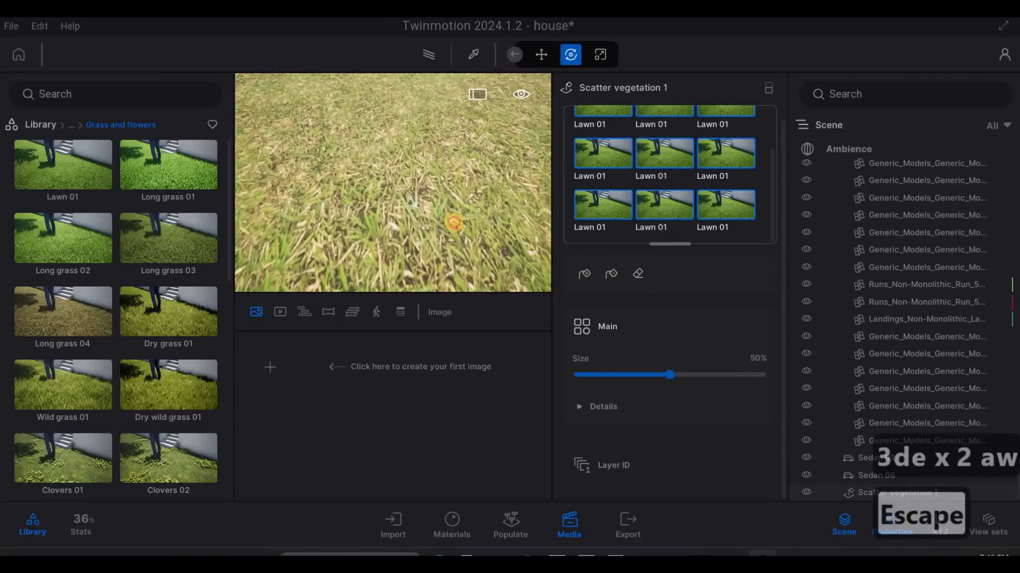
{"action": "left_click", "coordinate": [453, 223]}
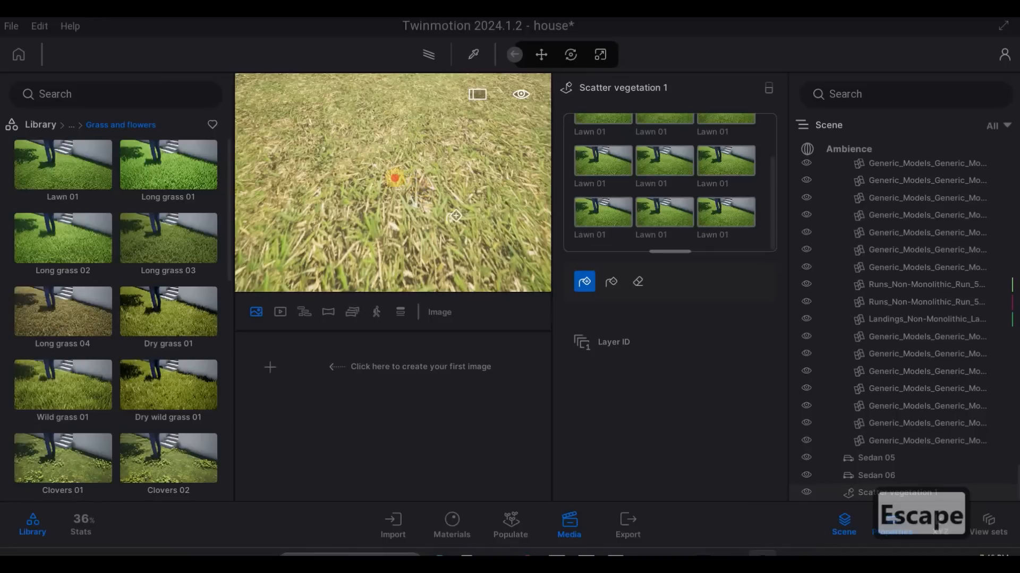
- Examine the newly scattered grass and its spill along the pale paving, and leave the scatter tool
{"action": "key", "text": "s"}
{"action": "key", "text": "s"}
{"action": "key", "text": "s"}
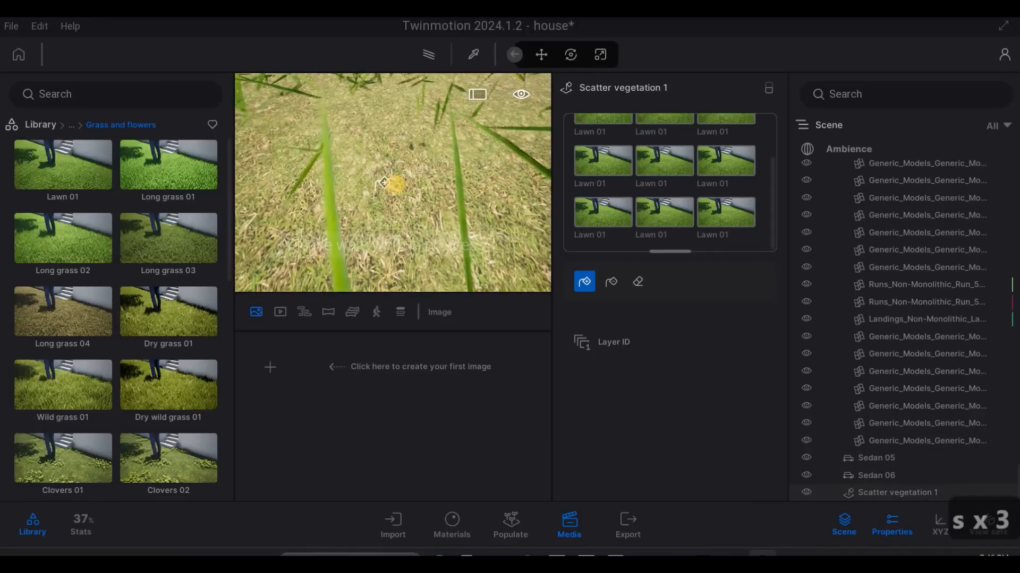
{"action": "key", "text": "a"}
{"action": "key", "text": "s"}
{"action": "key", "text": "a"}
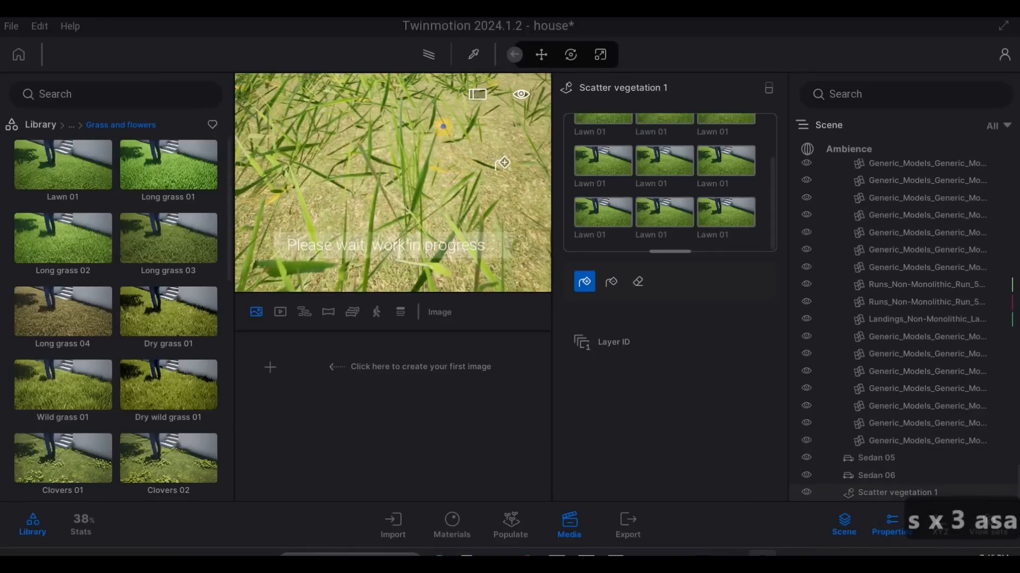
{"action": "key", "text": "d"}
{"action": "key", "text": "q"}
{"action": "key", "text": "s"}
{"action": "key", "text": "q"}
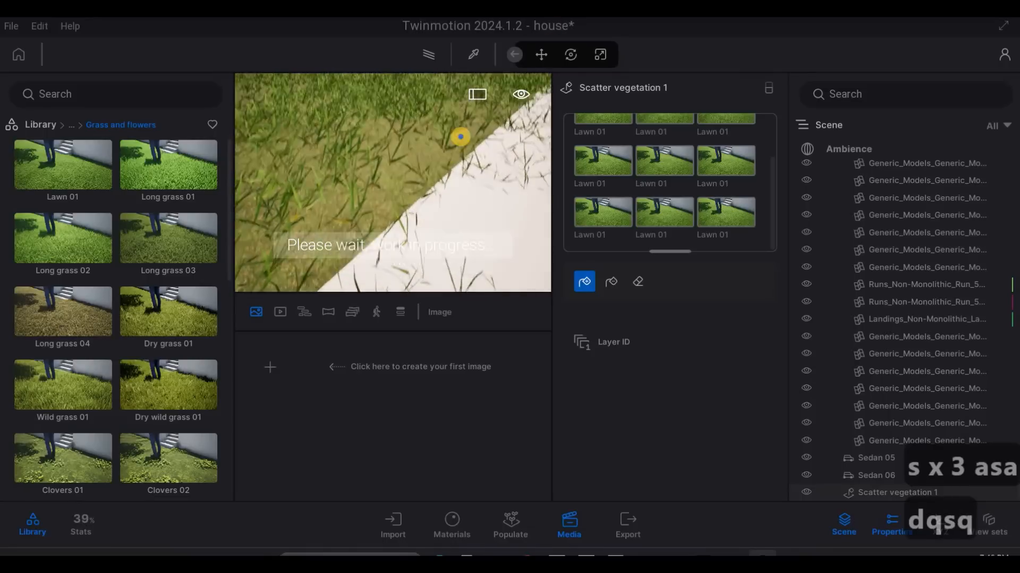
{"action": "key", "text": "s"}
{"action": "key", "text": "d"}
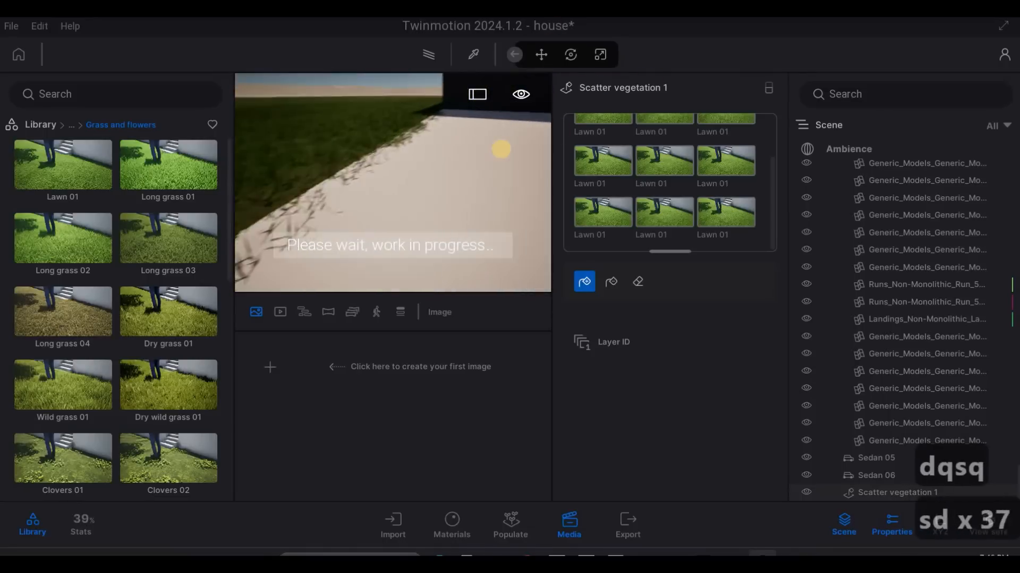
{"action": "key", "text": "s"}
{"action": "key", "text": "d"}
{"action": "key", "text": "q"}
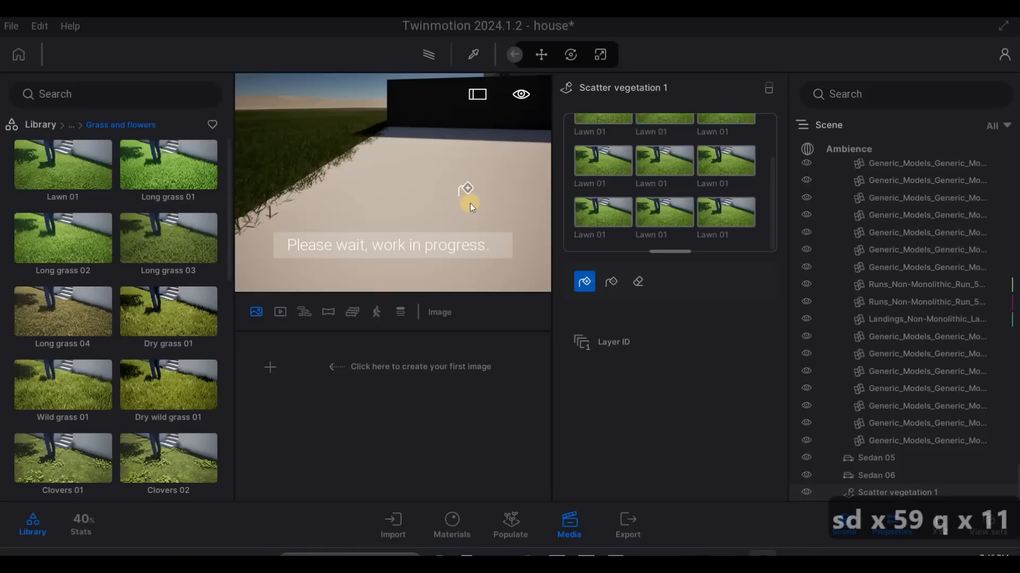
{"action": "key", "text": "Escape"}
{"action": "key", "text": "Escape"}
- Examine the cobbled street outside the house and the grass area across it
{"action": "right_click_drag", "start_coordinate": [500, 198], "coordinate": [499, 148]}
{"action": "key", "text": "a"}
{"action": "key", "text": "d"}
{"action": "key", "text": "w"}
{"action": "key", "text": "a"}
{"action": "key", "text": "d"}
{"action": "key", "text": "w"}
{"action": "key", "text": "a"}
{"action": "key", "text": "w"}
{"action": "key", "text": "w"}
{"action": "key", "text": "q"}
{"action": "key", "text": "w"}
{"action": "key", "text": "d"}
{"action": "key", "text": "q"}
{"action": "key", "text": "q"}
{"action": "key", "text": "q"}
{"action": "key", "text": "q"}
{"action": "key", "text": "q"}
{"action": "key", "text": "q"}
{"action": "key", "text": "q"}
{"action": "key", "text": "e"}
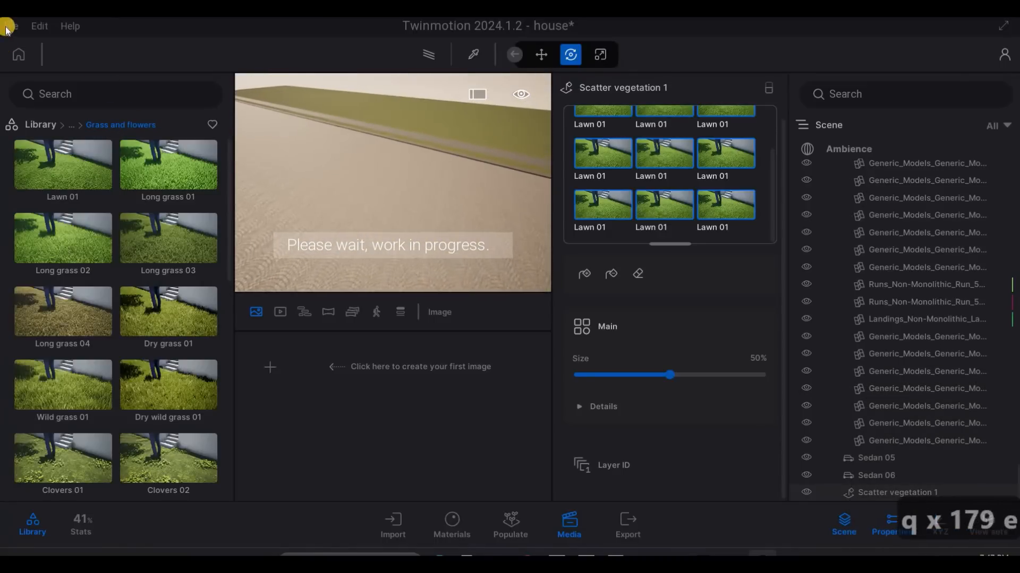
- Save the house project
{"action": "left_click", "coordinate": [11, 26]}
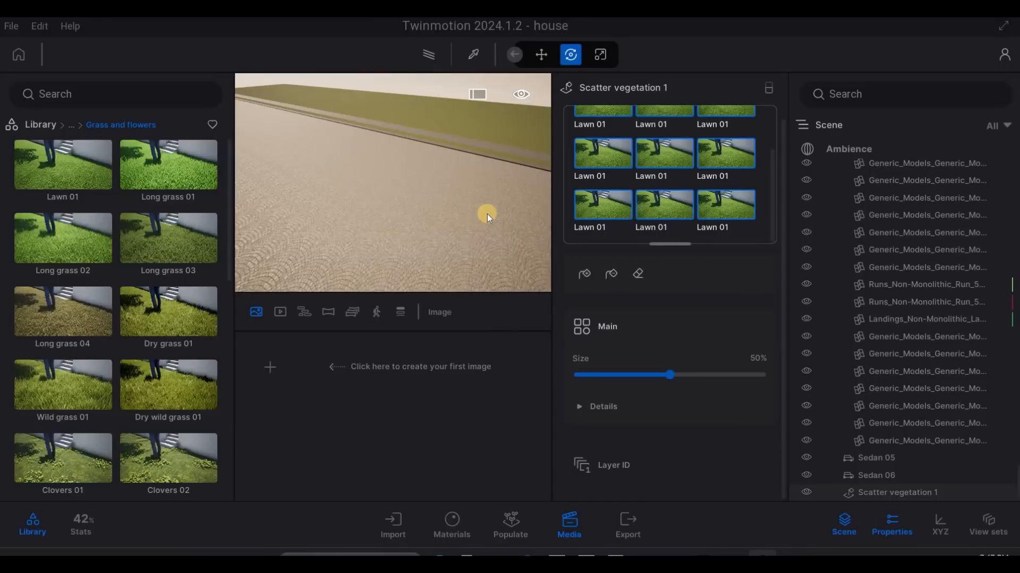
{"action": "key", "text": "w"}
{"action": "key", "text": "a"}
{"action": "key", "text": "e"}
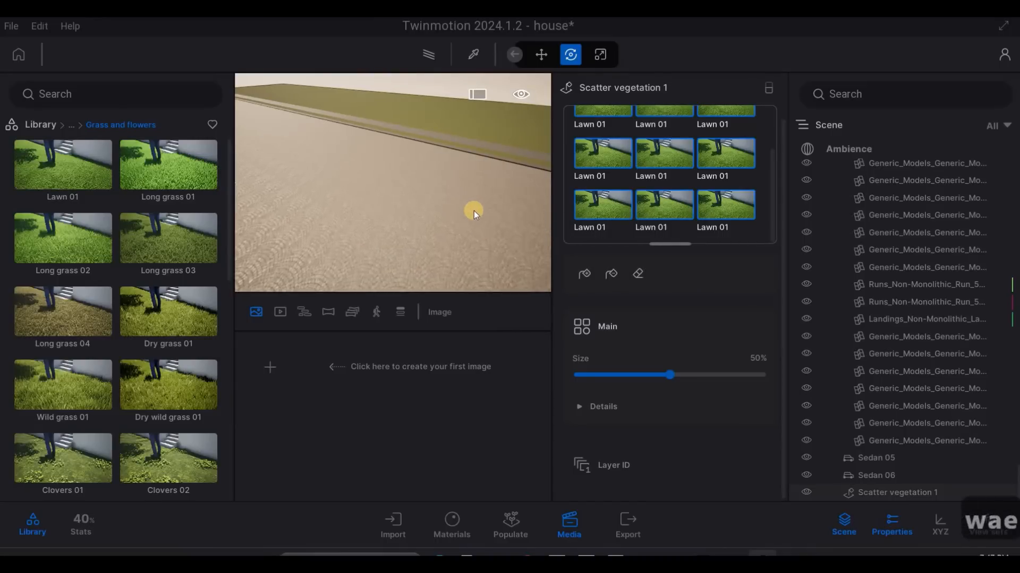
{"action": "mouse_move", "coordinate": [475, 207]}
{"action": "right_mouse_down"}
{"action": "mouse_move", "coordinate": [530, 191]}
{"action": "mouse_move", "coordinate": [475, 206]}
{"action": "right_mouse_up"}
{"action": "key", "text": "4"}
{"action": "key", "text": "d"}
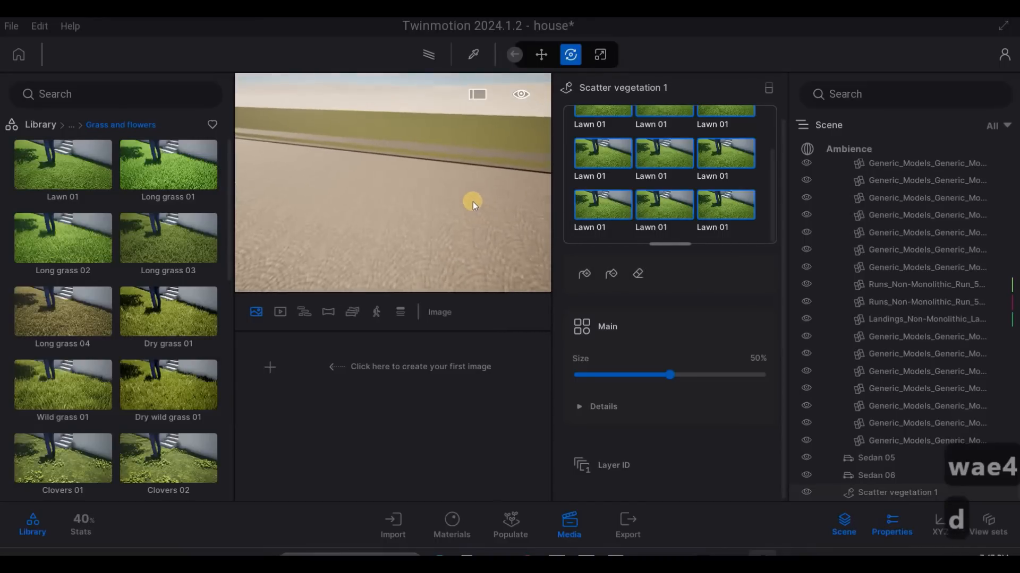
- Try to scatter the selected Lawn 01 entries over the narrow grass strip beside the pale paving
{"action": "key", "text": "5"}
{"action": "key", "text": "q"}
{"action": "key", "text": "w"}
{"action": "key", "text": "w"}
{"action": "key", "text": "w"}
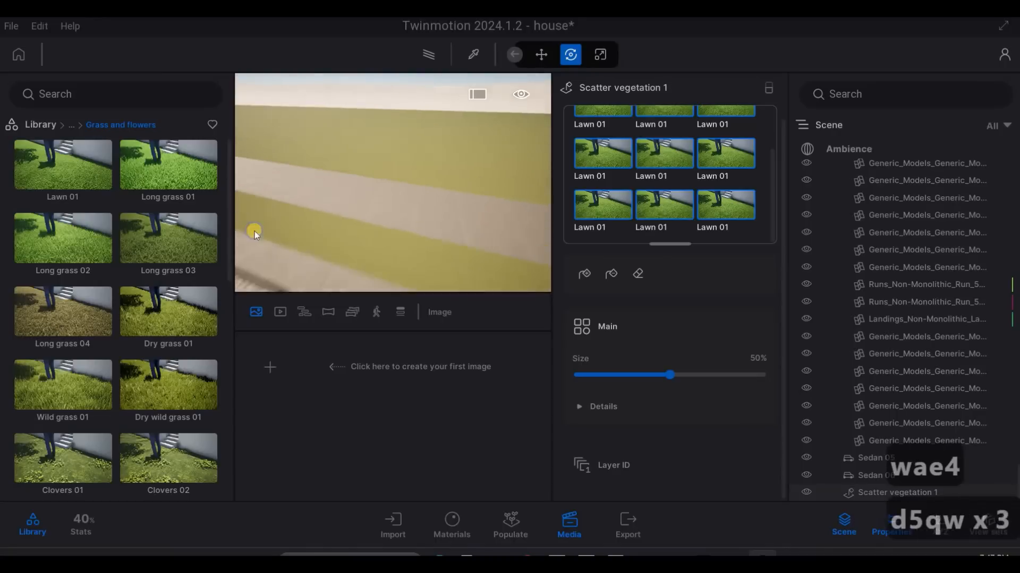
{"action": "key", "text": "w"}
{"action": "key", "text": "e"}
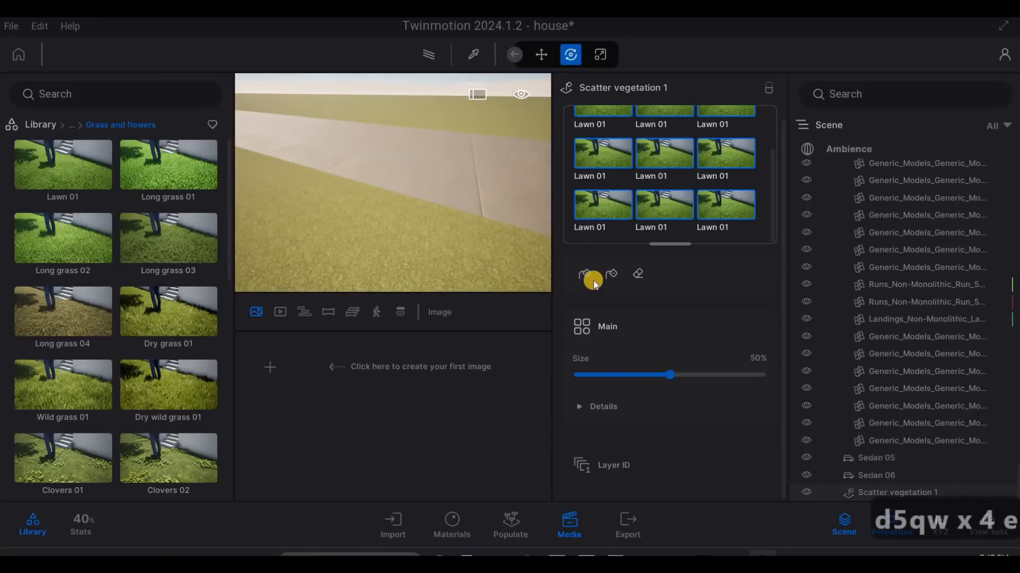
{"action": "left_click", "coordinate": [584, 274]}
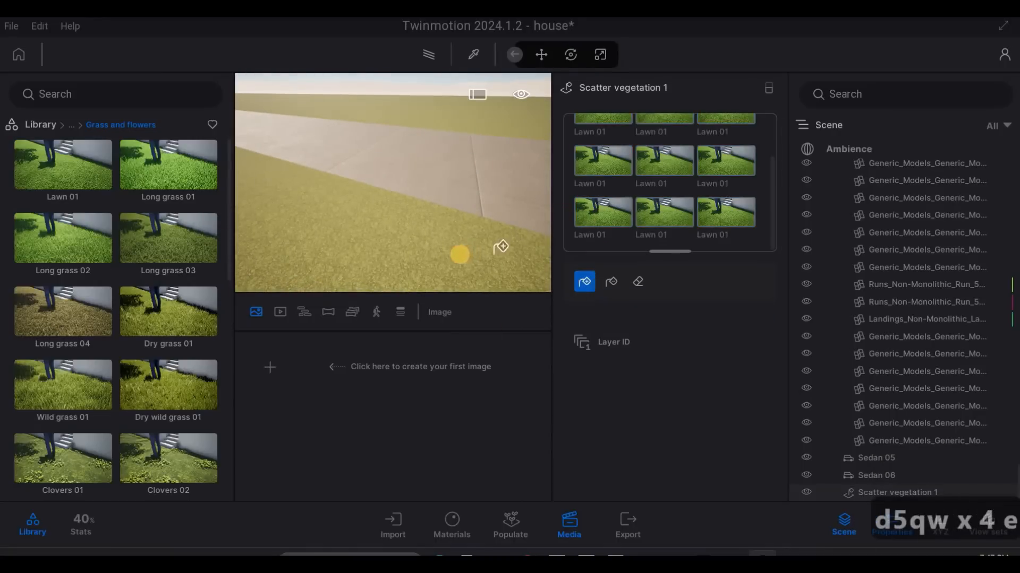
{"action": "left_click", "coordinate": [436, 256]}
{"action": "key", "text": "s"}
{"action": "key", "text": "s"}
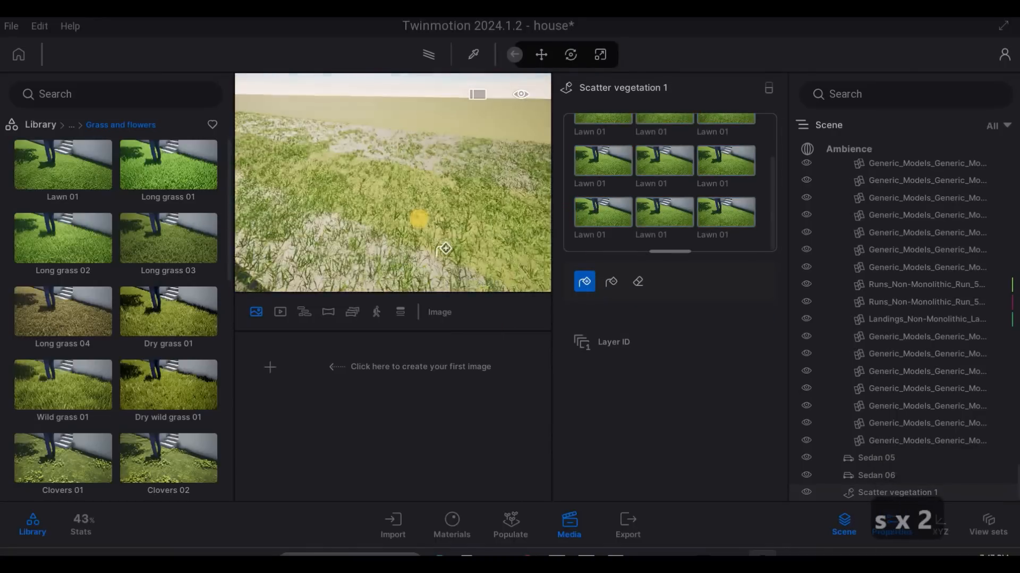
{"action": "key", "text": "d"}
{"action": "key", "text": "w"}
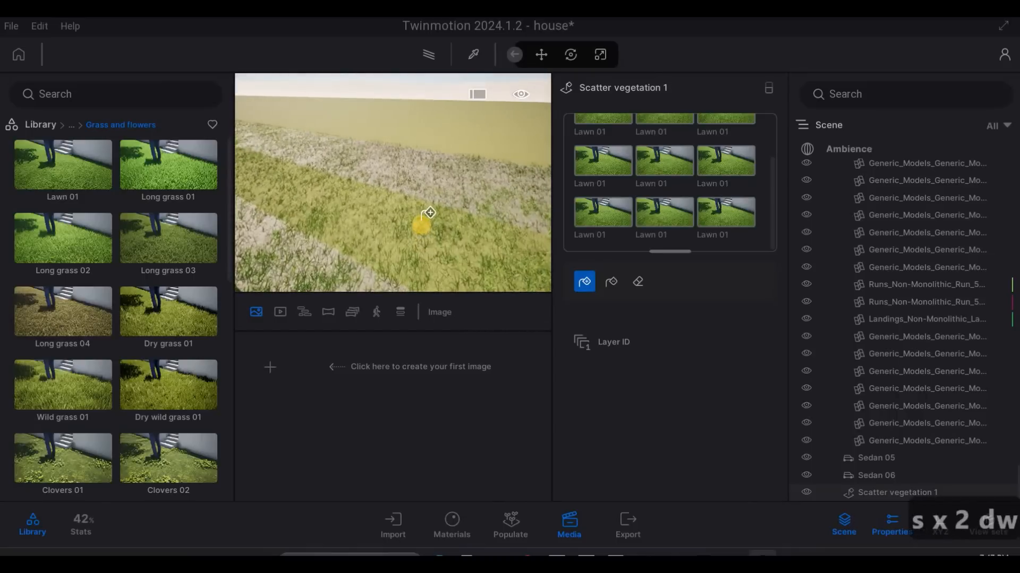
- Undo the last grass scatter on the strip and paving
{"action": "key", "text": "ctrl+z"}
{"action": "key", "text": "ctrl+z"}
{"action": "key", "text": "ctrl+z"}
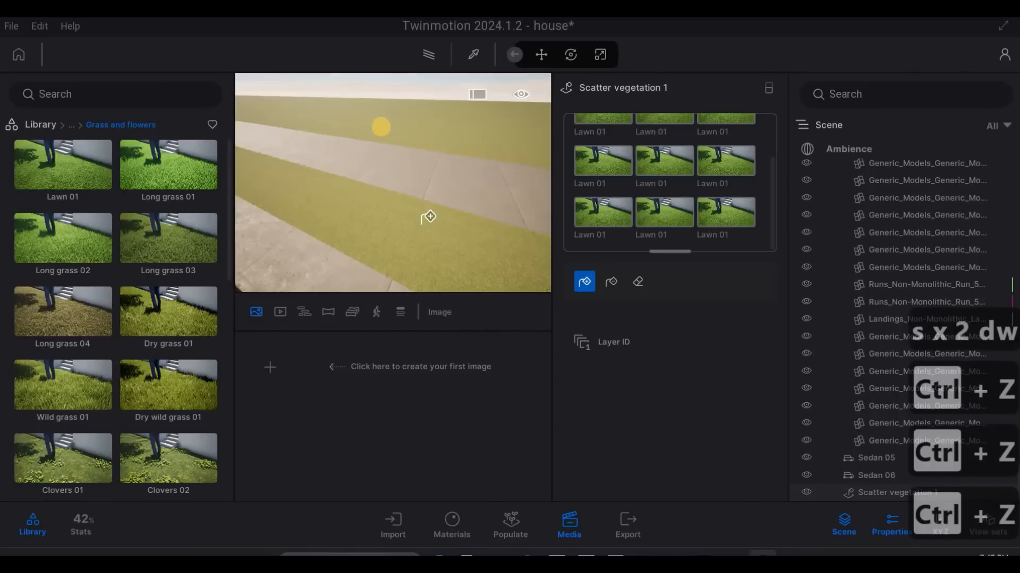
- Scatter the selected Lawn 01 entries over the wide grass field beyond the pale paving and leave the scatter tool
{"action": "key", "text": "w"}
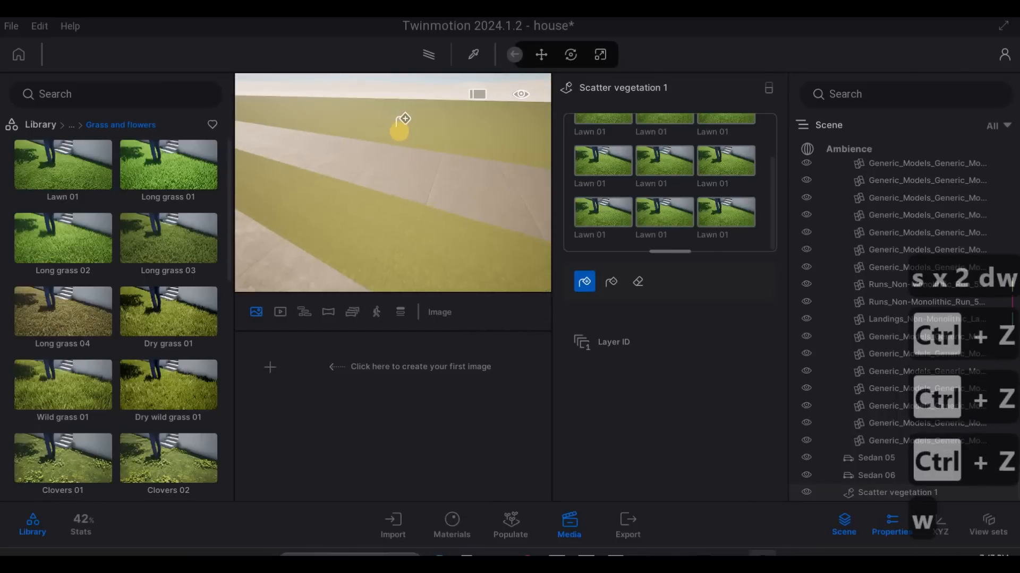
{"action": "key", "text": "w"}
{"action": "key", "text": "d"}
{"action": "key", "text": "w"}
{"action": "key", "text": "w"}
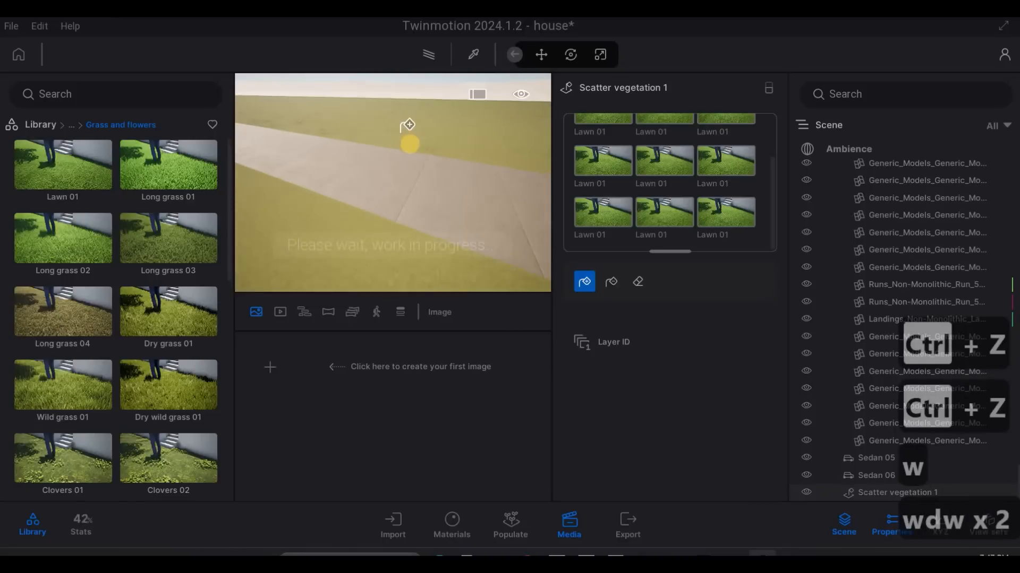
{"action": "key", "text": "d"}
{"action": "key", "text": "w"}
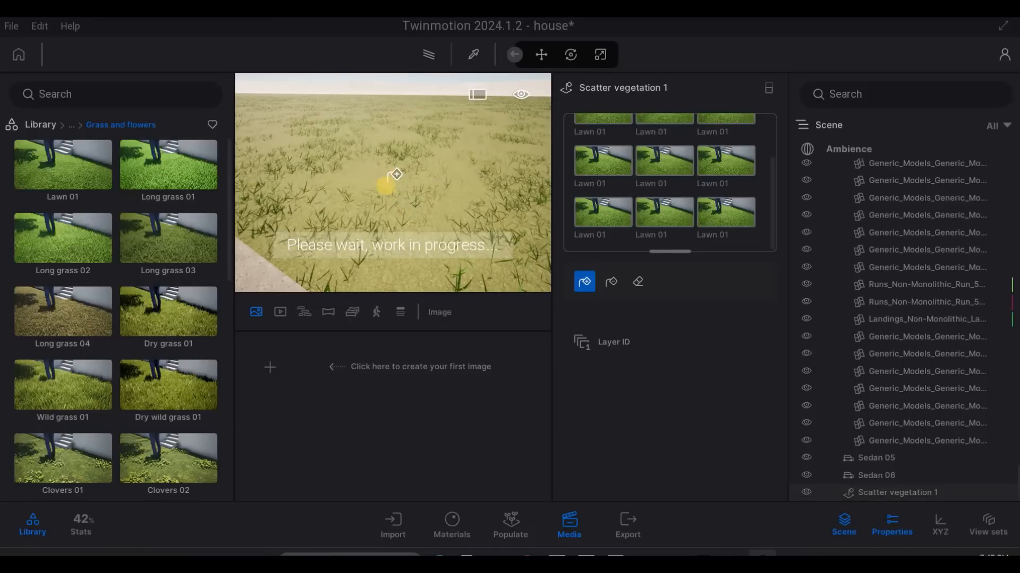
{"action": "key", "text": "w"}
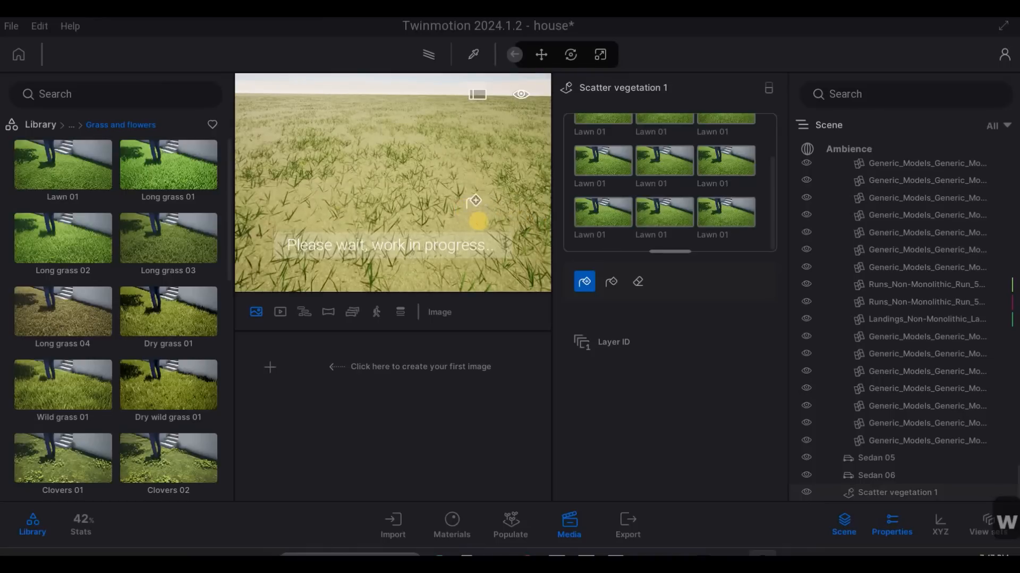
{"action": "key", "text": "Escape"}
{"action": "key", "text": "Escape"}
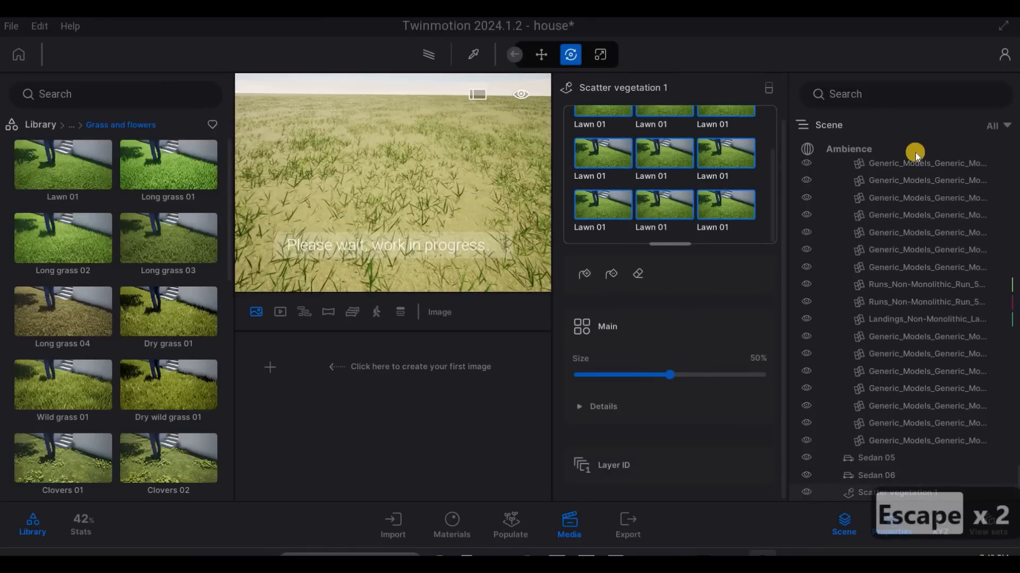
- Enable the HDRI environment in the scene's ambience settings and set it to Backdrop HDRI
{"action": "left_click", "coordinate": [844, 149]}
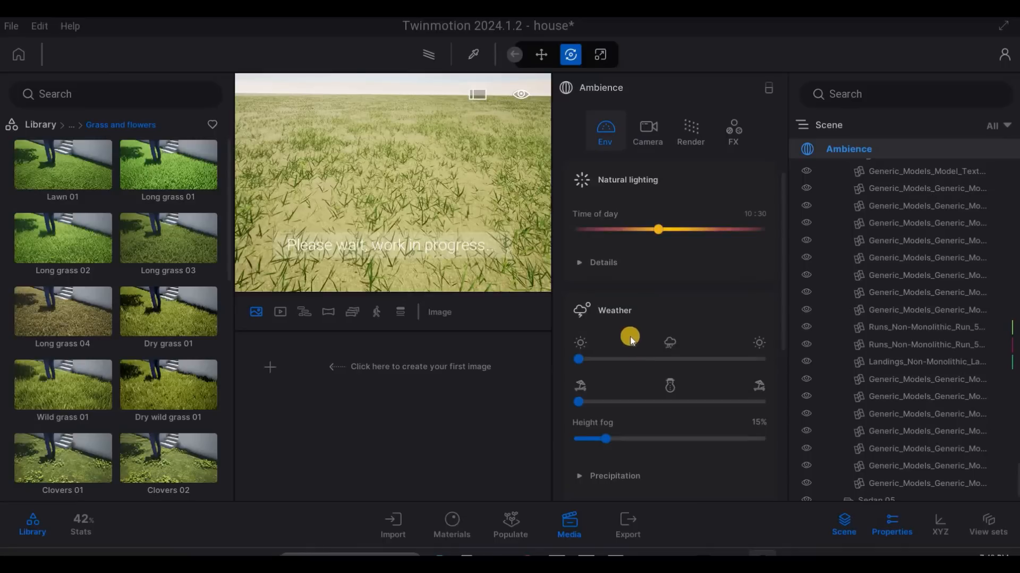
{"action": "scroll", "coordinate": [632, 382], "scroll_direction": "down", "scroll_amount": 5}
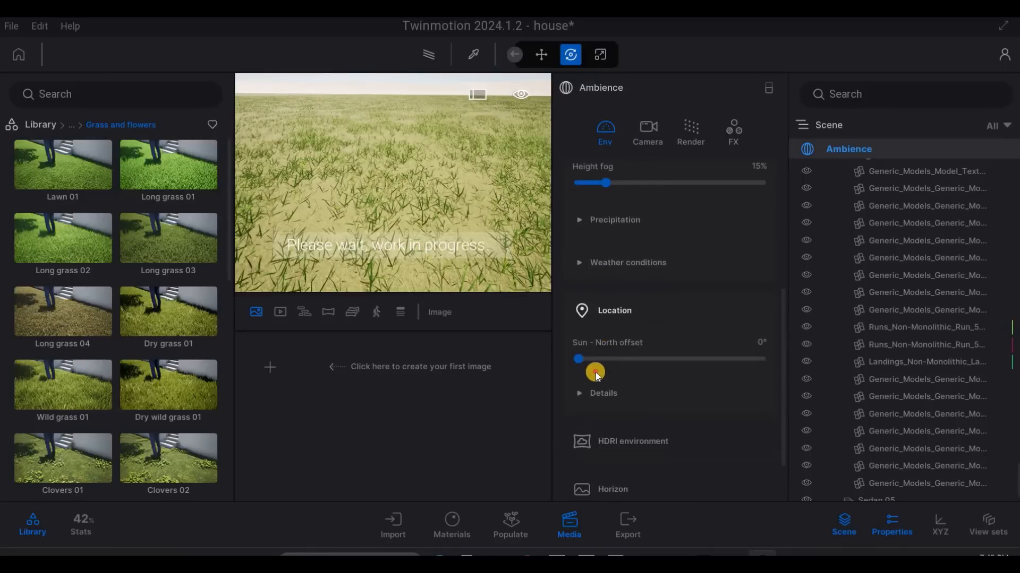
{"action": "scroll", "coordinate": [595, 372], "scroll_direction": "down", "scroll_amount": 2}
{"action": "left_click", "coordinate": [598, 377]}
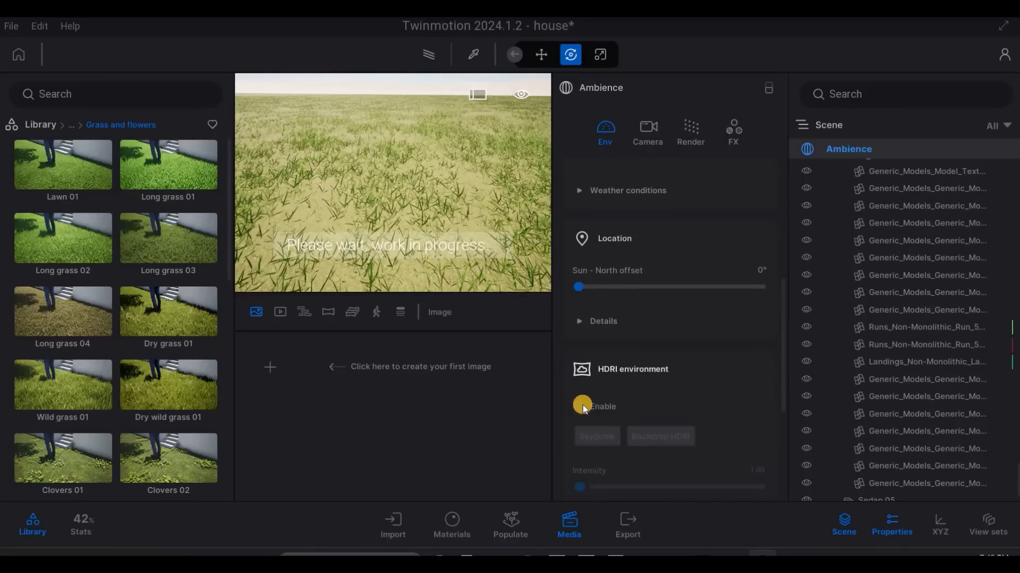
{"action": "left_click", "coordinate": [597, 409]}
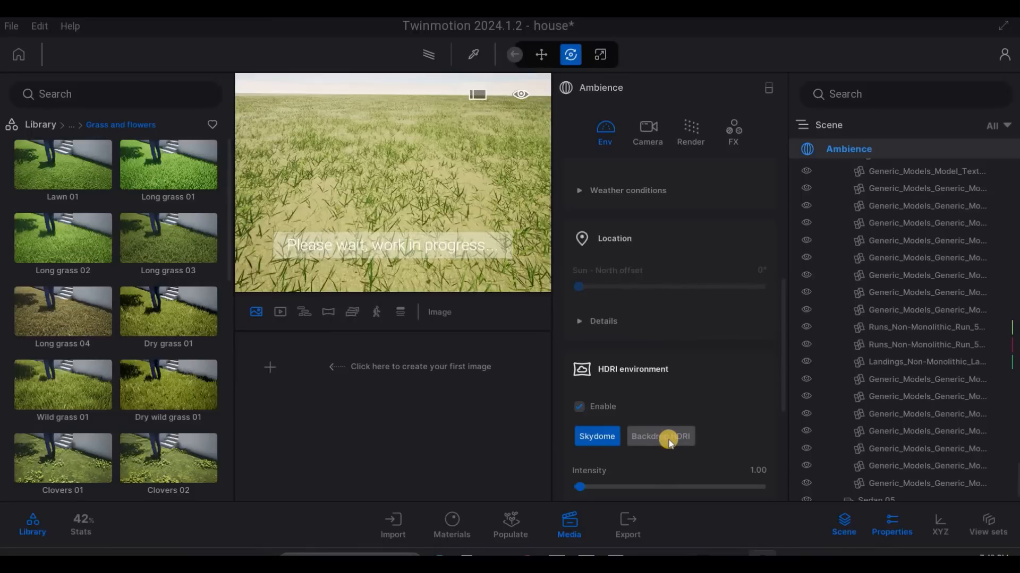
{"action": "left_click", "coordinate": [669, 439]}
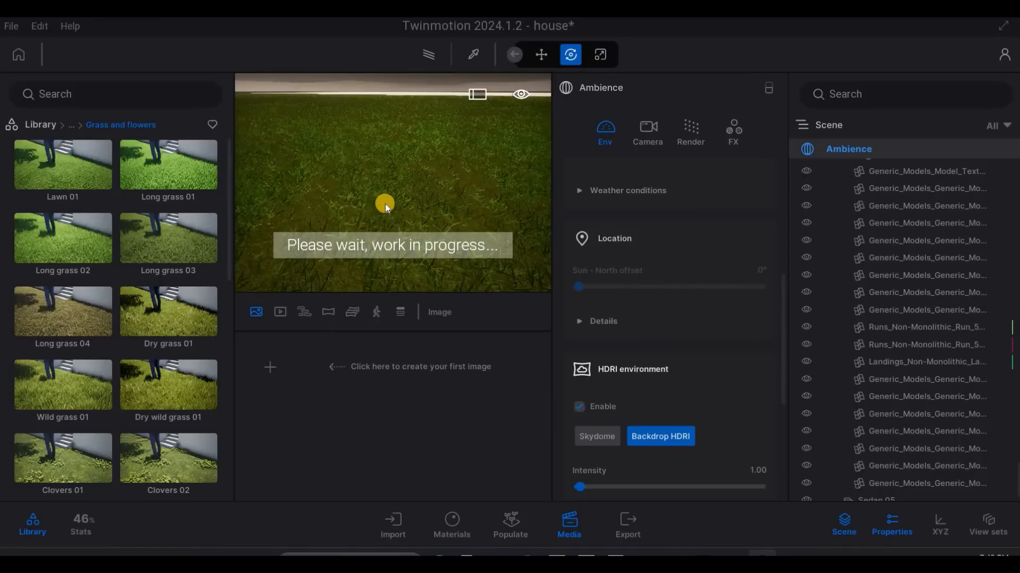
- Examine the HDRI backdrop across the grass field, the paving and the cobbled street towards the house
{"action": "key", "text": "a"}
{"action": "key", "text": "a"}
{"action": "key", "text": "w"}
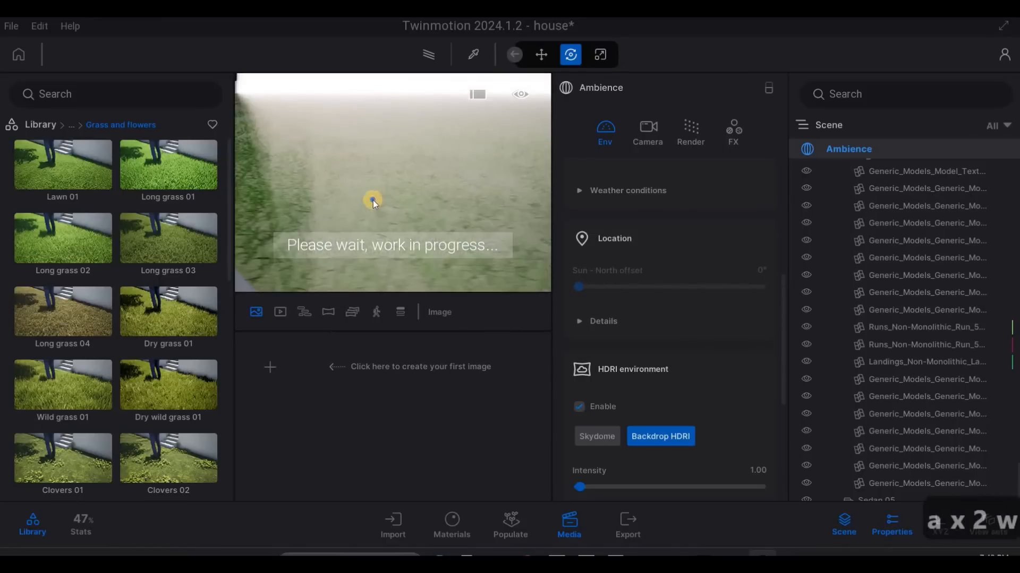
{"action": "key", "text": "w"}
{"action": "key", "text": "w"}
{"action": "key", "text": "w"}
{"action": "key", "text": "a"}
{"action": "key", "text": "a"}
{"action": "key", "text": "a"}
{"action": "key", "text": "a"}
{"action": "key", "text": "a"}
{"action": "key", "text": "a"}
{"action": "key", "text": "a"}
{"action": "key", "text": "a"}
{"action": "key", "text": "a"}
{"action": "key", "text": "a"}
{"action": "key", "text": "a"}
{"action": "key", "text": "a"}
{"action": "key", "text": "a"}
{"action": "key", "text": "a"}
{"action": "key", "text": "a"}
{"action": "key", "text": "a"}
{"action": "key", "text": "a"}
{"action": "key", "text": "a"}
{"action": "key", "text": "a"}
{"action": "key", "text": "a"}
{"action": "key", "text": "q"}
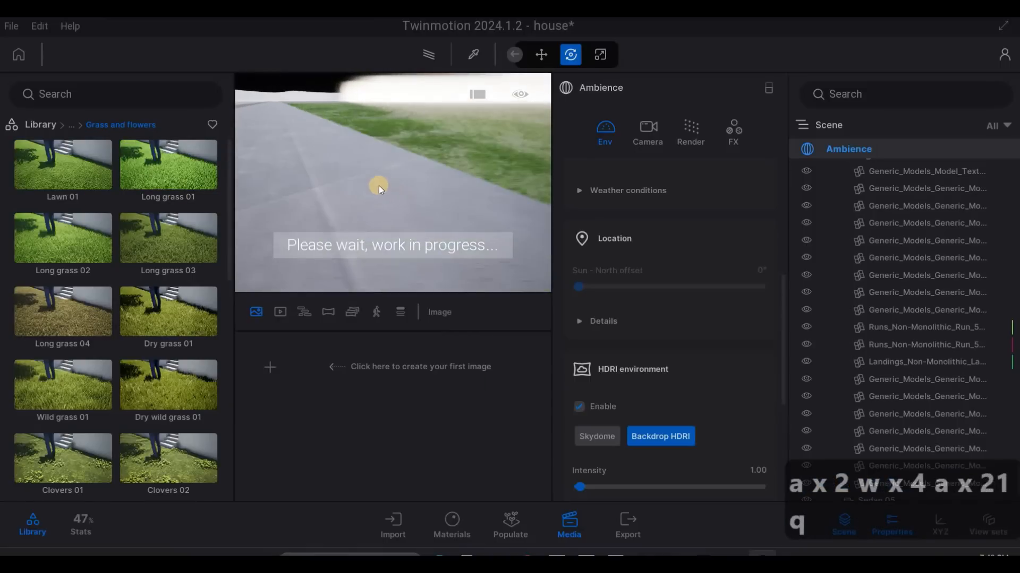
{"action": "key", "text": "q"}
{"action": "key", "text": "q"}
{"action": "key", "text": "q"}
{"action": "key", "text": "q"}
{"action": "key", "text": "q"}
{"action": "key", "text": "q"}
{"action": "key", "text": "q"}
{"action": "key", "text": "q"}
{"action": "key", "text": "q"}
{"action": "key", "text": "q"}
{"action": "key", "text": "q"}
{"action": "key", "text": "q"}
{"action": "key", "text": "q"}
{"action": "key", "text": "q"}
{"action": "key", "text": "q"}
{"action": "key", "text": "q"}
{"action": "key", "text": "q"}
{"action": "key", "text": "q"}
{"action": "key", "text": "q"}
{"action": "key", "text": "q"}
{"action": "key", "text": "w+q"}
{"action": "key", "text": "w+q"}
{"action": "key", "text": "w+q"}
{"action": "key", "text": "w+q"}
{"action": "key", "text": "w+q"}
{"action": "key", "text": "w+q"}
{"action": "key", "text": "w+q"}
{"action": "key", "text": "w+q"}
{"action": "key", "text": "w+q"}
{"action": "key", "text": "w+q"}
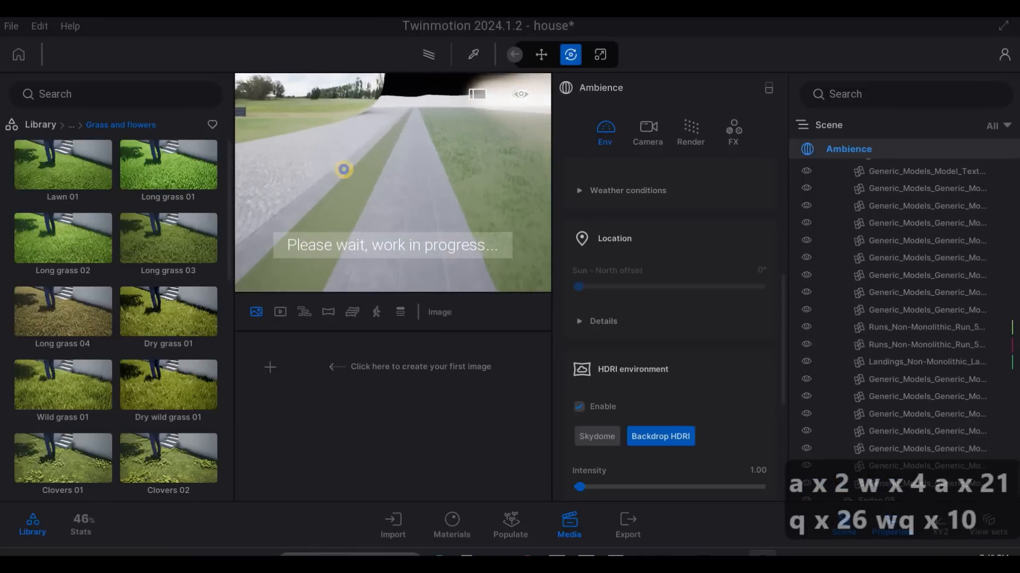
{"action": "key", "text": "a"}
{"action": "key", "text": "a"}
{"action": "key", "text": "a"}
{"action": "key", "text": "a"}
{"action": "key", "text": "a"}
{"action": "key", "text": "a"}
{"action": "key", "text": "a"}
{"action": "key", "text": "a"}
{"action": "key", "text": "a"}
{"action": "key", "text": "a"}
{"action": "key", "text": "a"}
{"action": "key", "text": "w"}
{"action": "key", "text": "w"}
{"action": "key", "text": "w"}
{"action": "key", "text": "w"}
{"action": "key", "text": "q"}
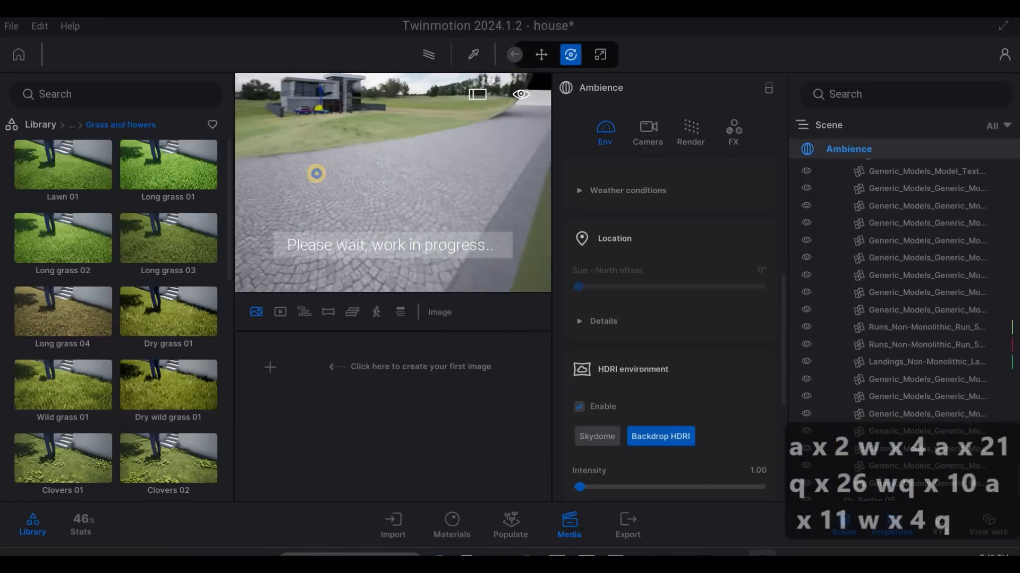
{"action": "key", "text": "q"}
{"action": "key", "text": "q"}
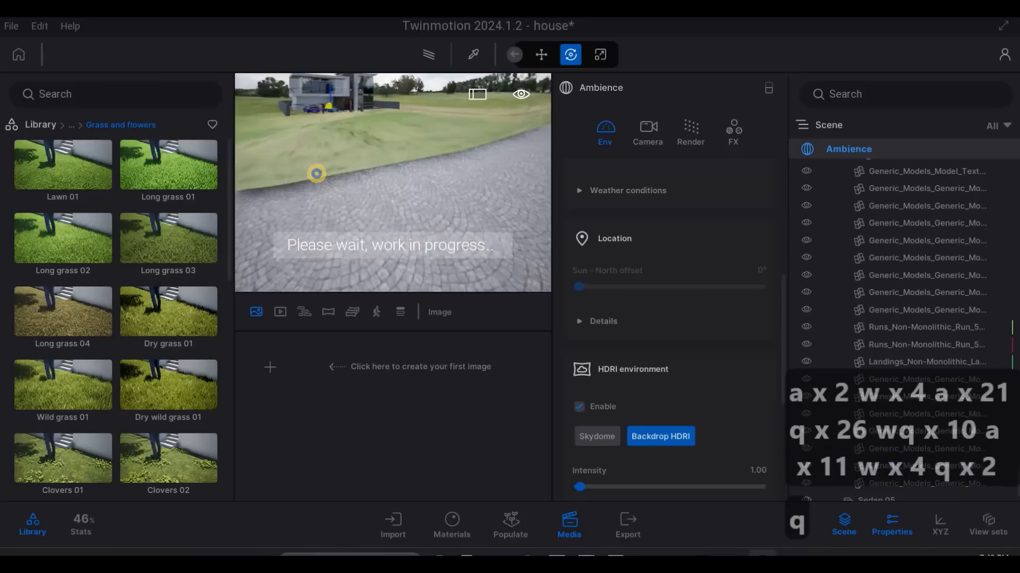
{"action": "key", "text": "d"}
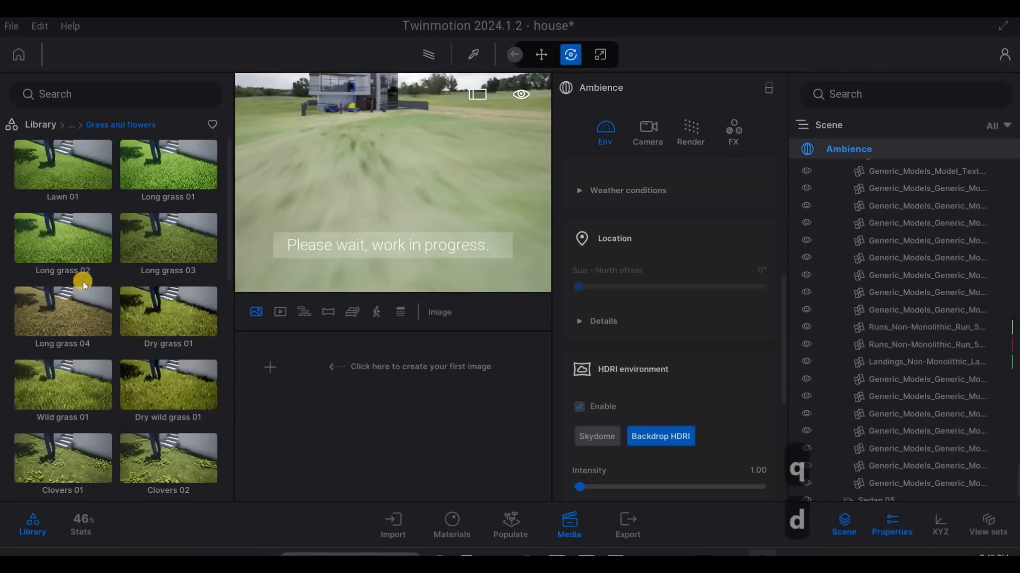
- Open the library's outdoor HDRI environments
{"action": "left_click", "coordinate": [55, 334]}
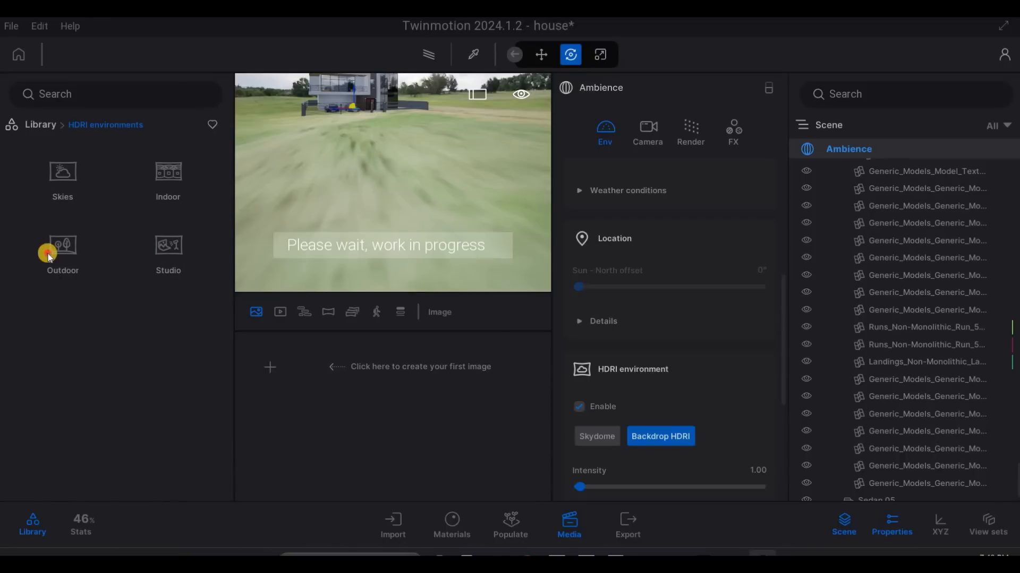
{"action": "left_click", "coordinate": [47, 257]}
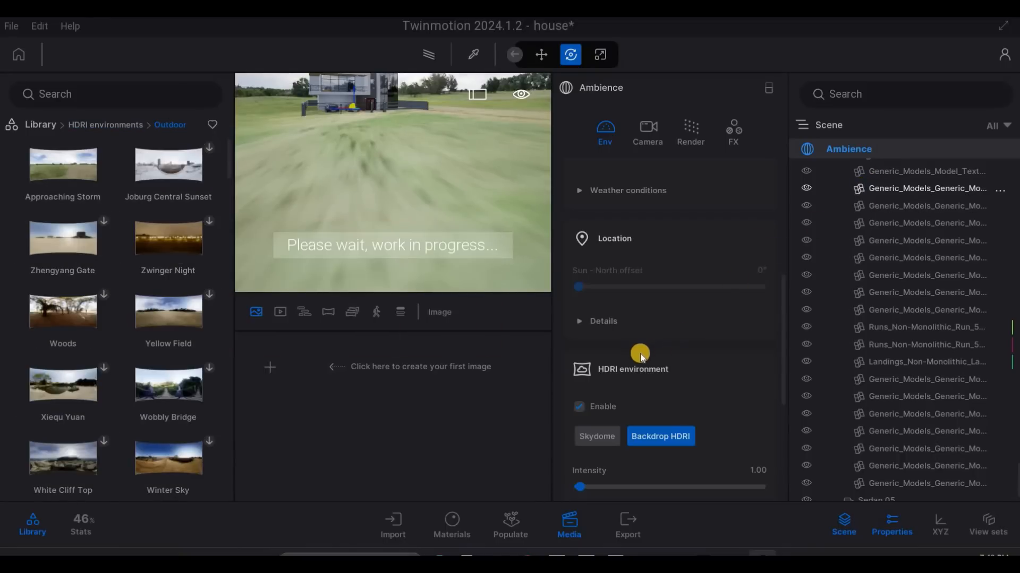
- Set the HDRI backdrop's height offset to -1.0 m and its size to 259.7 m
{"action": "scroll", "coordinate": [635, 371], "scroll_direction": "down", "scroll_amount": 2}
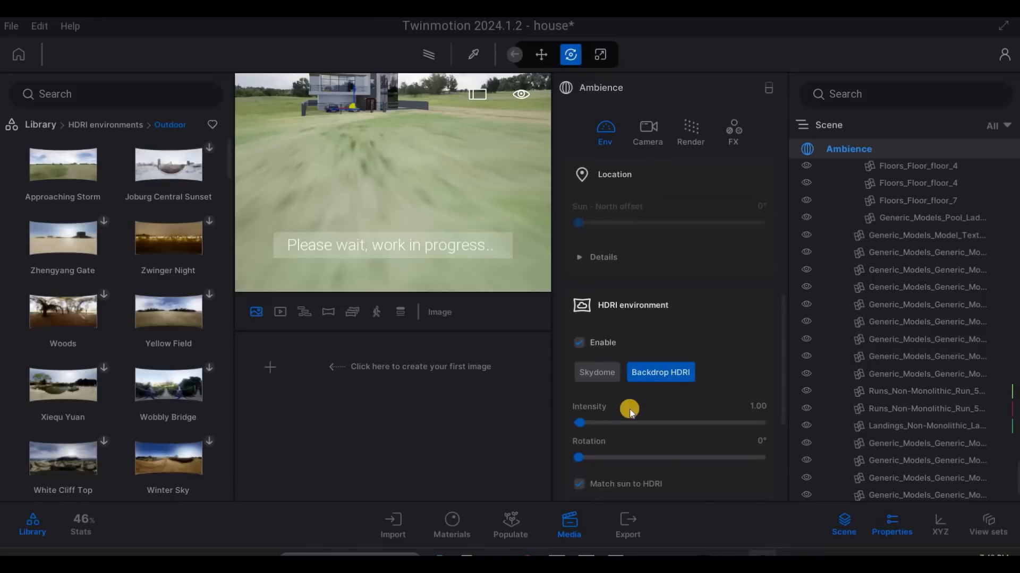
{"action": "scroll", "coordinate": [629, 397], "scroll_direction": "down", "scroll_amount": 1}
{"action": "scroll", "coordinate": [627, 392], "scroll_direction": "down", "scroll_amount": 2}
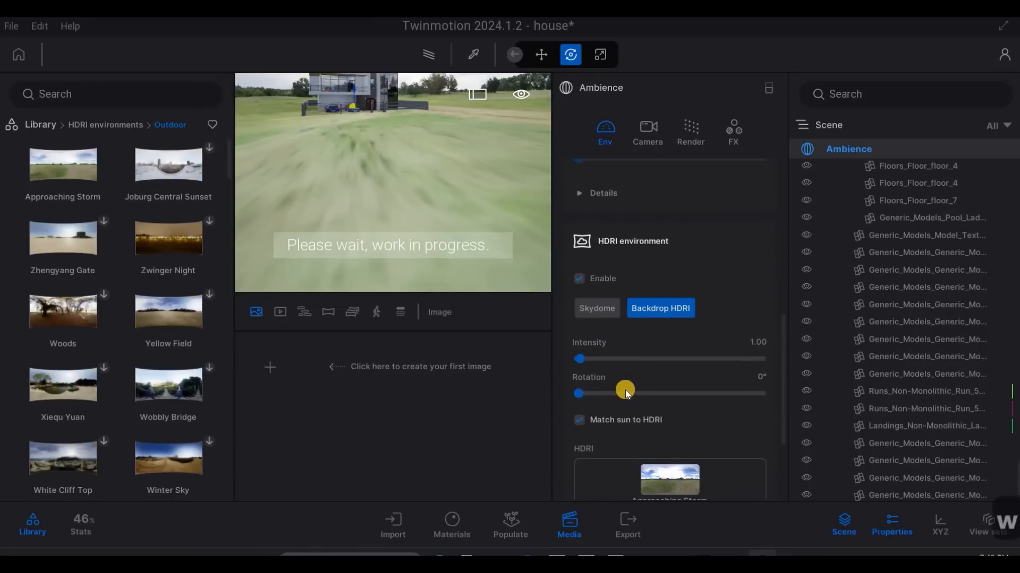
{"action": "scroll", "coordinate": [584, 369], "scroll_direction": "down", "scroll_amount": 3}
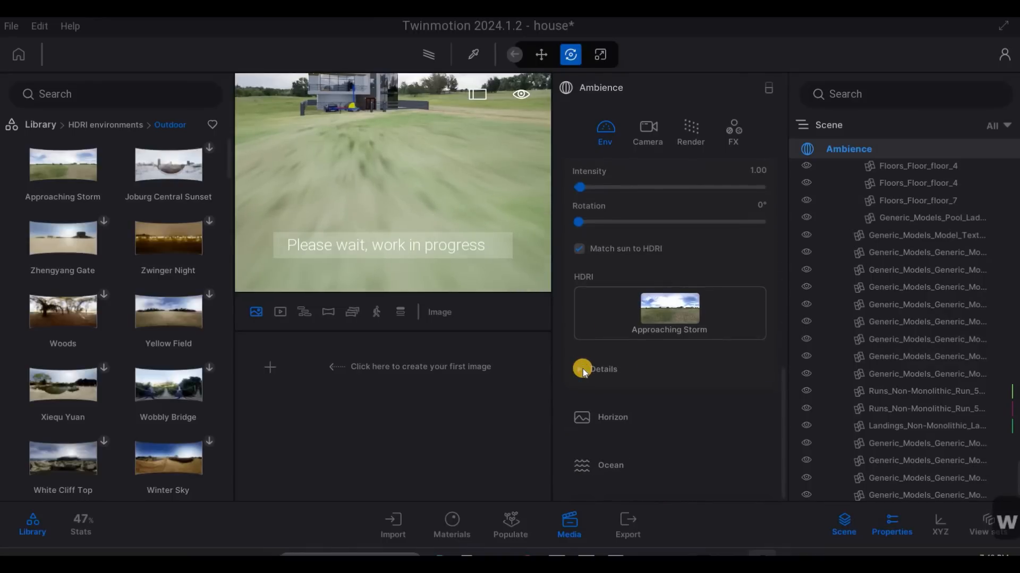
{"action": "left_click", "coordinate": [625, 385]}
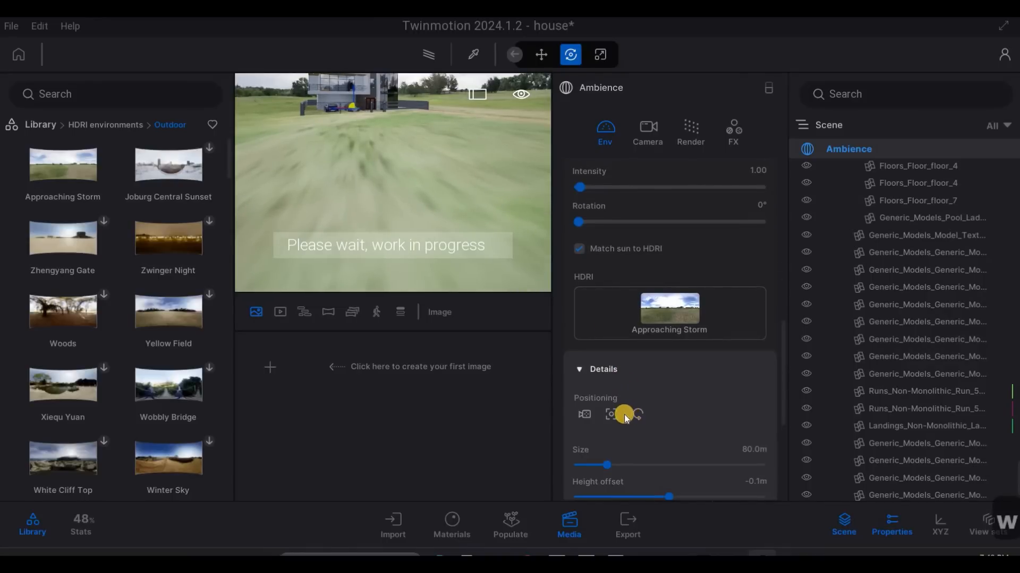
{"action": "scroll", "coordinate": [627, 419], "scroll_direction": "down", "scroll_amount": 1}
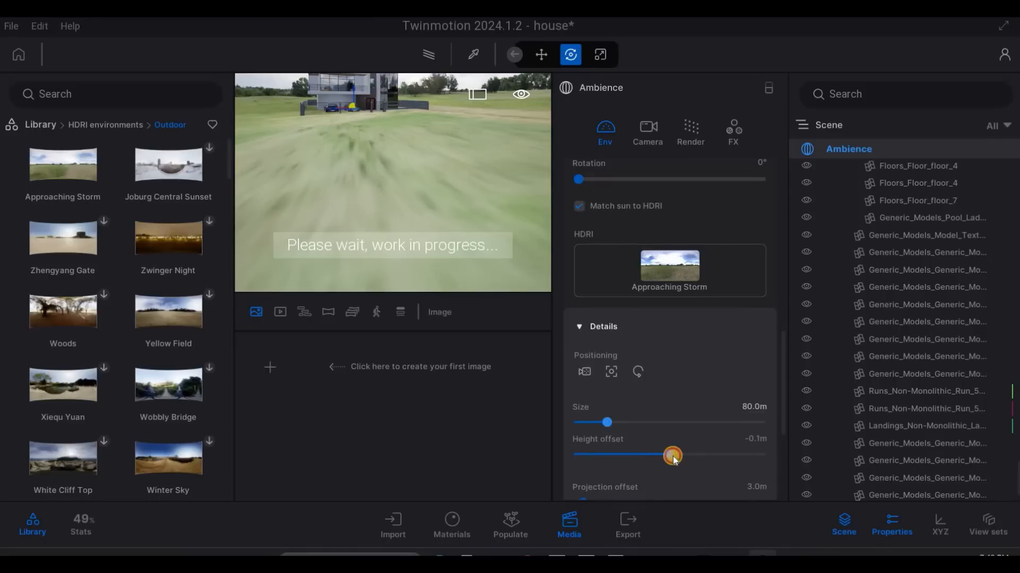
{"action": "left_click_drag", "start_coordinate": [674, 458], "coordinate": [673, 423]}
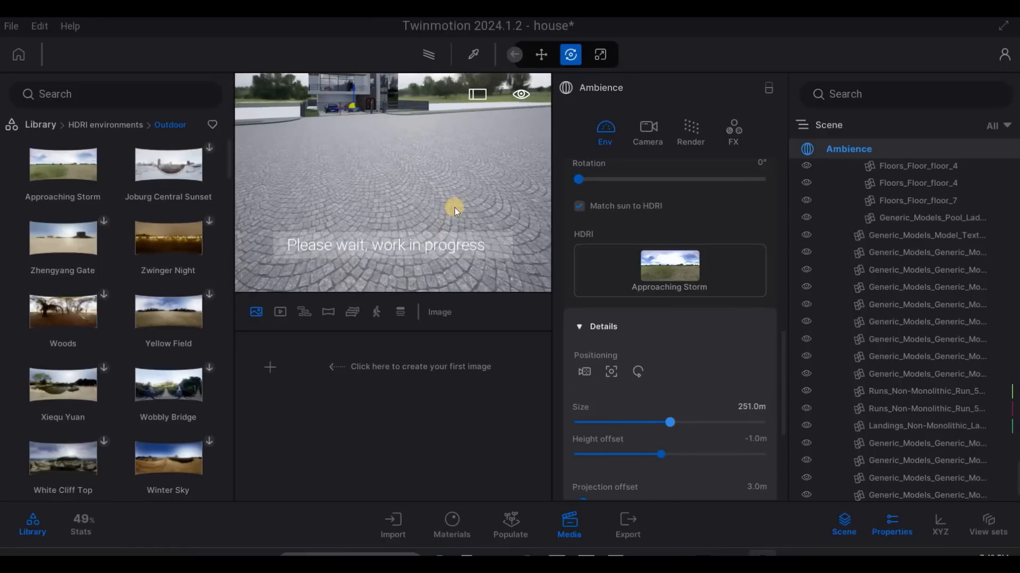
- Examine the house front, carport and cobbled street against the resized HDRI backdrop
{"action": "key", "text": "w"}
{"action": "key", "text": "w"}
{"action": "key", "text": "w"}
{"action": "key", "text": "w"}
{"action": "key", "text": "w"}
{"action": "key", "text": "w"}
{"action": "key", "text": "w"}
{"action": "key", "text": "w"}
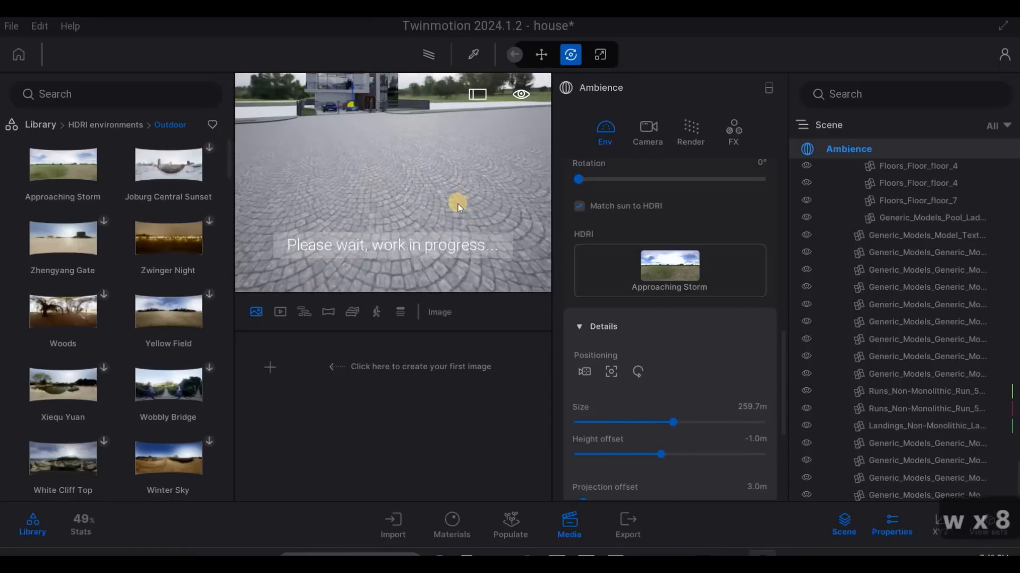
{"action": "key", "text": "q"}
{"action": "key", "text": "w"}
{"action": "key", "text": "q"}
{"action": "key", "text": "d"}
{"action": "key", "text": "d"}
{"action": "key", "text": "d"}
{"action": "key", "text": "d"}
{"action": "key", "text": "d"}
{"action": "key", "text": "d"}
{"action": "key", "text": "d"}
{"action": "key", "text": "d"}
{"action": "key", "text": "d"}
{"action": "key", "text": "d"}
{"action": "key", "text": "d"}
{"action": "key", "text": "d"}
{"action": "key", "text": "d"}
{"action": "key", "text": "d"}
{"action": "key", "text": "d"}
{"action": "key", "text": "d"}
{"action": "key", "text": "d"}
{"action": "key", "text": "d"}
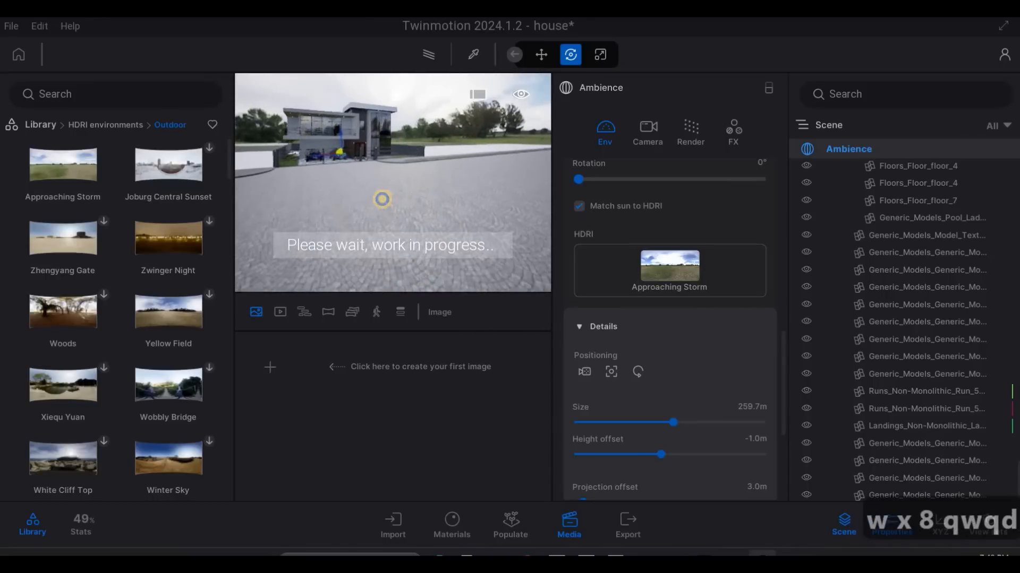
{"action": "key", "text": "d"}
{"action": "key", "text": "d"}
{"action": "key", "text": "d"}
{"action": "key", "text": "d"}
{"action": "key", "text": "w"}
{"action": "key", "text": "w"}
{"action": "key", "text": "w"}
{"action": "key", "text": "w"}
{"action": "key", "text": "w"}
{"action": "key", "text": "w"}
{"action": "key", "text": "w"}
{"action": "key", "text": "w"}
{"action": "key", "text": "w"}
{"action": "key", "text": "w"}
{"action": "key", "text": "w"}
{"action": "key", "text": "w"}
{"action": "key", "text": "w"}
{"action": "key", "text": "w"}
{"action": "key", "text": "w"}
{"action": "key", "text": "w"}
{"action": "key", "text": "w"}
{"action": "key", "text": "w"}
{"action": "key", "text": "w"}
{"action": "key", "text": "w"}
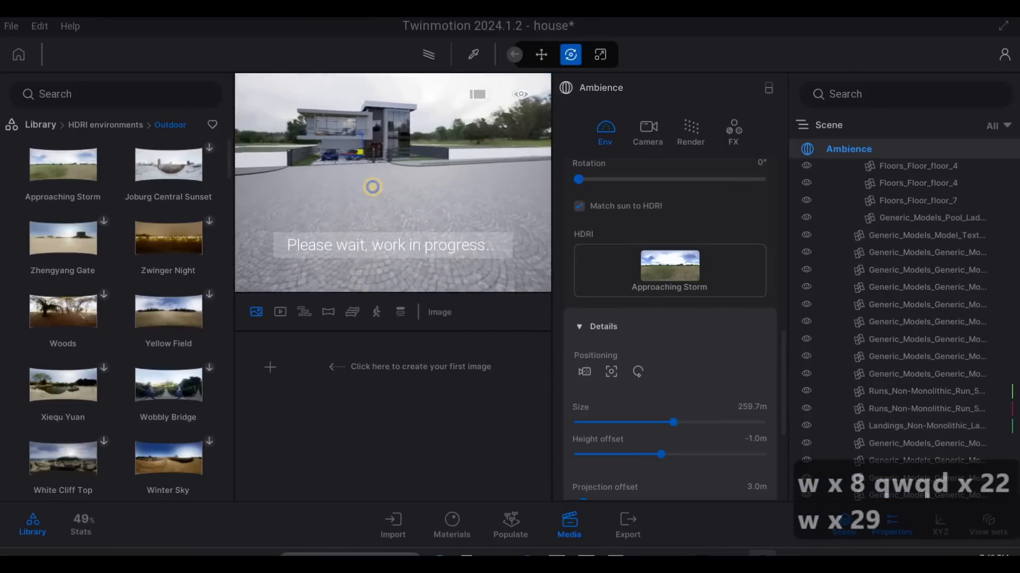
{"action": "key", "text": "a"}
{"action": "key", "text": "w"}
{"action": "key", "text": "w"}
{"action": "key", "text": "w"}
{"action": "key", "text": "w"}
{"action": "key", "text": "w"}
{"action": "key", "text": "w"}
{"action": "key", "text": "w"}
{"action": "key", "text": "w"}
{"action": "key", "text": "w"}
{"action": "key", "text": "w"}
{"action": "key", "text": "w"}
{"action": "key", "text": "w"}
{"action": "key", "text": "w"}
{"action": "key", "text": "w"}
{"action": "key", "text": "w"}
{"action": "key", "text": "w"}
{"action": "key", "text": "w"}
{"action": "key", "text": "w"}
{"action": "key", "text": "w"}
{"action": "key", "text": "w"}
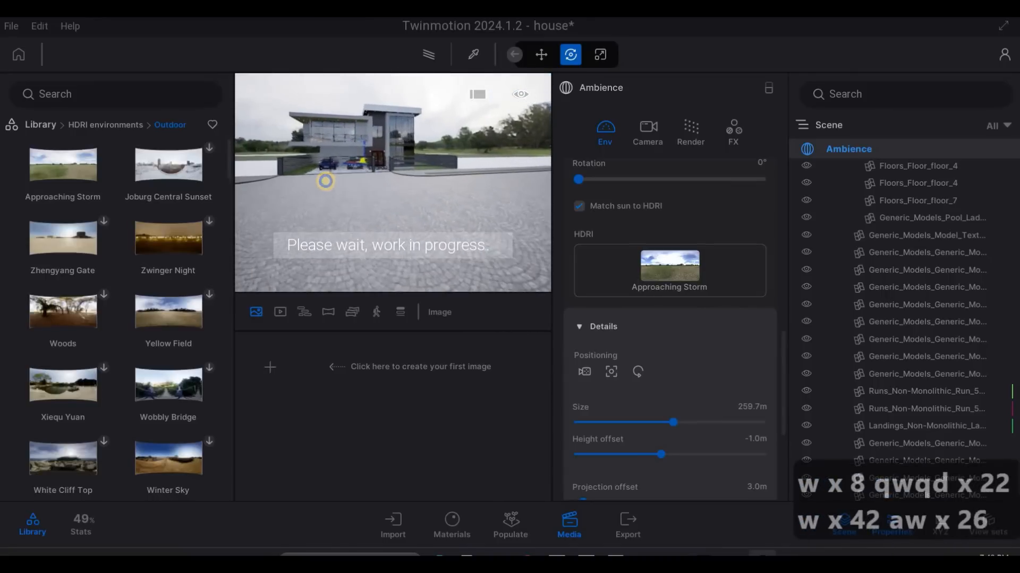
{"action": "key", "text": "q"}
{"action": "key", "text": "d"}
{"action": "right_click_drag", "start_coordinate": [451, 205], "coordinate": [416, 187]}
{"action": "key", "text": "q"}
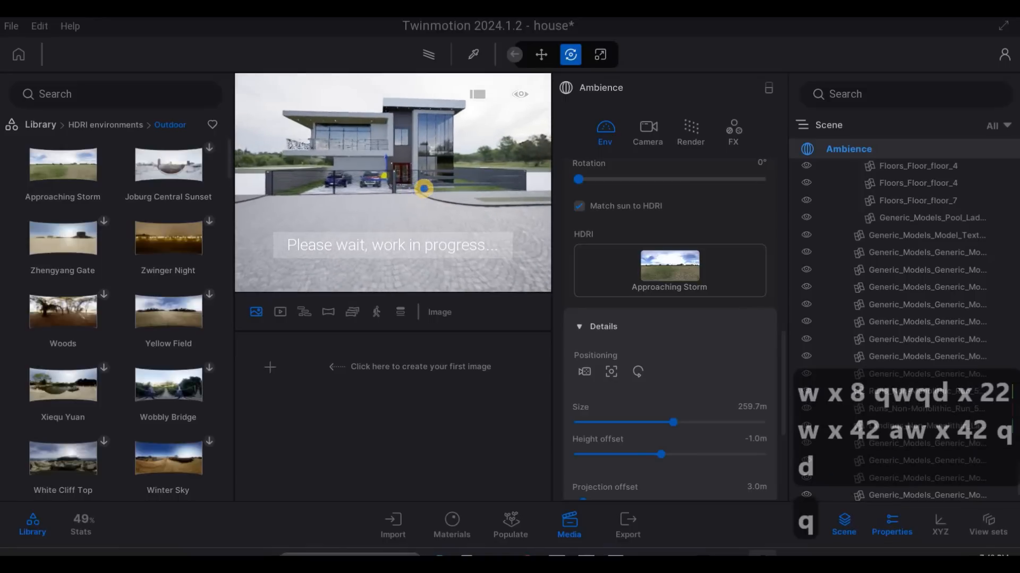
- Dock the Ambience properties beneath the scene list to widen the viewport around the house front
{"action": "key", "text": "d"}
{"action": "key", "text": "a"}
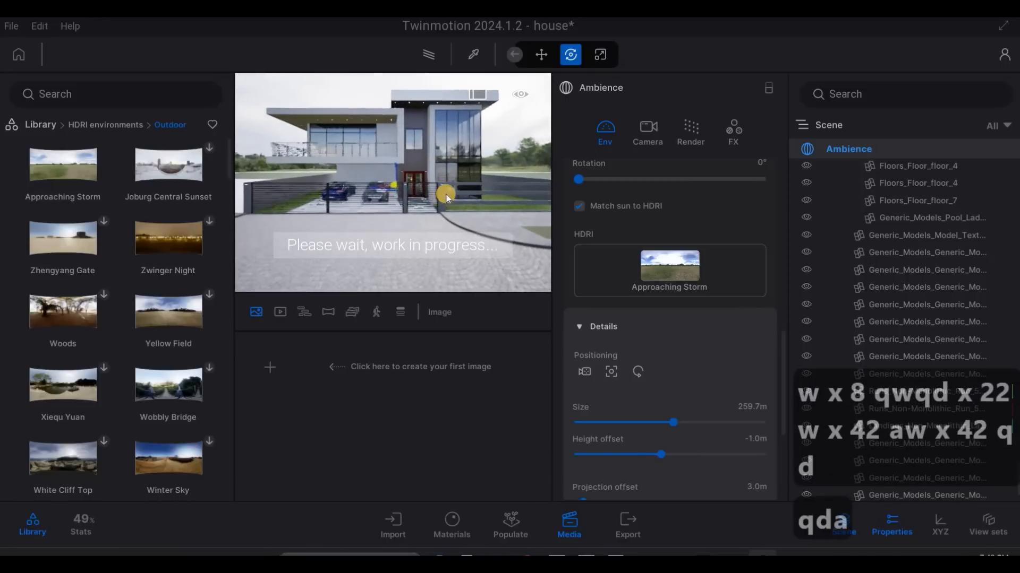
{"action": "key", "text": "a"}
{"action": "key", "text": "a"}
{"action": "key", "text": "a"}
{"action": "key", "text": "a"}
{"action": "key", "text": "a"}
{"action": "key", "text": "a"}
{"action": "key", "text": "a"}
{"action": "key", "text": "a"}
{"action": "key", "text": "a"}
{"action": "key", "text": "a"}
{"action": "key", "text": "a"}
{"action": "key", "text": "a"}
{"action": "key", "text": "a"}
{"action": "key", "text": "a"}
{"action": "key", "text": "a"}
{"action": "key", "text": "a"}
{"action": "key", "text": "a"}
{"action": "key", "text": "a"}
{"action": "key", "text": "a"}
{"action": "key", "text": "a"}
{"action": "key", "text": "a"}
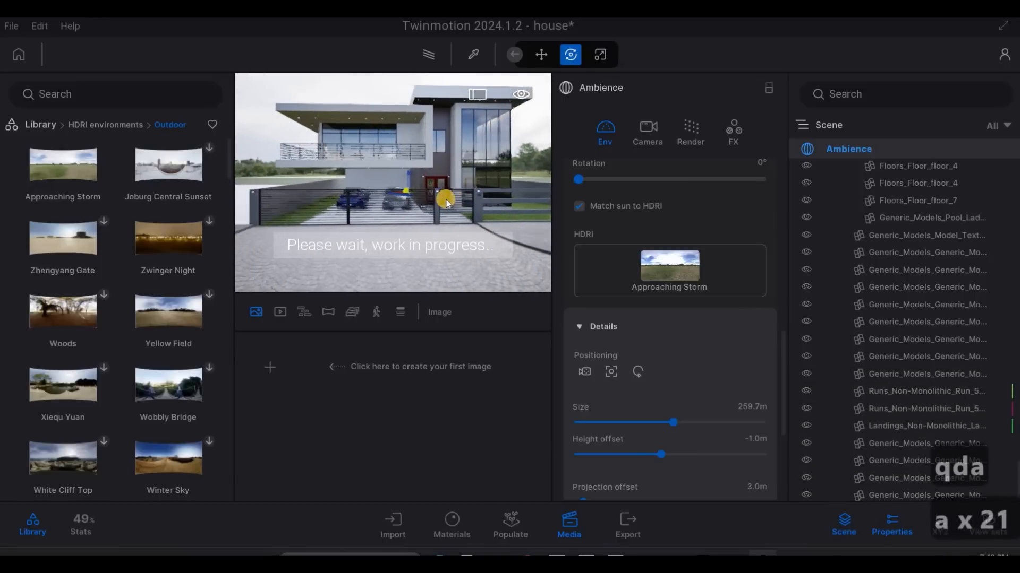
{"action": "key", "text": "Escape"}
{"action": "key", "text": "Escape"}
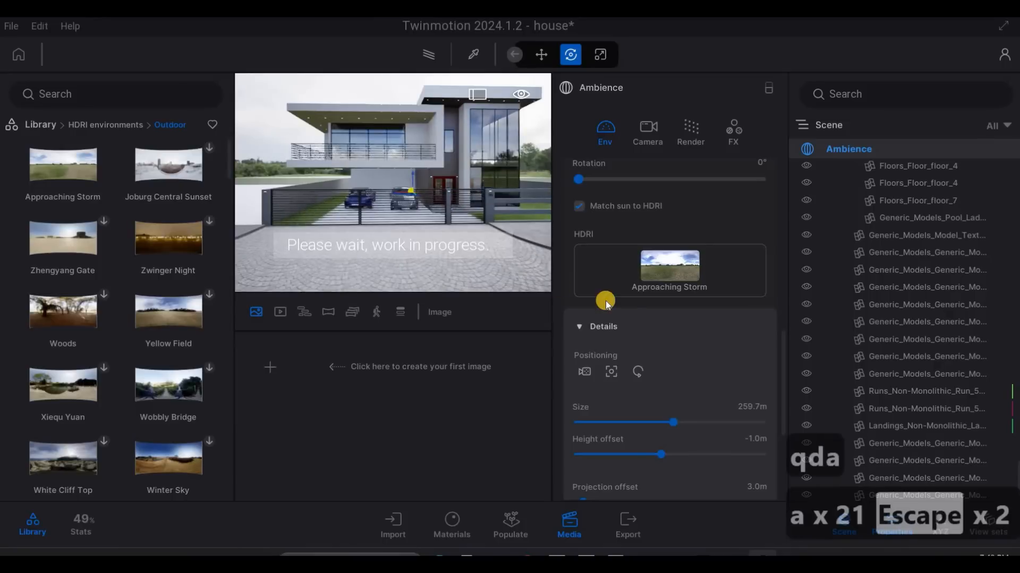
{"action": "left_click", "coordinate": [767, 92]}
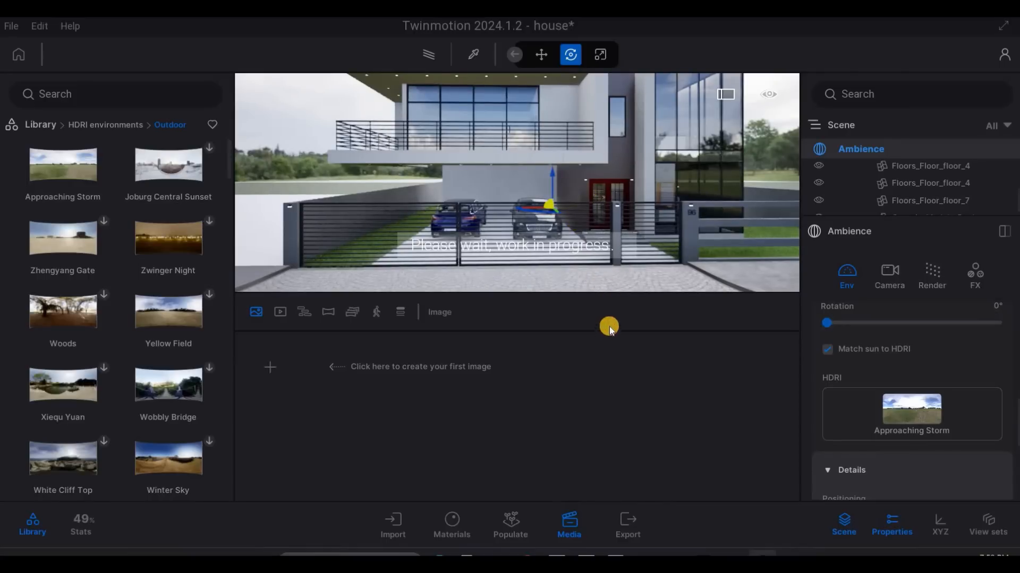
- Frame the full house front, front gate and surrounding HDRI backdrop in the widened viewport
{"action": "right_click_drag", "start_coordinate": [658, 239], "coordinate": [678, 162]}
{"action": "key", "text": "s"}
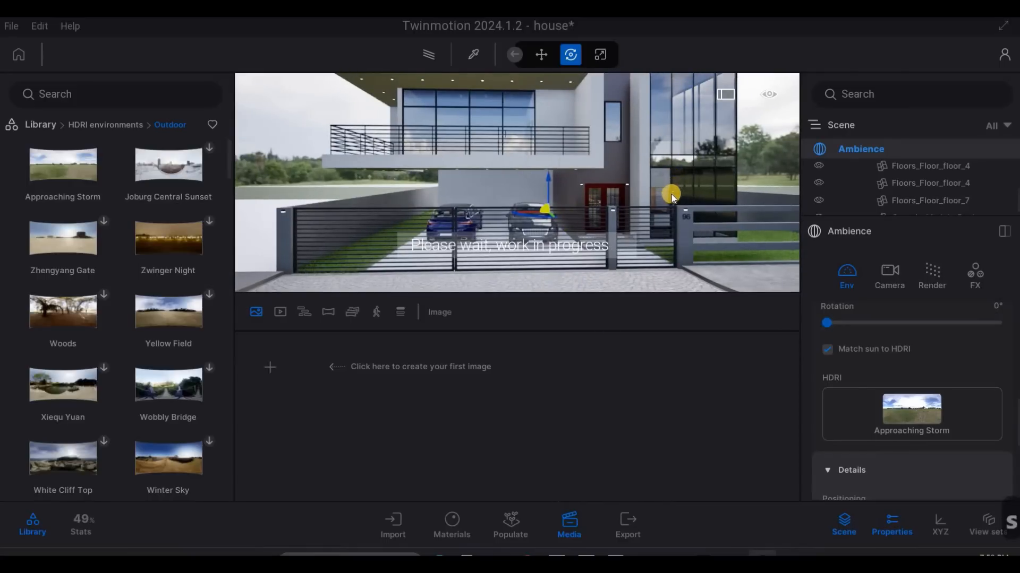
{"action": "key", "text": "s"}
{"action": "key", "text": "s"}
{"action": "key", "text": "s"}
{"action": "key", "text": "s"}
{"action": "key", "text": "s"}
{"action": "key", "text": "s"}
{"action": "key", "text": "s"}
{"action": "key", "text": "s"}
{"action": "key", "text": "s"}
{"action": "key", "text": "s"}
{"action": "key", "text": "s"}
{"action": "key", "text": "s"}
{"action": "key", "text": "s"}
{"action": "key", "text": "s"}
{"action": "key", "text": "s"}
{"action": "key", "text": "s"}
{"action": "key", "text": "s"}
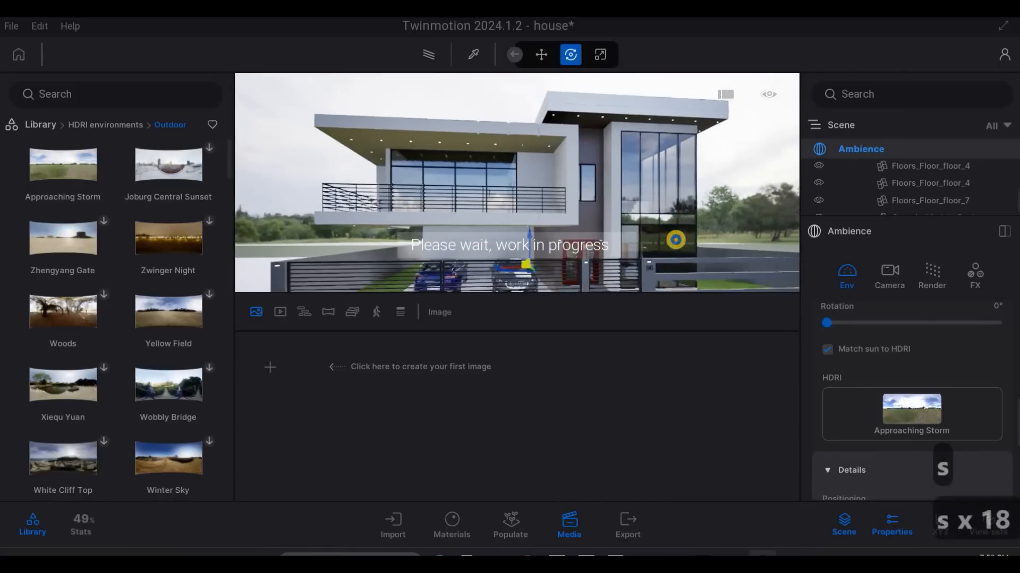
{"action": "key", "text": "a+s"}
{"action": "key", "text": "a+s"}
{"action": "key", "text": "a+s"}
{"action": "key", "text": "a+s"}
{"action": "key", "text": "a+s"}
{"action": "key", "text": "a+s"}
{"action": "key", "text": "a+s"}
{"action": "key", "text": "a+s"}
{"action": "key", "text": "a+s"}
{"action": "key", "text": "a+s"}
{"action": "key", "text": "a+s"}
{"action": "key", "text": "a+s"}
{"action": "key", "text": "a+s"}
{"action": "key", "text": "a+s"}
{"action": "key", "text": "a+s"}
{"action": "key", "text": "a+s"}
{"action": "key", "text": "a+s"}
{"action": "key", "text": "d"}
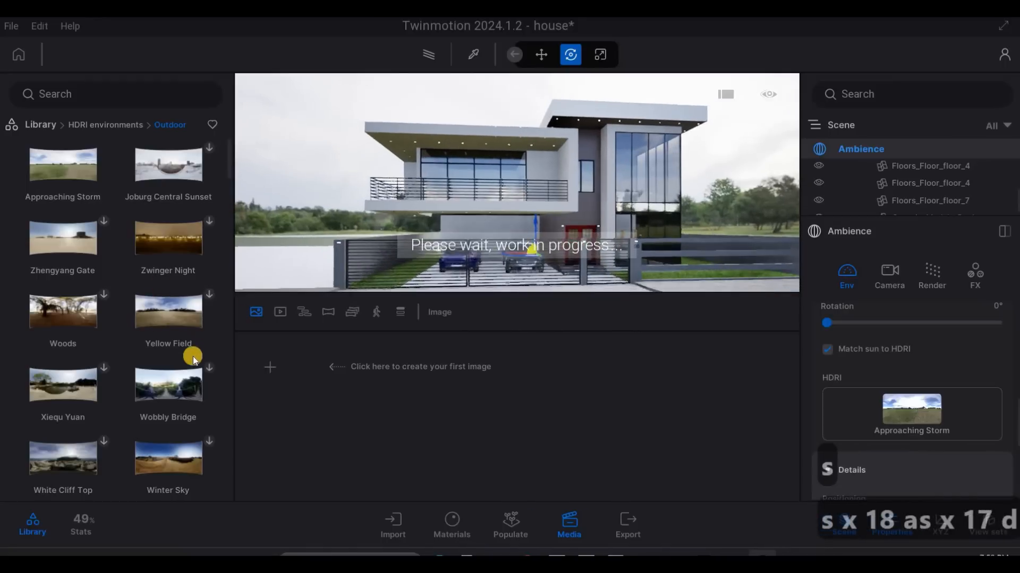
- Check the contents of the user library and return to the library's main categories
{"action": "mouse_move", "coordinate": [179, 362]}
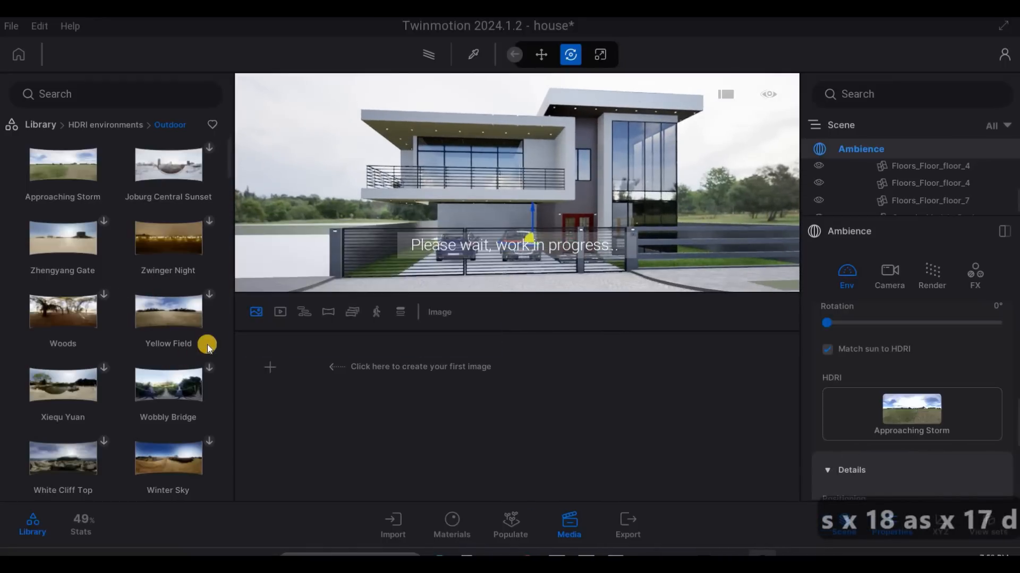
{"action": "scroll", "coordinate": [209, 345], "scroll_direction": "down", "scroll_amount": 2}
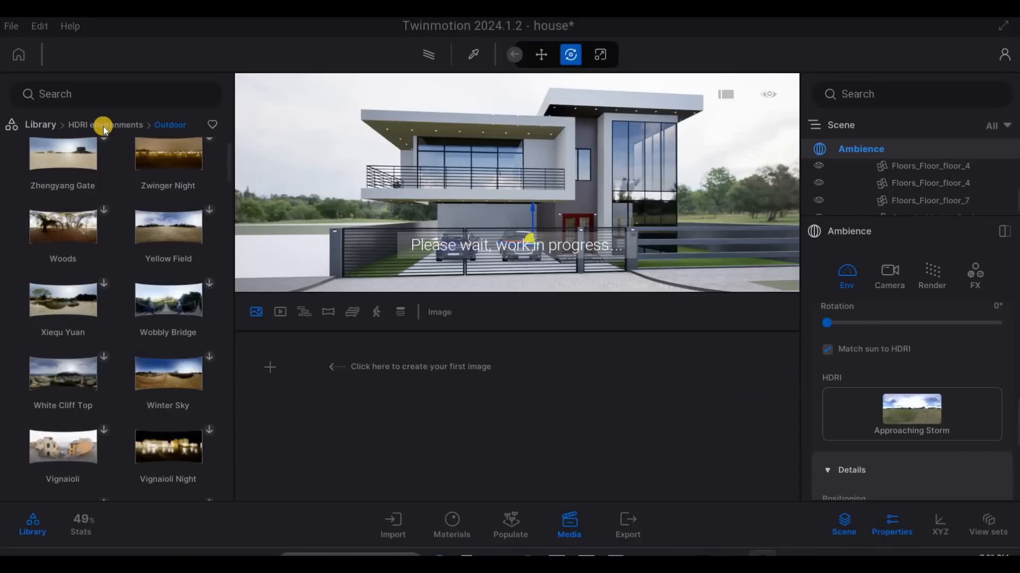
{"action": "left_click", "coordinate": [53, 125]}
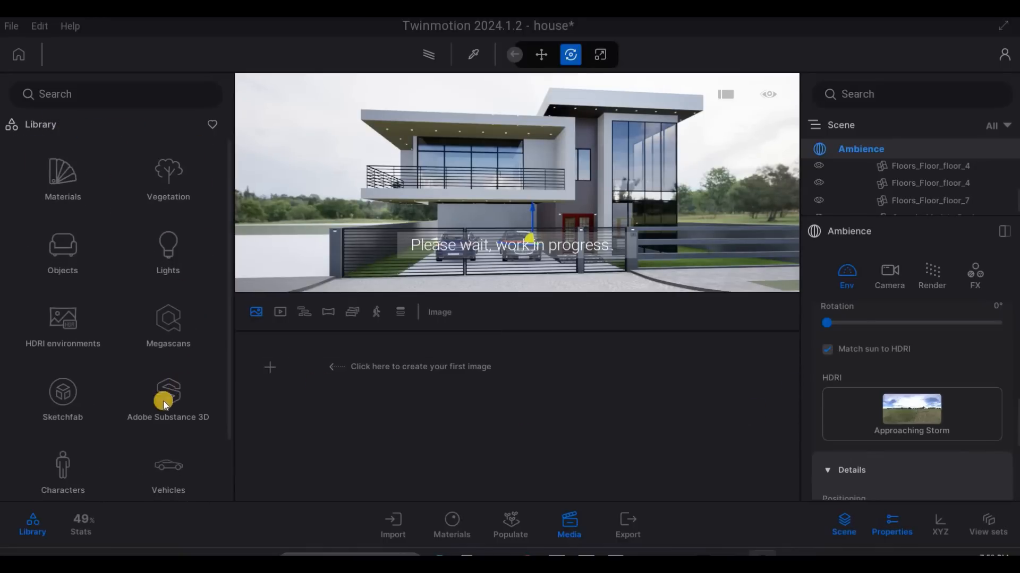
{"action": "scroll", "coordinate": [168, 467], "scroll_direction": "down", "scroll_amount": 1}
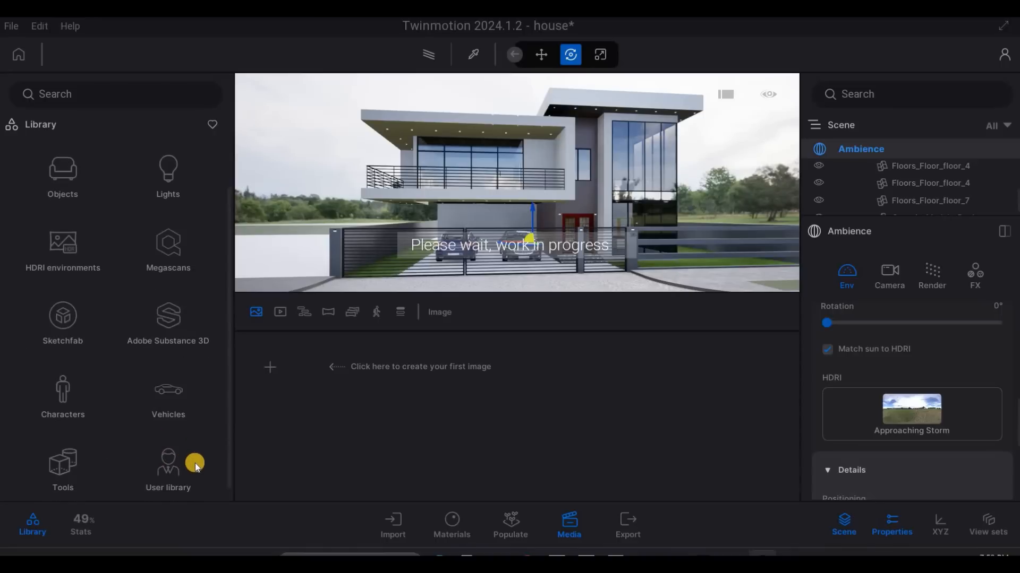
{"action": "left_click", "coordinate": [195, 466]}
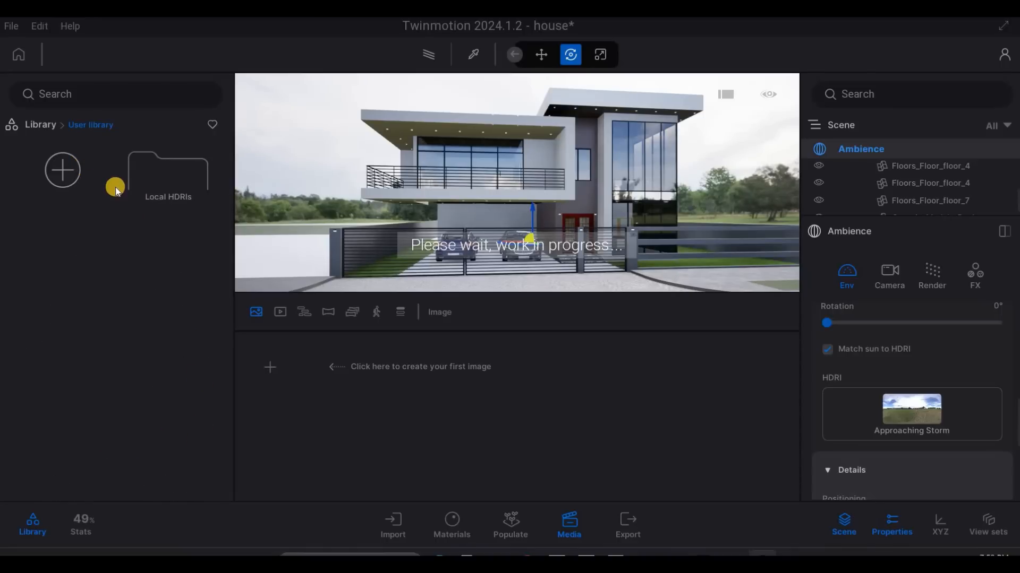
{"action": "left_click", "coordinate": [48, 128]}
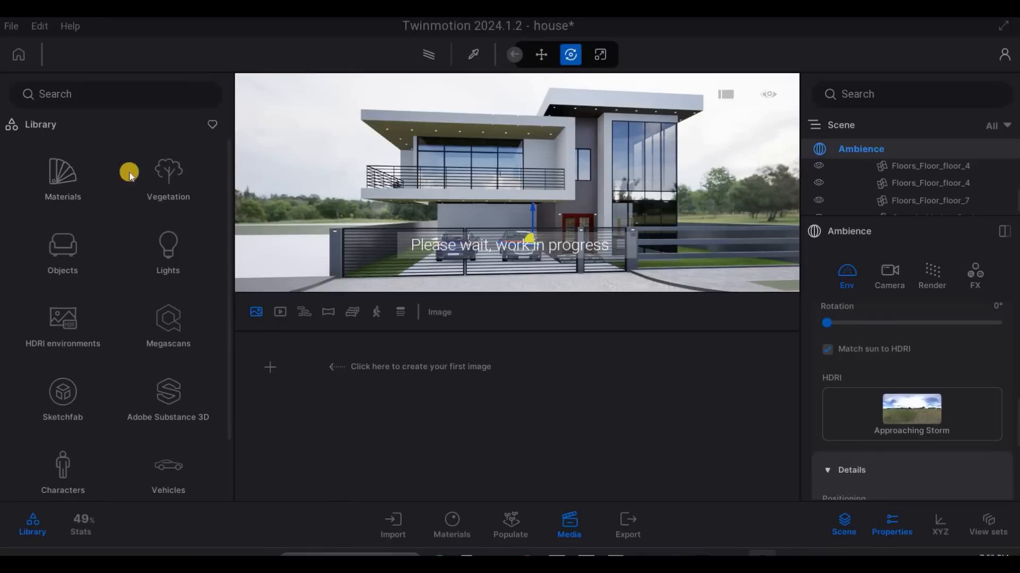
- Set the custom user library path to the Twinmotion Materials folder in Documents and apply the preferences
{"action": "left_click", "coordinate": [39, 26]}
{"action": "key", "text": "F1"}
{"action": "left_click", "coordinate": [8, 30]}
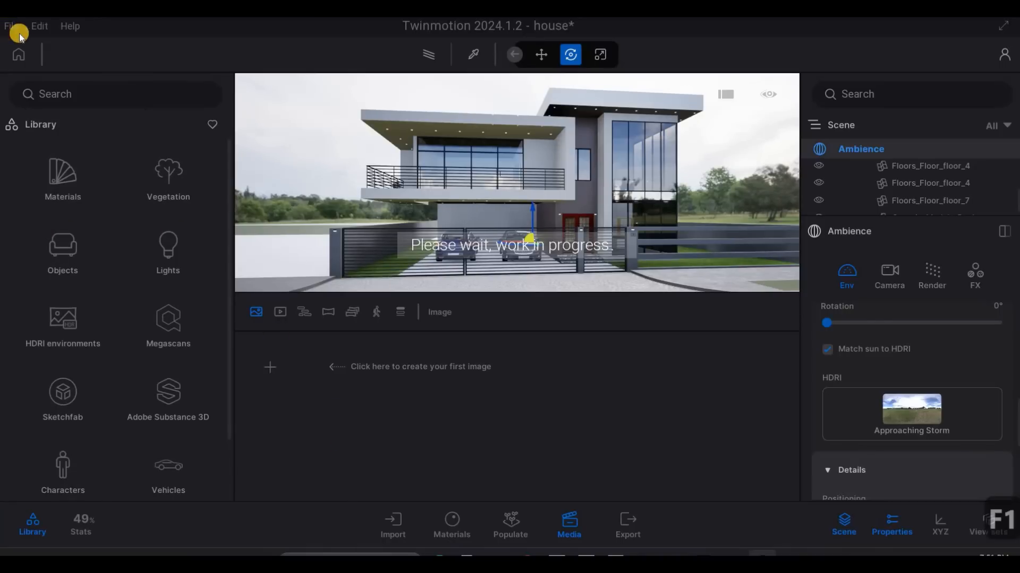
{"action": "left_click", "coordinate": [39, 26]}
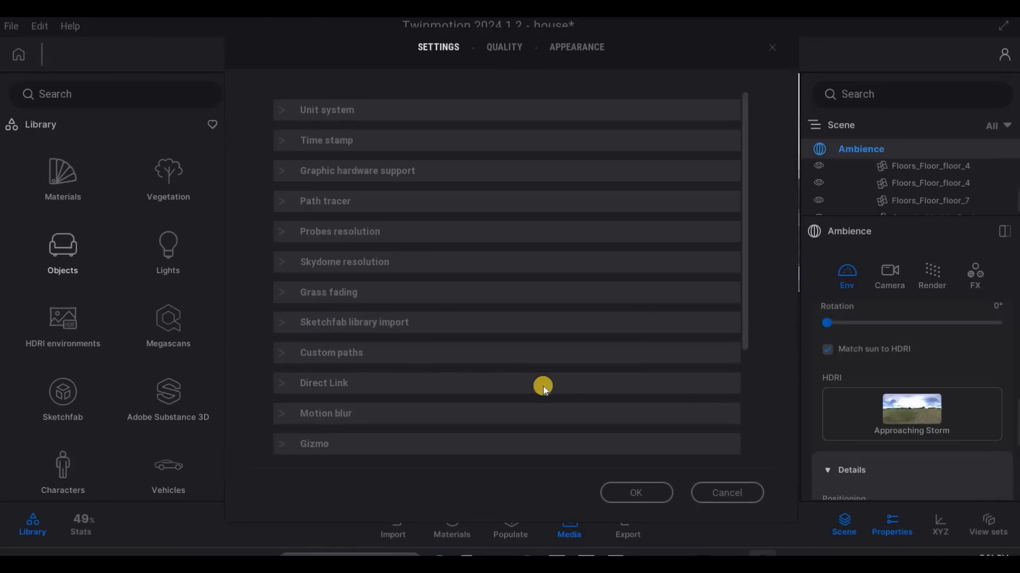
{"action": "left_click", "coordinate": [480, 354]}
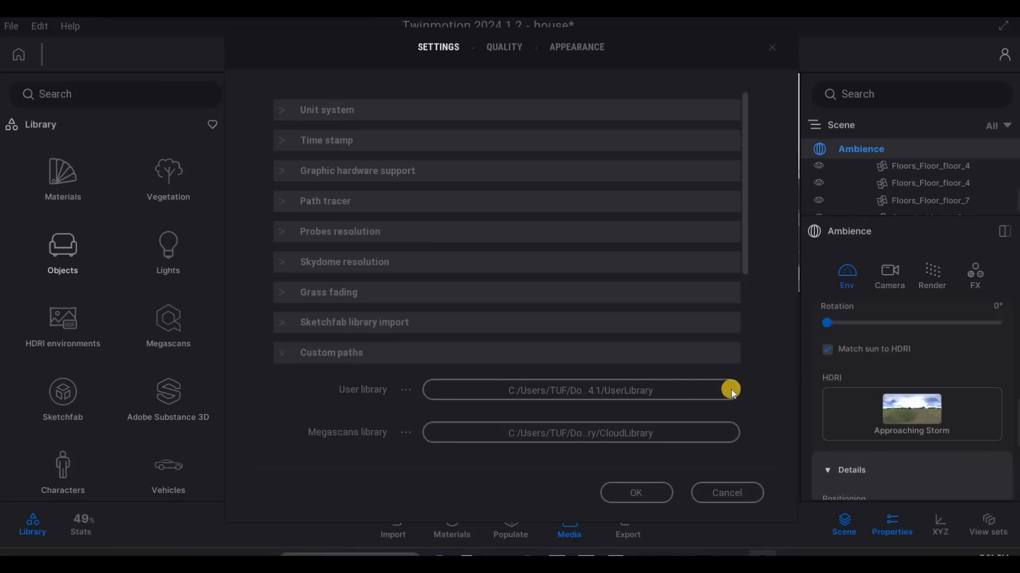
{"action": "left_click", "coordinate": [692, 387]}
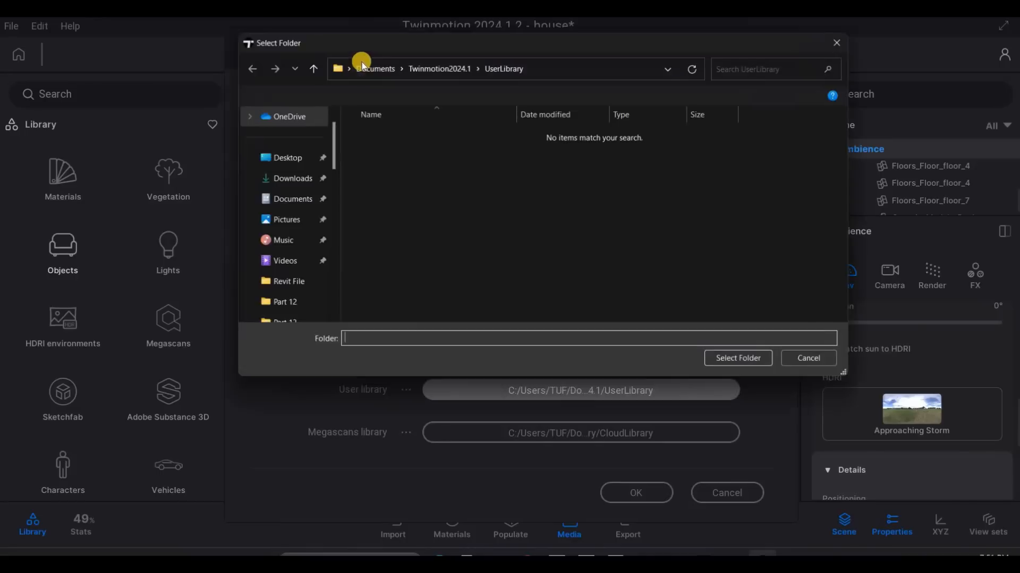
{"action": "left_click", "coordinate": [371, 65]}
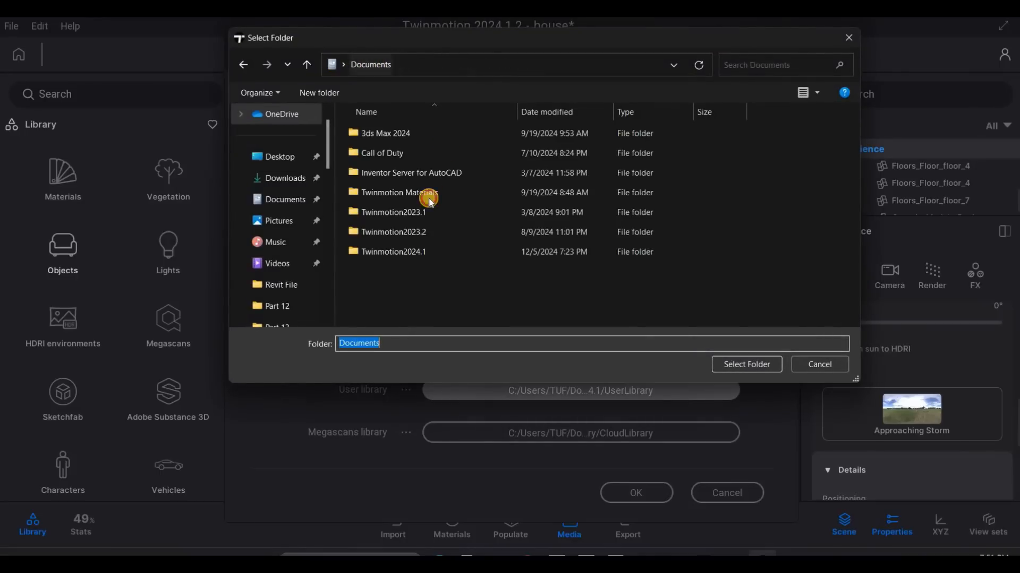
{"action": "double_click", "coordinate": [431, 203]}
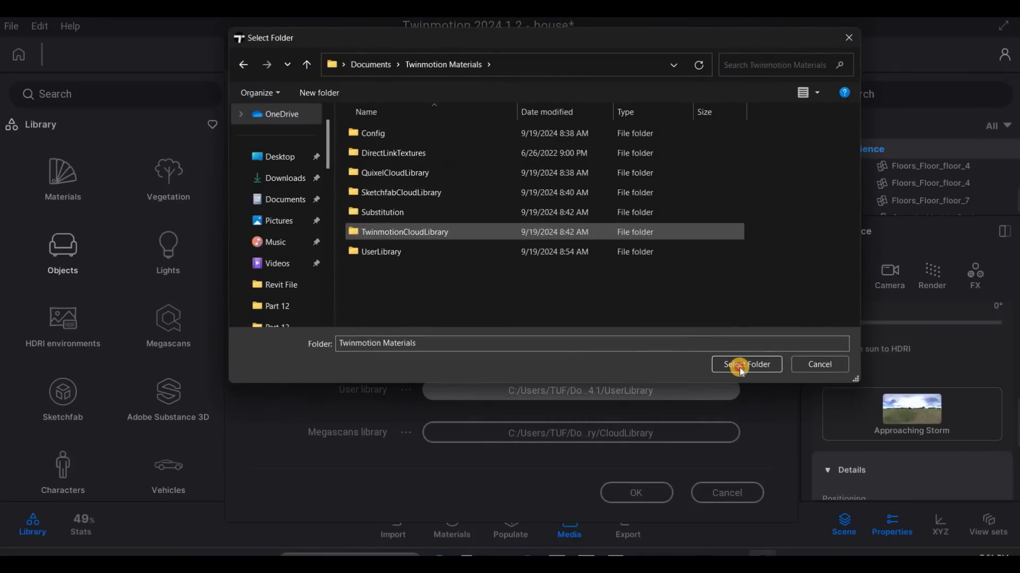
{"action": "key", "text": "Return"}
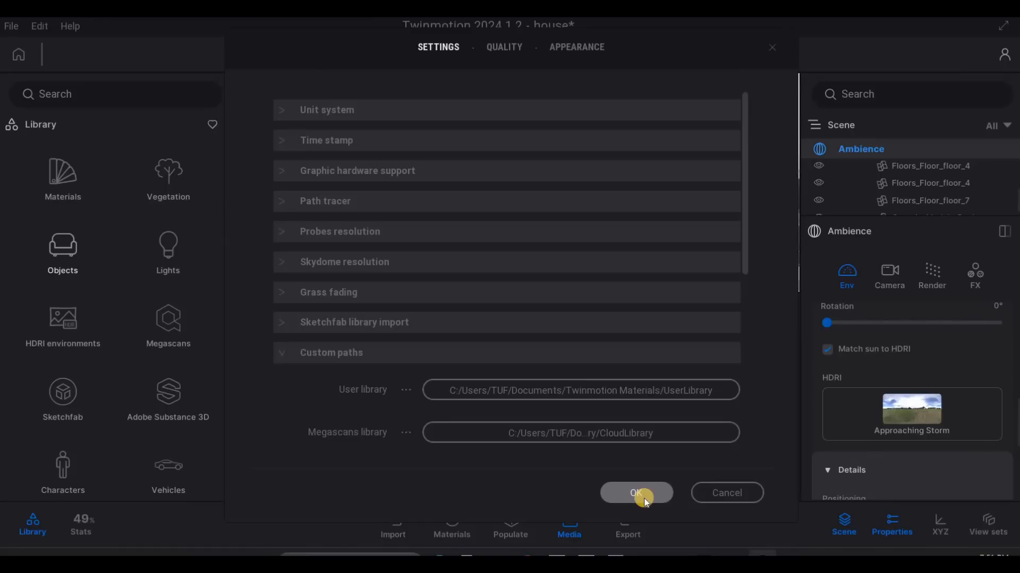
{"action": "left_click", "coordinate": [645, 499]}
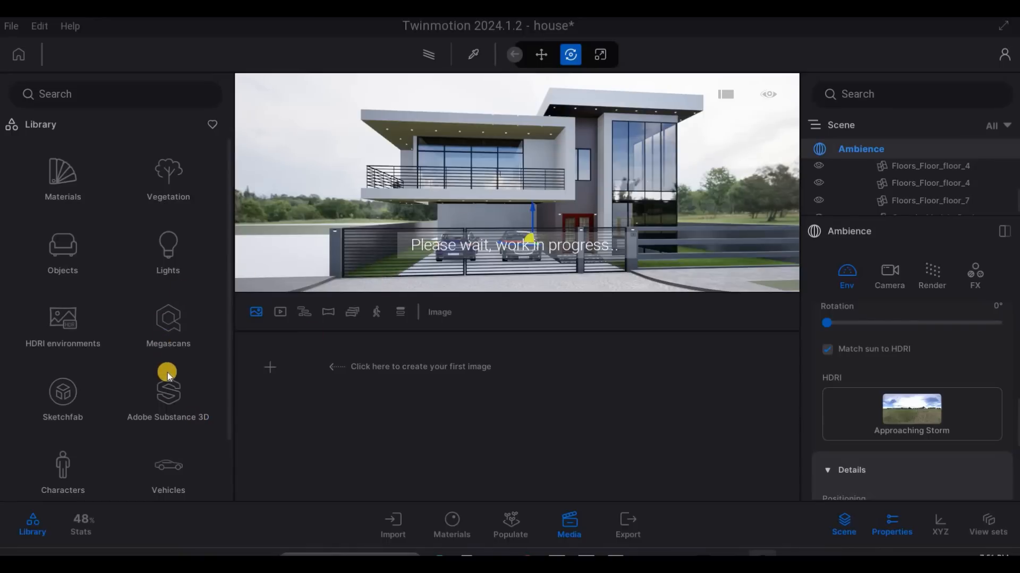
- Check the main library categories for the user library and save the house project
{"action": "scroll", "coordinate": [96, 421], "scroll_direction": "down", "scroll_amount": 2}
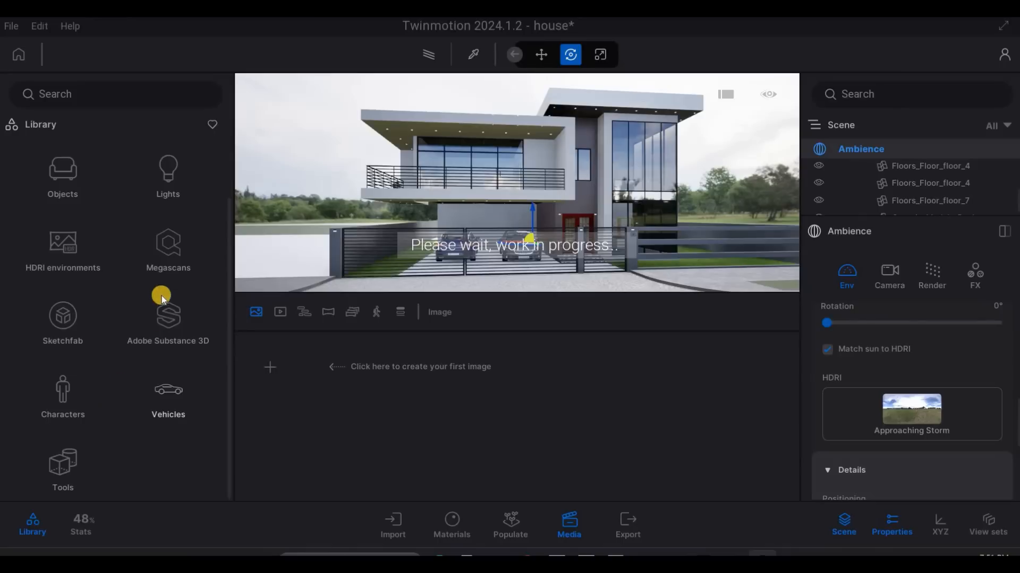
{"action": "scroll", "coordinate": [161, 286], "scroll_direction": "up", "scroll_amount": 2}
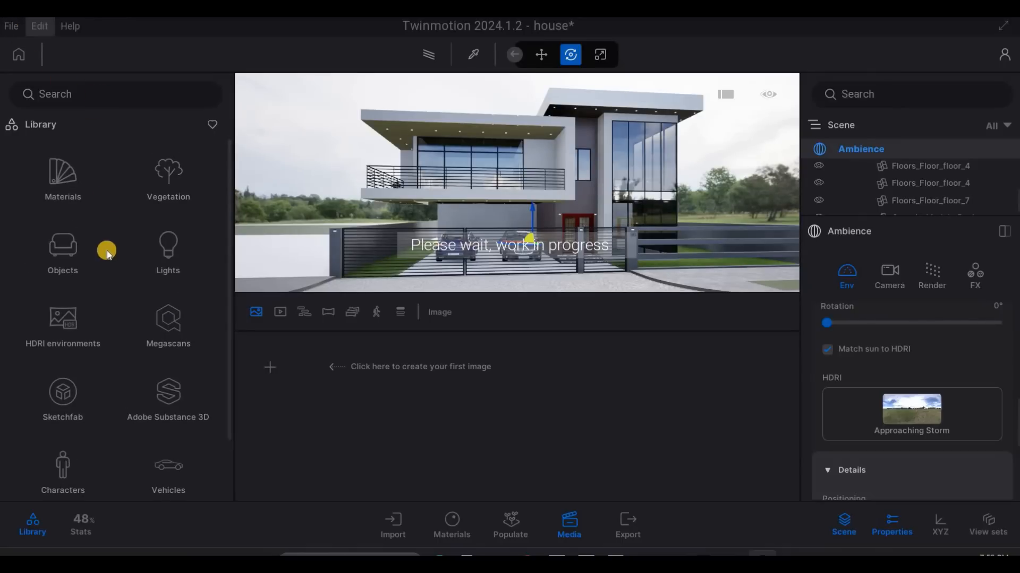
{"action": "scroll", "coordinate": [181, 457], "scroll_direction": "down", "scroll_amount": 2}
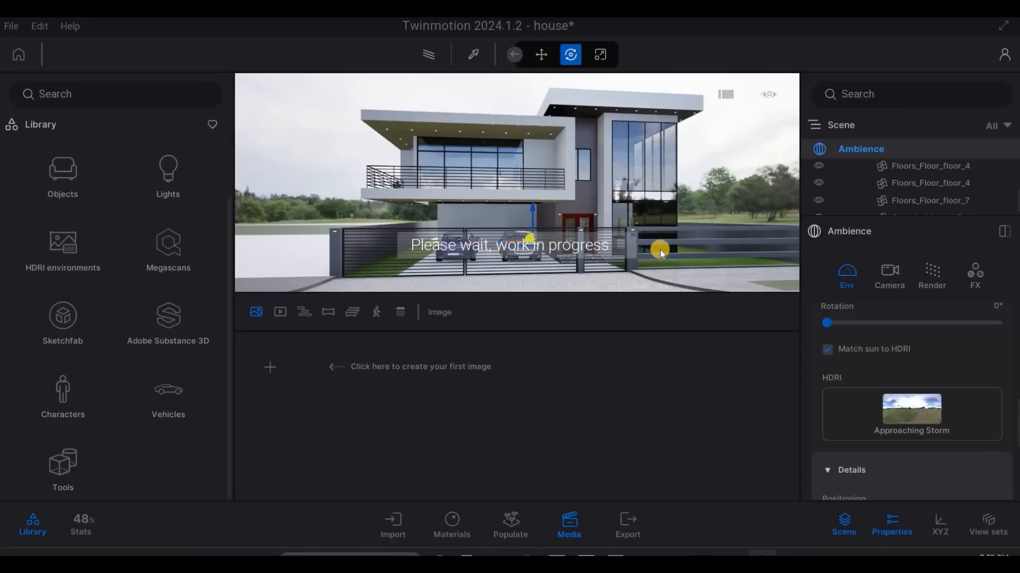
{"action": "left_click", "coordinate": [10, 29]}
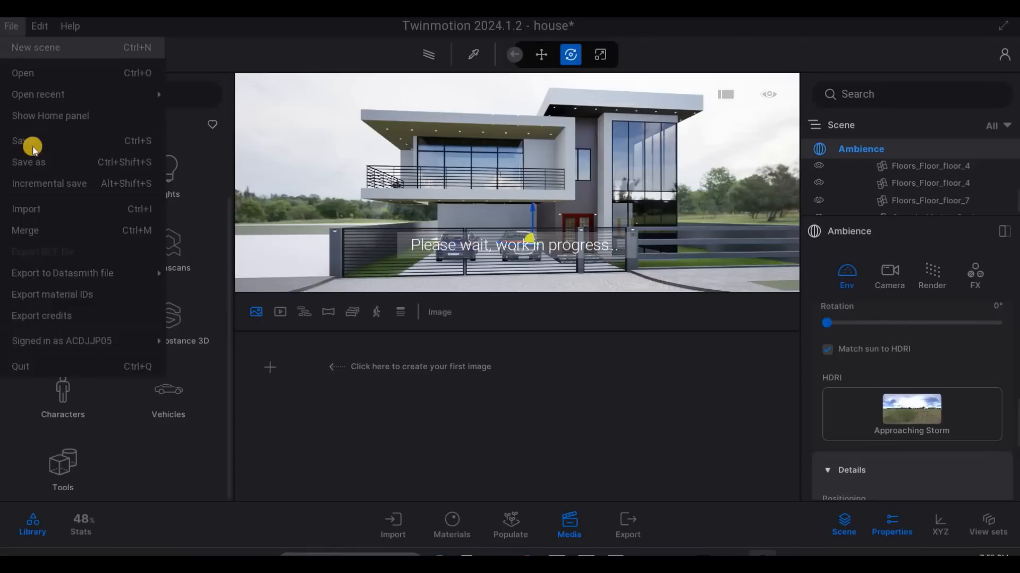
{"action": "left_click", "coordinate": [32, 145]}
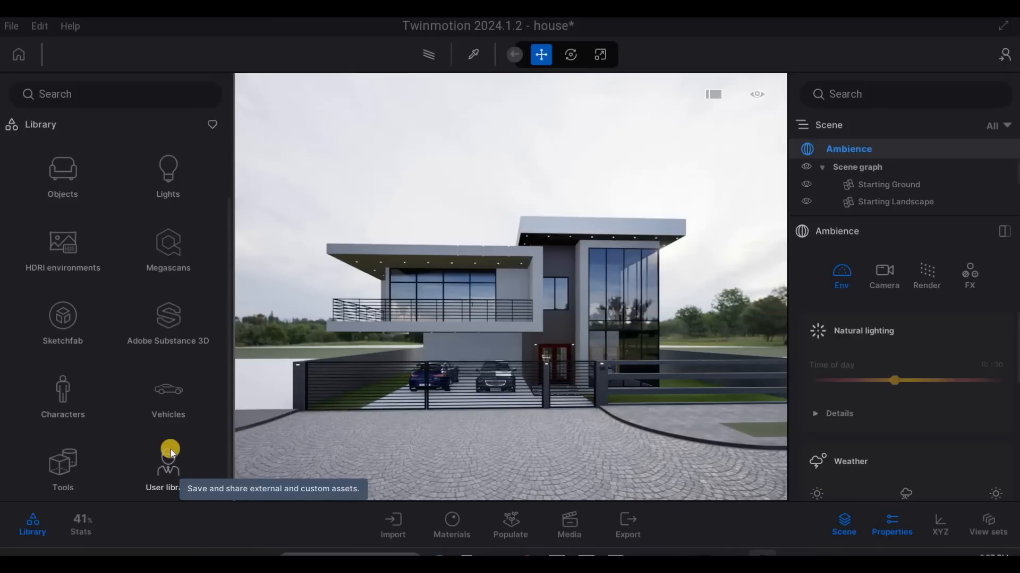
- Return from the user library to the library's main categories
{"action": "left_click", "coordinate": [37, 123]}
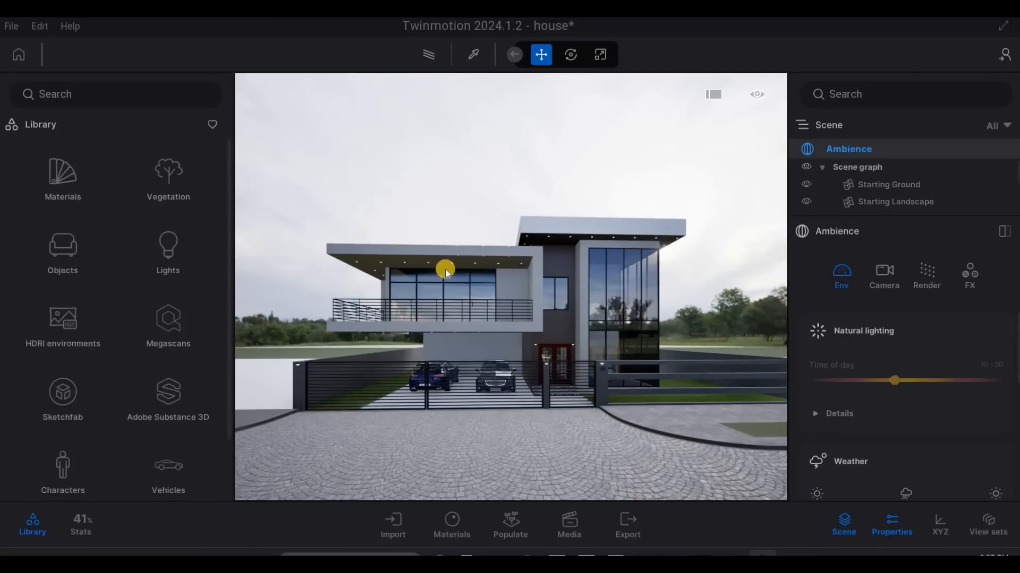
{"action": "scroll", "coordinate": [442, 289], "scroll_direction": "up", "scroll_amount": 2}
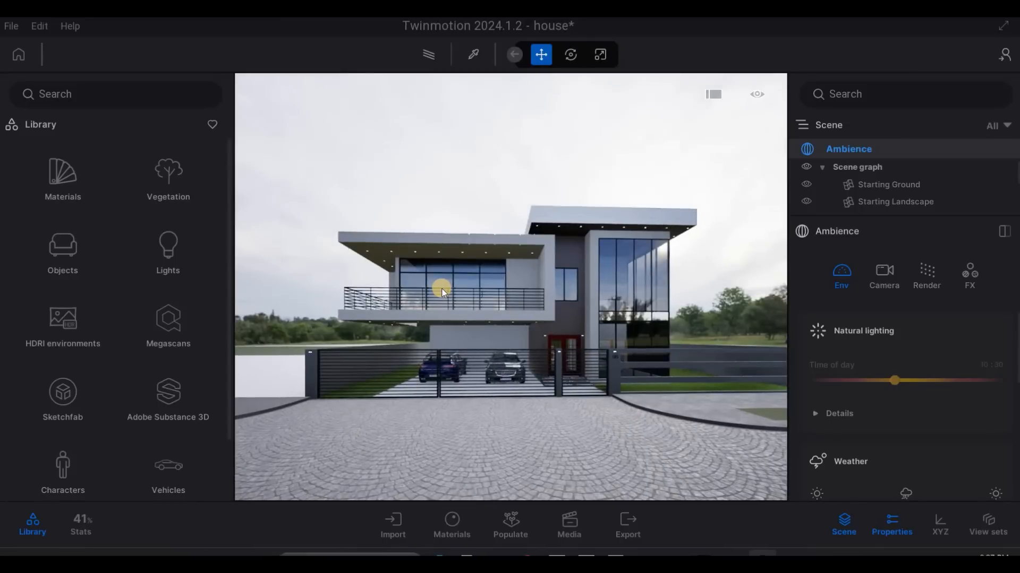